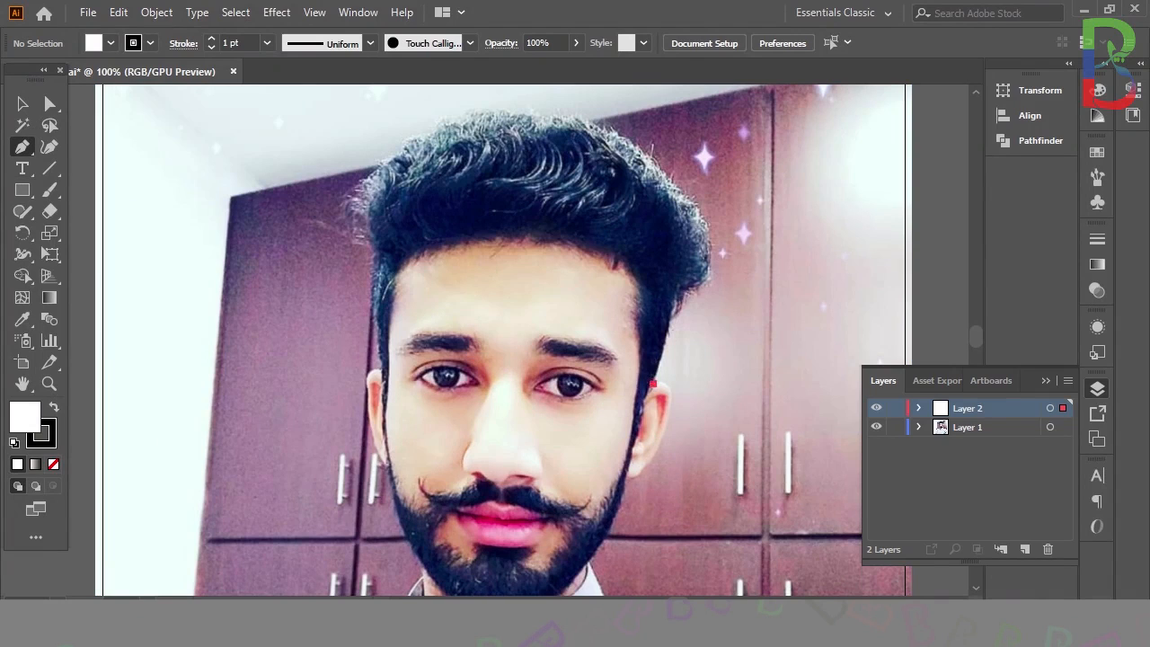
Start a Pen path on Layer 2 at the top of the right-hand ear and trace the hair edge up to the small notch below the tuft.
{"action": "left_click_drag", "start_coordinate": [654, 385], "coordinate": [667, 337]}
{"action": "left_click_drag", "start_coordinate": [675, 297], "coordinate": [684, 303]}
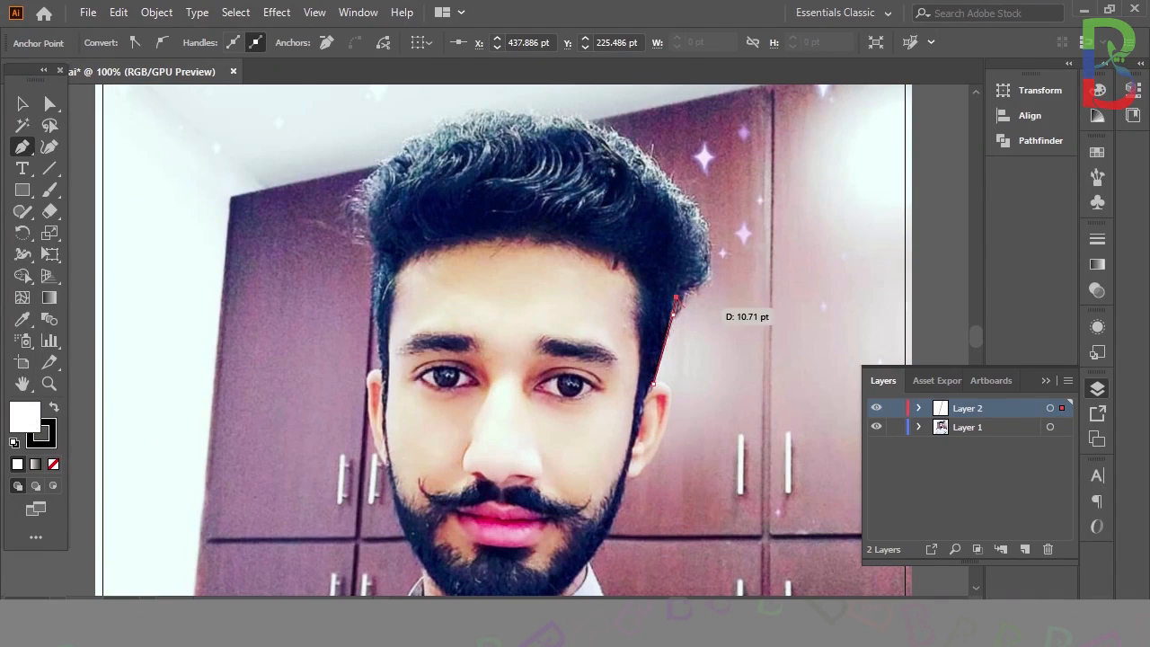
{"action": "key", "text": "ctrl+plus"}
{"action": "key", "text": "ctrl+plus"}
{"action": "key", "text": "ctrl+plus"}
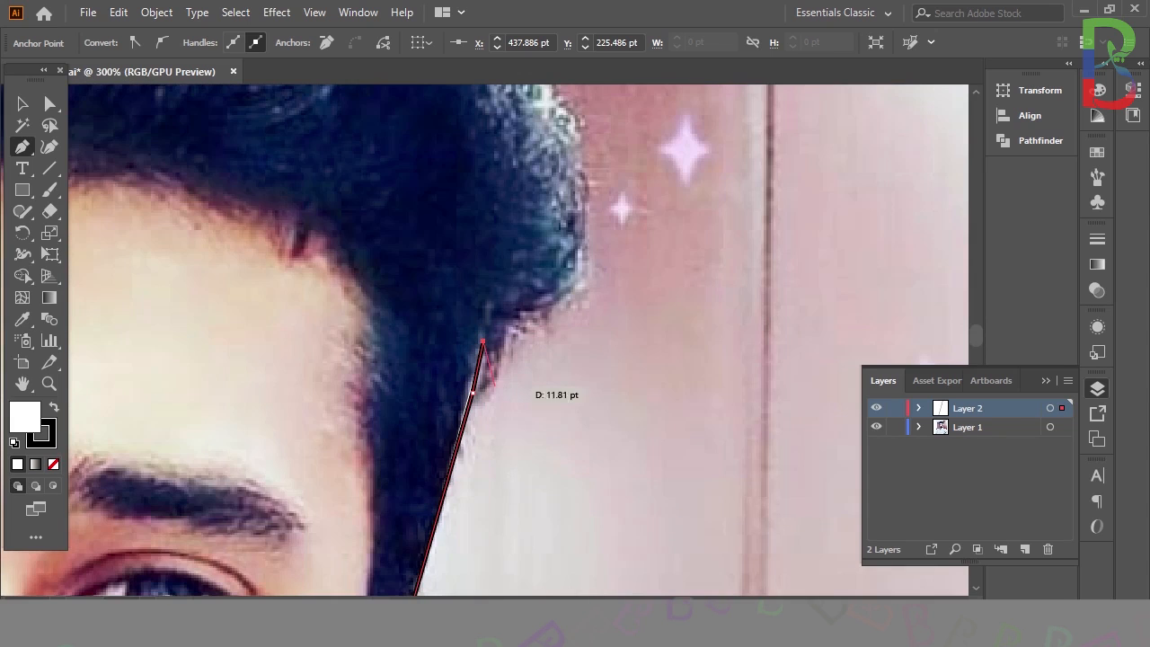
{"action": "left_click_drag", "start_coordinate": [477, 395], "coordinate": [495, 389]}
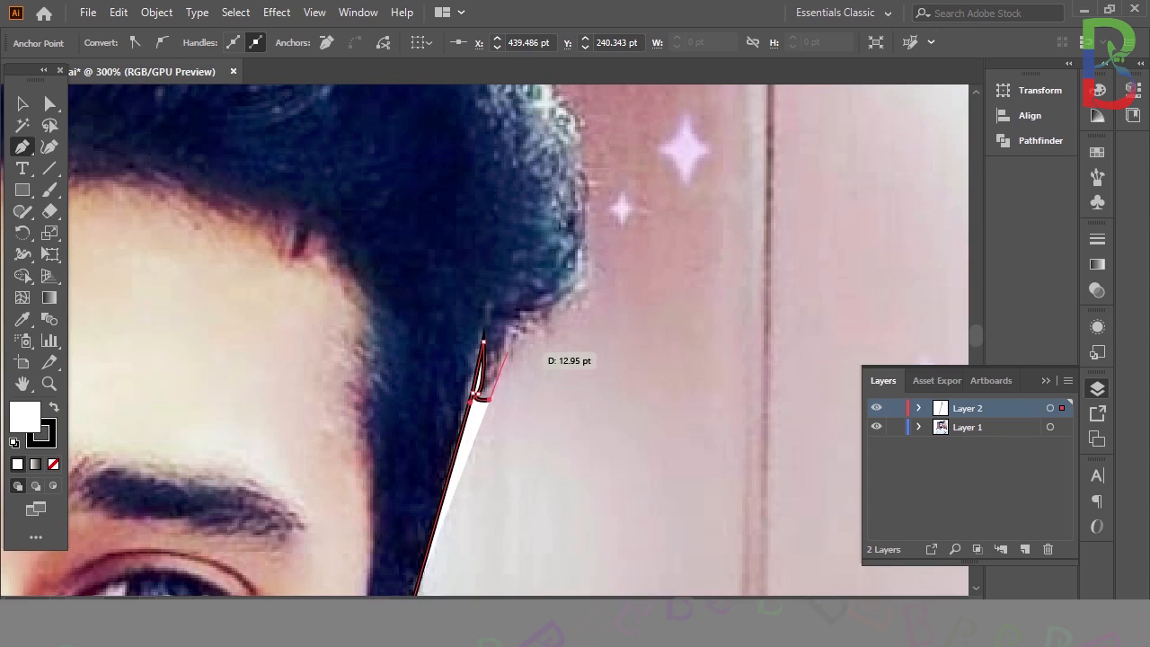
Remove the path's fill and continue tracing the jagged underside of the overhanging hair tuft on the right side of the head.
{"action": "key", "text": "slash"}
{"action": "left_click", "coordinate": [507, 339]}
{"action": "left_click", "coordinate": [537, 330]}
{"action": "left_click", "coordinate": [550, 338]}
{"action": "left_click", "coordinate": [550, 320]}
{"action": "left_click_drag", "start_coordinate": [555, 309], "coordinate": [584, 309]}
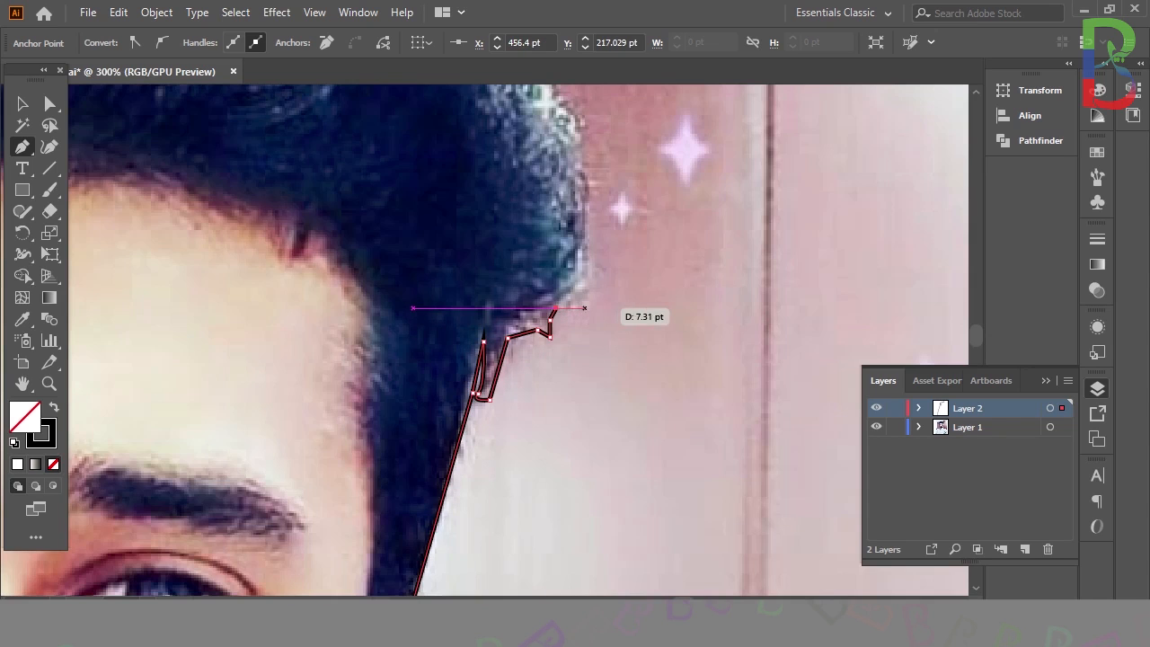
Extend the outline up the outer right side of the hair, past the widest part of the tuft.
{"action": "scroll", "coordinate": [607, 332], "scroll_direction": "up", "scroll_amount": 3}
{"action": "left_click", "coordinate": [592, 416]}
{"action": "left_click", "coordinate": [593, 374]}
{"action": "left_click", "coordinate": [594, 322]}
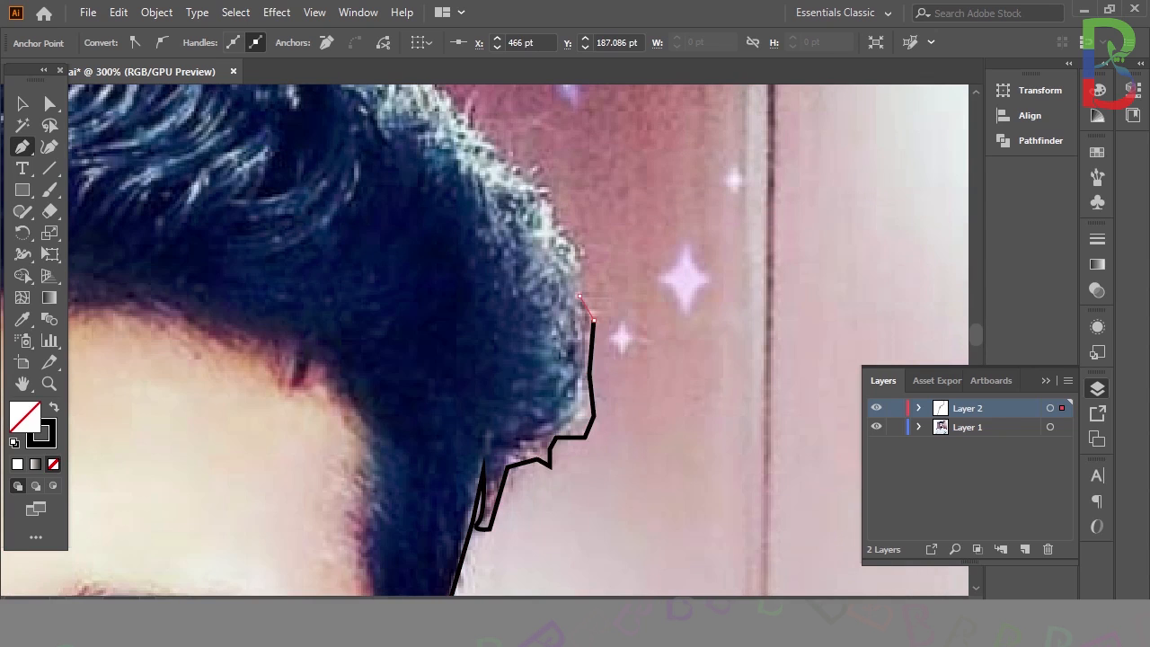
{"action": "left_click", "coordinate": [580, 296]}
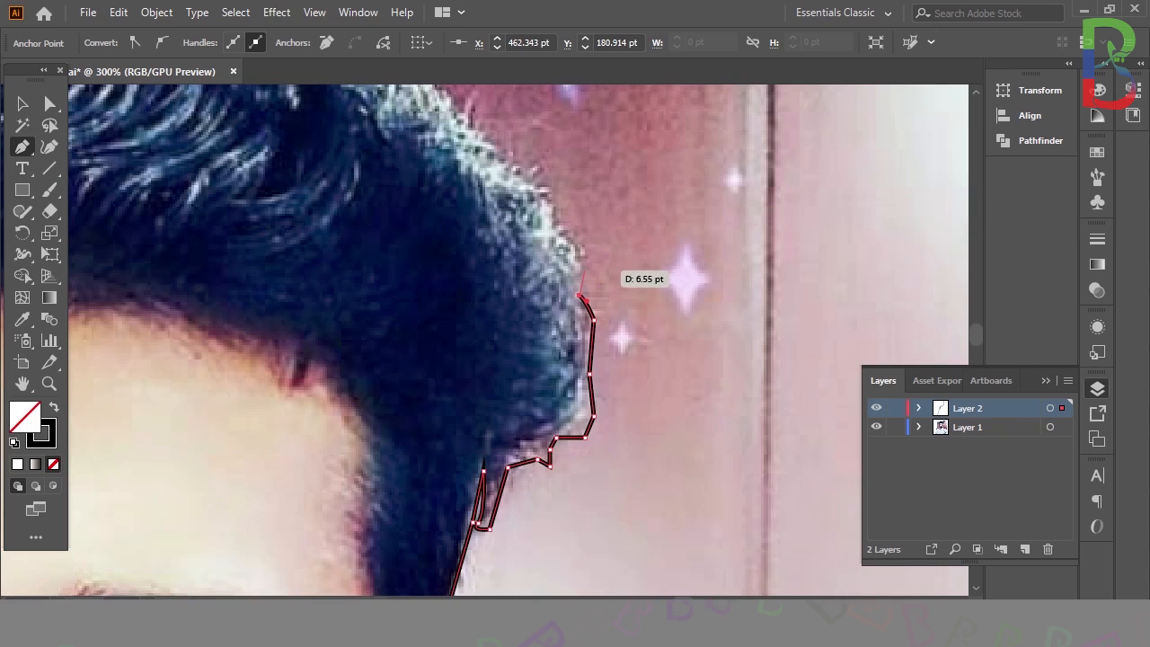
Trace the curved upper-right edge of the hair with short segments up to the first protruding strand.
{"action": "key", "text": "ctrl+minus"}
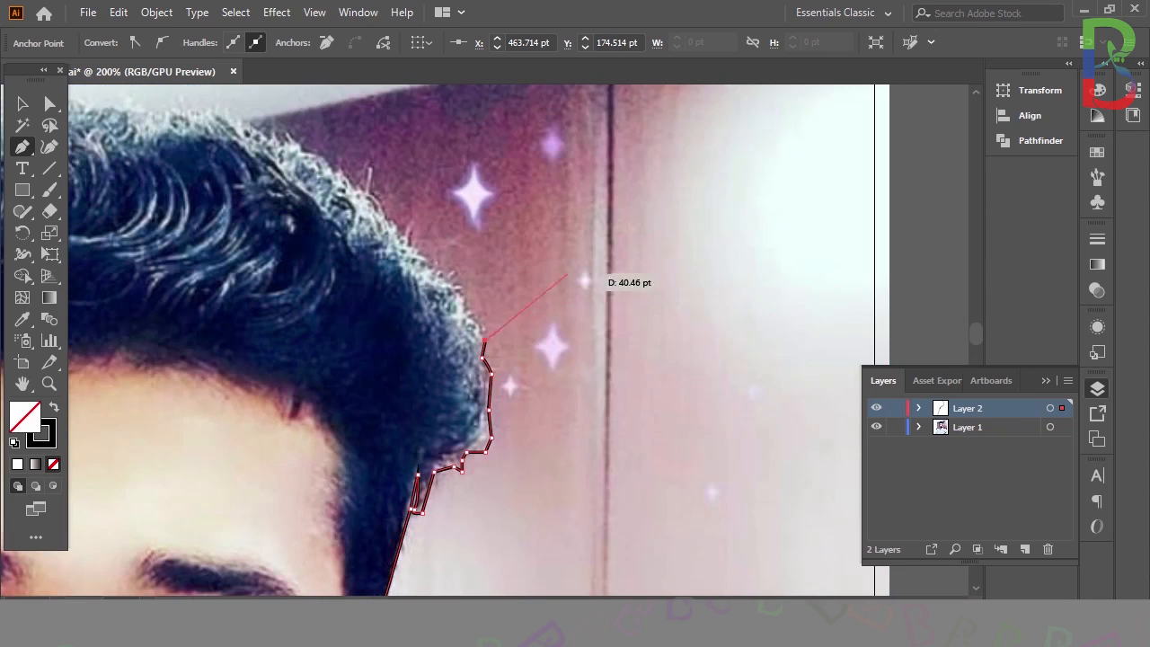
{"action": "left_click", "coordinate": [466, 316]}
{"action": "left_click_drag", "start_coordinate": [435, 301], "coordinate": [433, 301]}
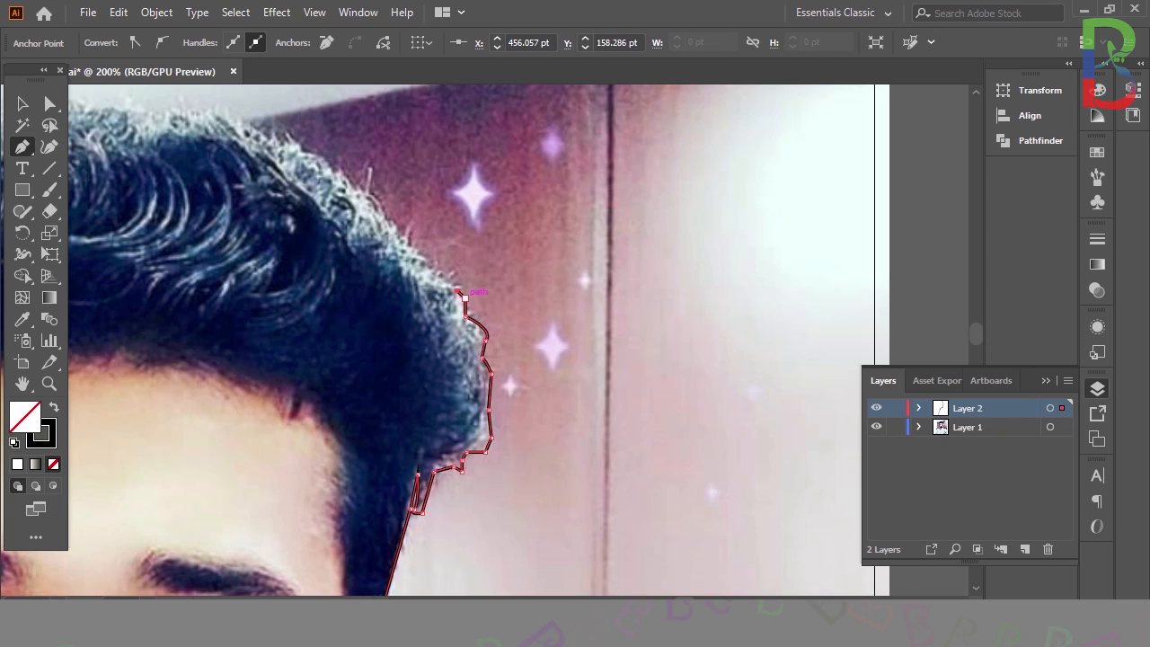
{"action": "left_click", "coordinate": [431, 267]}
{"action": "left_click_drag", "start_coordinate": [418, 253], "coordinate": [399, 246]}
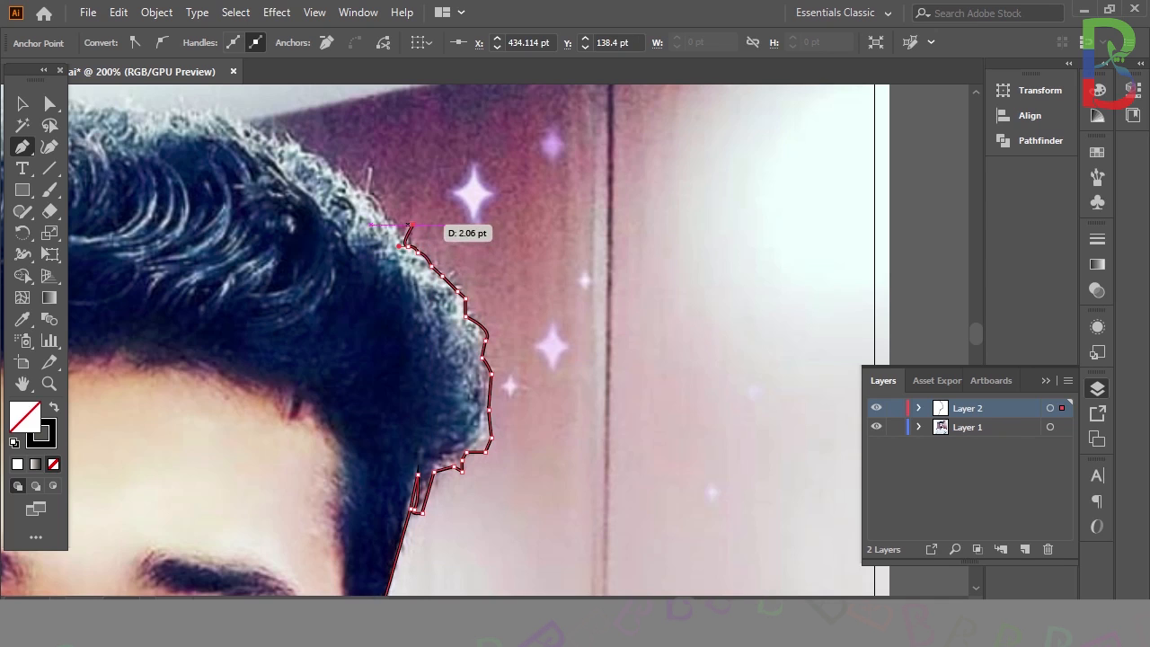
Continue the outline up the right slope of the hair in small zigzags to where the cupboard's top edge meets it.
{"action": "key", "text": "ctrl+minus"}
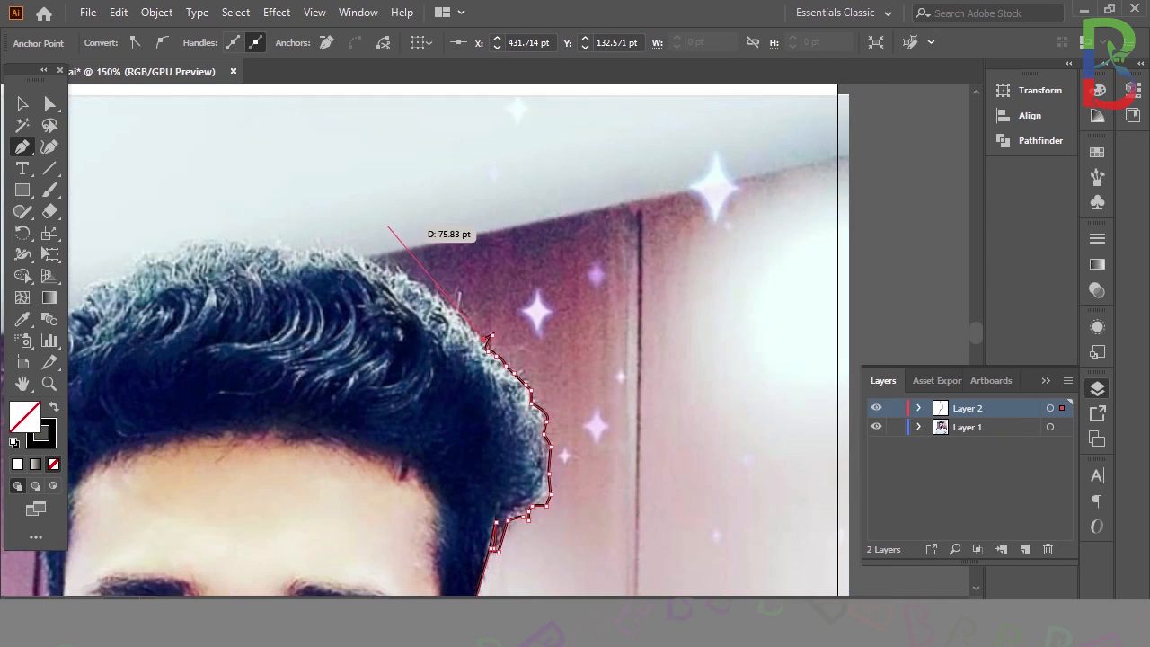
{"action": "left_click", "coordinate": [477, 331]}
{"action": "left_click", "coordinate": [468, 309]}
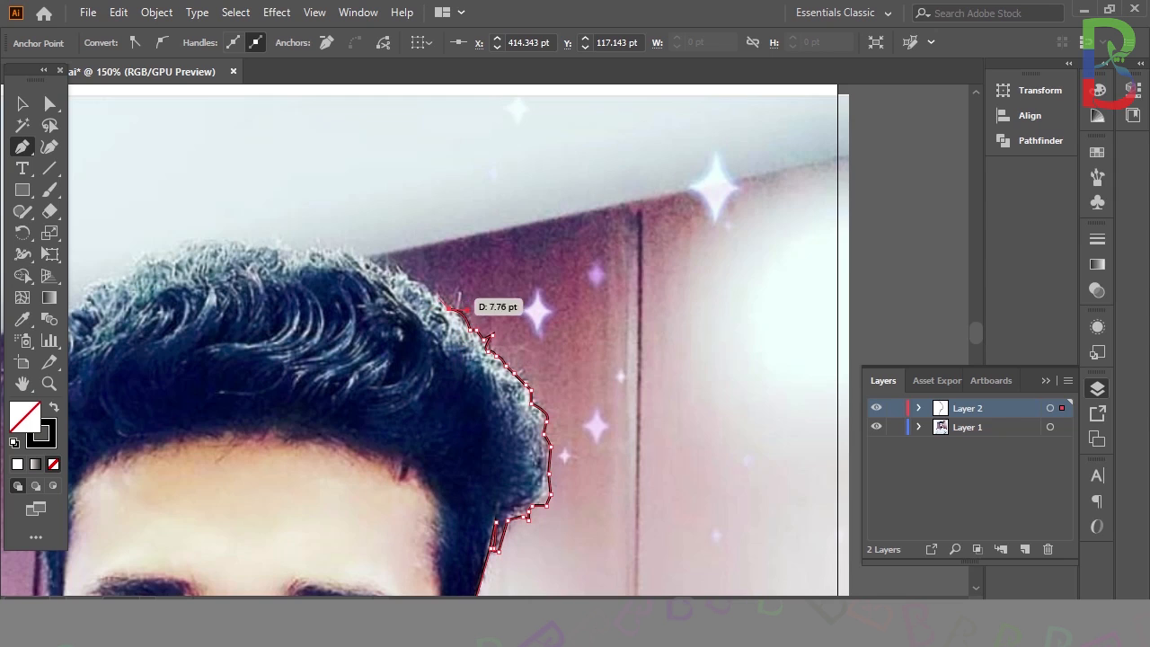
{"action": "left_click", "coordinate": [442, 299]}
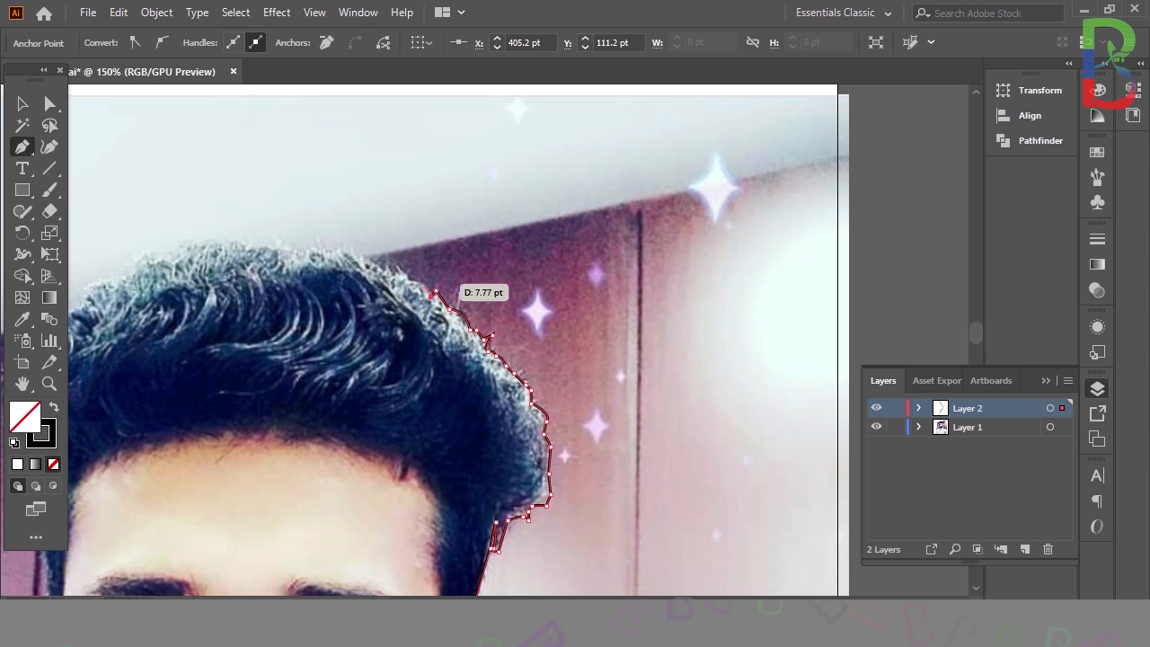
{"action": "left_click", "coordinate": [399, 263]}
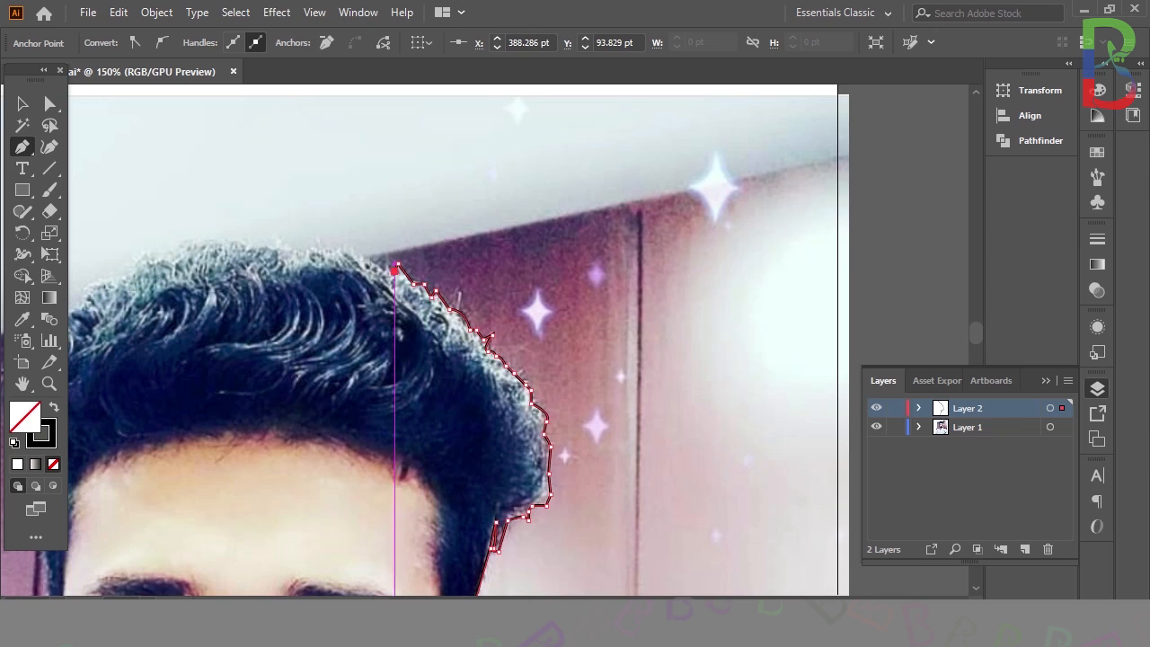
{"action": "left_click", "coordinate": [386, 261]}
Trace the top right of the hair from the cupboard edge over the rounded crest onto the flat crown.
{"action": "key", "text": "ctrl+equal"}
{"action": "key", "text": "ctrl+equal"}
{"action": "key", "text": "ctrl+equal"}
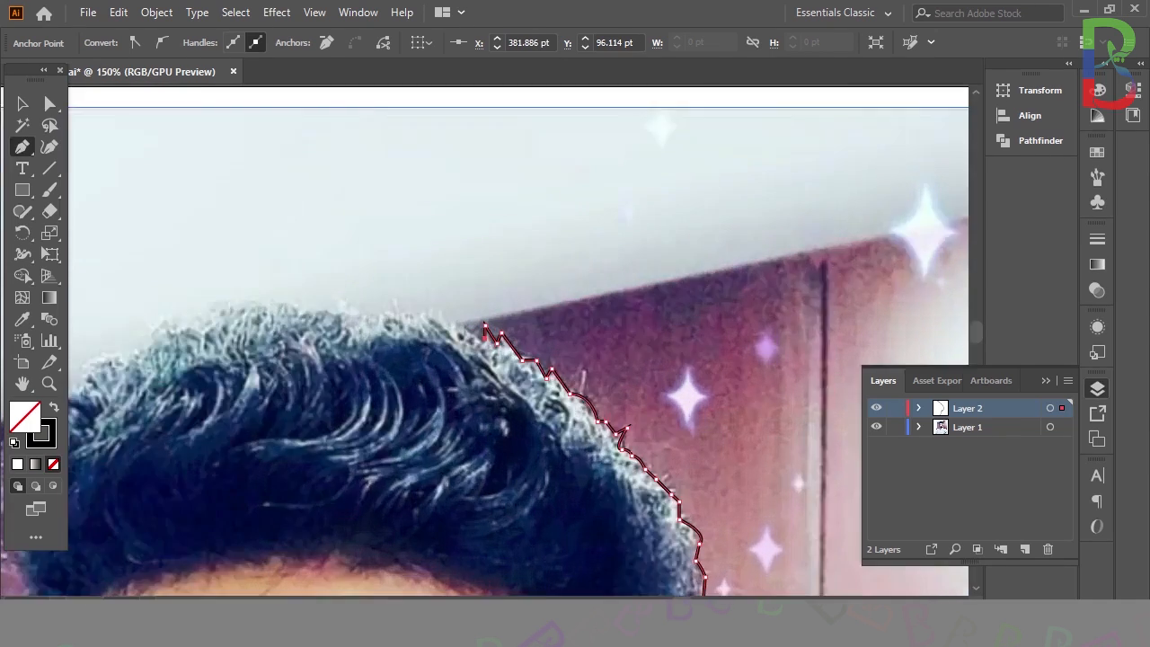
{"action": "left_click", "coordinate": [445, 314]}
{"action": "left_click", "coordinate": [396, 279]}
{"action": "left_click", "coordinate": [343, 288]}
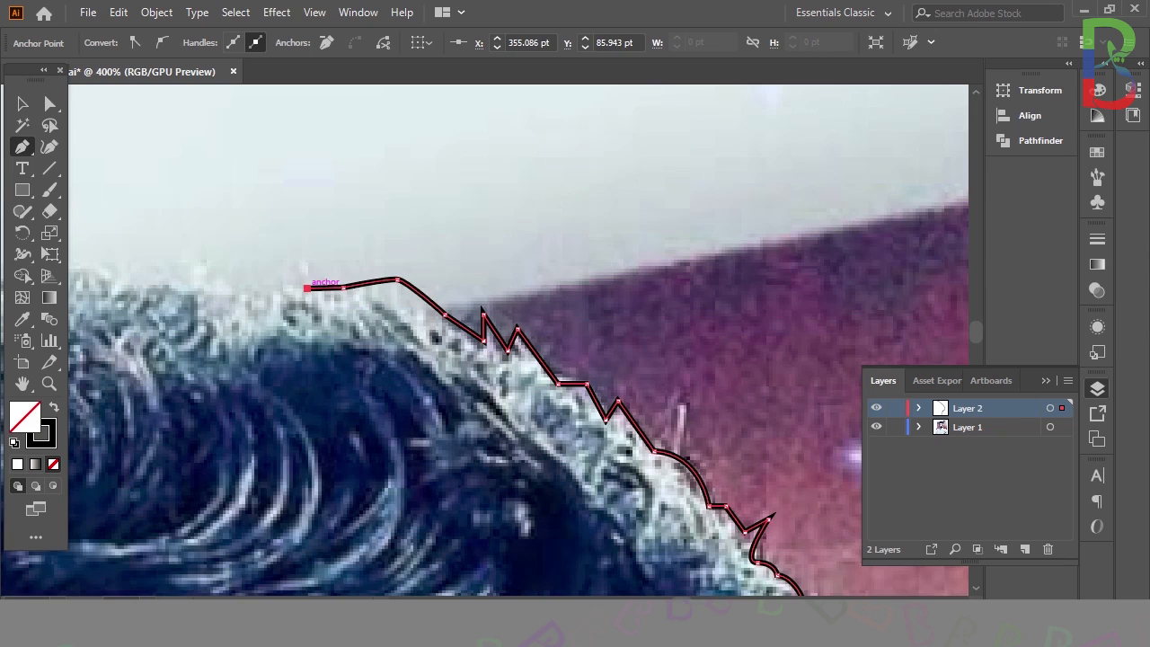
{"action": "left_click", "coordinate": [257, 289]}
Add short uneven segments to the outline along the middle of the crown, following the hair texture.
{"action": "key", "text": "ctrl+equal"}
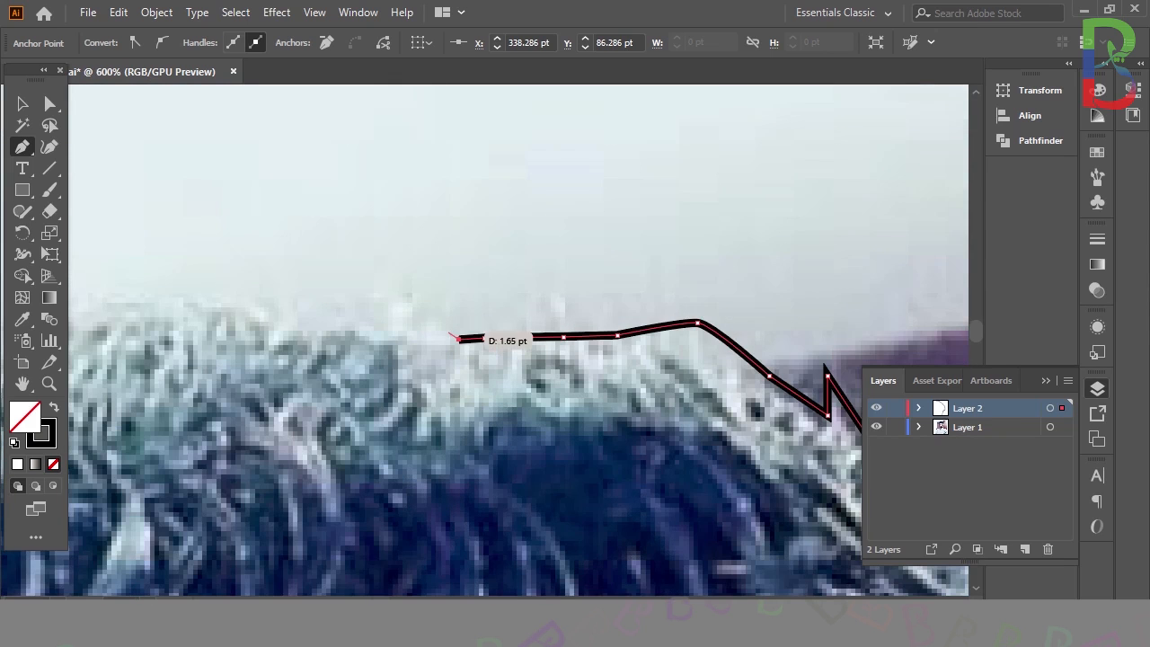
{"action": "left_click", "coordinate": [406, 332]}
{"action": "left_click", "coordinate": [376, 337]}
{"action": "left_click", "coordinate": [345, 322]}
{"action": "left_click", "coordinate": [300, 330]}
{"action": "left_click", "coordinate": [263, 311]}
Continue the hair outline across the highest part of the crown, including a small notch.
{"action": "key", "text": "ctrl+minus"}
{"action": "key", "text": "ctrl+minus"}
{"action": "key", "text": "ctrl+minus"}
{"action": "key", "text": "ctrl+plus"}
{"action": "key", "text": "ctrl+plus"}
{"action": "key", "text": "ctrl+plus"}
{"action": "left_click", "coordinate": [429, 329]}
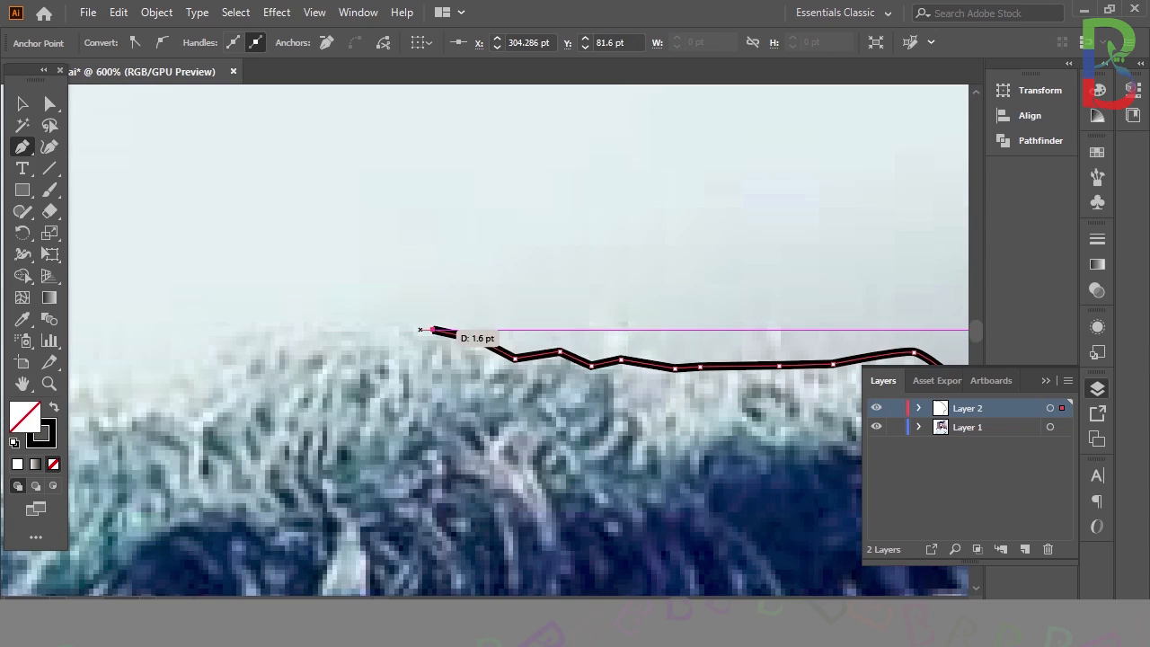
{"action": "left_click", "coordinate": [388, 325]}
{"action": "left_click", "coordinate": [384, 337]}
{"action": "left_click", "coordinate": [346, 325]}
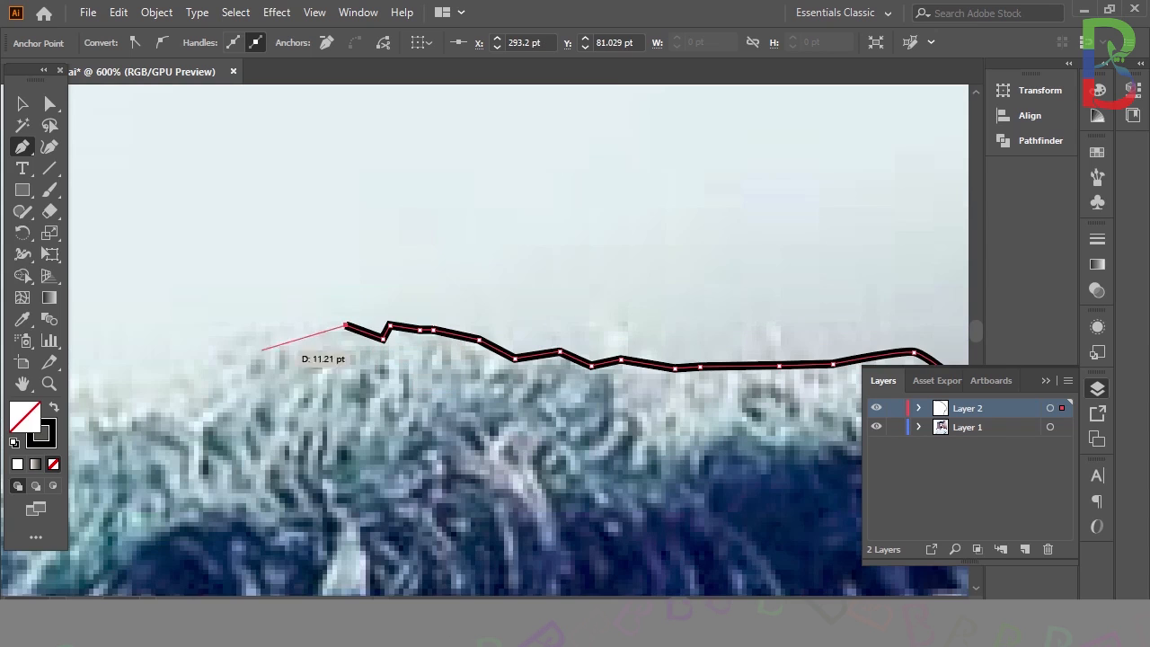
Trace the left slope of the crown with a curve, a step inward, and a rounded bump ending in a short drop.
{"action": "left_click_drag", "start_coordinate": [207, 362], "coordinate": [171, 393]}
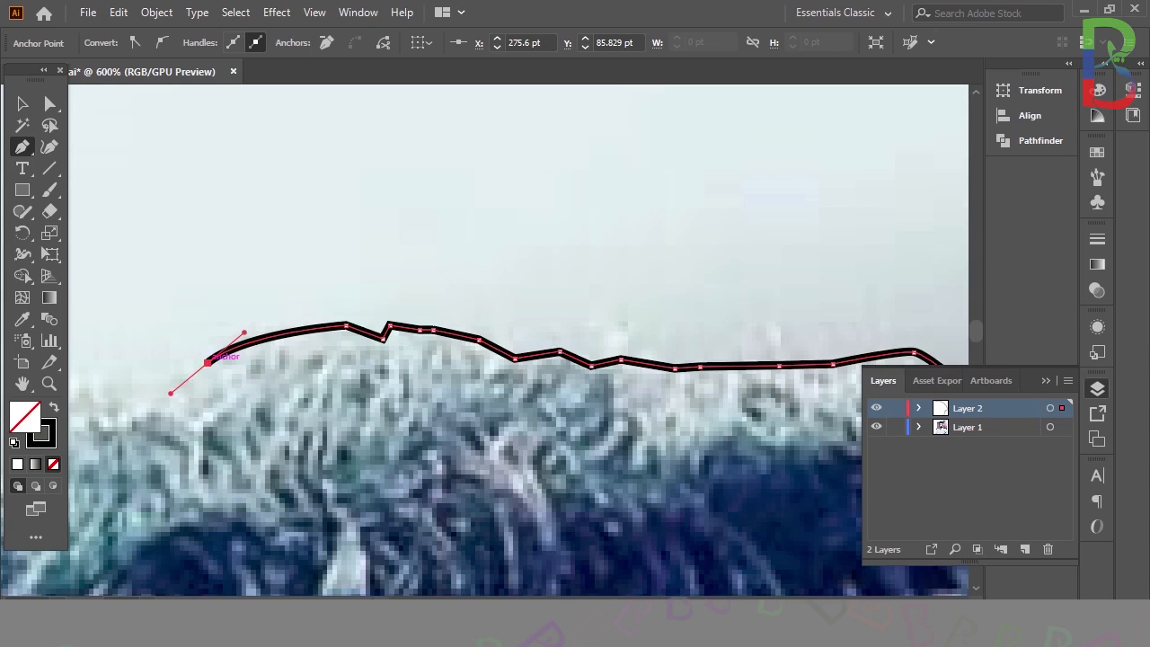
{"action": "left_click", "coordinate": [214, 379]}
{"action": "left_click", "coordinate": [139, 406]}
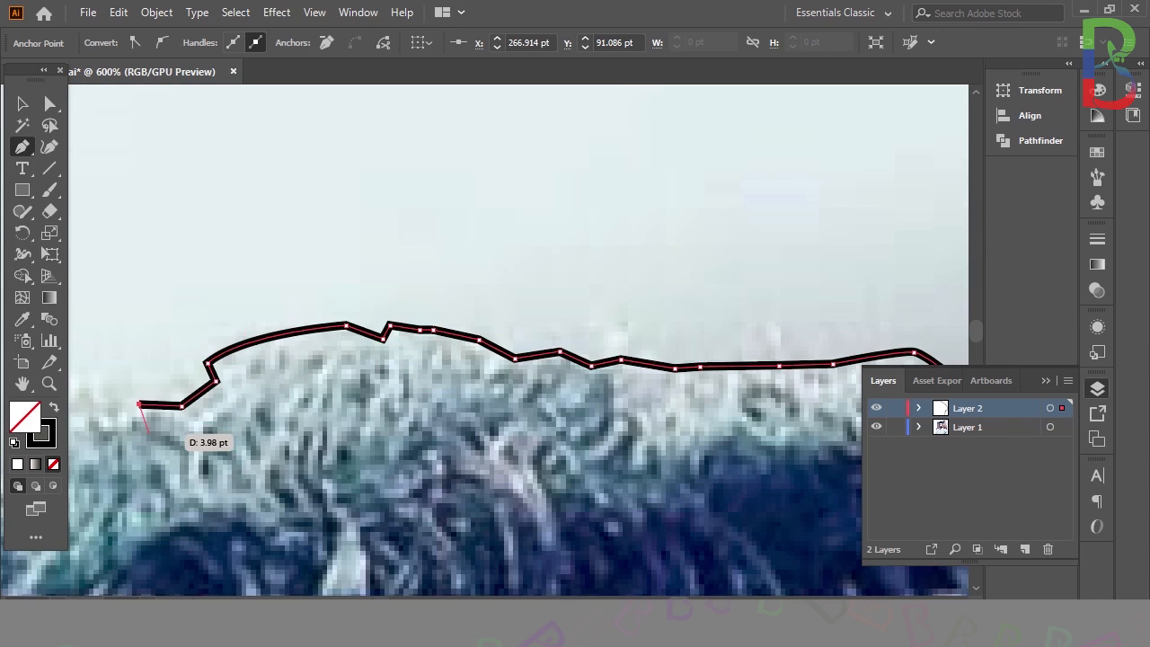
{"action": "key", "text": "ctrl+minus"}
{"action": "left_click_drag", "start_coordinate": [441, 323], "coordinate": [430, 329]}
{"action": "left_click", "coordinate": [397, 363]}
{"action": "left_click", "coordinate": [401, 393]}
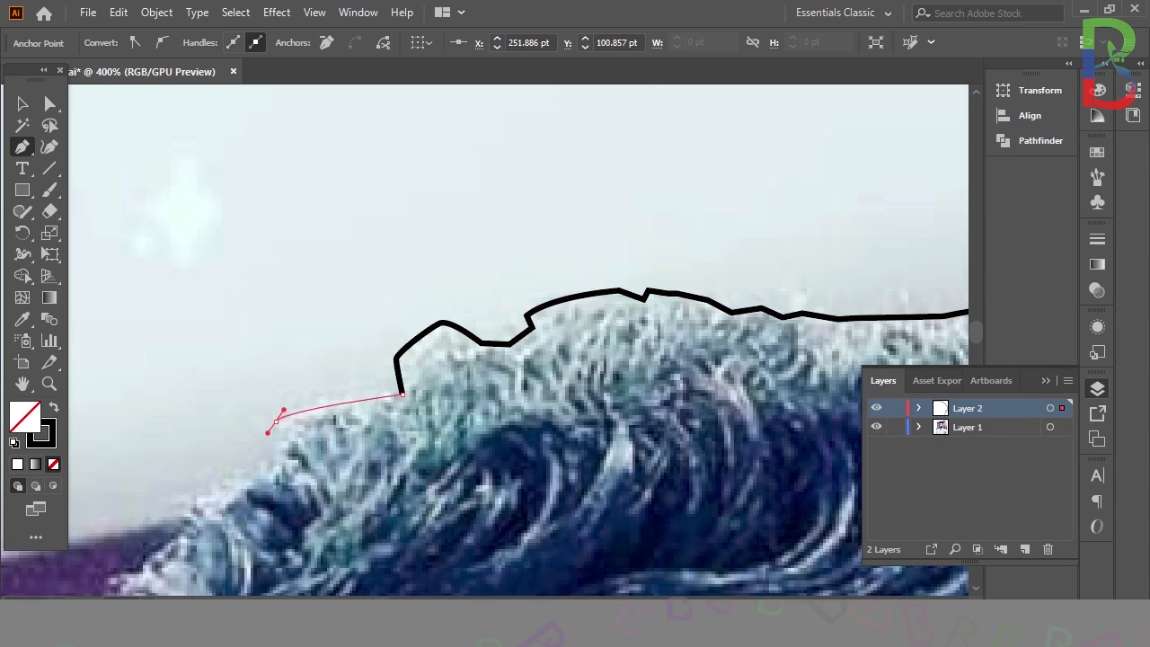
Extend the outline down the upper-left edge of the hair in stepped segments towards the cupboard's top edge.
{"action": "left_click_drag", "start_coordinate": [276, 423], "coordinate": [275, 441]}
{"action": "left_click", "coordinate": [292, 440]}
{"action": "left_click", "coordinate": [270, 468]}
{"action": "left_click", "coordinate": [227, 469]}
{"action": "left_click", "coordinate": [214, 486]}
{"action": "left_click", "coordinate": [193, 496]}
{"action": "key", "text": "ctrl+minus"}
{"action": "key", "text": "ctrl+minus"}
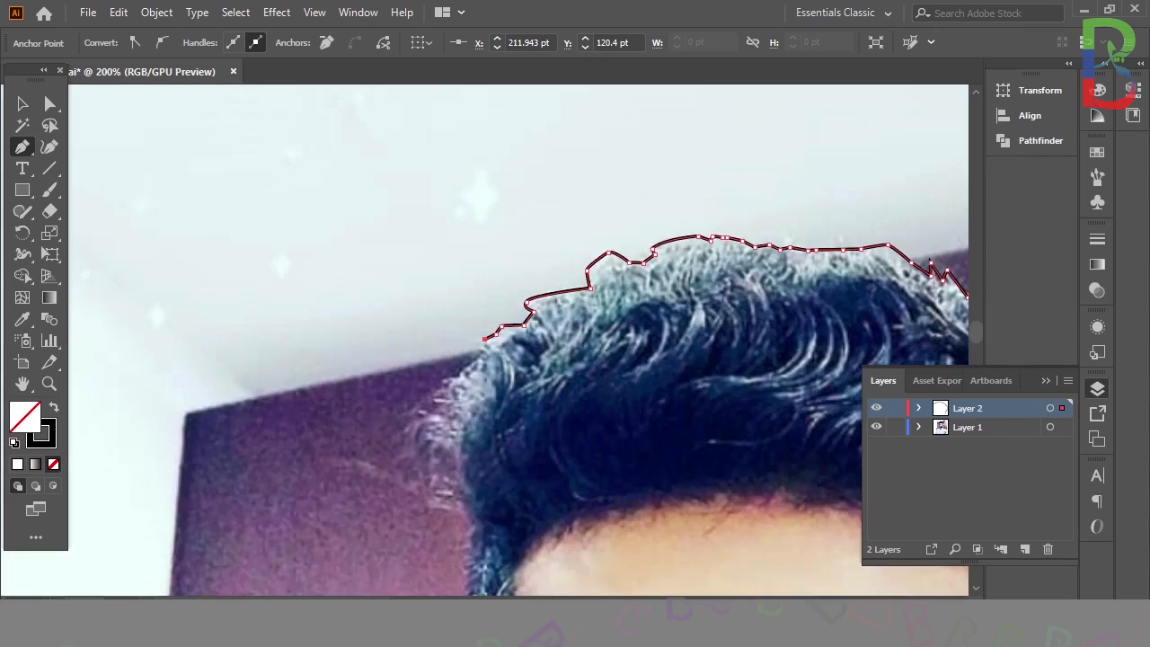
Trace the left side of the hair past the cupboard's top edge down to the start of the frizzy strands.
{"action": "key", "text": "ctrl+plus"}
{"action": "key", "text": "ctrl+plus"}
{"action": "left_click", "coordinate": [482, 363]}
{"action": "left_click", "coordinate": [432, 411]}
{"action": "left_click", "coordinate": [392, 416]}
{"action": "left_click", "coordinate": [402, 455]}
{"action": "left_click", "coordinate": [373, 459]}
{"action": "left_click_drag", "start_coordinate": [342, 487], "coordinate": [352, 548]}
Outline the frizzy strands on the left side with curved segments, replacing the last misplaced anchor point.
{"action": "key", "text": "ctrl+minus"}
{"action": "key", "text": "ctrl+minus"}
{"action": "key", "text": "ctrl+plus"}
{"action": "key", "text": "ctrl+plus"}
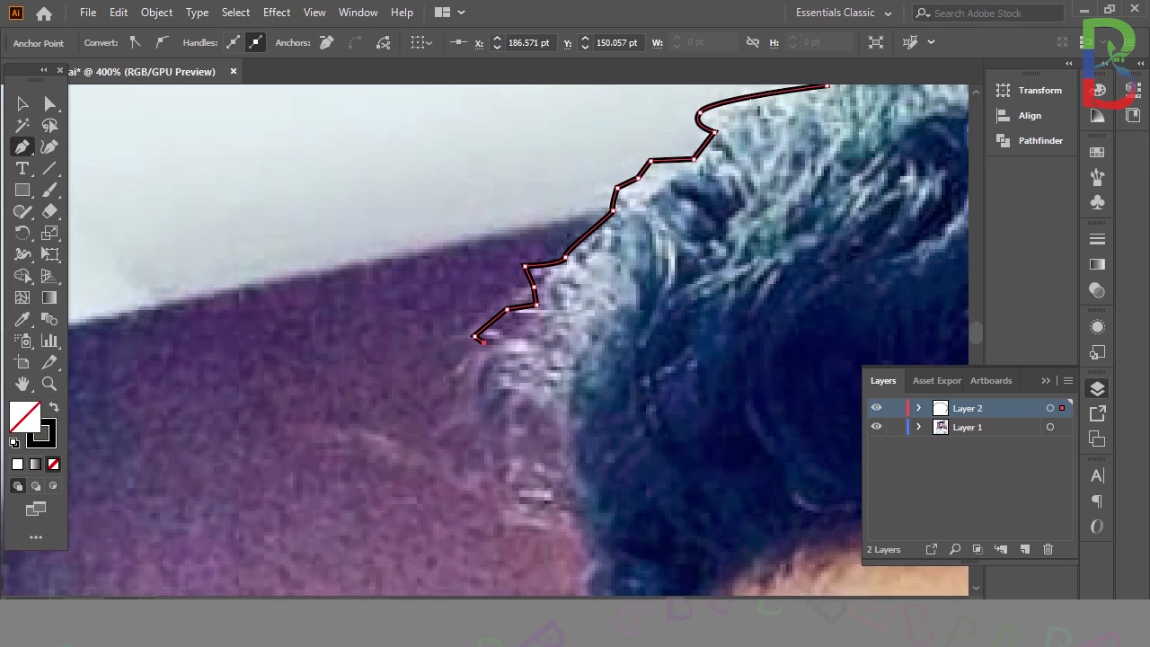
{"action": "left_click", "coordinate": [475, 402]}
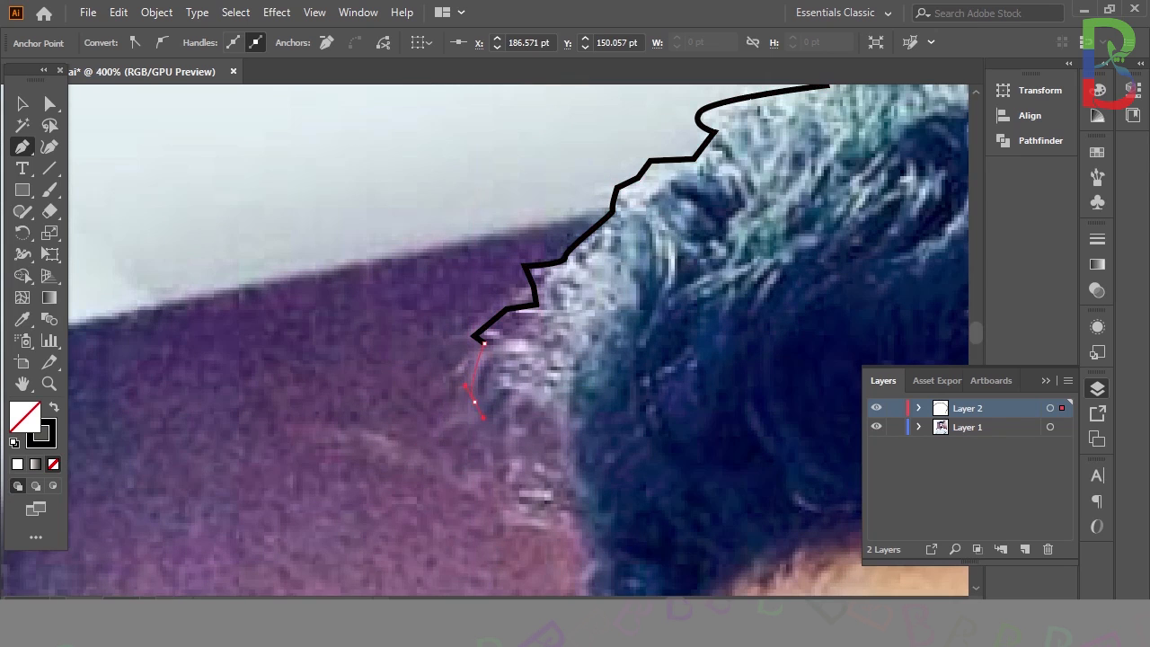
{"action": "left_click", "coordinate": [497, 396]}
{"action": "left_click", "coordinate": [521, 401]}
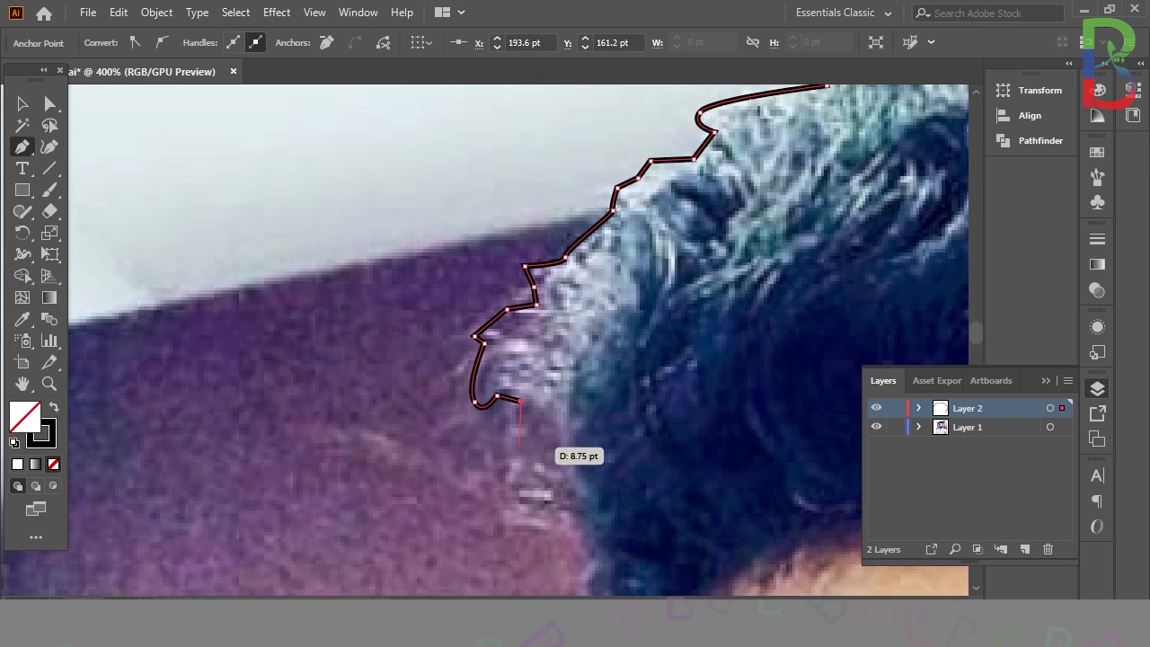
{"action": "left_click_drag", "start_coordinate": [548, 431], "coordinate": [525, 463]}
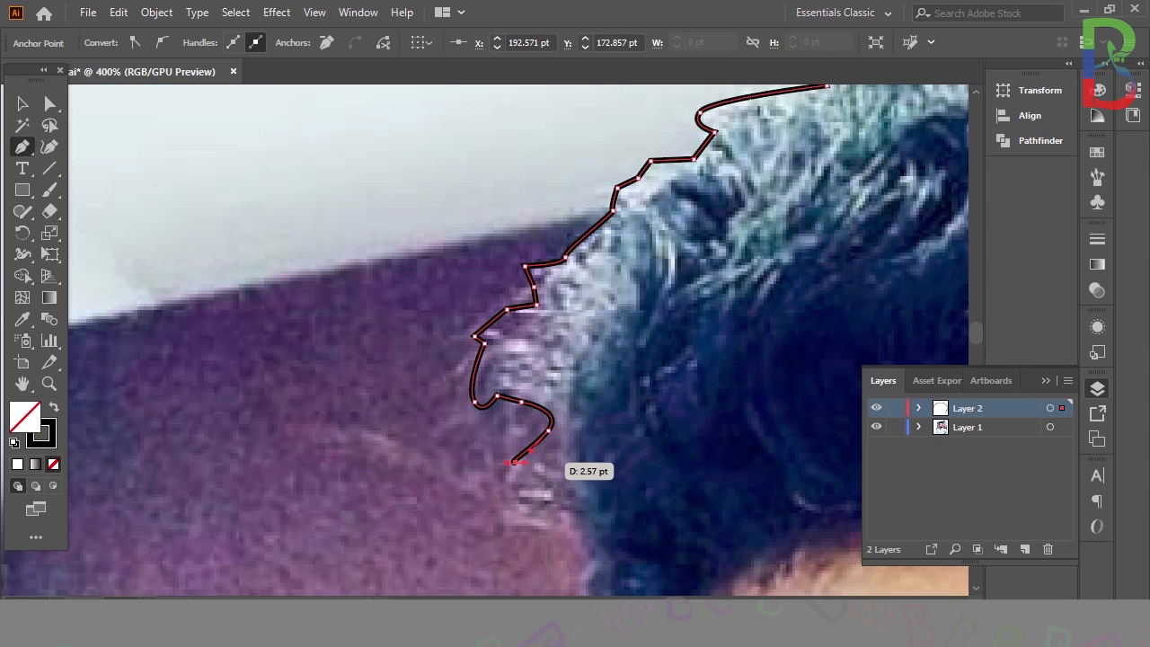
{"action": "key", "text": "ctrl+z"}
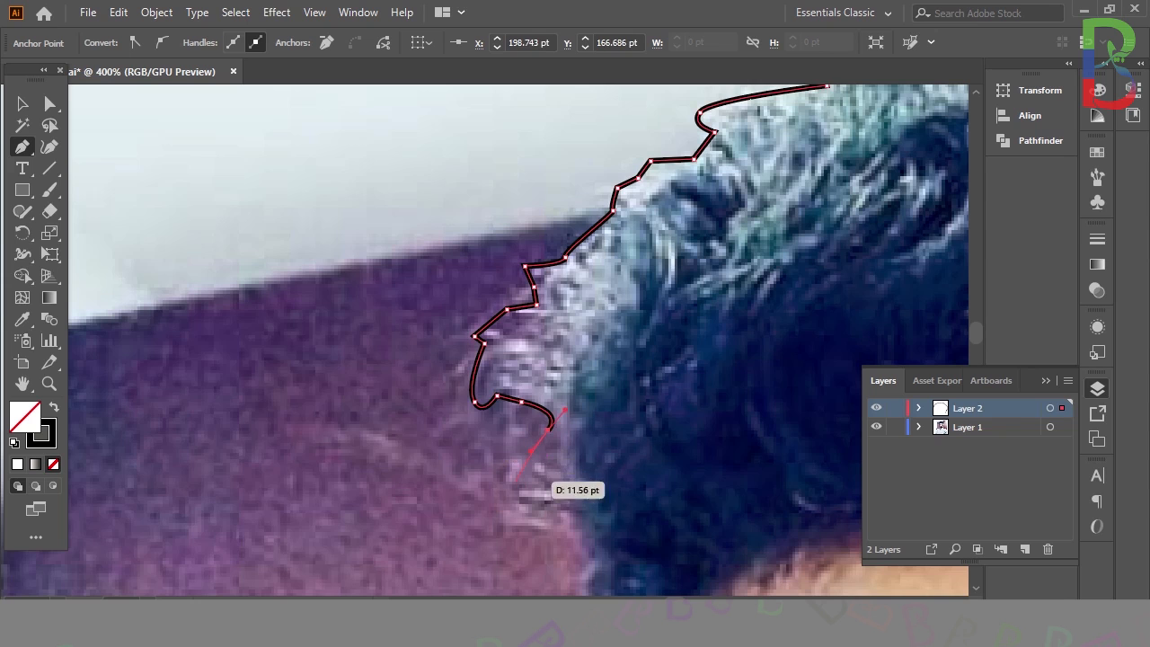
{"action": "left_click", "coordinate": [521, 454]}
Trace the lower end of the frizzy strands and bring the outline back in to the side of the head.
{"action": "scroll", "coordinate": [543, 475], "scroll_direction": "down", "scroll_amount": 2}
{"action": "left_click", "coordinate": [506, 438]}
{"action": "left_click", "coordinate": [578, 447]}
{"action": "left_click", "coordinate": [591, 471]}
{"action": "left_click", "coordinate": [578, 491]}
Continue the outline down the outer edge of the short side hair beside the left temple.
{"action": "scroll", "coordinate": [593, 477], "scroll_direction": "down", "scroll_amount": 3}
{"action": "left_click", "coordinate": [580, 381]}
{"action": "left_click", "coordinate": [570, 403]}
{"action": "left_click", "coordinate": [573, 428]}
{"action": "left_click", "coordinate": [573, 442]}
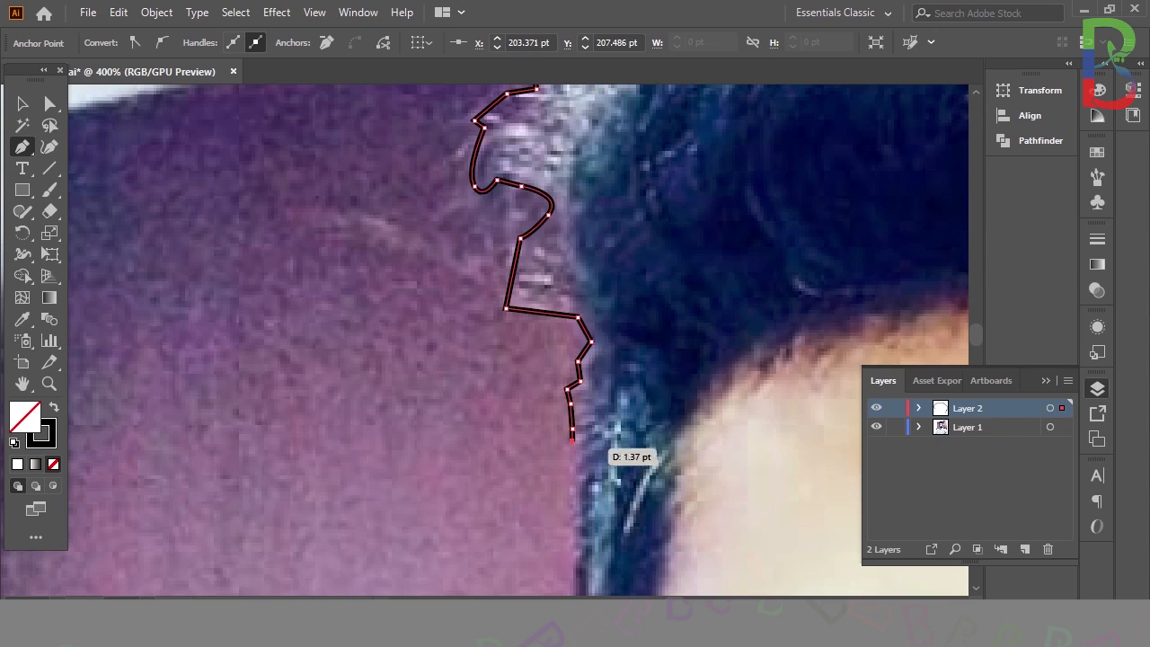
{"action": "left_click", "coordinate": [573, 461]}
{"action": "scroll", "coordinate": [576, 500], "scroll_direction": "down", "scroll_amount": 3}
{"action": "left_click", "coordinate": [573, 427]}
Trace the outer sideburn edge down to the top of the left ear, undoing the attempted curve around the ear.
{"action": "scroll", "coordinate": [573, 432], "scroll_direction": "down", "scroll_amount": 9}
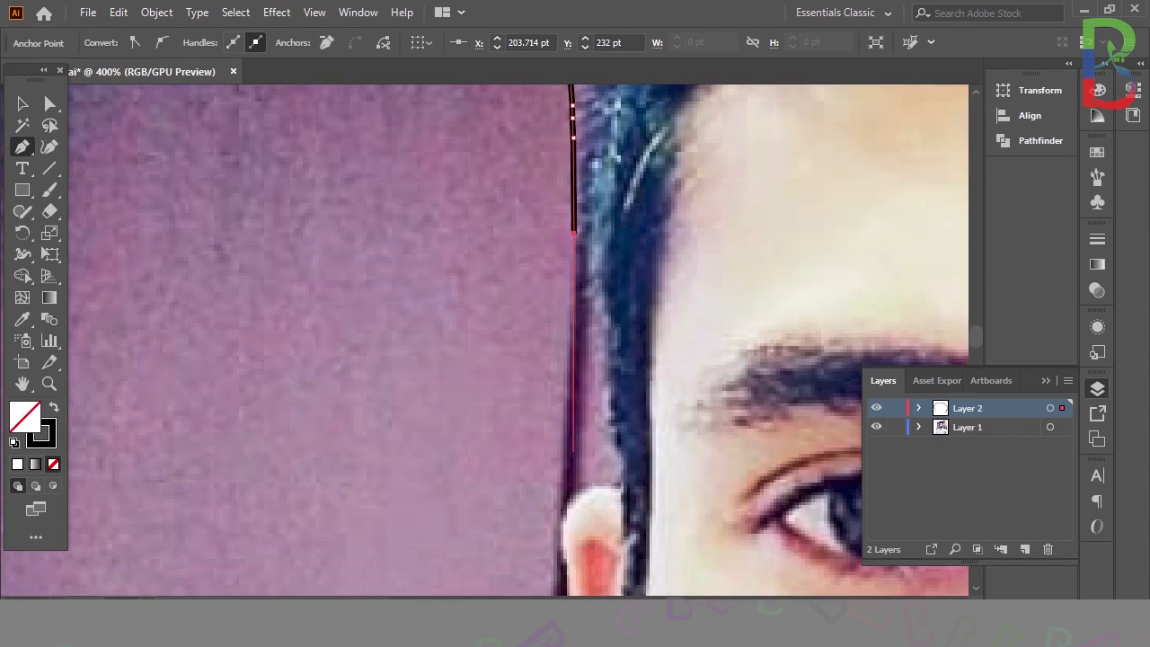
{"action": "scroll", "coordinate": [572, 452], "scroll_direction": "up", "scroll_amount": 8}
{"action": "left_click", "coordinate": [592, 483]}
{"action": "left_click", "coordinate": [605, 509]}
{"action": "scroll", "coordinate": [598, 470], "scroll_direction": "down", "scroll_amount": 3}
{"action": "left_click", "coordinate": [605, 468]}
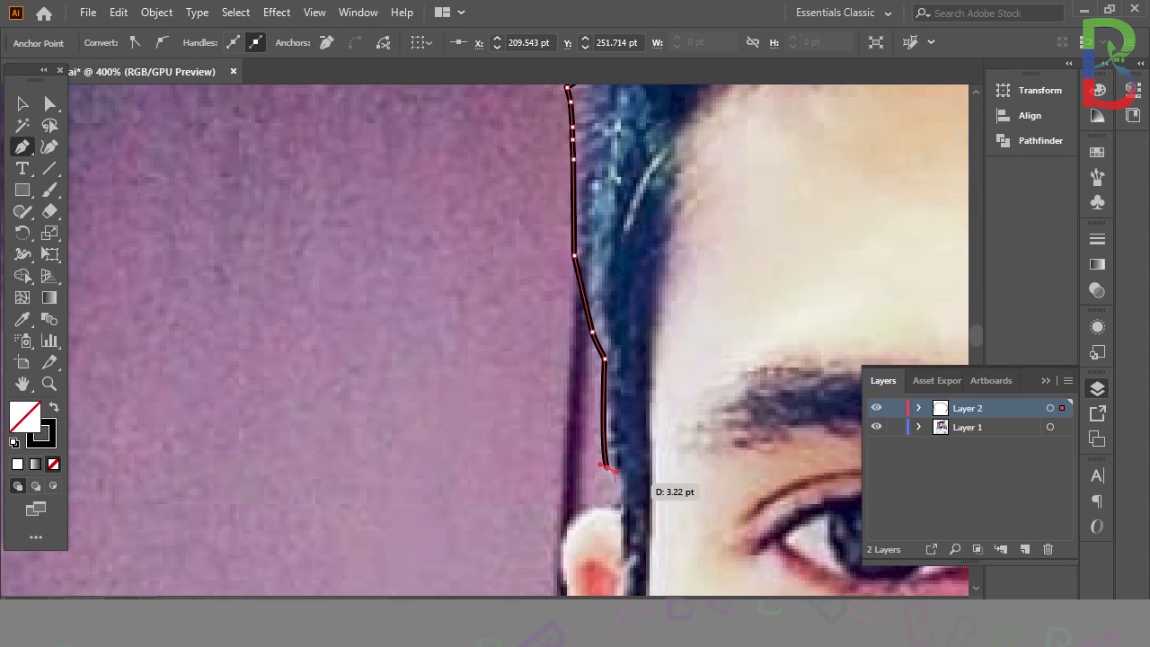
{"action": "scroll", "coordinate": [618, 471], "scroll_direction": "down", "scroll_amount": 3}
{"action": "left_click", "coordinate": [617, 396]}
{"action": "left_click_drag", "start_coordinate": [564, 443], "coordinate": [564, 472]}
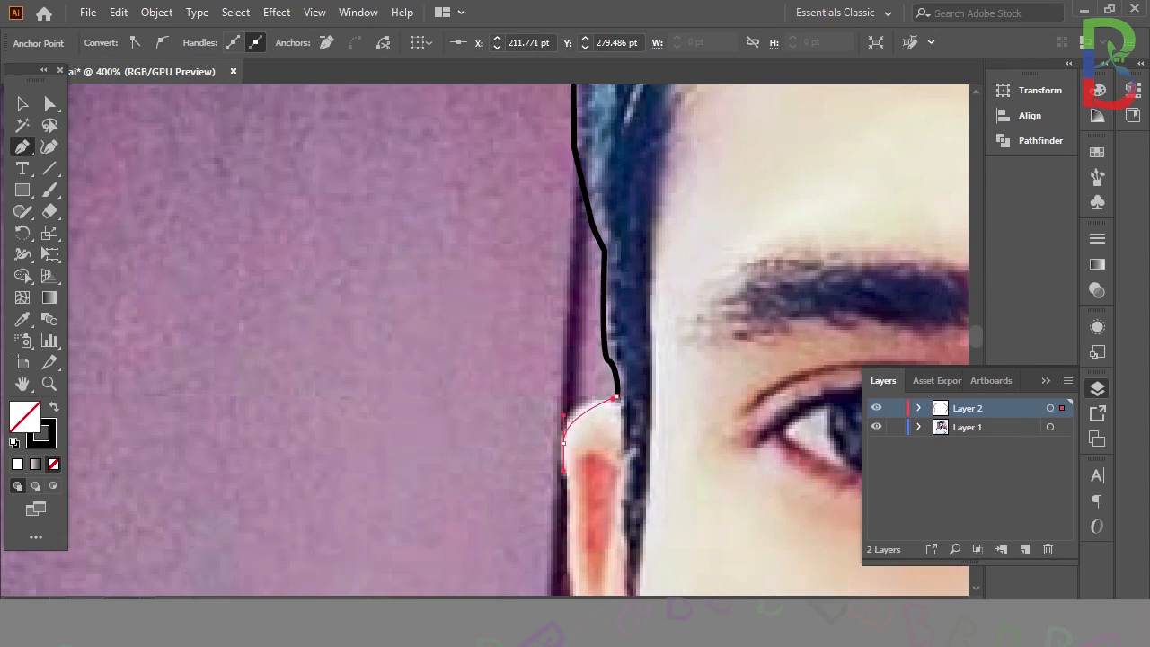
{"action": "key", "text": "ctrl+z"}
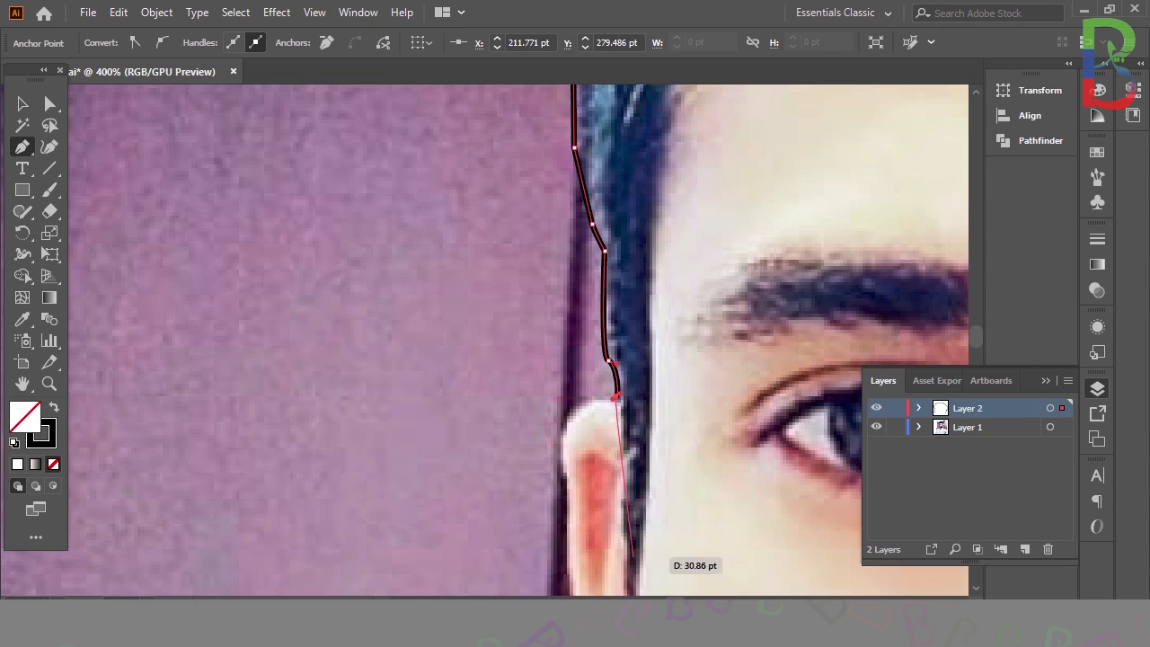
Trace the boundary between the left ear and the sideburn down to the base of the ear.
{"action": "left_click", "coordinate": [623, 406]}
{"action": "scroll", "coordinate": [624, 450], "scroll_direction": "down", "scroll_amount": 3}
{"action": "left_click", "coordinate": [626, 484]}
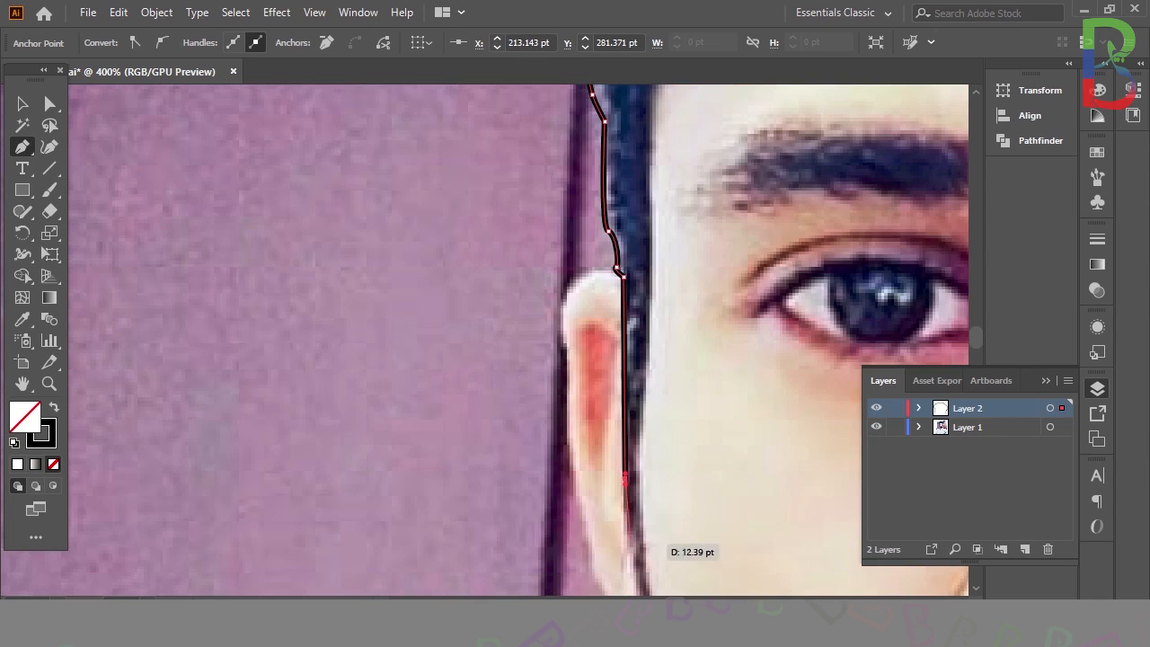
{"action": "left_click", "coordinate": [631, 549]}
{"action": "scroll", "coordinate": [634, 535], "scroll_direction": "down", "scroll_amount": 3}
{"action": "scroll", "coordinate": [636, 512], "scroll_direction": "down", "scroll_amount": 1}
{"action": "left_click", "coordinate": [662, 504]}
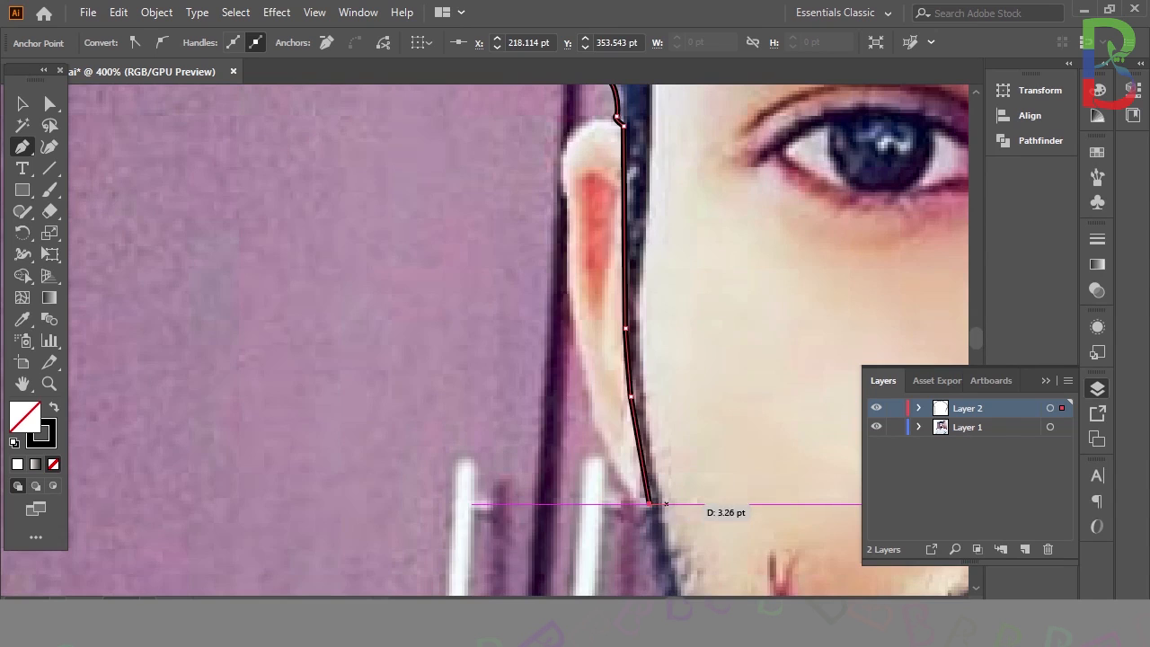
Turn the outline and trace the sideburn's inner edge back up along the face, past the eye and eyebrow.
{"action": "left_click_drag", "start_coordinate": [645, 198], "coordinate": [668, 176]}
{"action": "mouse_move", "coordinate": [666, 124]}
{"action": "left_mouse_down"}
{"action": "mouse_move", "coordinate": [670, 111]}
{"action": "mouse_move", "coordinate": [669, 150]}
{"action": "mouse_move", "coordinate": [660, 110]}
{"action": "mouse_move", "coordinate": [675, 111]}
{"action": "left_mouse_up"}
{"action": "scroll", "coordinate": [669, 143], "scroll_direction": "up", "scroll_amount": 2}
{"action": "scroll", "coordinate": [688, 121], "scroll_direction": "up", "scroll_amount": 3}
{"action": "left_click_drag", "start_coordinate": [675, 240], "coordinate": [661, 315]}
{"action": "scroll", "coordinate": [672, 226], "scroll_direction": "up", "scroll_amount": 4}
{"action": "left_click_drag", "start_coordinate": [655, 372], "coordinate": [652, 361]}
{"action": "left_click_drag", "start_coordinate": [672, 229], "coordinate": [688, 284]}
Add zigzag segments for the strands at the left temple, leading up to the forehead hairline.
{"action": "scroll", "coordinate": [679, 222], "scroll_direction": "up", "scroll_amount": 2}
{"action": "left_click", "coordinate": [675, 284]}
{"action": "left_click", "coordinate": [693, 251]}
{"action": "left_click", "coordinate": [674, 259]}
{"action": "scroll", "coordinate": [681, 225], "scroll_direction": "up", "scroll_amount": 1}
{"action": "left_click", "coordinate": [686, 261]}
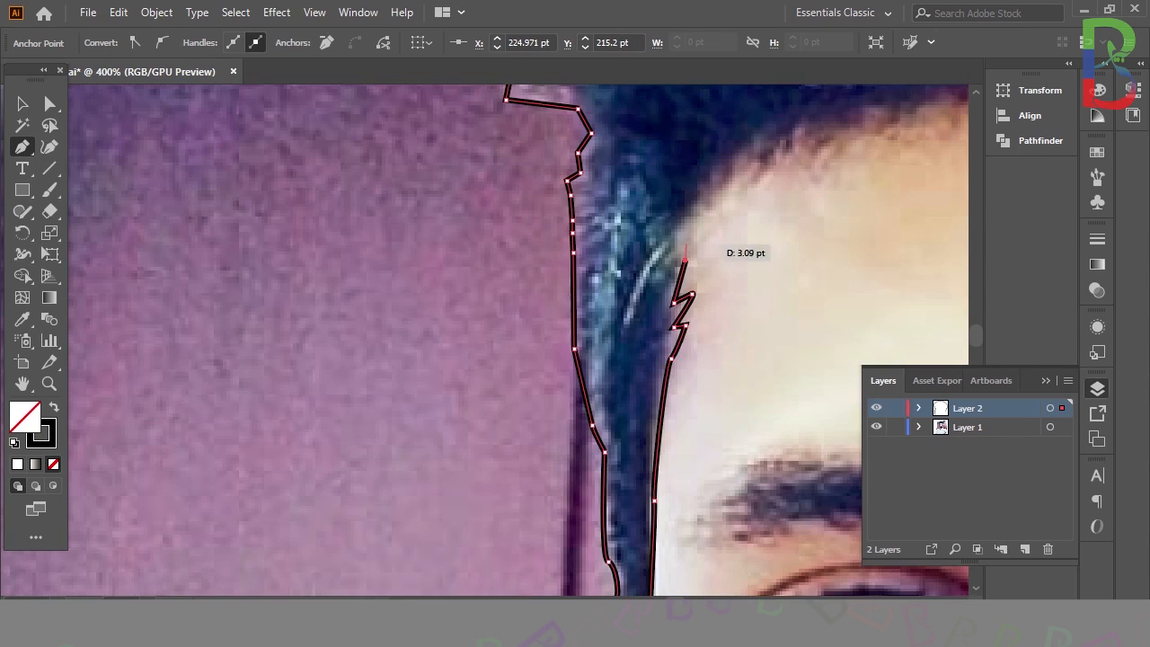
Continue the hair outline from the left temple with a short curve onto the forehead hairline.
{"action": "scroll", "coordinate": [686, 258], "scroll_direction": "up", "scroll_amount": 1}
{"action": "mouse_move", "coordinate": [743, 231]}
{"action": "left_mouse_down"}
{"action": "mouse_move", "coordinate": [772, 222]}
{"action": "mouse_move", "coordinate": [750, 237]}
{"action": "left_mouse_up"}
{"action": "left_click_drag", "start_coordinate": [780, 215], "coordinate": [802, 220]}
{"action": "left_click", "coordinate": [816, 226]}
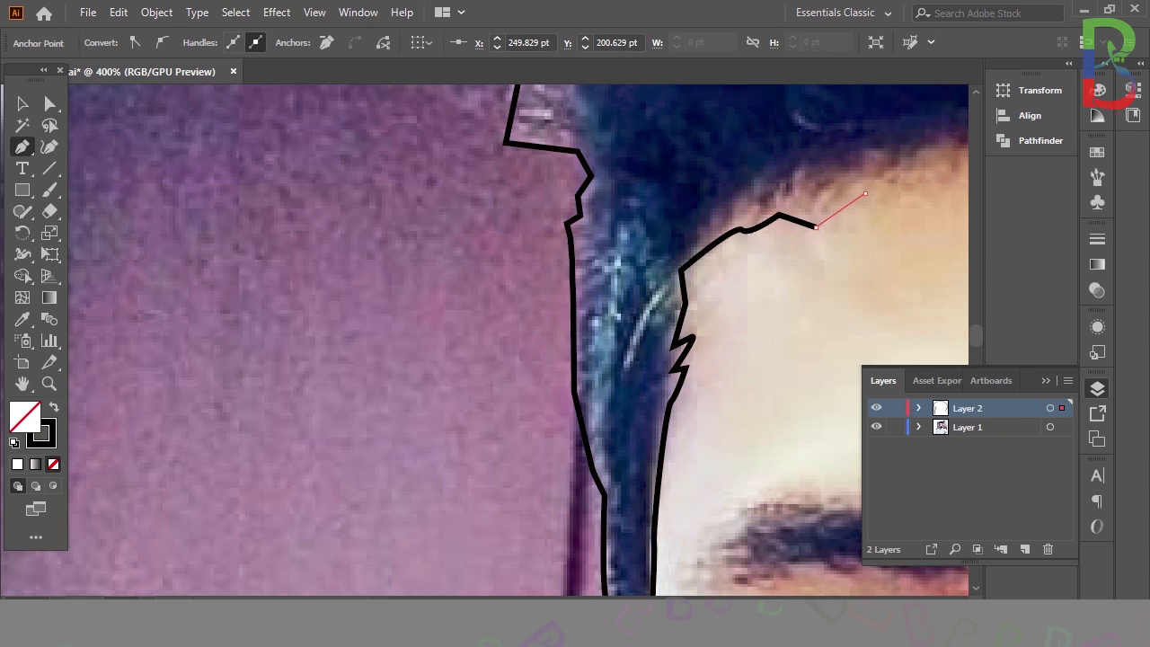
{"action": "key", "text": "ctrl+minus"}
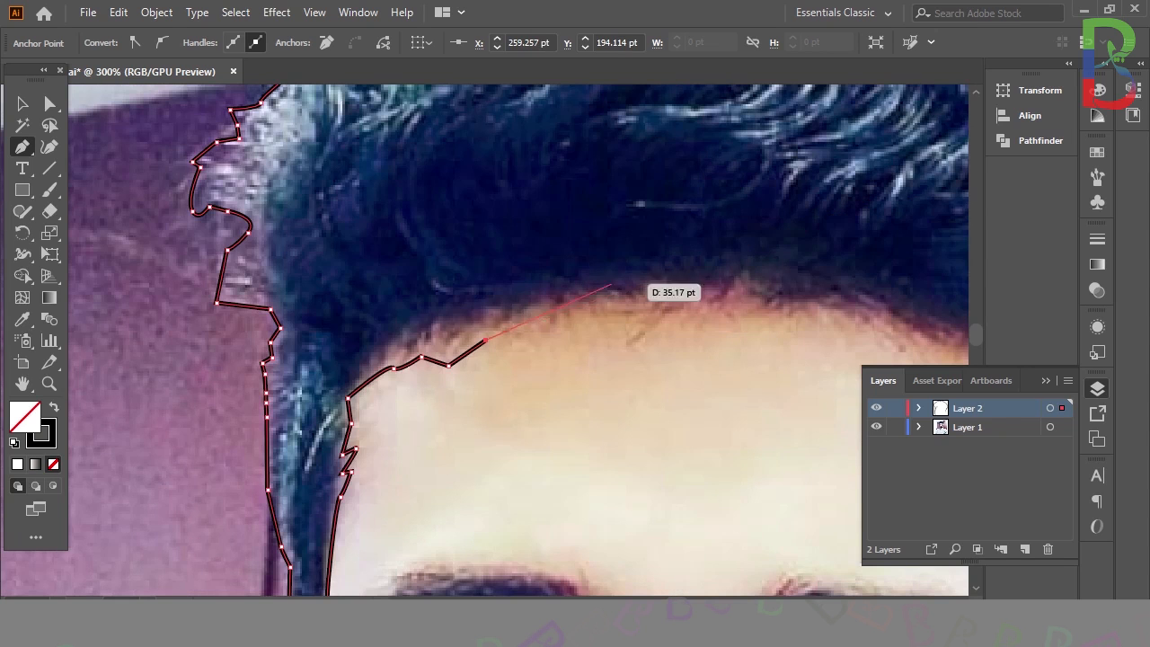
{"action": "left_click", "coordinate": [497, 323]}
{"action": "left_click", "coordinate": [529, 336]}
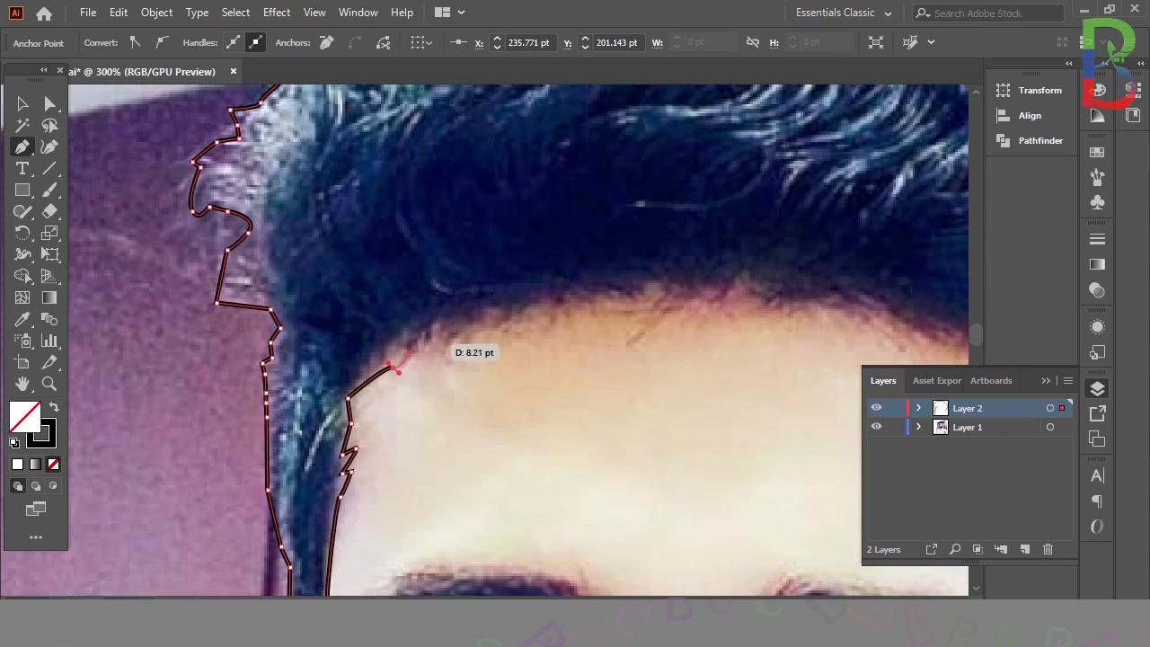
Trace the left part of the forehead hairline with short jagged segments.
{"action": "left_click", "coordinate": [436, 325]}
{"action": "left_click", "coordinate": [483, 322]}
{"action": "left_click", "coordinate": [514, 324]}
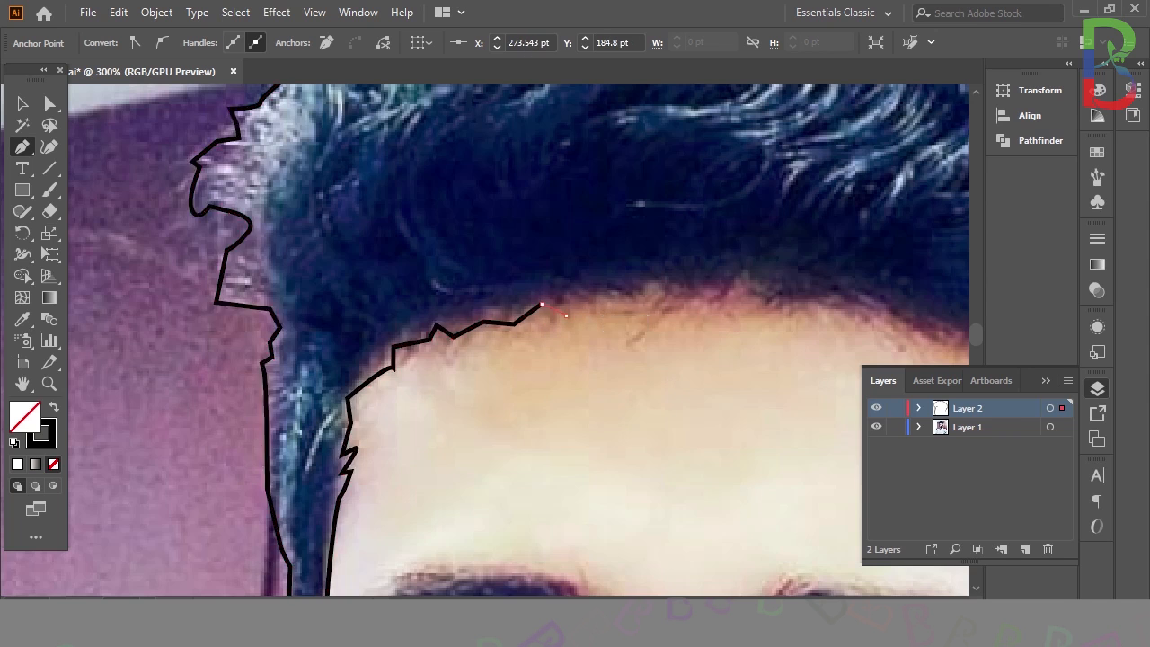
{"action": "left_click", "coordinate": [542, 304]}
{"action": "left_click", "coordinate": [568, 314]}
Continue the jagged hairline across the middle of the forehead, including one strand pointing down onto the skin.
{"action": "left_click", "coordinate": [608, 311]}
{"action": "left_click", "coordinate": [618, 294]}
{"action": "left_click", "coordinate": [648, 286]}
{"action": "left_click", "coordinate": [666, 285]}
{"action": "left_click", "coordinate": [657, 318]}
{"action": "left_click", "coordinate": [695, 308]}
{"action": "left_click", "coordinate": [741, 286]}
{"action": "left_click", "coordinate": [832, 306]}
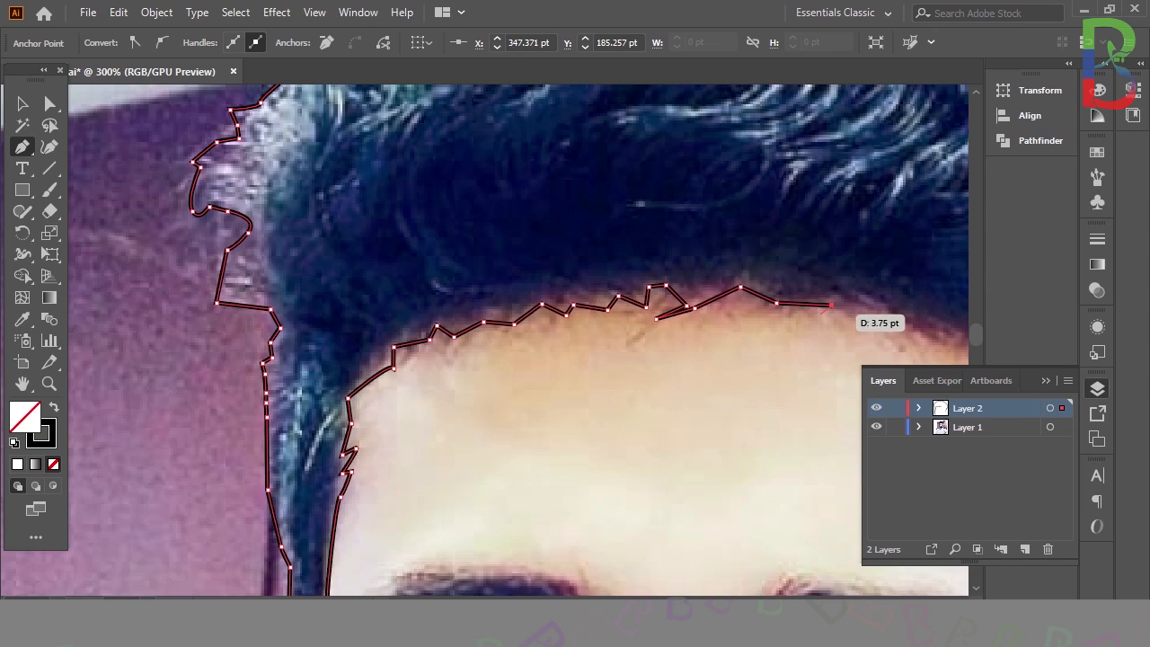
Trace the hairline's descending right part toward the right temple with short uneven segments.
{"action": "key", "text": "ctrl+minus"}
{"action": "key", "text": "ctrl+plus"}
{"action": "left_click", "coordinate": [527, 360]}
{"action": "left_click", "coordinate": [545, 350]}
{"action": "left_click", "coordinate": [599, 381]}
{"action": "left_click", "coordinate": [620, 376]}
{"action": "left_click", "coordinate": [645, 416]}
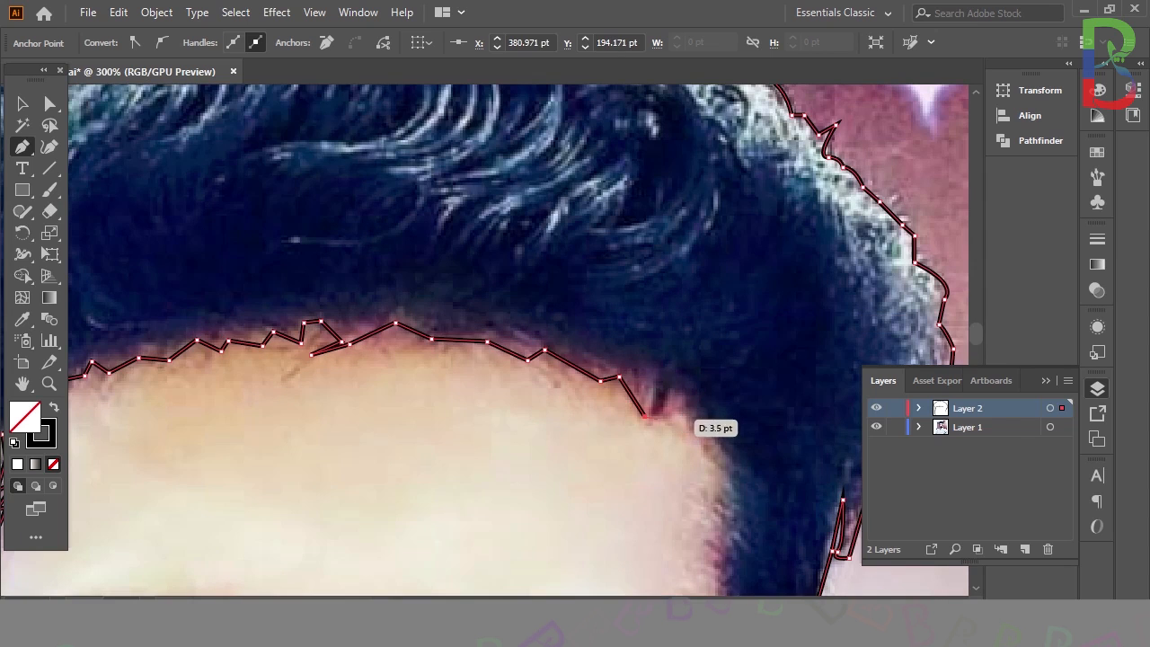
Add a small spike at the right temple and carry the outline down the side of the forehead.
{"action": "left_click", "coordinate": [674, 402]}
{"action": "left_click", "coordinate": [676, 392]}
{"action": "left_click", "coordinate": [689, 404]}
{"action": "left_click", "coordinate": [692, 432]}
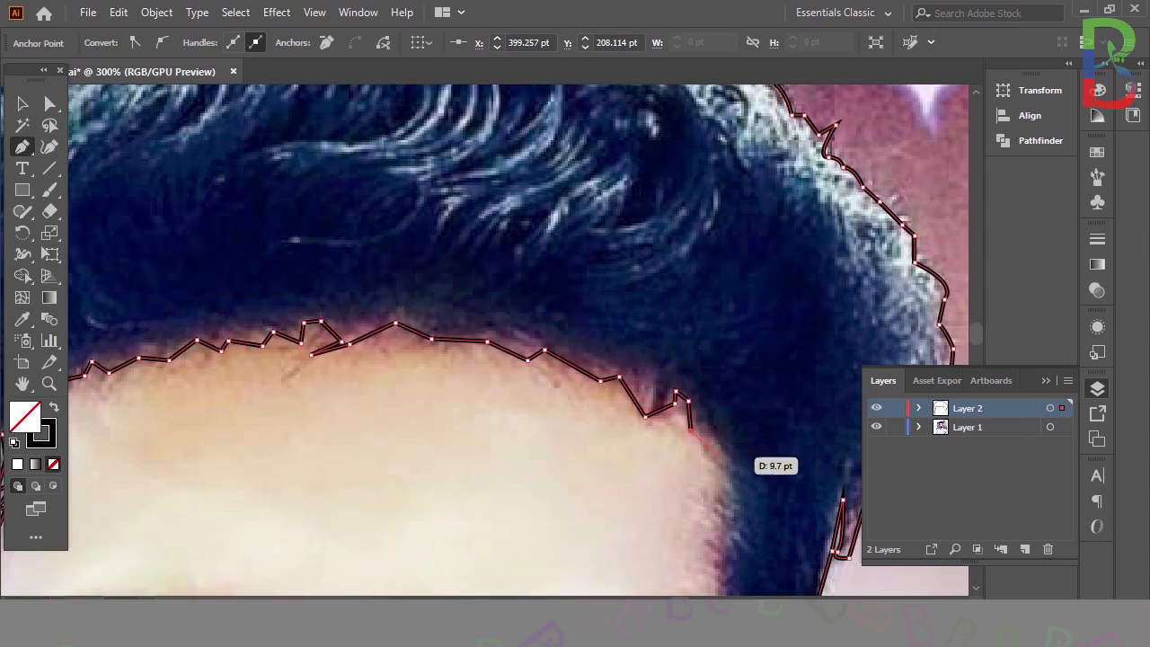
{"action": "left_click", "coordinate": [717, 455]}
{"action": "scroll", "coordinate": [719, 454], "scroll_direction": "down", "scroll_amount": 3}
{"action": "left_click", "coordinate": [722, 454]}
Trace the right sideburn's inner edge past the eye down to the level of the earlobe.
{"action": "scroll", "coordinate": [728, 449], "scroll_direction": "down", "scroll_amount": 5}
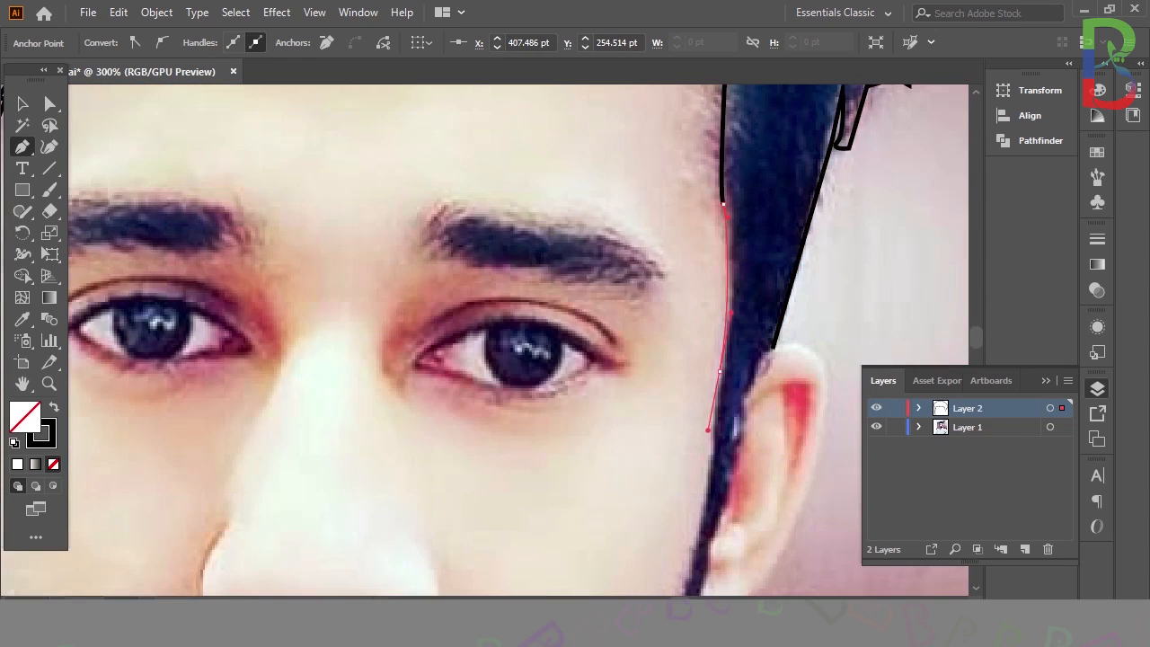
{"action": "left_click", "coordinate": [708, 429]}
{"action": "scroll", "coordinate": [708, 430], "scroll_direction": "down", "scroll_amount": 1}
{"action": "left_click", "coordinate": [699, 504]}
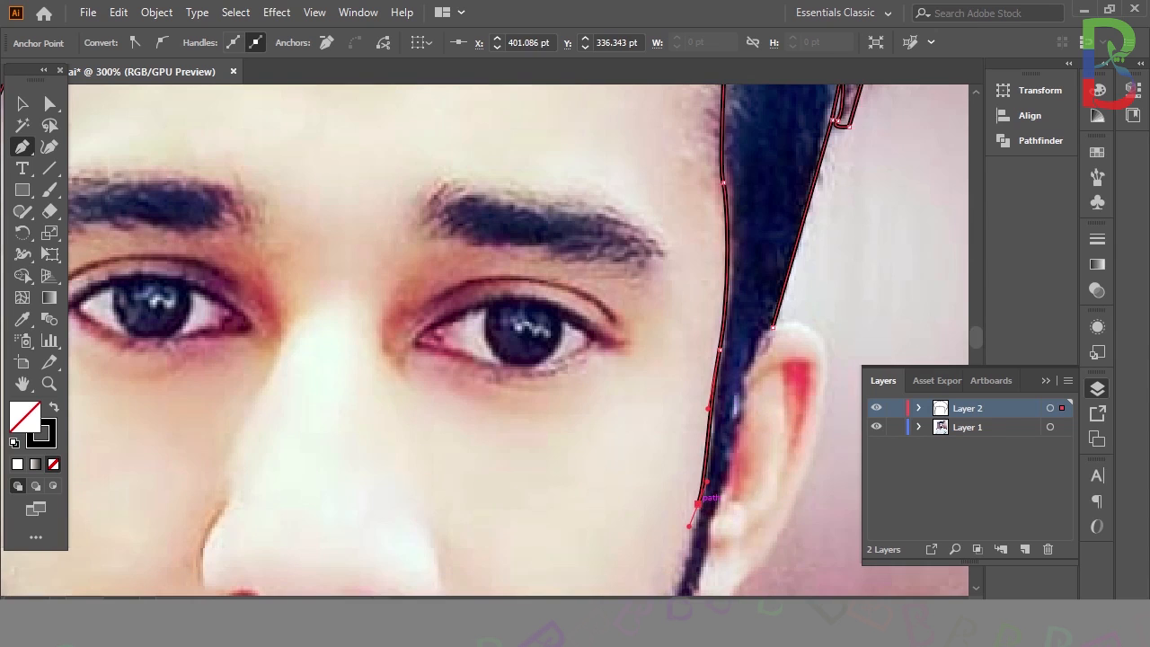
{"action": "scroll", "coordinate": [710, 476], "scroll_direction": "down", "scroll_amount": 3}
{"action": "left_click", "coordinate": [681, 460]}
{"action": "left_click_drag", "start_coordinate": [679, 456], "coordinate": [678, 466]}
Trace the sideburn's edge back up along the right ear and close the hair outline at the ear's top.
{"action": "left_click", "coordinate": [698, 470]}
{"action": "left_click", "coordinate": [701, 440]}
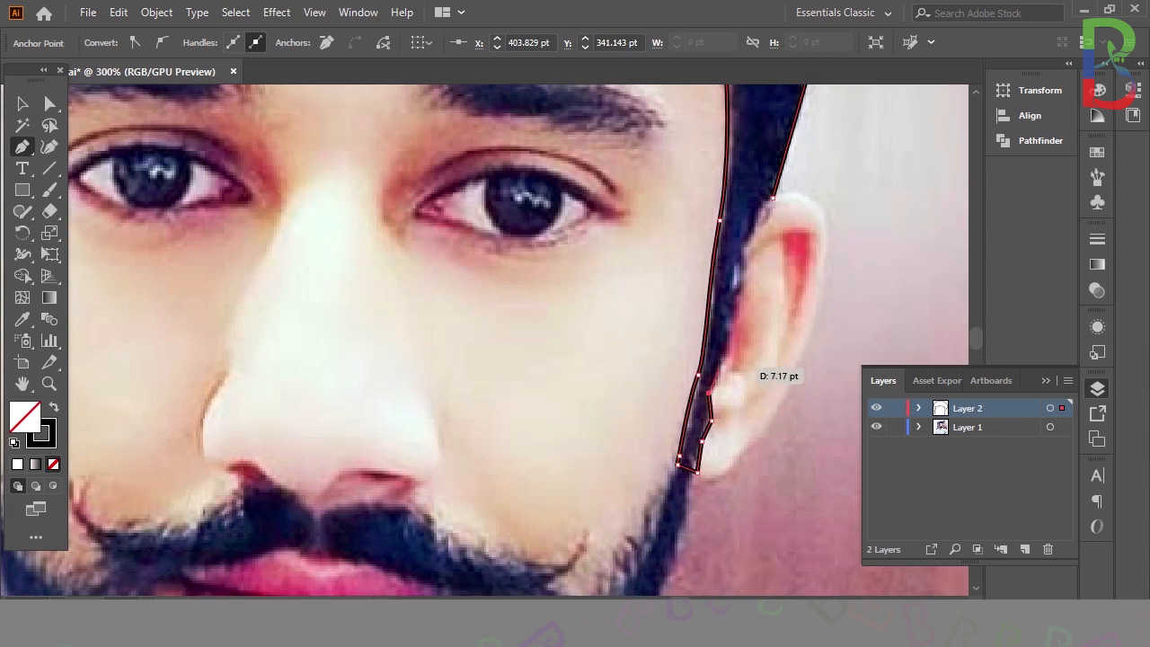
{"action": "left_click", "coordinate": [731, 331]}
{"action": "left_click_drag", "start_coordinate": [738, 301], "coordinate": [737, 296]}
{"action": "left_click_drag", "start_coordinate": [743, 254], "coordinate": [751, 204]}
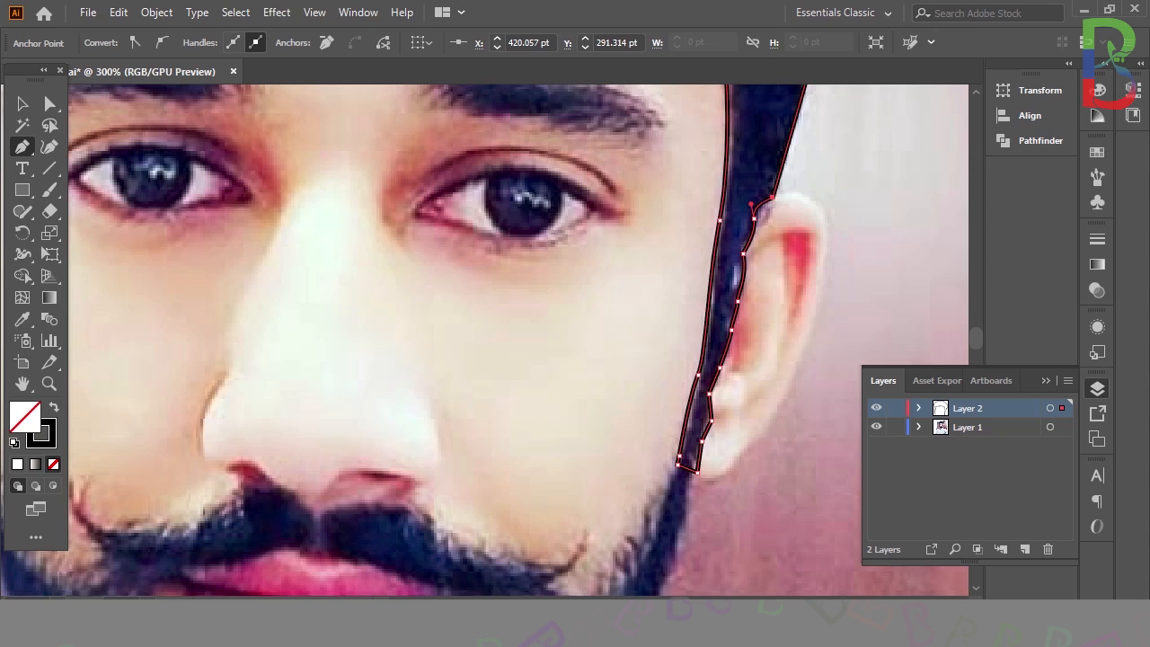
Lock the photo's layer, set the hair outline's stroke weight to 0.75 pt and deselect it.
{"action": "scroll", "coordinate": [485, 341], "scroll_direction": "down", "scroll_amount": 3}
{"action": "key", "text": "v"}
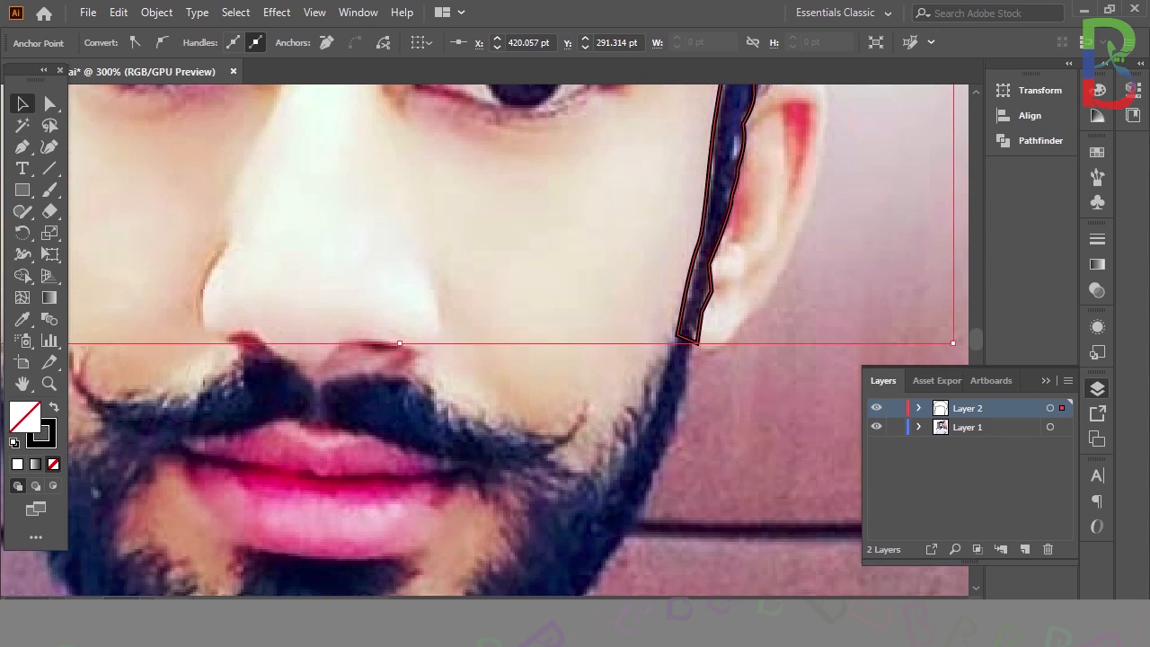
{"action": "scroll", "coordinate": [484, 341], "scroll_direction": "up", "scroll_amount": 15}
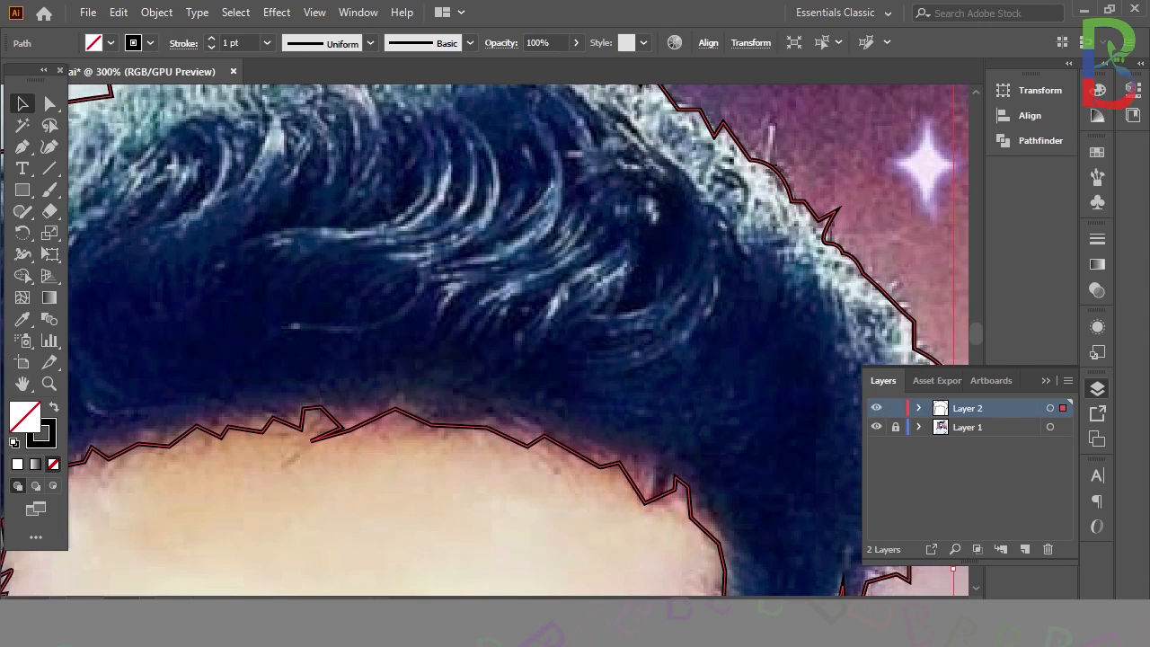
{"action": "left_click", "coordinate": [210, 47]}
{"action": "key", "text": "ctrl+shift+a"}
Trace the upper edge of the mustache's right half with the Pen tool, from its curled tip to the centre.
{"action": "scroll", "coordinate": [484, 340], "scroll_direction": "down", "scroll_amount": 4}
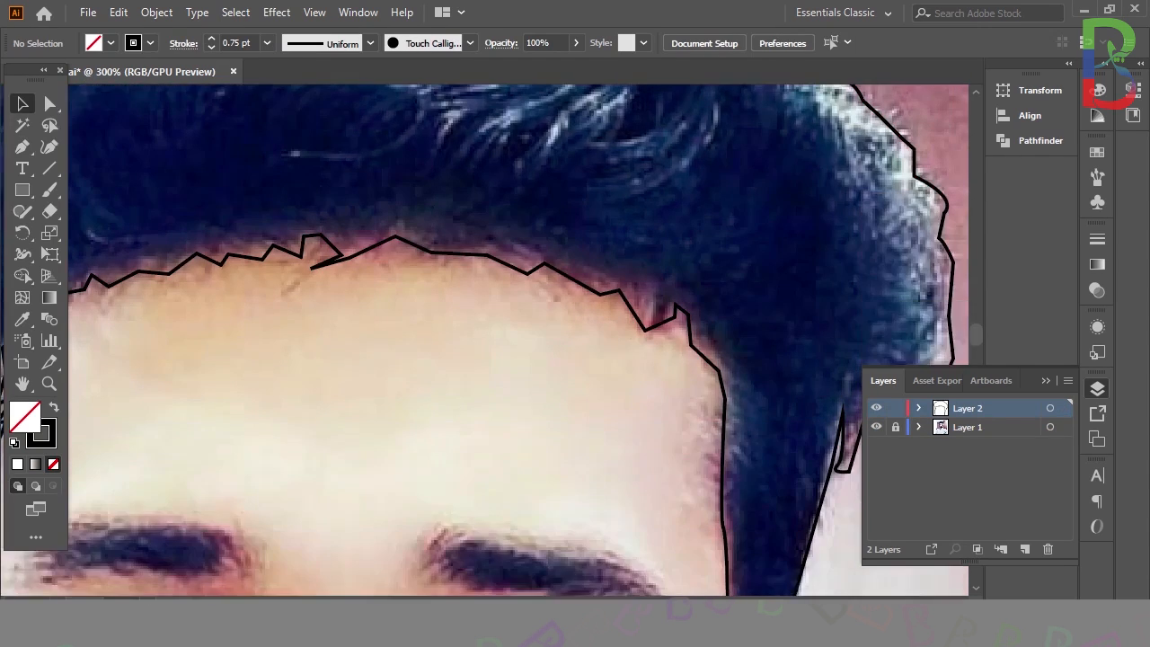
{"action": "scroll", "coordinate": [484, 341], "scroll_direction": "down", "scroll_amount": 8}
{"action": "scroll", "coordinate": [485, 341], "scroll_direction": "left", "scroll_amount": 3}
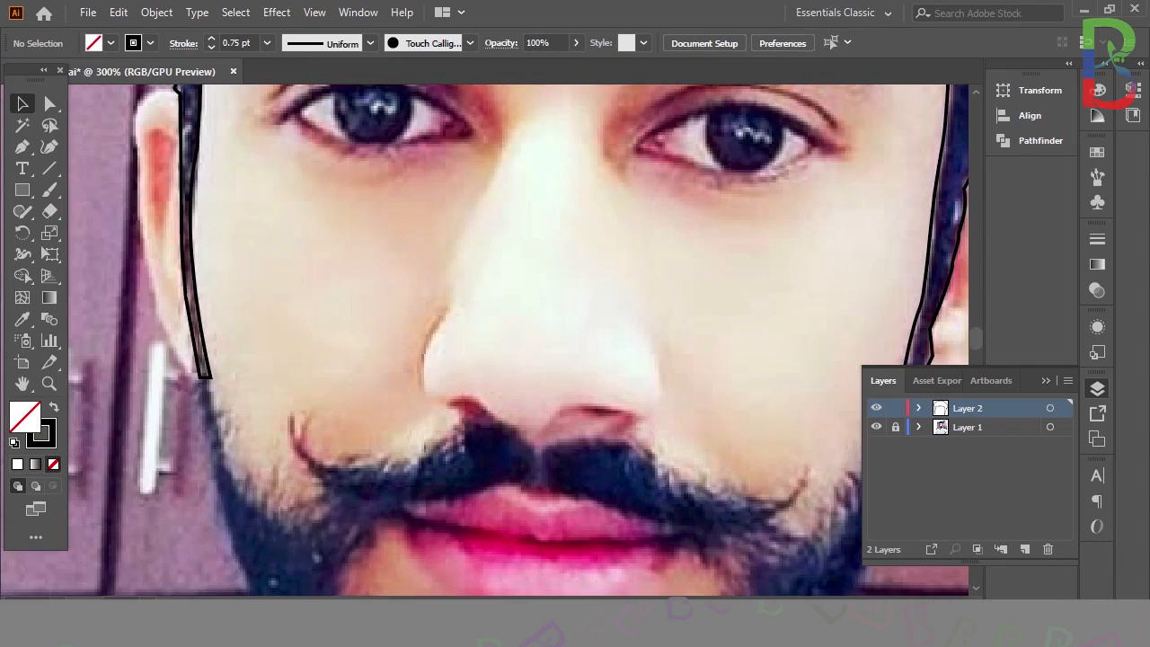
{"action": "scroll", "coordinate": [485, 341], "scroll_direction": "up", "scroll_amount": 4}
{"action": "scroll", "coordinate": [484, 341], "scroll_direction": "down", "scroll_amount": 2}
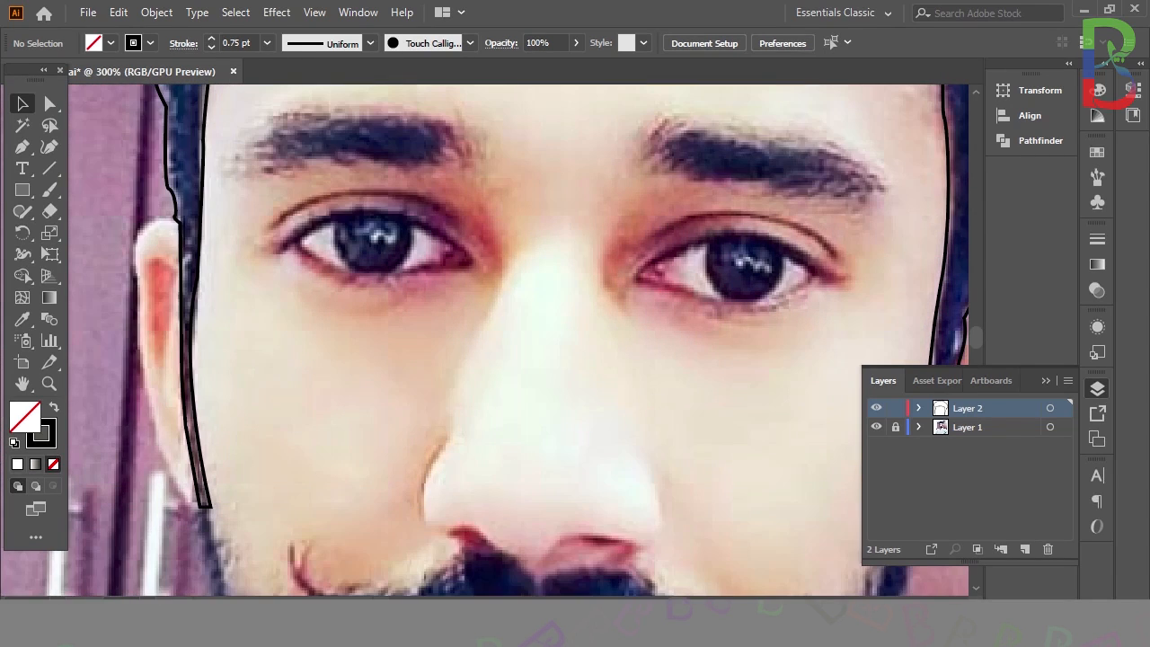
{"action": "scroll", "coordinate": [484, 340], "scroll_direction": "down", "scroll_amount": 5}
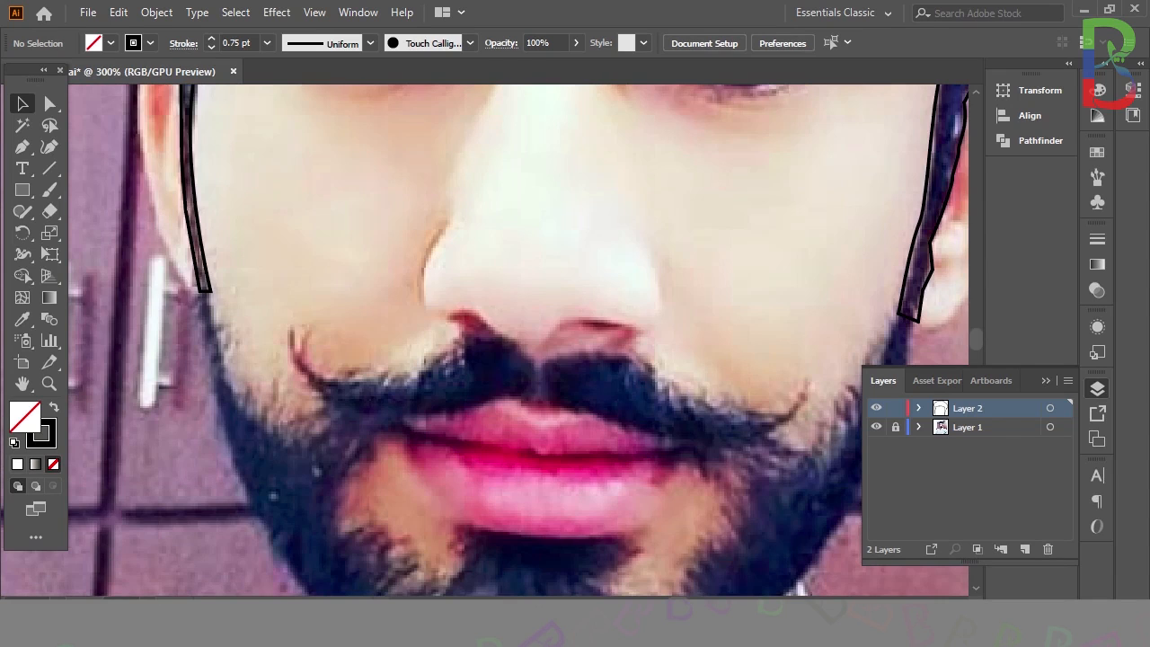
{"action": "left_click", "coordinate": [23, 147]}
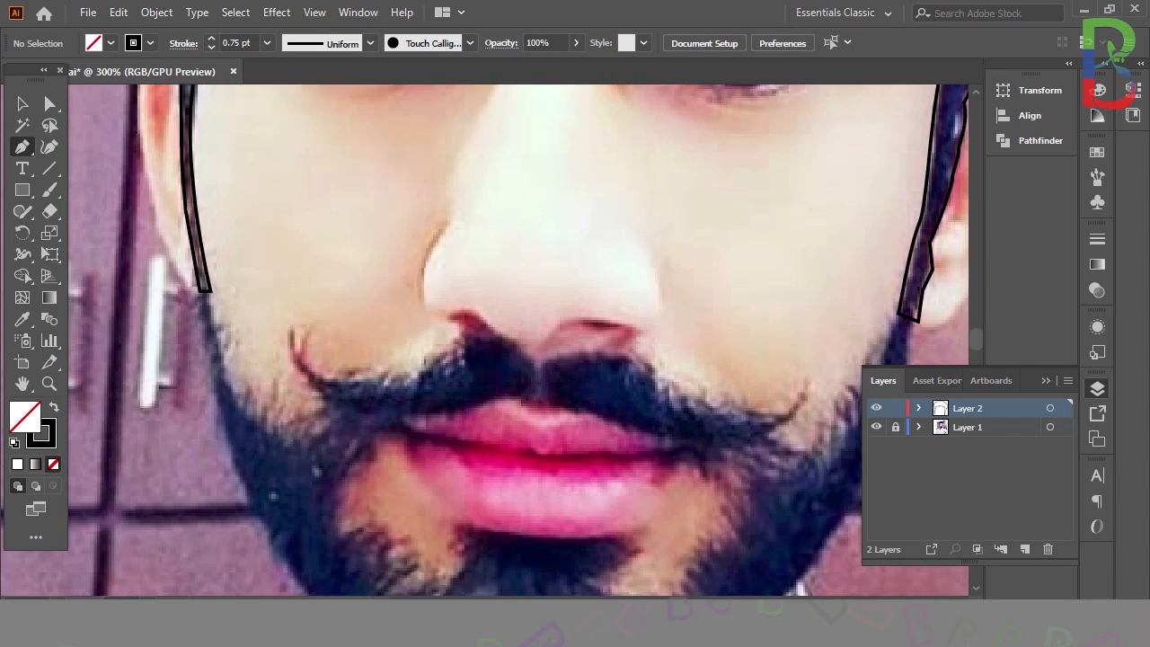
{"action": "left_click", "coordinate": [805, 380]}
{"action": "left_click_drag", "start_coordinate": [763, 413], "coordinate": [717, 392]}
{"action": "left_click_drag", "start_coordinate": [654, 366], "coordinate": [598, 348]}
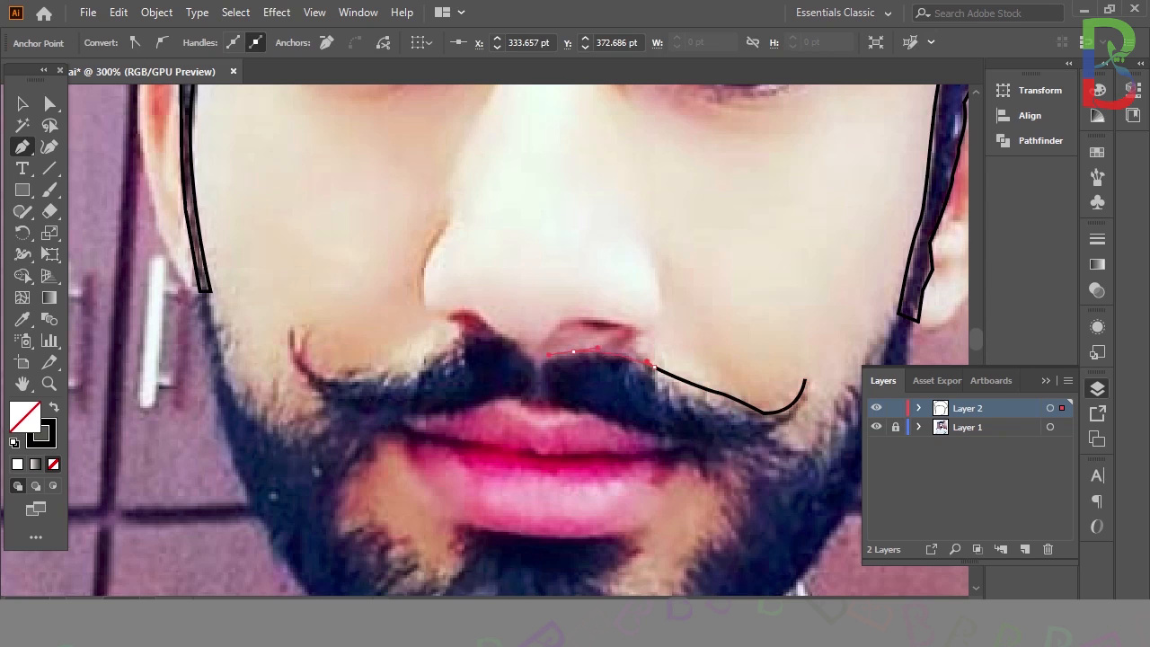
{"action": "left_click_drag", "start_coordinate": [531, 359], "coordinate": [545, 365]}
Trace the right mustache half's lower edge along the upper lip and close the shape at the curled tip.
{"action": "left_click_drag", "start_coordinate": [537, 405], "coordinate": [600, 413]}
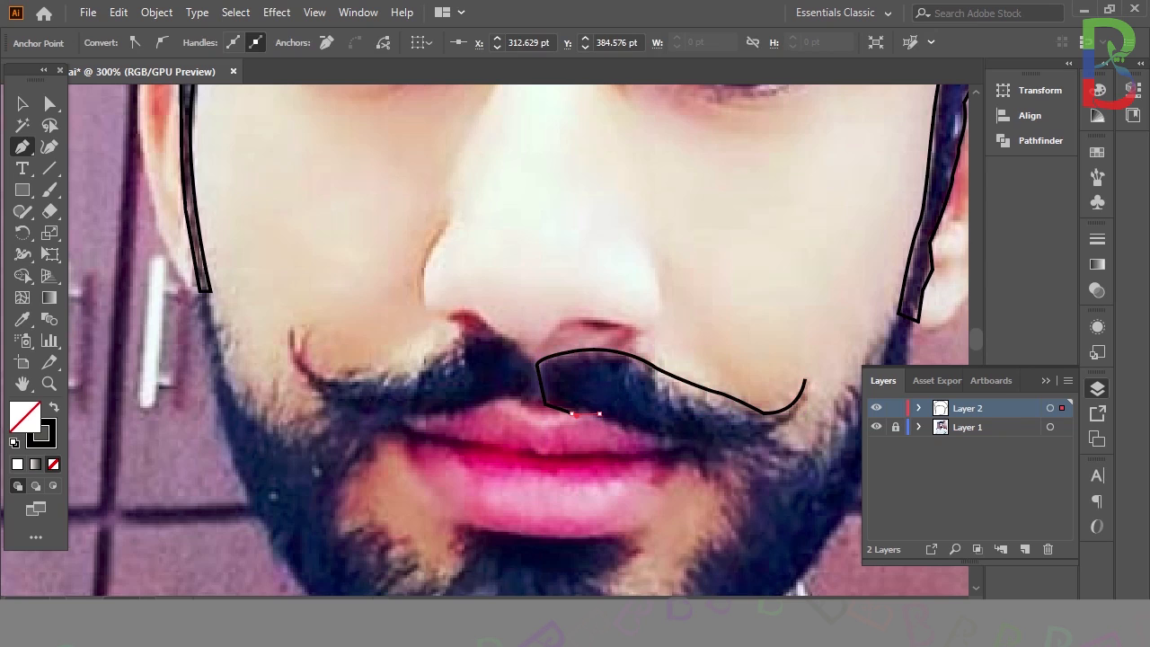
{"action": "left_click", "coordinate": [599, 413]}
{"action": "left_click", "coordinate": [649, 432]}
{"action": "mouse_move", "coordinate": [688, 448]}
{"action": "left_mouse_down"}
{"action": "mouse_move", "coordinate": [735, 464]}
{"action": "mouse_move", "coordinate": [786, 447]}
{"action": "mouse_move", "coordinate": [778, 466]}
{"action": "mouse_move", "coordinate": [752, 444]}
{"action": "left_mouse_up"}
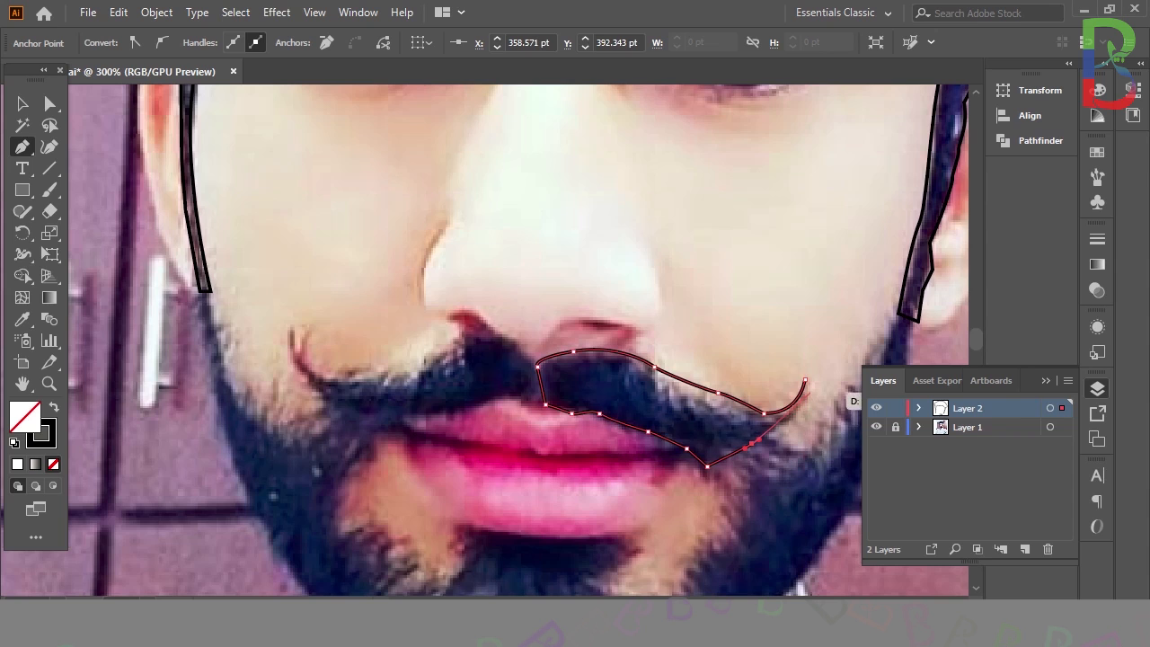
{"action": "left_click_drag", "start_coordinate": [791, 421], "coordinate": [798, 415]}
{"action": "left_click", "coordinate": [804, 380]}
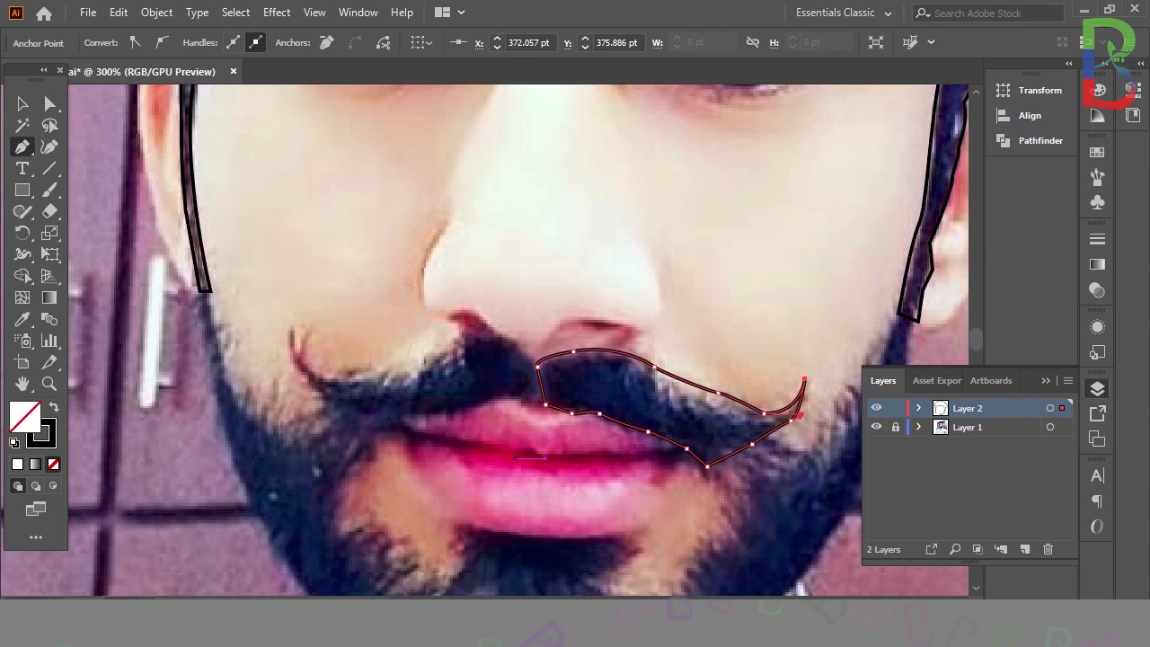
Trace the upper edge of the mustache's left half from the centre below the nose to its curled tip.
{"action": "left_click", "coordinate": [527, 400]}
{"action": "left_click", "coordinate": [538, 366]}
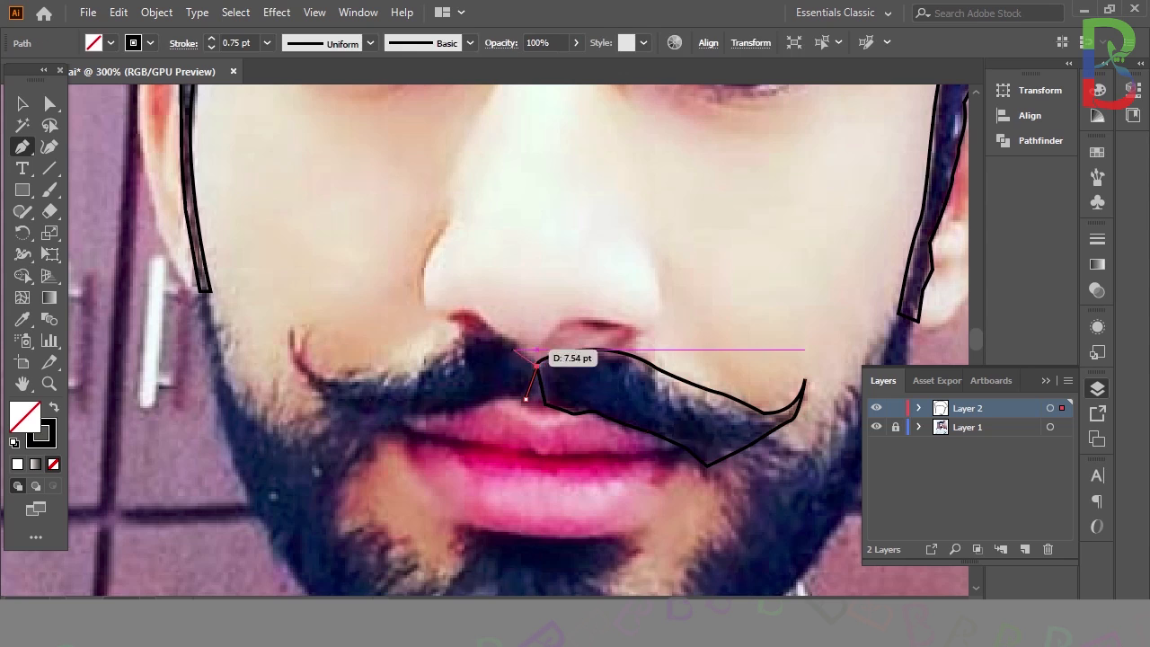
{"action": "left_click", "coordinate": [515, 343]}
{"action": "left_click", "coordinate": [500, 337]}
{"action": "left_click", "coordinate": [466, 336]}
{"action": "left_click_drag", "start_coordinate": [400, 368], "coordinate": [377, 369]}
{"action": "left_click", "coordinate": [318, 372]}
{"action": "left_click_drag", "start_coordinate": [310, 363], "coordinate": [286, 301]}
{"action": "left_click", "coordinate": [290, 328]}
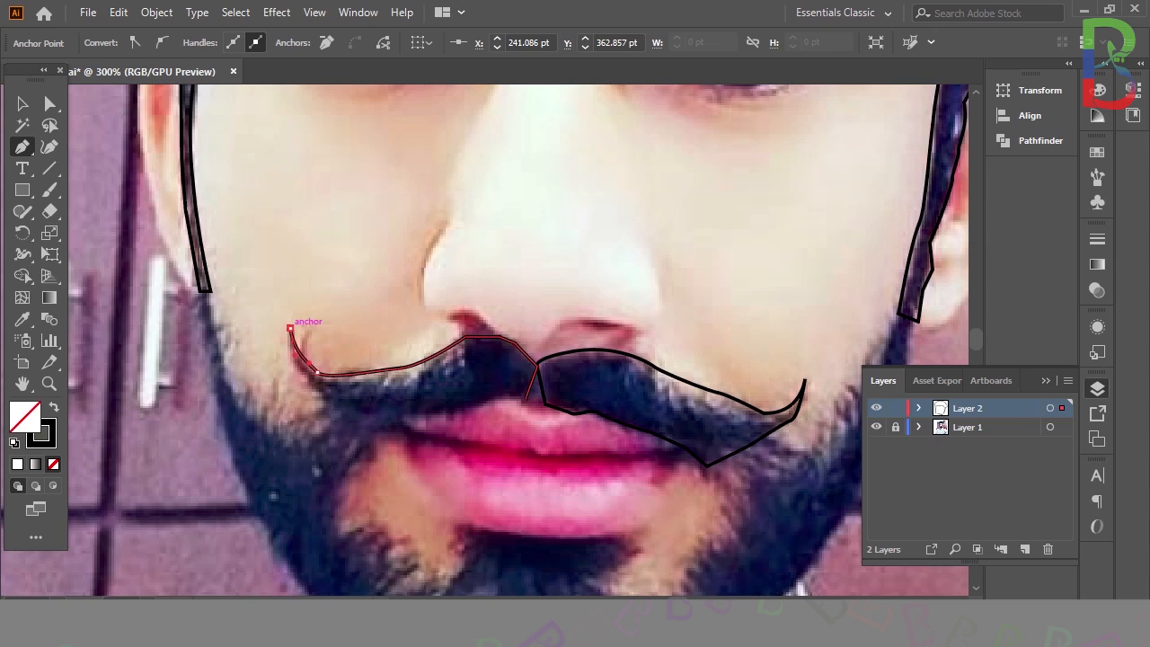
Trace the left mustache half's lower edge along the upper lip and close the shape at the centre.
{"action": "left_click_drag", "start_coordinate": [319, 399], "coordinate": [492, 398]}
{"action": "left_click", "coordinate": [402, 425]}
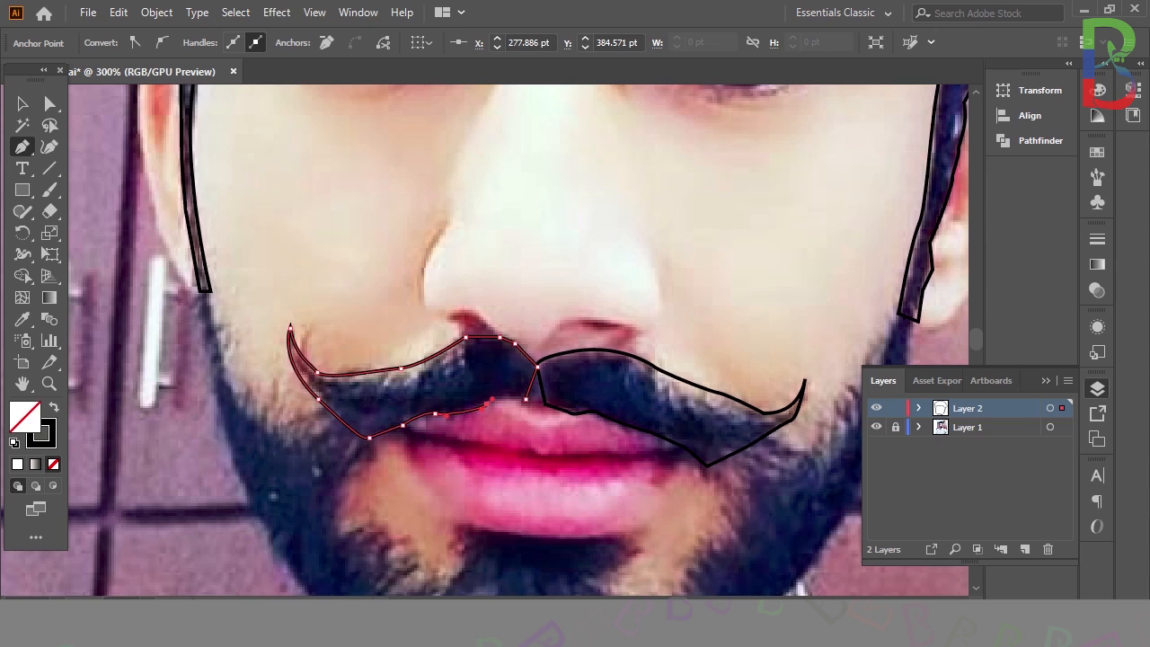
{"action": "left_click", "coordinate": [526, 397]}
{"action": "scroll", "coordinate": [486, 342], "scroll_direction": "down", "scroll_amount": 3}
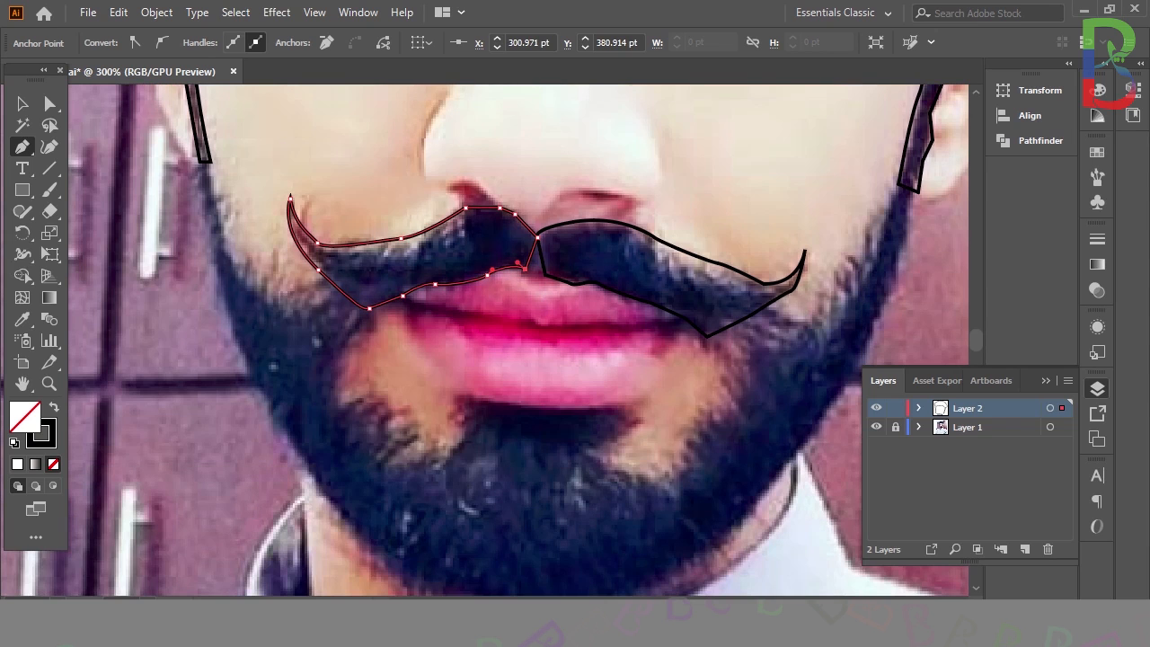
{"action": "left_click", "coordinate": [23, 211]}
{"action": "left_click", "coordinate": [115, 231]}
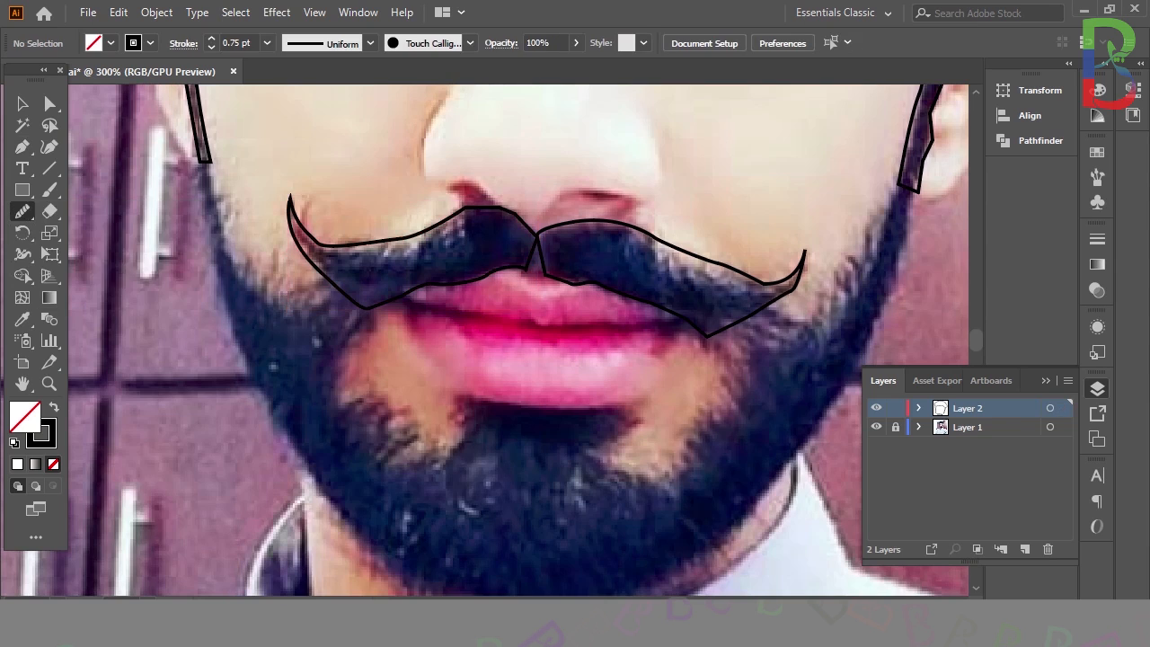
{"action": "left_click", "coordinate": [416, 236]}
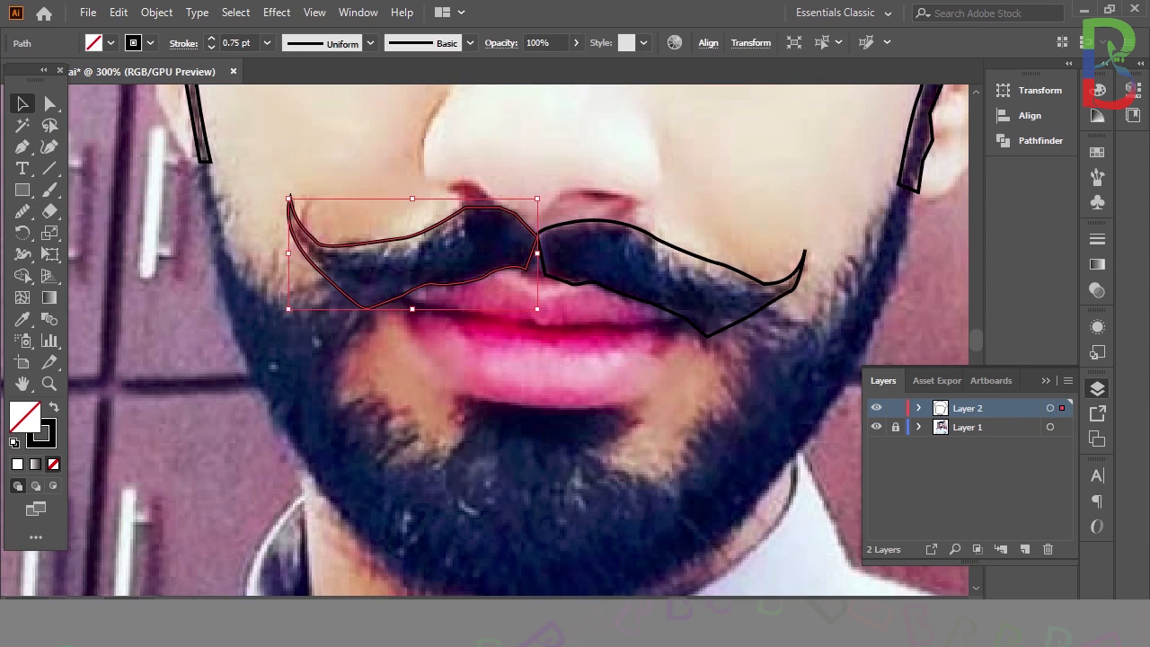
{"action": "key", "text": "p"}
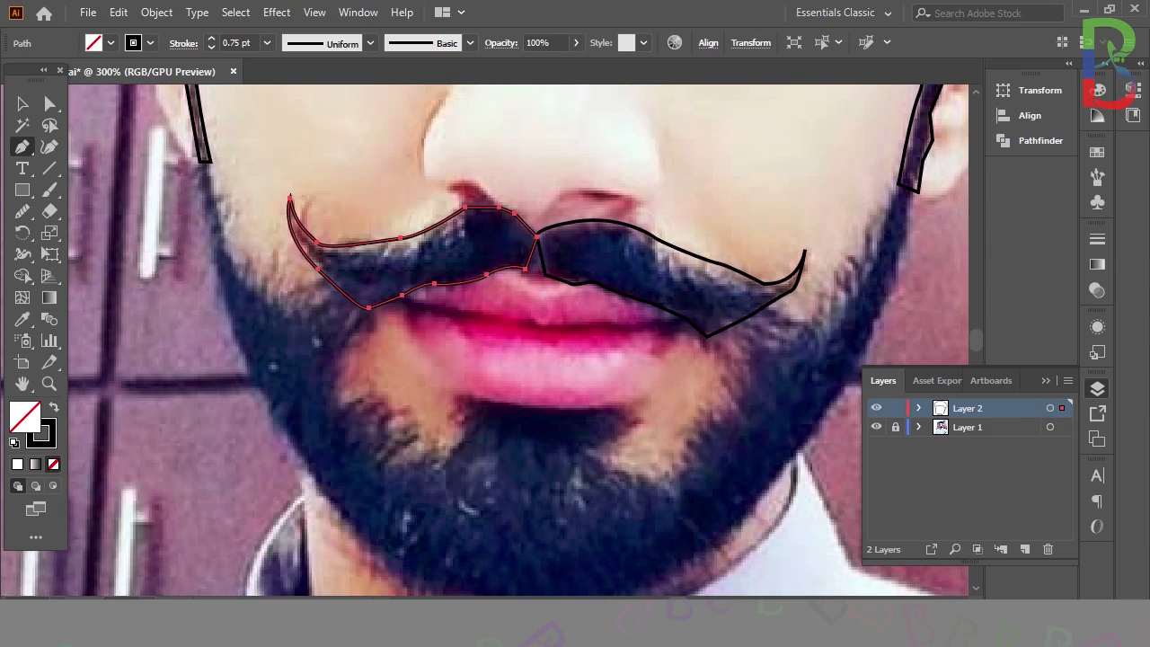
Start the beard outline at the left sideburn's base, tracing the cheek edge to the mustache and down beside the mouth.
{"action": "left_click", "coordinate": [209, 161]}
{"action": "left_click_drag", "start_coordinate": [233, 250], "coordinate": [239, 257]}
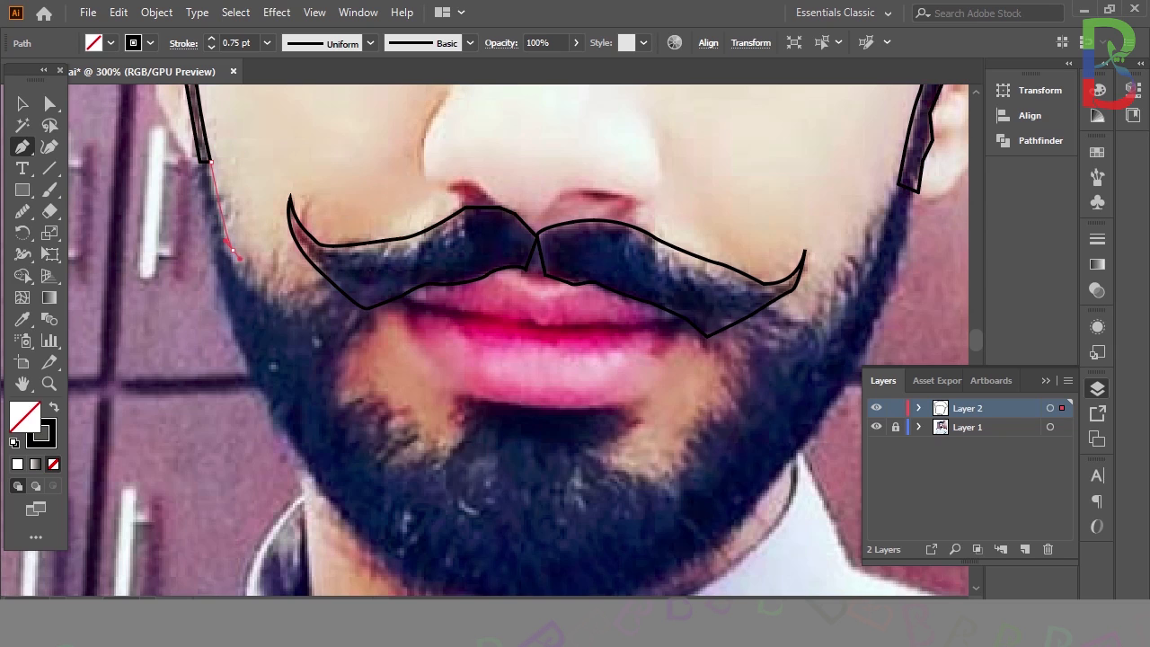
{"action": "left_click_drag", "start_coordinate": [289, 298], "coordinate": [295, 293]}
{"action": "left_click", "coordinate": [327, 277]}
{"action": "left_click", "coordinate": [367, 312]}
{"action": "left_click", "coordinate": [344, 357]}
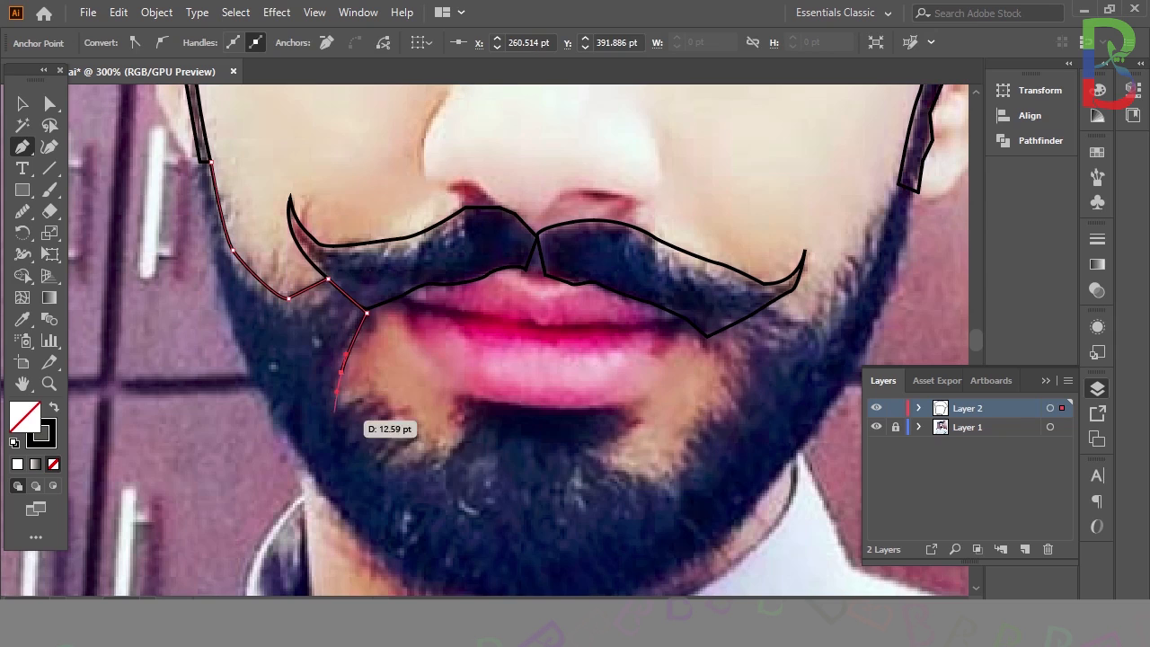
Trace the jagged beard edge around the bare skin patch below the mouth's left corner, up to the lower lip.
{"action": "left_click", "coordinate": [342, 406]}
{"action": "left_click", "coordinate": [378, 390]}
{"action": "left_click", "coordinate": [395, 406]}
{"action": "left_click", "coordinate": [406, 406]}
{"action": "left_click", "coordinate": [435, 441]}
{"action": "left_click", "coordinate": [456, 444]}
{"action": "left_click", "coordinate": [465, 430]}
{"action": "left_click", "coordinate": [446, 415]}
{"action": "left_click", "coordinate": [456, 392]}
Trace the beard edge under the lower lip and around the bottom of the right bare skin patch.
{"action": "left_click_drag", "start_coordinate": [620, 402], "coordinate": [647, 382]}
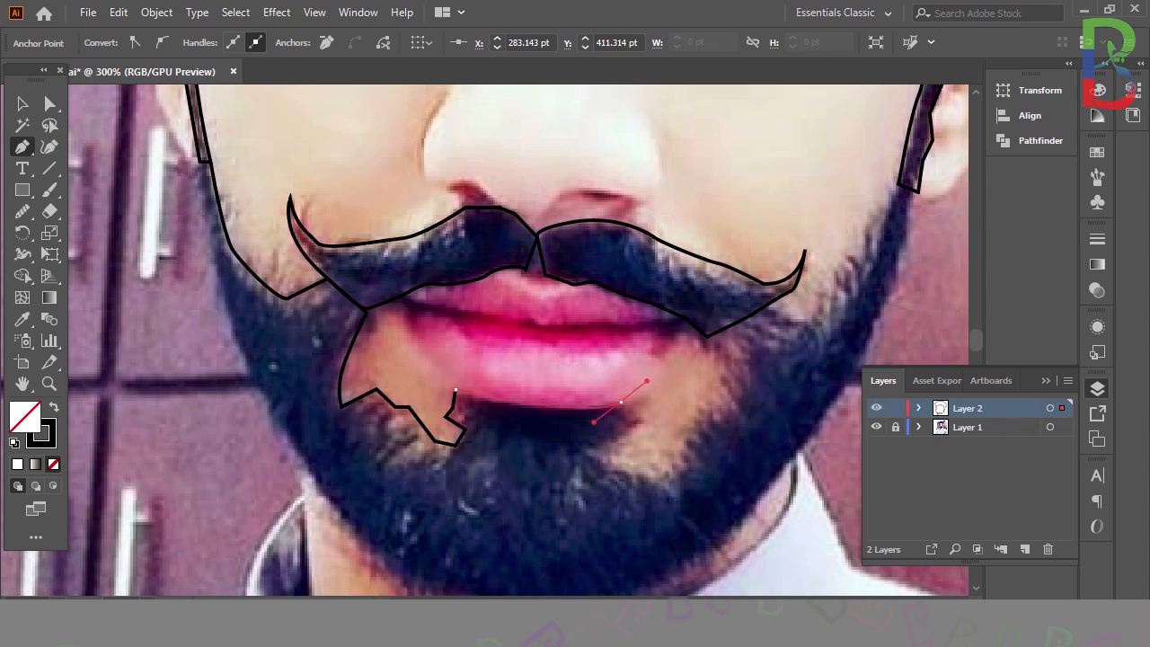
{"action": "left_click", "coordinate": [641, 419]}
{"action": "left_click", "coordinate": [612, 460]}
{"action": "left_click", "coordinate": [660, 476]}
{"action": "left_click", "coordinate": [686, 460]}
Trace the right skin patch's outer edge up to the lower corner of the mustache with jagged segments.
{"action": "left_click_drag", "start_coordinate": [705, 406], "coordinate": [728, 393]}
{"action": "left_click", "coordinate": [709, 405]}
{"action": "left_click", "coordinate": [735, 406]}
{"action": "left_click", "coordinate": [716, 383]}
{"action": "left_click", "coordinate": [720, 367]}
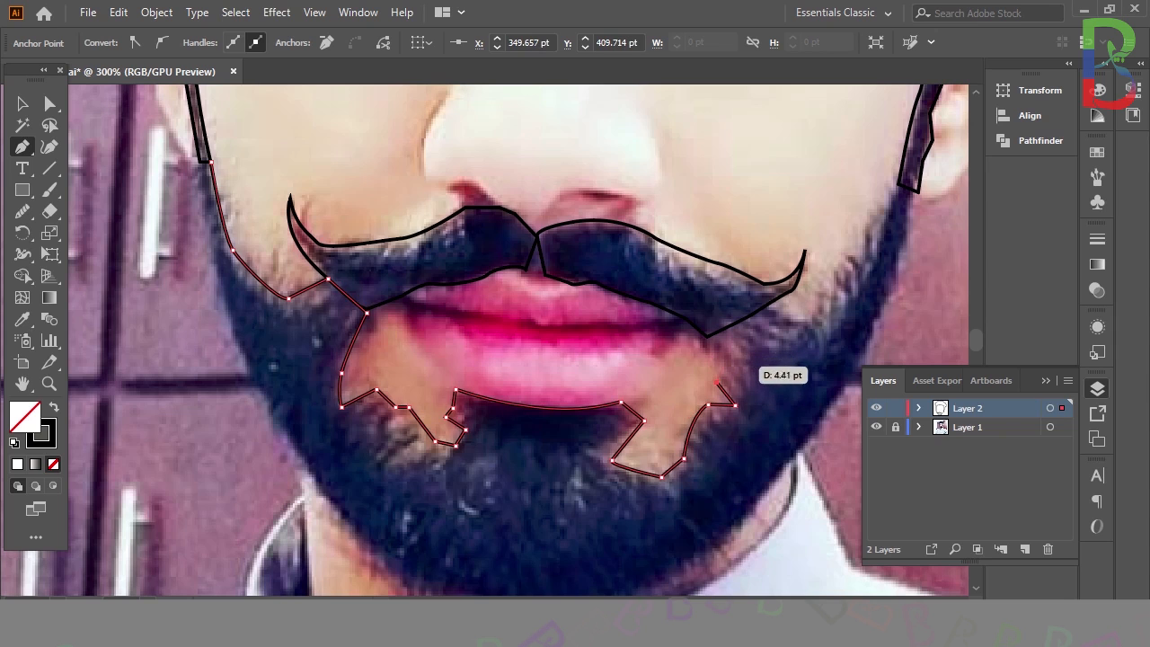
{"action": "left_click", "coordinate": [697, 350]}
Trace the beard edge along the mustache's right end and up the cheek to the base of the right sideburn.
{"action": "left_click_drag", "start_coordinate": [698, 350], "coordinate": [825, 314]}
{"action": "left_click", "coordinate": [769, 305]}
{"action": "left_click", "coordinate": [819, 291]}
{"action": "left_click", "coordinate": [828, 290]}
{"action": "left_click", "coordinate": [835, 267]}
{"action": "left_click", "coordinate": [852, 254]}
{"action": "left_click", "coordinate": [863, 227]}
{"action": "left_click", "coordinate": [899, 183]}
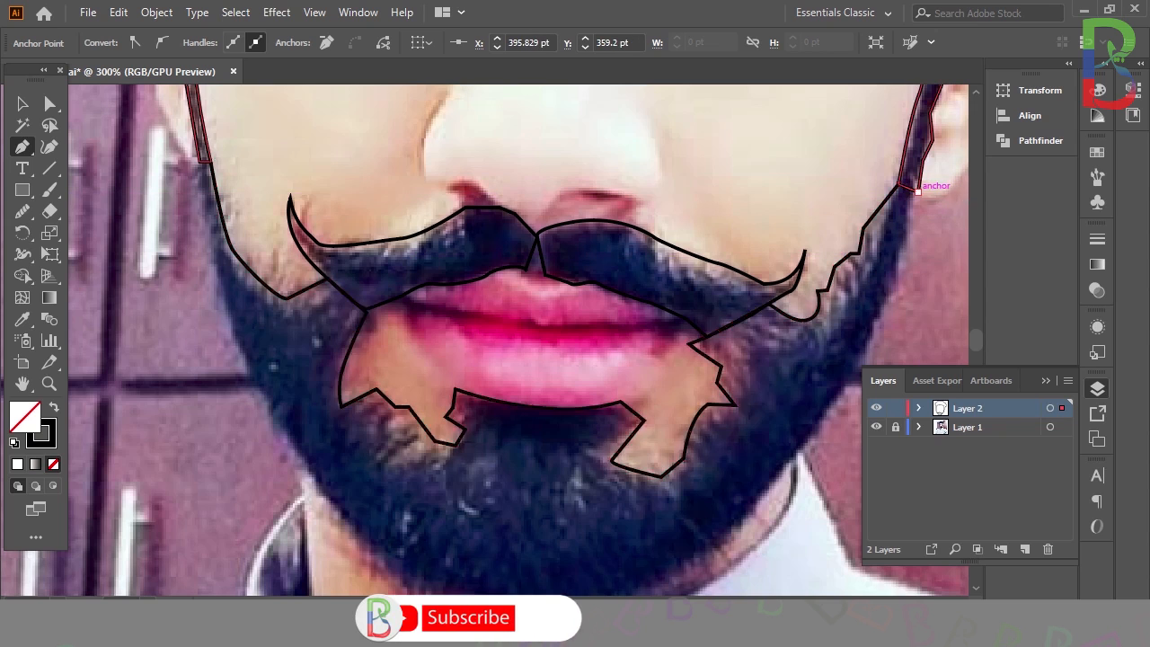
Trace the beard's outer edge along the right jaw, under the chin and up to the left sideburn, closing the outline.
{"action": "left_click_drag", "start_coordinate": [899, 286], "coordinate": [896, 294]}
{"action": "left_click_drag", "start_coordinate": [819, 427], "coordinate": [806, 443]}
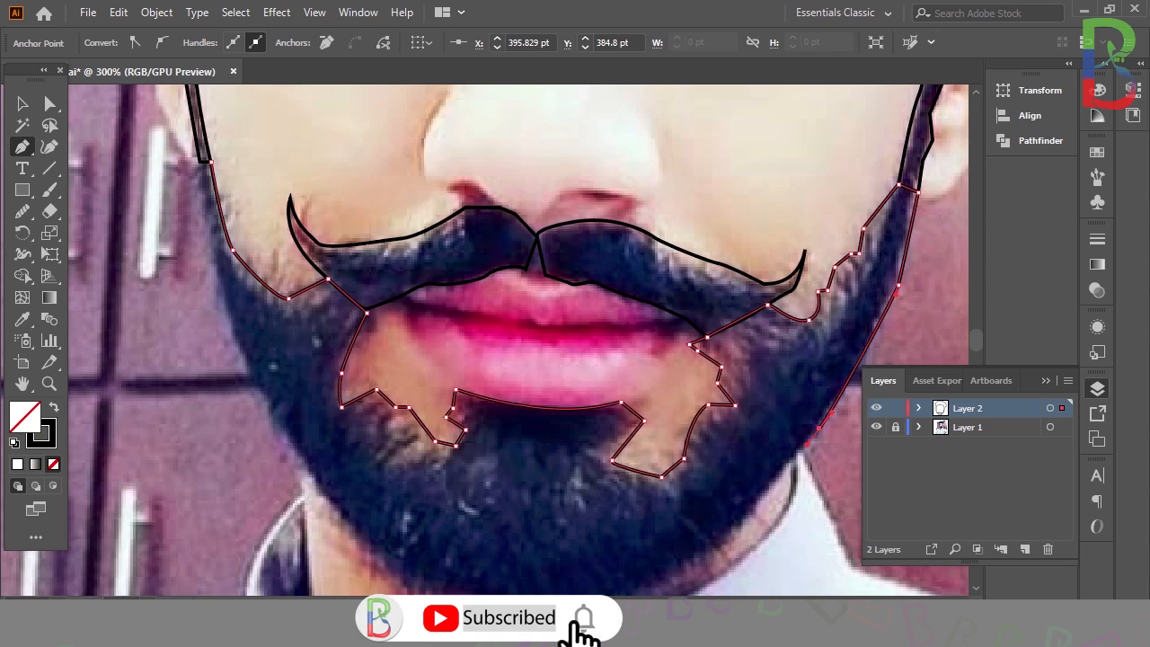
{"action": "scroll", "coordinate": [818, 392], "scroll_direction": "down", "scroll_amount": 3}
{"action": "left_click_drag", "start_coordinate": [654, 478], "coordinate": [586, 505]}
{"action": "left_click_drag", "start_coordinate": [390, 464], "coordinate": [331, 419]}
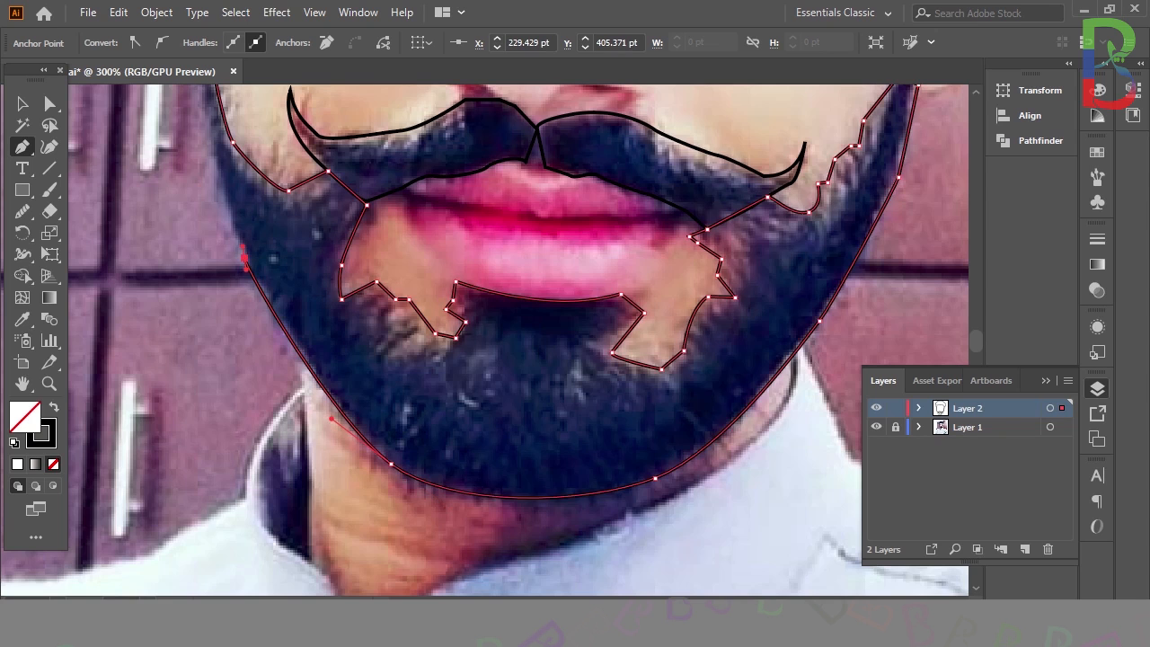
{"action": "scroll", "coordinate": [256, 269], "scroll_direction": "up", "scroll_amount": 3}
{"action": "left_click_drag", "start_coordinate": [199, 162], "coordinate": [209, 109]}
{"action": "left_click", "coordinate": [203, 161]}
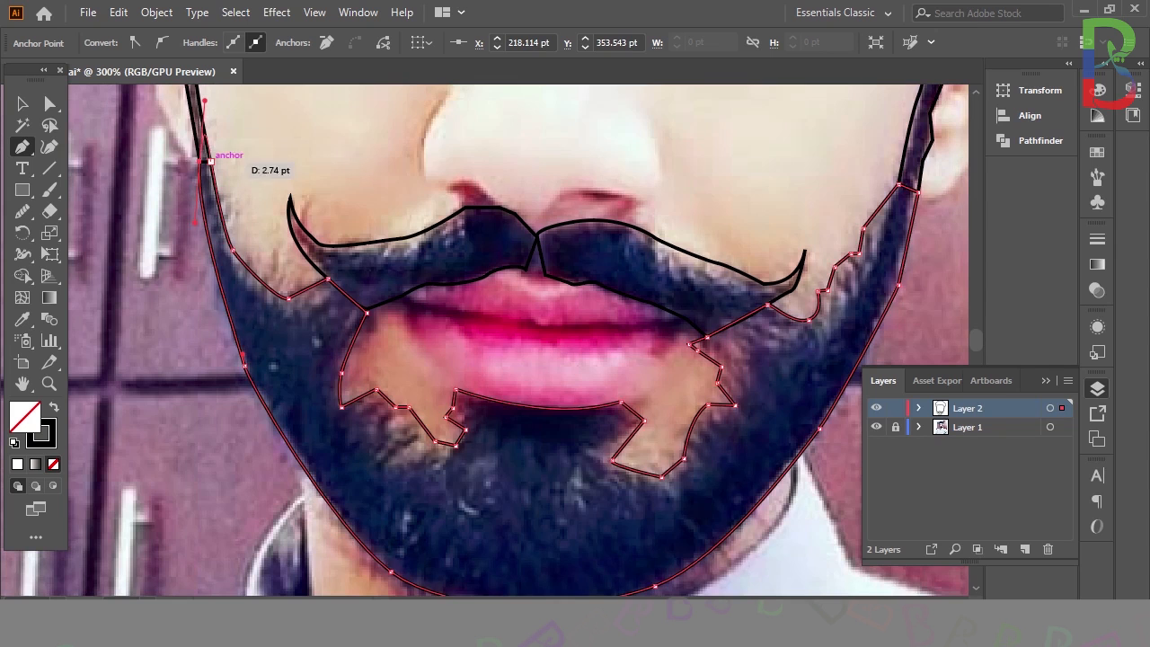
Select all the traced hair, mustache and beard outlines and set their stroke weight to 0.25 pt.
{"action": "key", "text": "ctrl+minus"}
{"action": "key", "text": "ctrl+minus"}
{"action": "key", "text": "ctrl+minus"}
{"action": "key", "text": "ctrl+minus"}
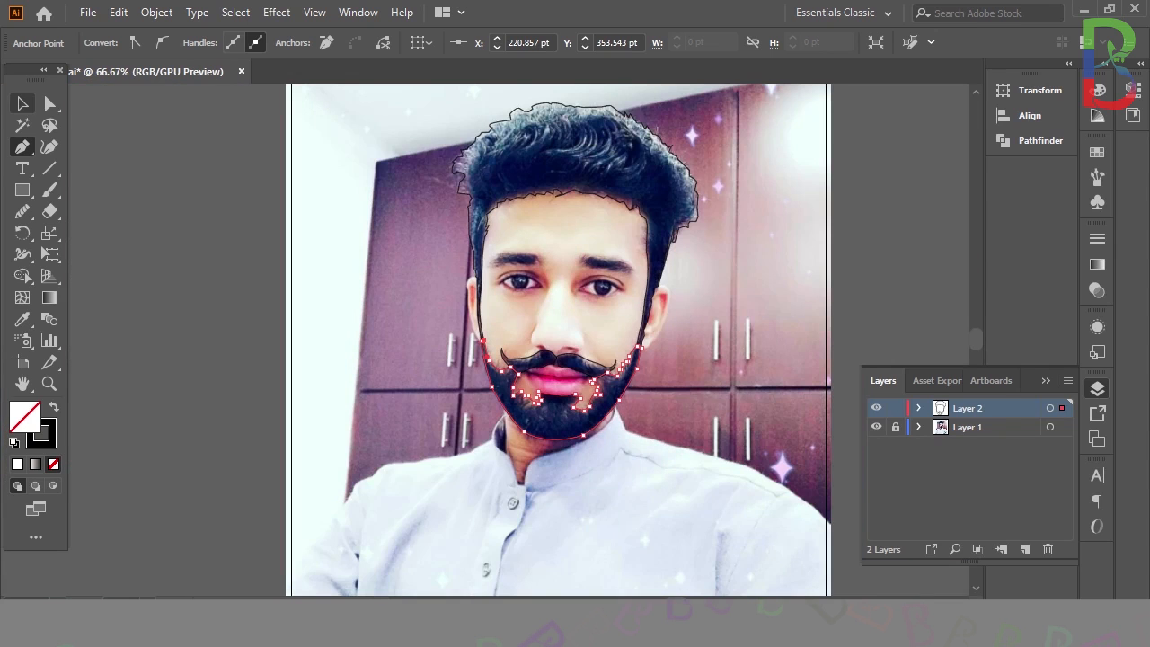
{"action": "key", "text": "v"}
{"action": "key", "text": "ctrl+a"}
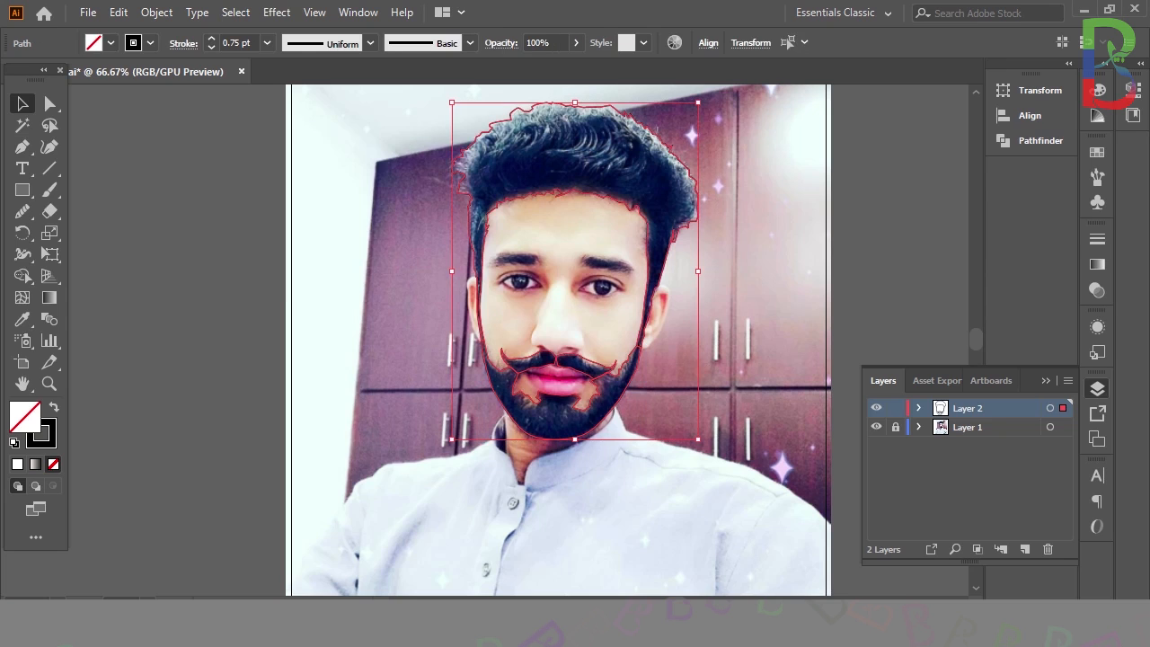
{"action": "double_click", "coordinate": [211, 47]}
{"action": "key", "text": "ctrl+shift+a"}
{"action": "left_click_drag", "start_coordinate": [439, 106], "coordinate": [592, 387]}
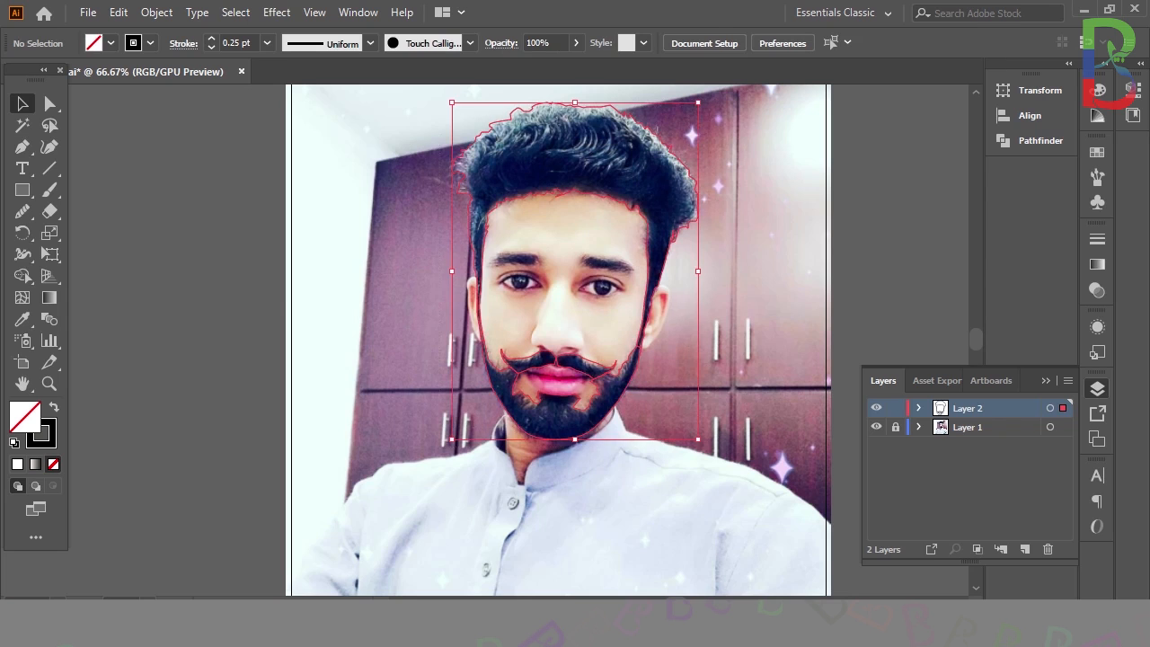
Fill all the traced hair, mustache and beard outlines with solid black.
{"action": "double_click", "coordinate": [25, 417]}
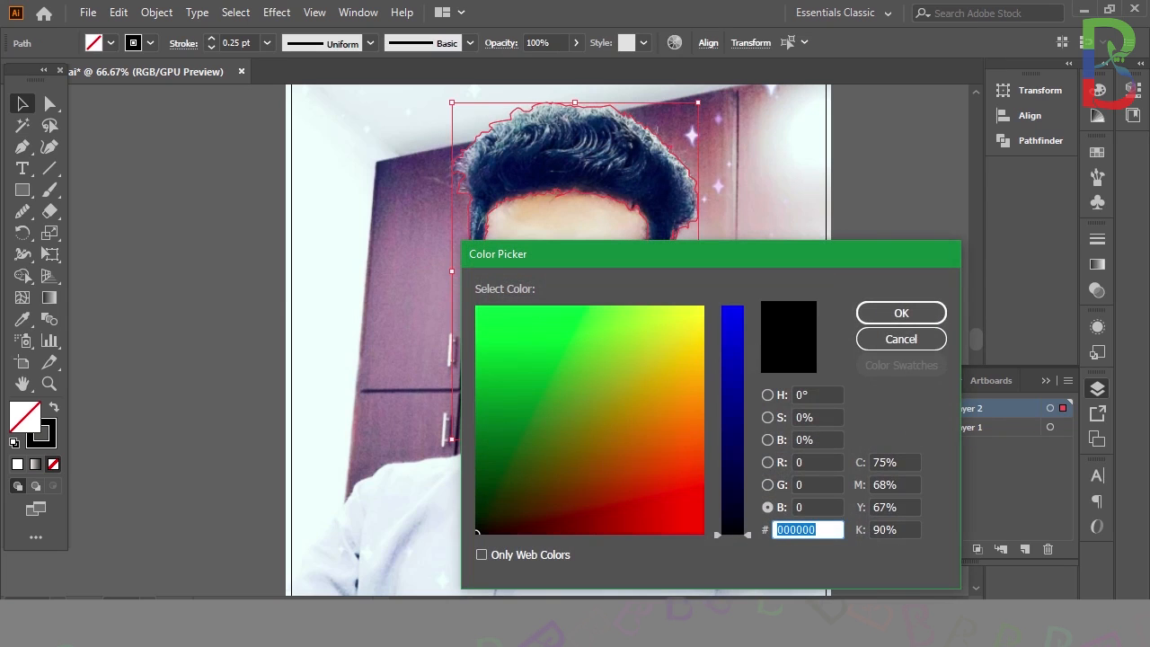
{"action": "left_click", "coordinate": [901, 312]}
{"action": "double_click", "coordinate": [26, 417]}
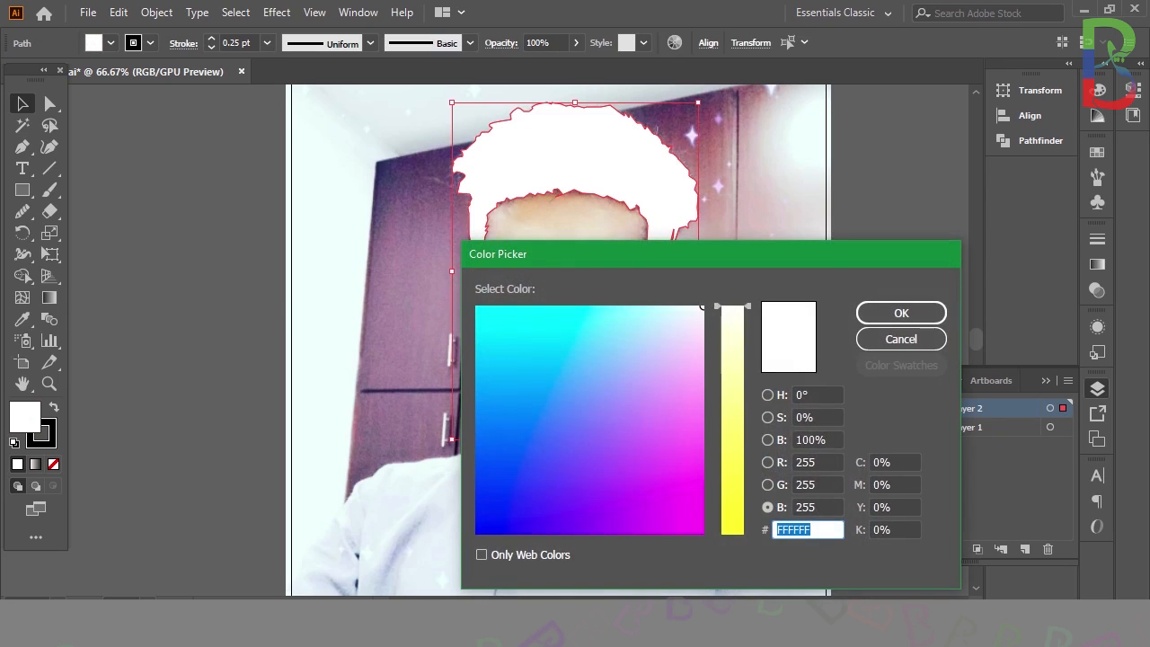
{"action": "type", "text": "oooooo"}
{"action": "key", "text": "Return"}
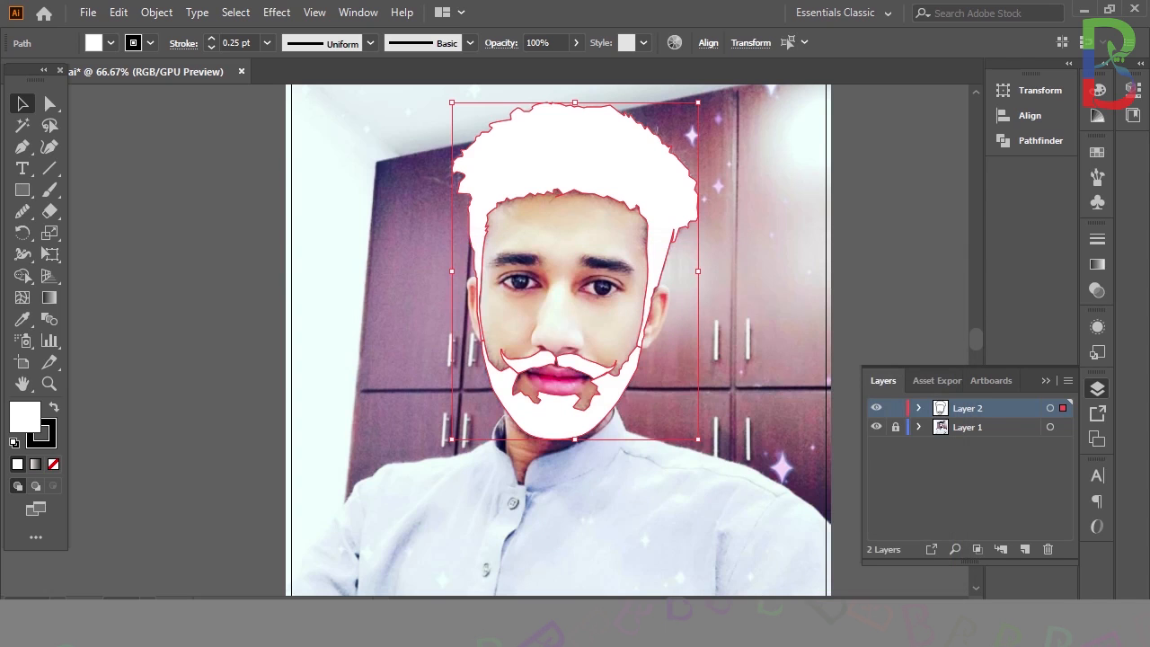
{"action": "left_click", "coordinate": [111, 43]}
{"action": "left_click", "coordinate": [24, 73]}
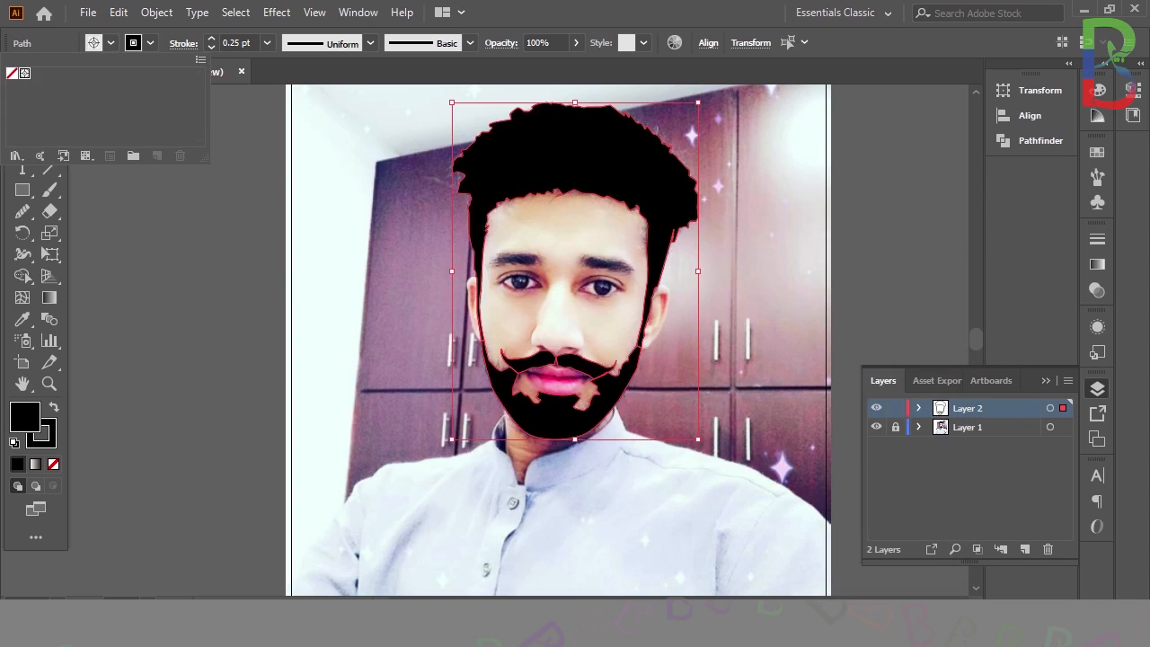
Hide the photo layer to check the black silhouette, show it again and inspect the face.
{"action": "left_click", "coordinate": [877, 427]}
{"action": "key", "text": "ctrl+shift+a"}
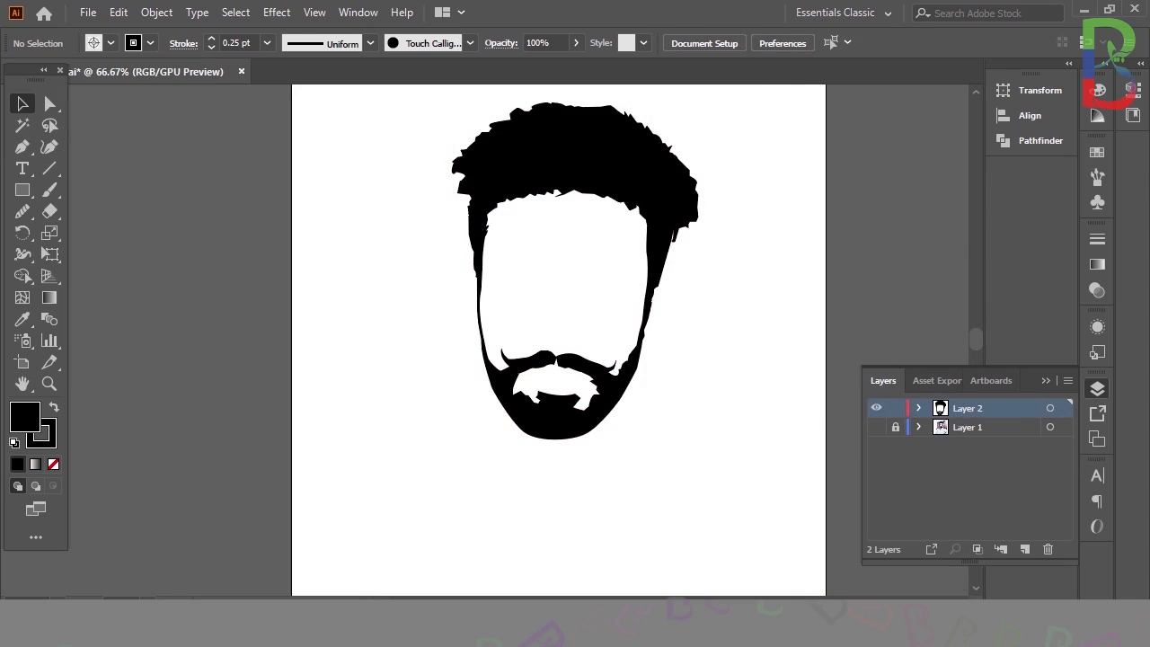
{"action": "left_click", "coordinate": [876, 427]}
{"action": "key", "text": "ctrl+equal"}
{"action": "key", "text": "ctrl+equal"}
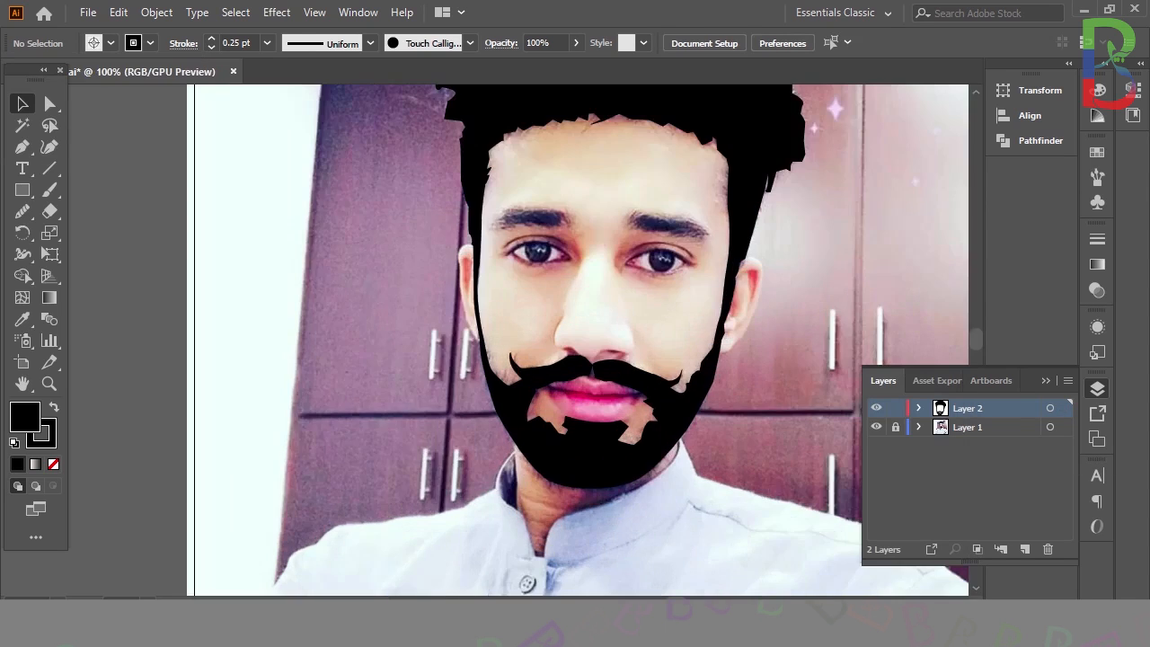
{"action": "scroll", "coordinate": [518, 340], "scroll_direction": "right", "scroll_amount": 2}
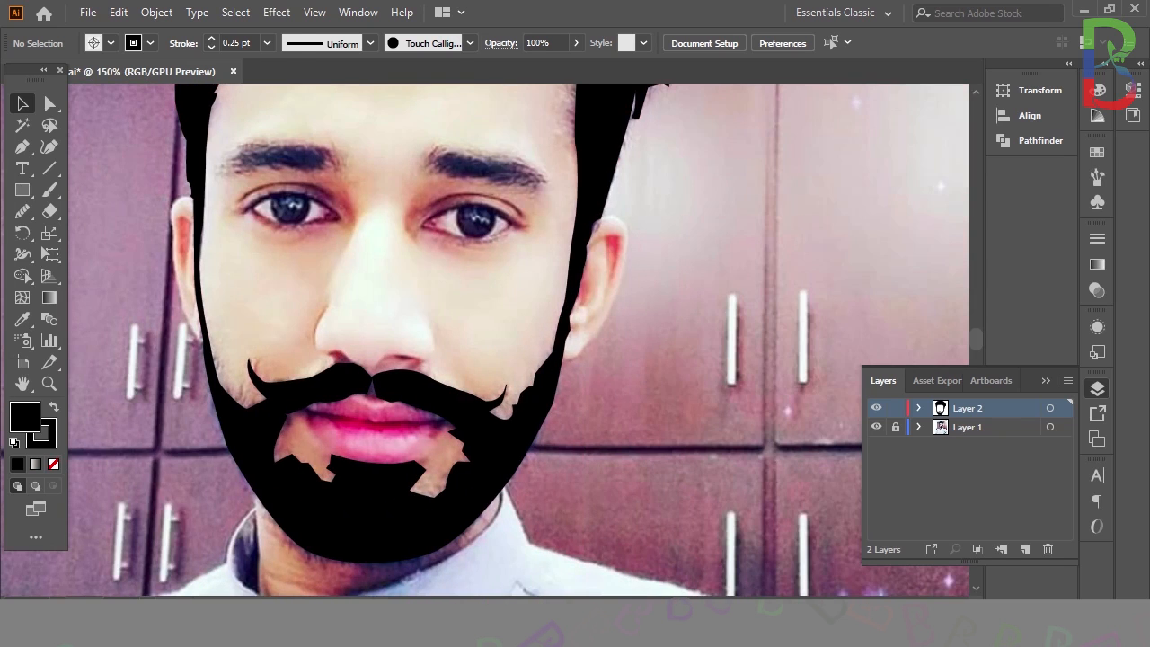
Remove the fill from all the traced outlines, leaving only their strokes.
{"action": "key", "text": "ctrl+minus"}
{"action": "key", "text": "ctrl+minus"}
{"action": "key", "text": "ctrl+a"}
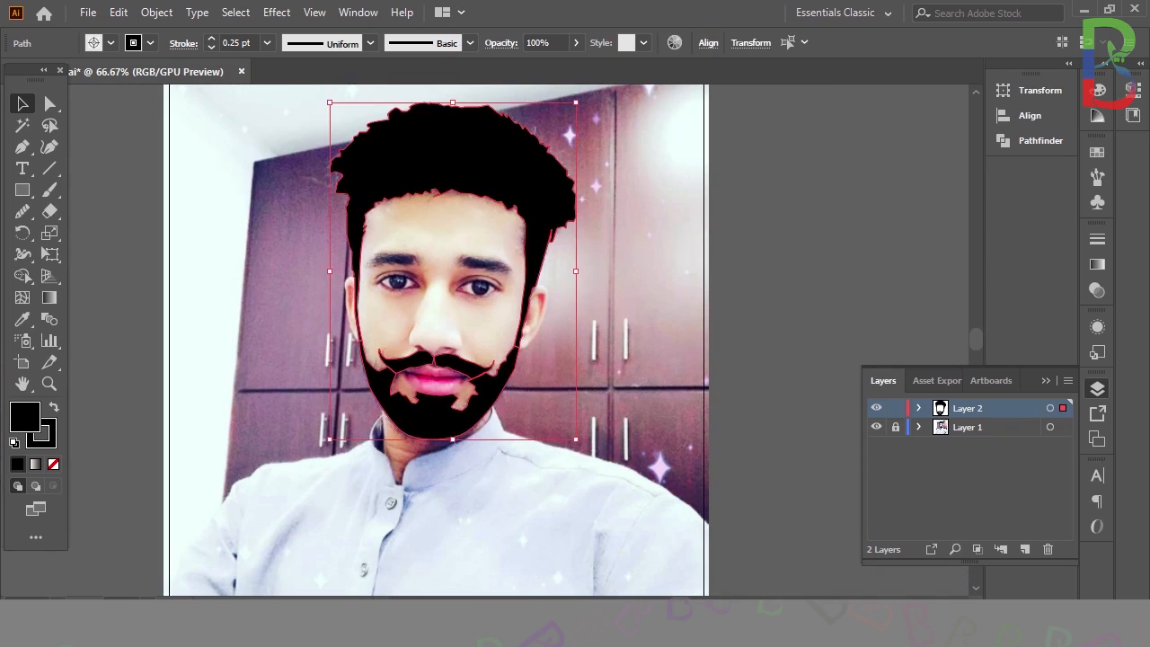
{"action": "key", "text": "slash"}
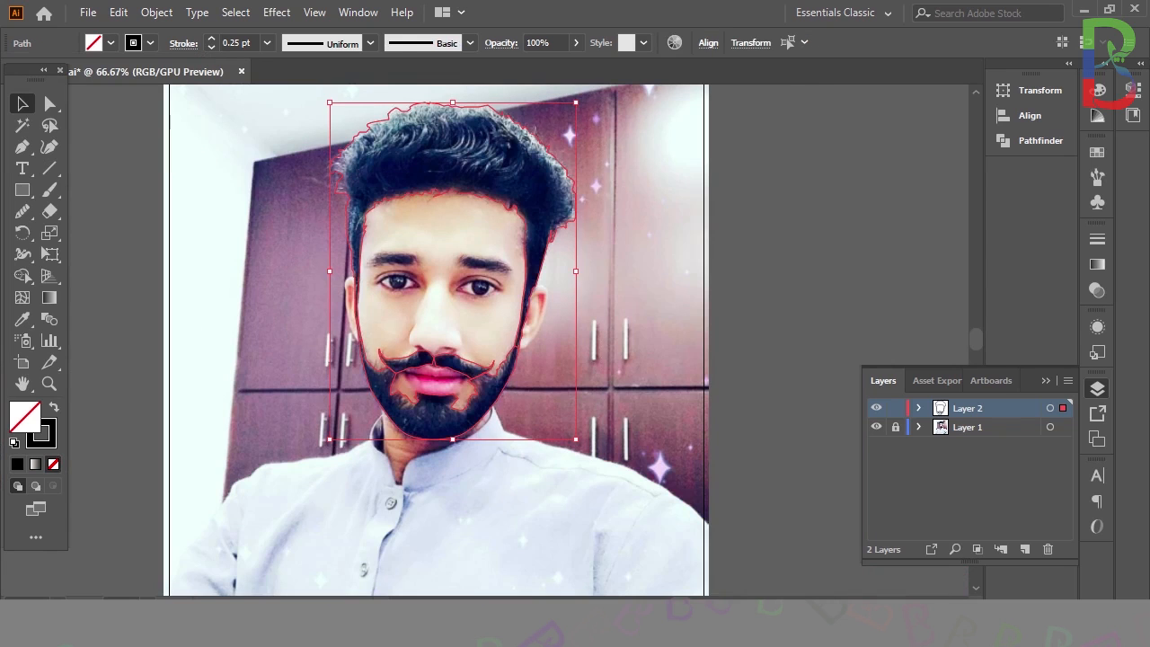
Trace the right ear's outer edge with the Pen tool from the base of the sideburn around the lobe and upward.
{"action": "key", "text": "ctrl+shift+a"}
{"action": "key", "text": "ctrl+plus"}
{"action": "key", "text": "ctrl+plus"}
{"action": "key", "text": "ctrl+plus"}
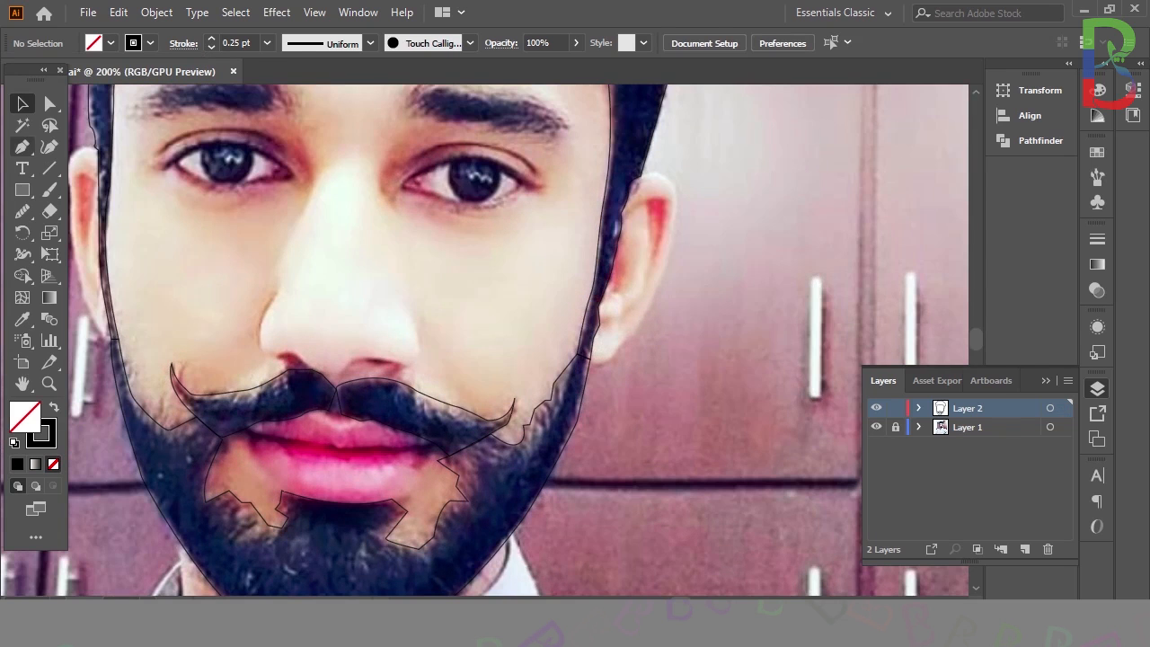
{"action": "left_click", "coordinate": [589, 363]}
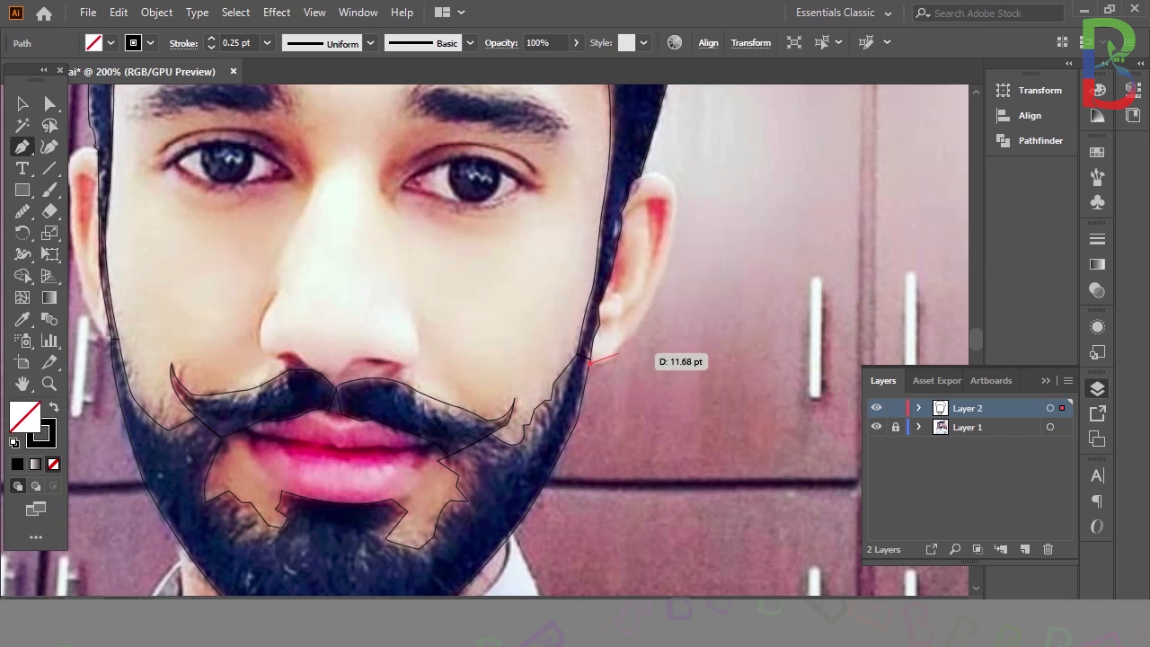
{"action": "left_click_drag", "start_coordinate": [619, 353], "coordinate": [645, 315]}
{"action": "left_click", "coordinate": [649, 311]}
{"action": "left_click", "coordinate": [670, 260]}
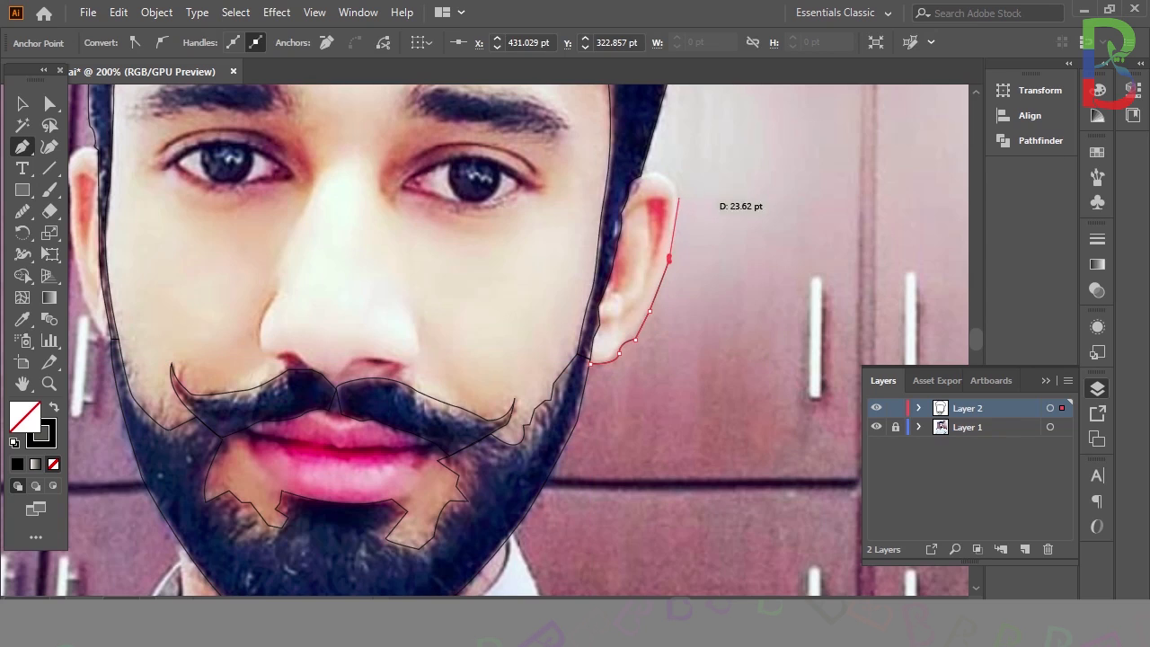
Trace the right ear's top curve and inner edge down along the sideburn, closing the outline at the lobe.
{"action": "left_click_drag", "start_coordinate": [652, 171], "coordinate": [616, 166]}
{"action": "left_click", "coordinate": [652, 172]}
{"action": "left_click", "coordinate": [641, 176]}
{"action": "left_click", "coordinate": [620, 213]}
{"action": "left_click", "coordinate": [612, 264]}
{"action": "left_click", "coordinate": [600, 306]}
{"action": "left_click", "coordinate": [601, 324]}
{"action": "left_click_drag", "start_coordinate": [591, 362], "coordinate": [619, 364]}
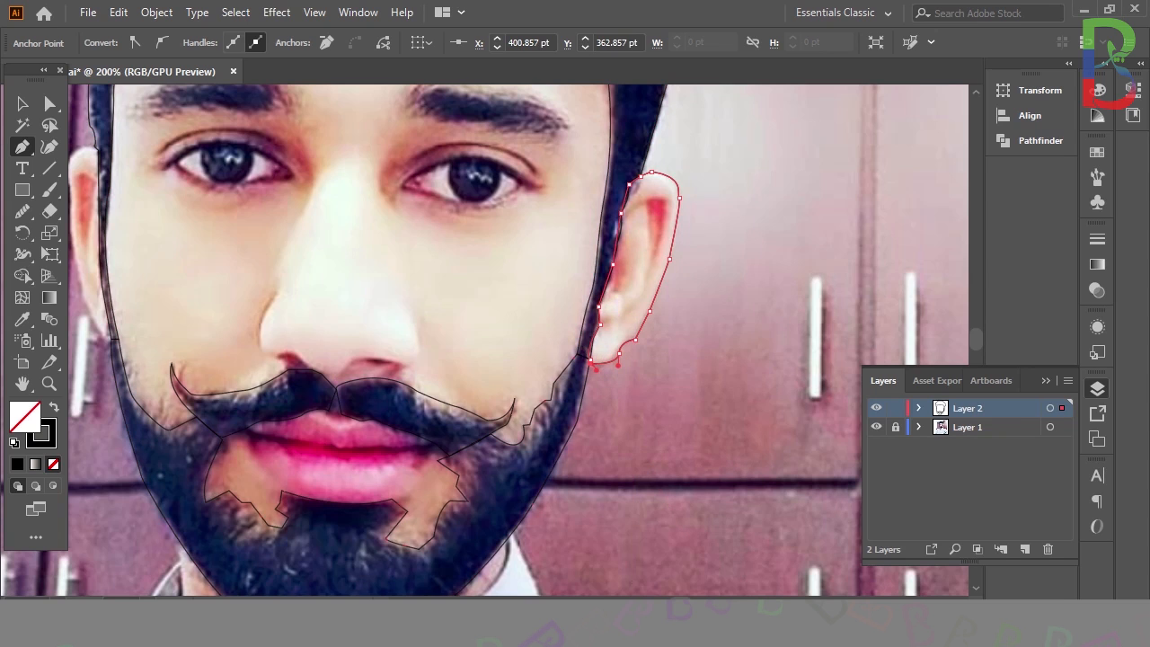
Trace the left ear's outer edge from the base of the left sideburn up to near its top.
{"action": "scroll", "coordinate": [618, 364], "scroll_direction": "left", "scroll_amount": 6}
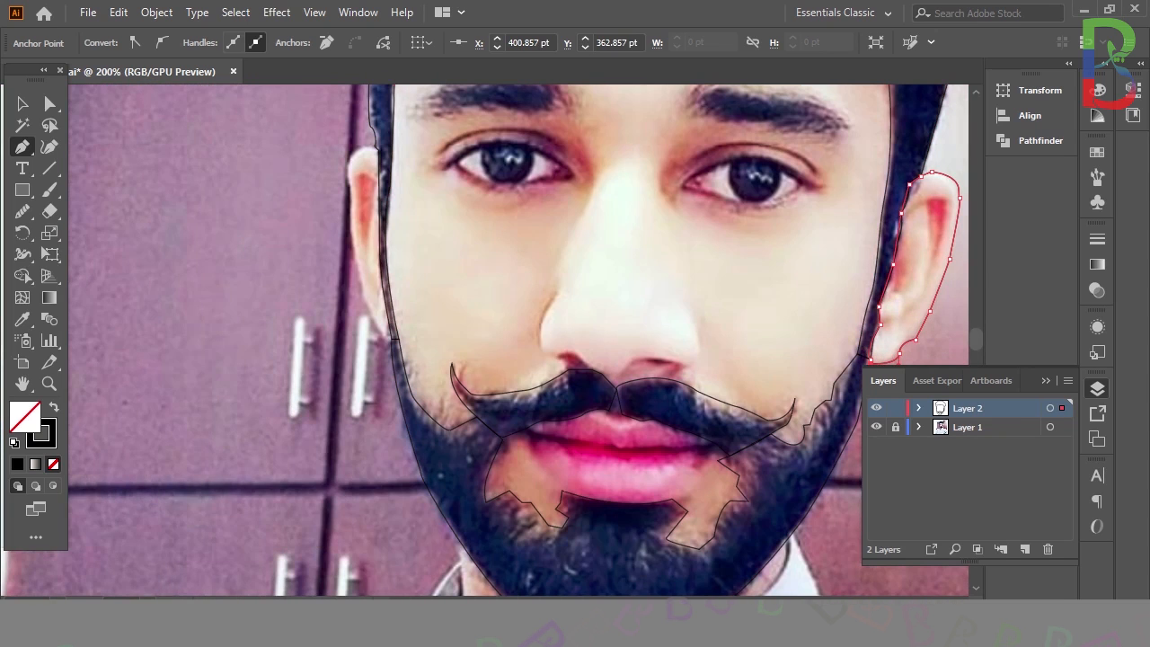
{"action": "left_click", "coordinate": [392, 340]}
{"action": "left_click_drag", "start_coordinate": [364, 306], "coordinate": [364, 293]}
{"action": "left_click", "coordinate": [364, 274]}
{"action": "left_click", "coordinate": [364, 282]}
{"action": "left_click", "coordinate": [351, 249]}
{"action": "left_click_drag", "start_coordinate": [351, 199], "coordinate": [357, 191]}
{"action": "left_click", "coordinate": [349, 177]}
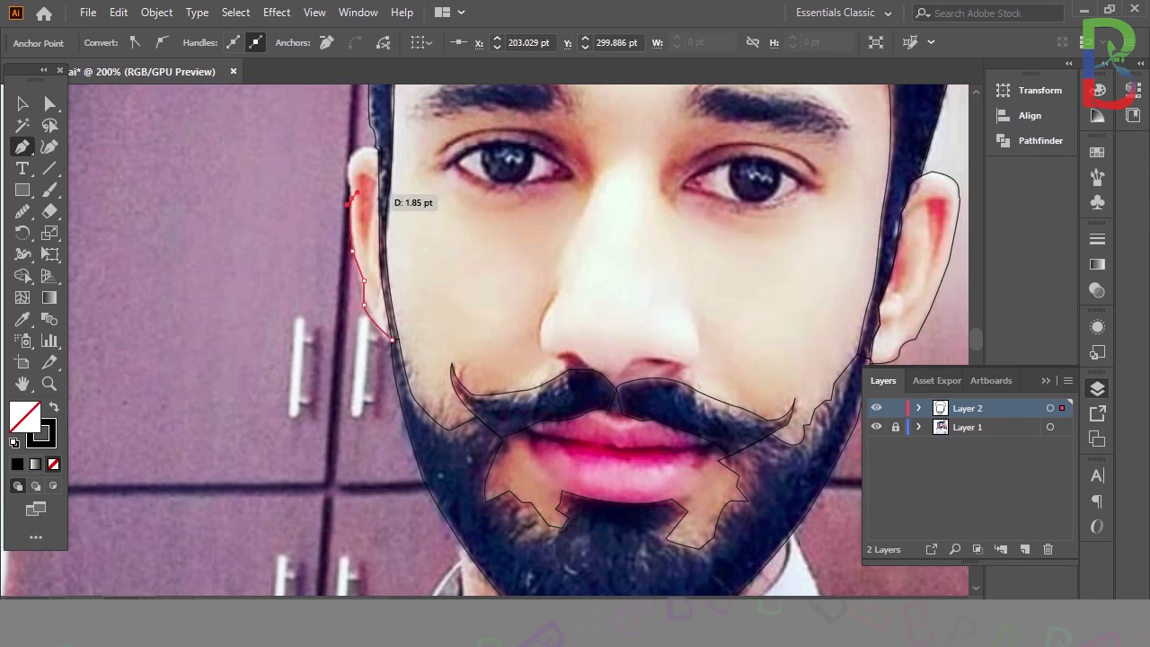
Trace the left ear's top and the edge along the sideburn, closing the outline at its starting point.
{"action": "left_click_drag", "start_coordinate": [379, 150], "coordinate": [423, 163]}
{"action": "left_click", "coordinate": [379, 150]}
{"action": "left_click", "coordinate": [379, 243]}
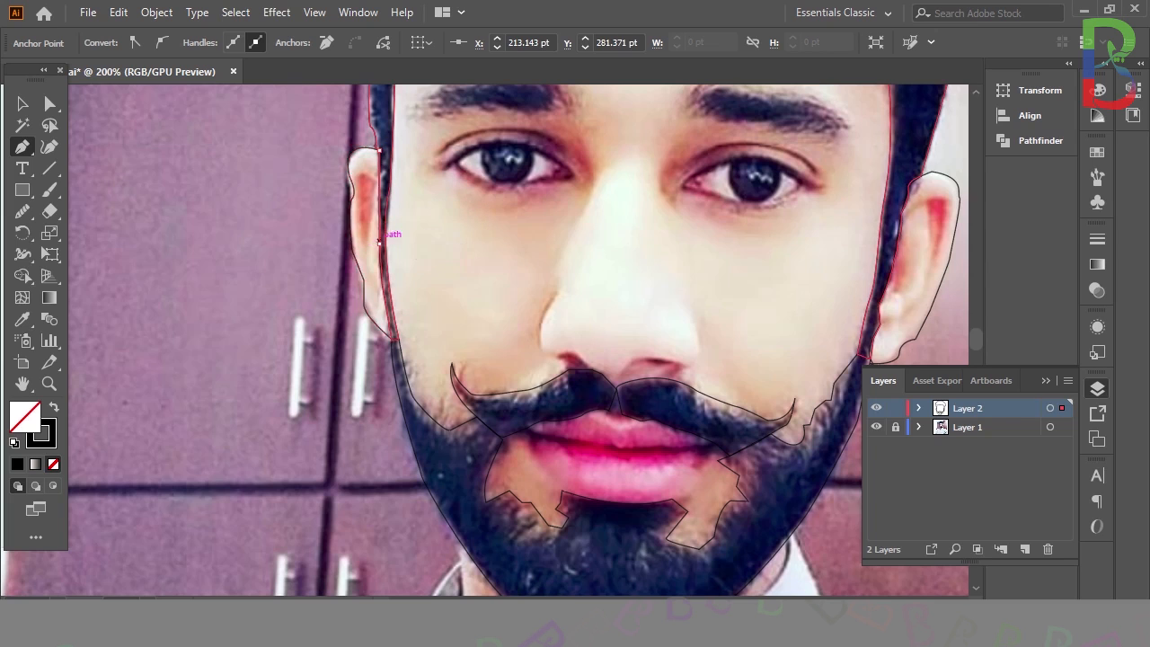
{"action": "left_click", "coordinate": [393, 340]}
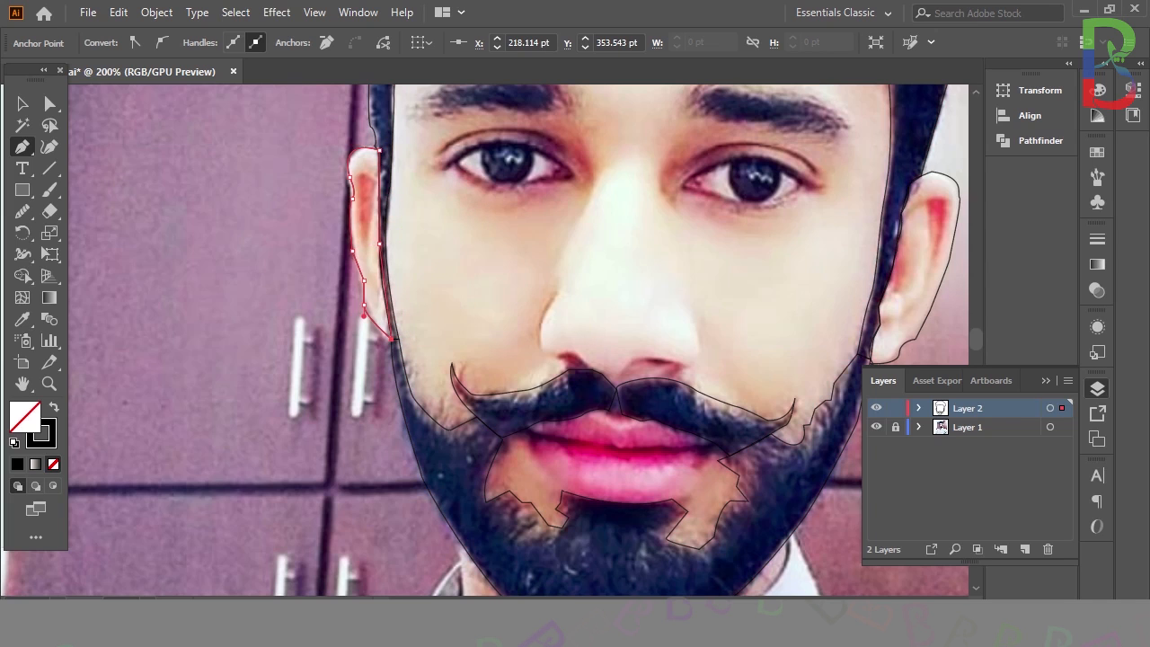
Outline the red triangular shadow and the narrow strip beside the sideburn inside the right ear.
{"action": "left_click", "coordinate": [924, 200]}
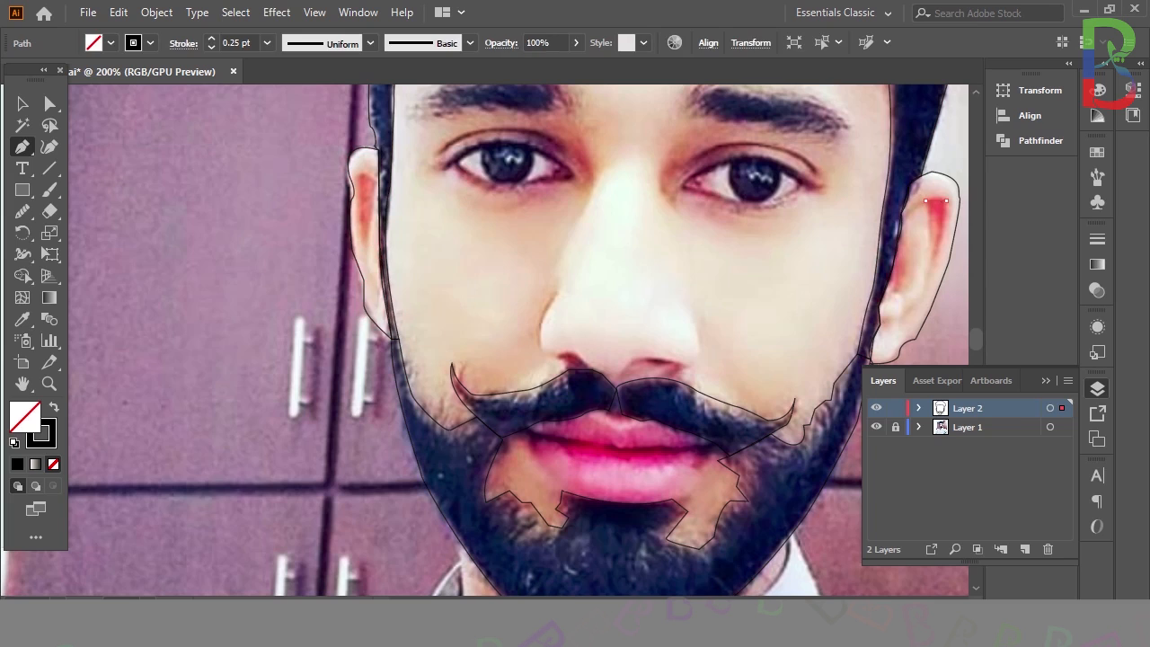
{"action": "left_click", "coordinate": [935, 264]}
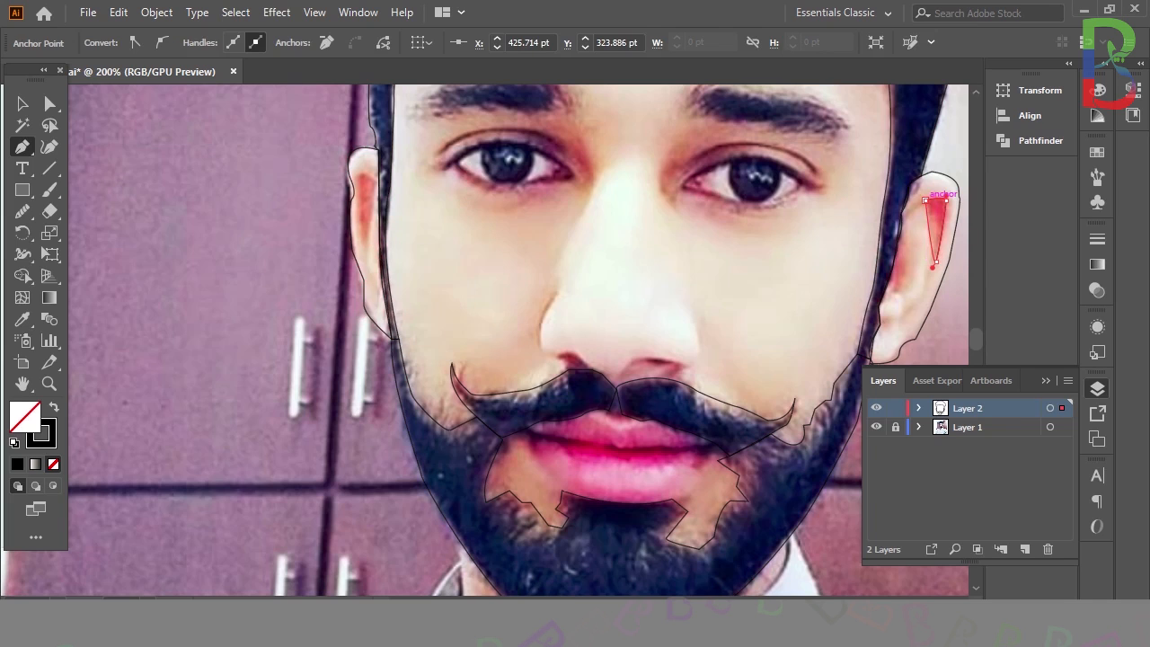
{"action": "left_click", "coordinate": [896, 290]}
{"action": "left_click_drag", "start_coordinate": [948, 256], "coordinate": [928, 244]}
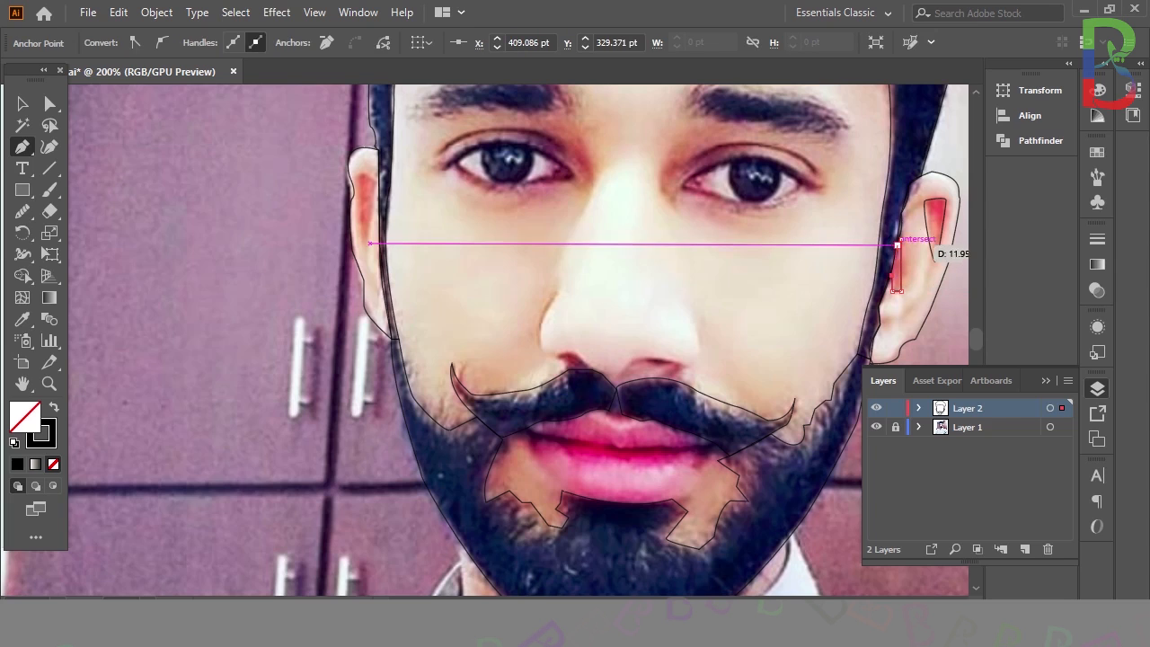
Outline the small fold between the sideburn and the triangular shadow in the upper part of the right ear.
{"action": "left_click_drag", "start_coordinate": [926, 199], "coordinate": [912, 219]}
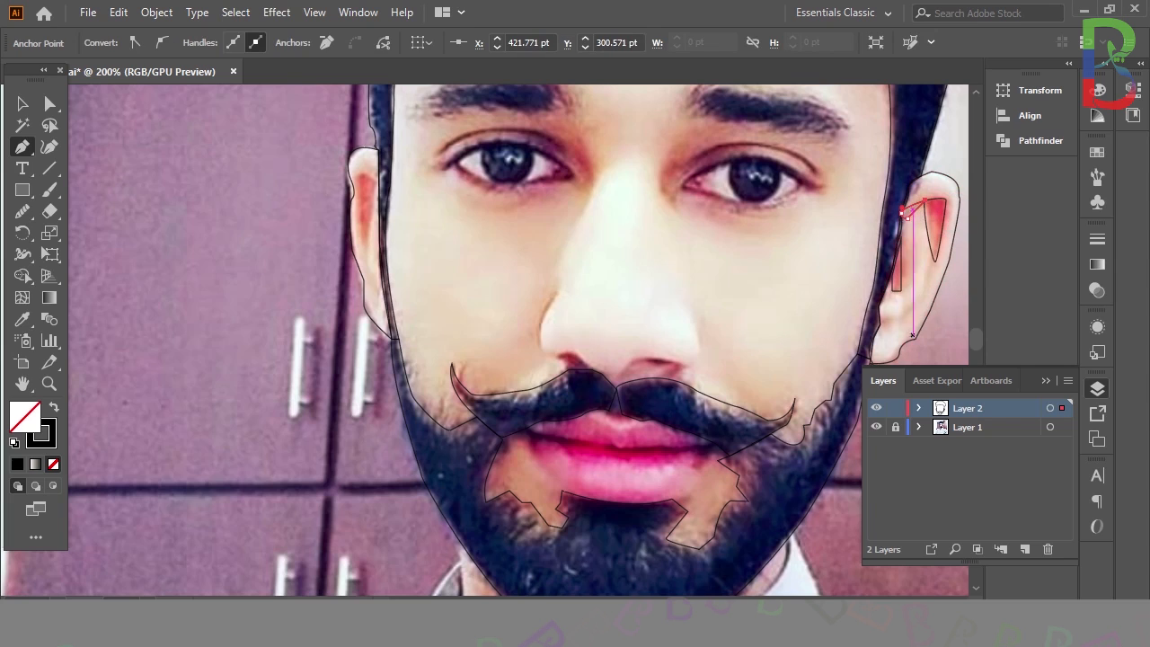
{"action": "key", "text": "ctrl+shift+a"}
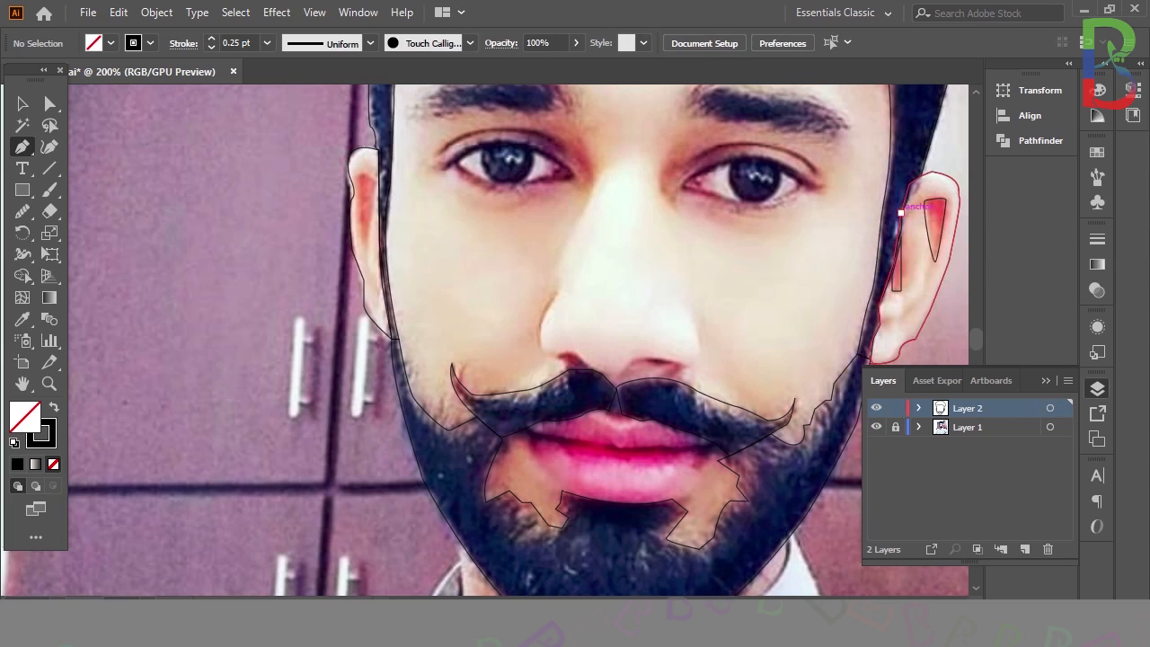
{"action": "mouse_move", "coordinate": [926, 201]}
{"action": "left_mouse_down"}
{"action": "mouse_move", "coordinate": [900, 213]}
{"action": "mouse_move", "coordinate": [917, 205]}
{"action": "mouse_move", "coordinate": [939, 217]}
{"action": "left_mouse_up"}
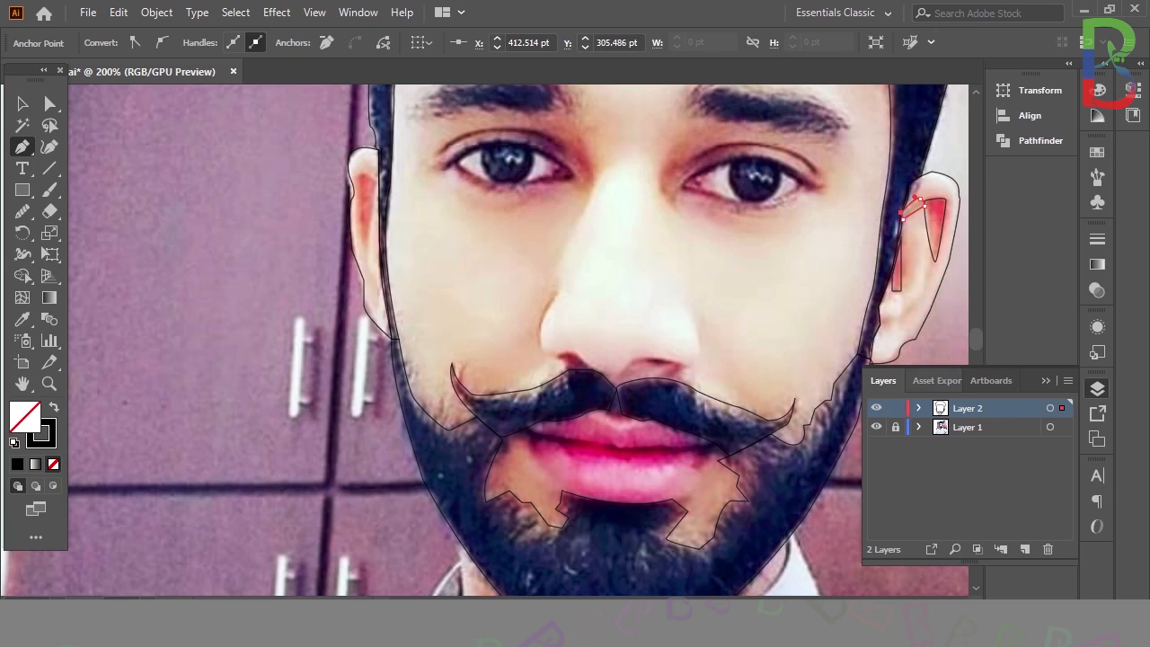
Outline the long triangular red shadow inside the left ear as a closed shape.
{"action": "left_click_drag", "start_coordinate": [354, 170], "coordinate": [372, 178]}
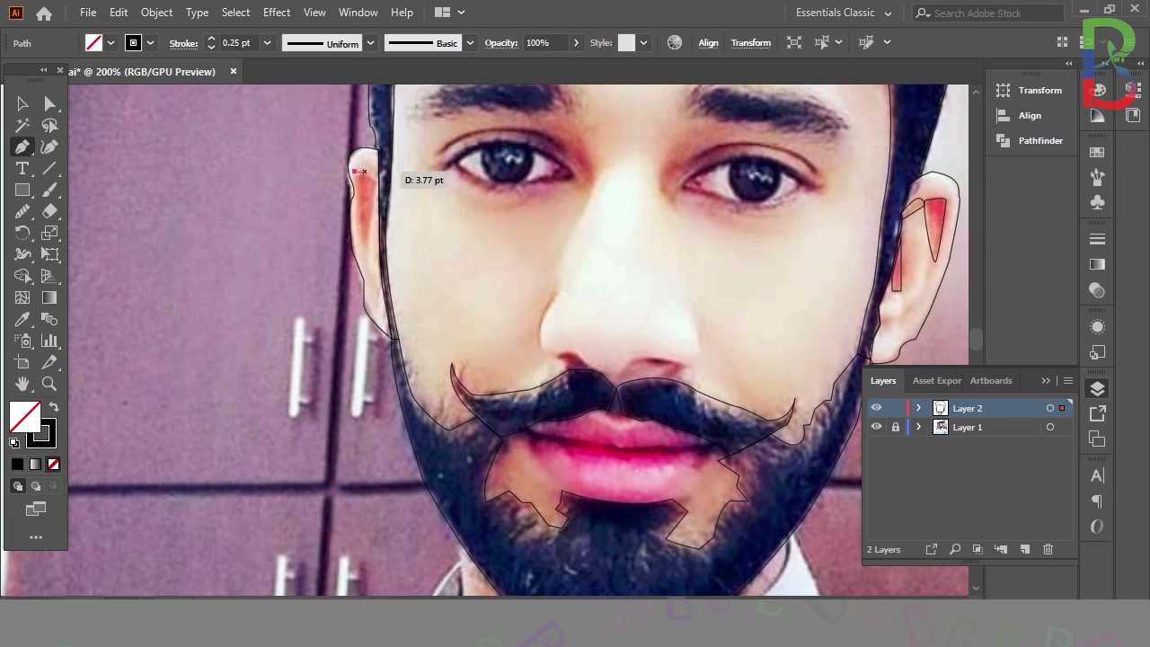
{"action": "left_click", "coordinate": [370, 255]}
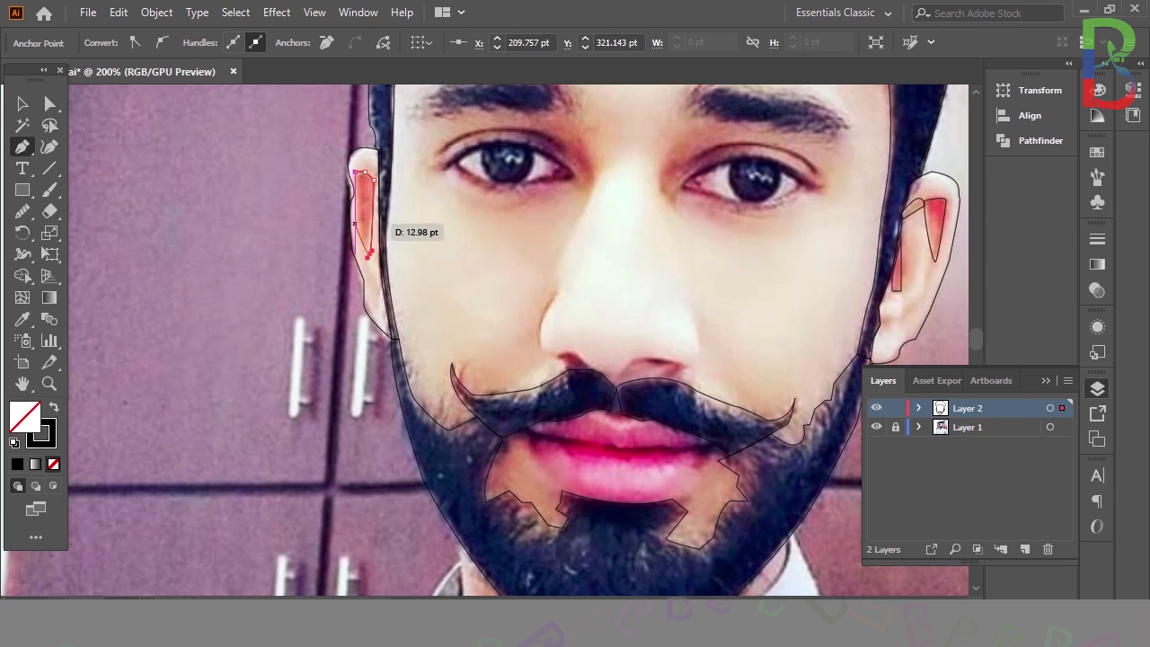
{"action": "left_click", "coordinate": [355, 171]}
Trace the right eyebrow as a closed outline, running along its lower edge to the outer tip and back over the top.
{"action": "scroll", "coordinate": [615, 285], "scroll_direction": "down", "scroll_amount": 5}
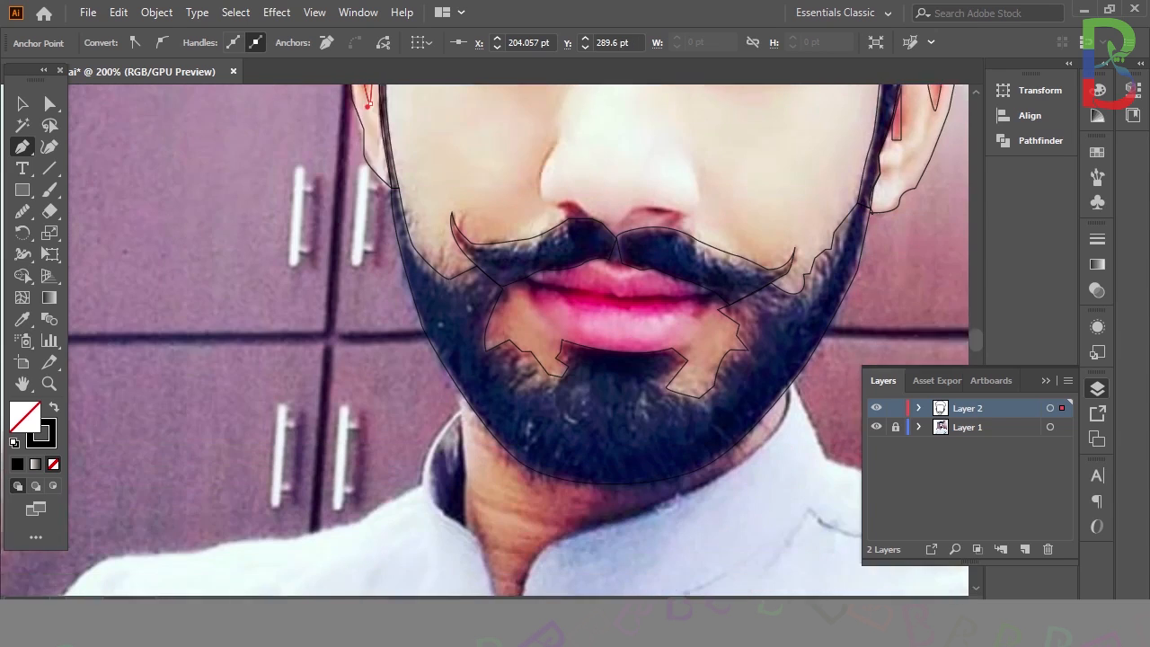
{"action": "scroll", "coordinate": [616, 284], "scroll_direction": "up", "scroll_amount": 7}
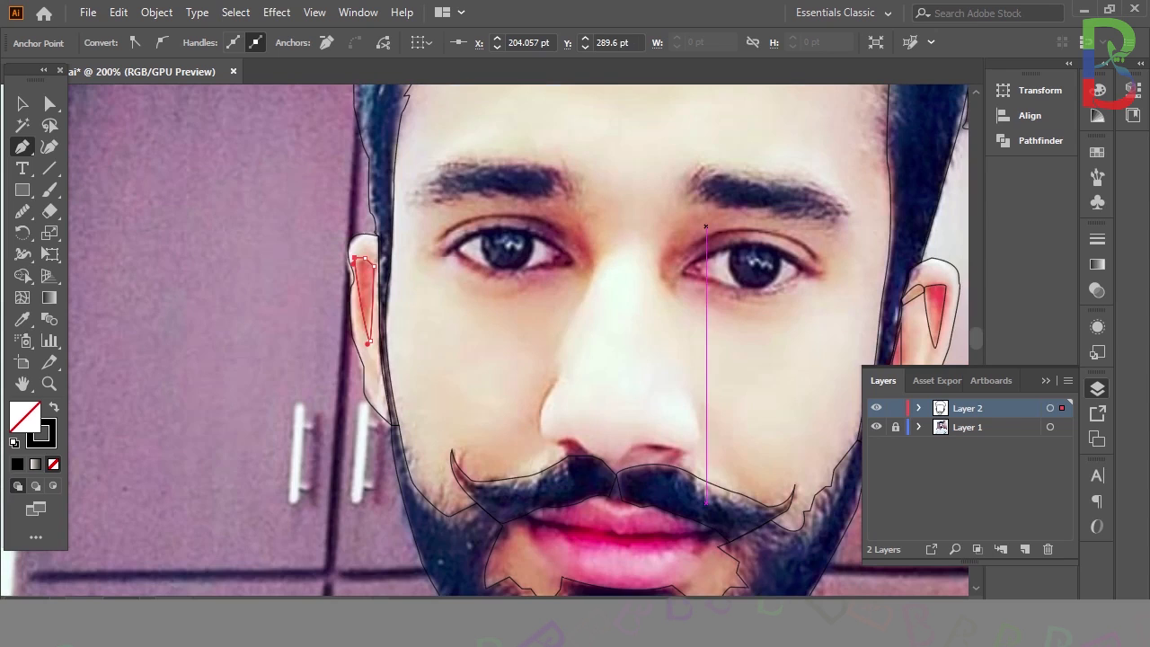
{"action": "left_click", "coordinate": [768, 209]}
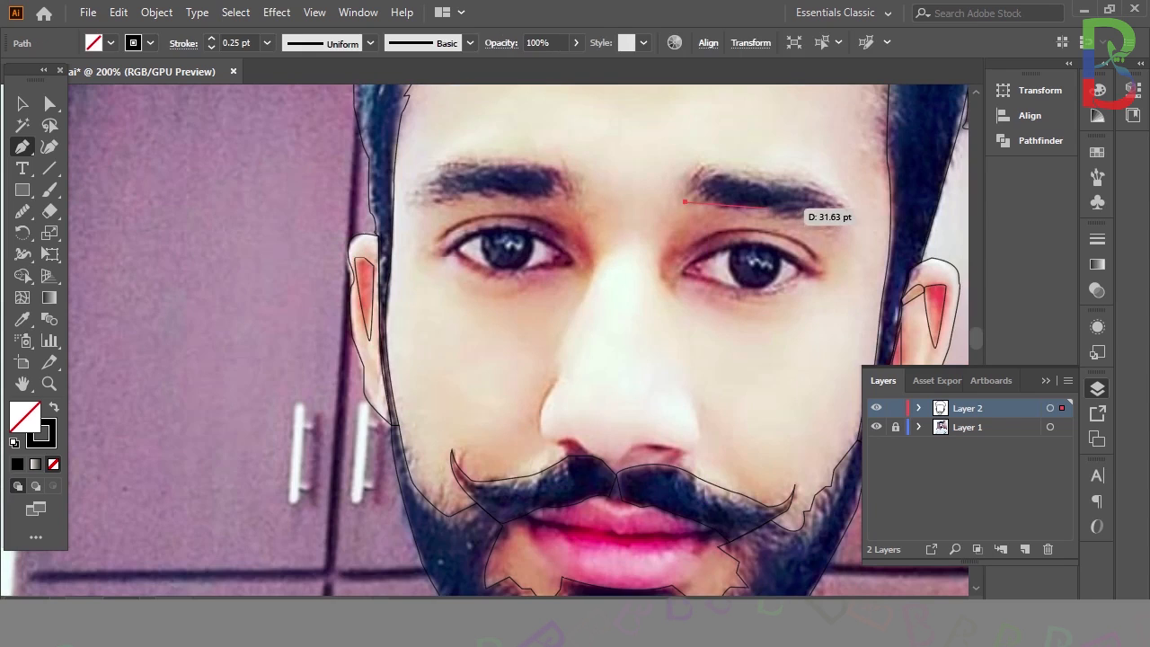
{"action": "left_click", "coordinate": [848, 220]}
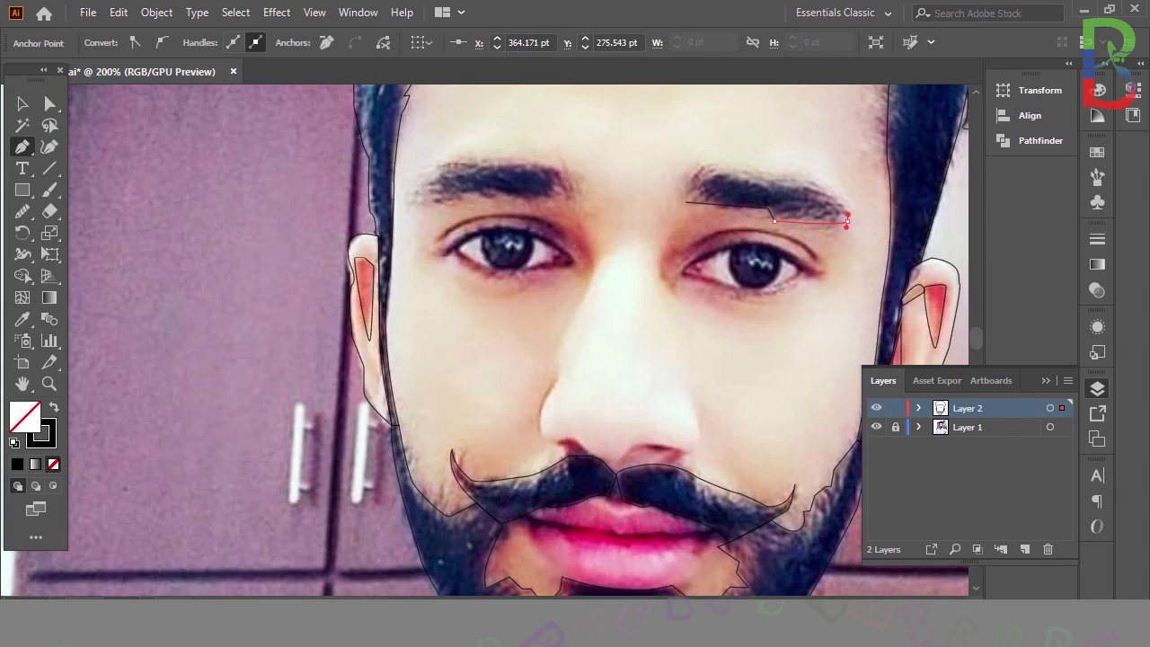
{"action": "mouse_move", "coordinate": [719, 169]}
{"action": "left_mouse_down"}
{"action": "mouse_move", "coordinate": [795, 178]}
{"action": "mouse_move", "coordinate": [726, 167]}
{"action": "left_mouse_up"}
{"action": "key", "text": "ctrl+z"}
{"action": "key", "text": "ctrl+z"}
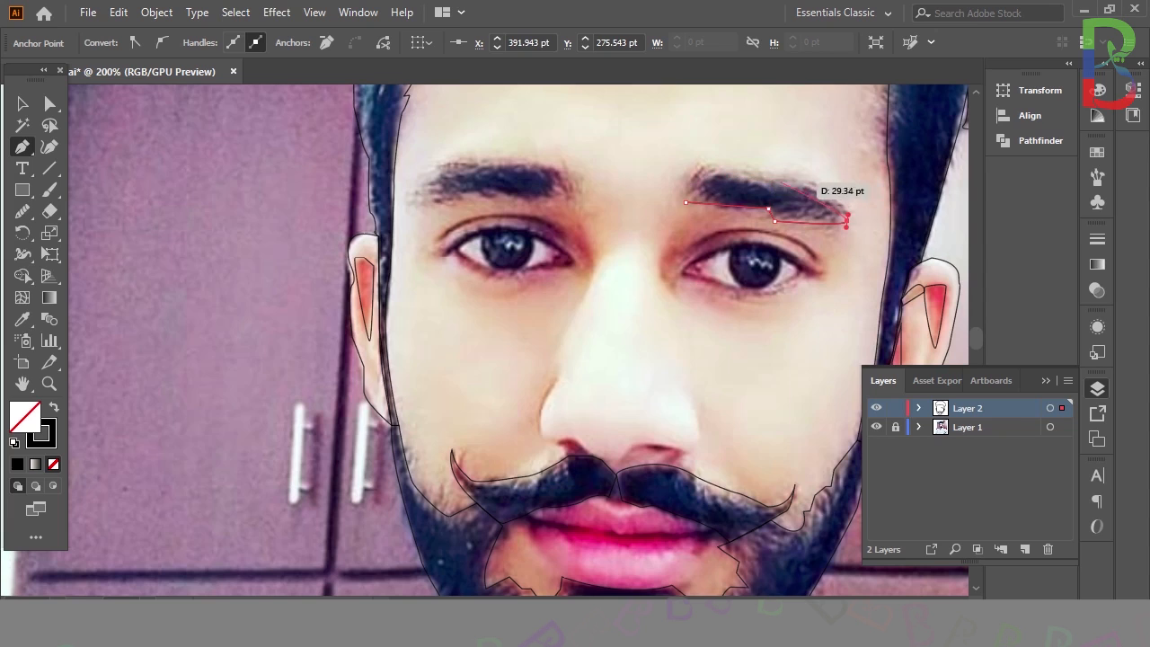
{"action": "left_click_drag", "start_coordinate": [771, 177], "coordinate": [666, 214]}
{"action": "left_click", "coordinate": [687, 201], "text": "alt"}
Trace the left eyebrow's inner end and jagged lower edge out to the tip near the temple.
{"action": "mouse_move", "coordinate": [583, 180]}
{"action": "left_mouse_down"}
{"action": "mouse_move", "coordinate": [607, 191]}
{"action": "mouse_move", "coordinate": [574, 197]}
{"action": "left_mouse_up"}
{"action": "left_click_drag", "start_coordinate": [500, 194], "coordinate": [498, 194]}
{"action": "left_click", "coordinate": [491, 192]}
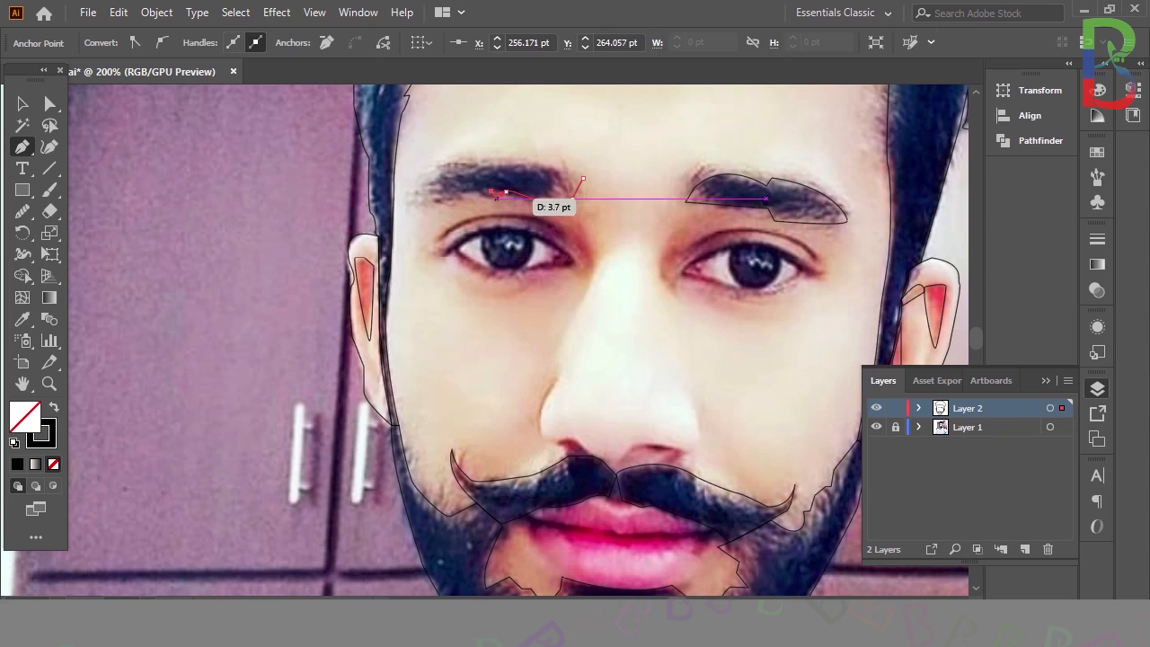
{"action": "left_click", "coordinate": [492, 204]}
{"action": "left_click", "coordinate": [476, 191]}
{"action": "left_click", "coordinate": [459, 192]}
{"action": "left_click", "coordinate": [462, 204]}
{"action": "left_click", "coordinate": [432, 198]}
{"action": "left_click", "coordinate": [408, 209]}
Curve the left eyebrow's outline over its upper edge and close it at the inner end.
{"action": "left_click_drag", "start_coordinate": [439, 162], "coordinate": [459, 158]}
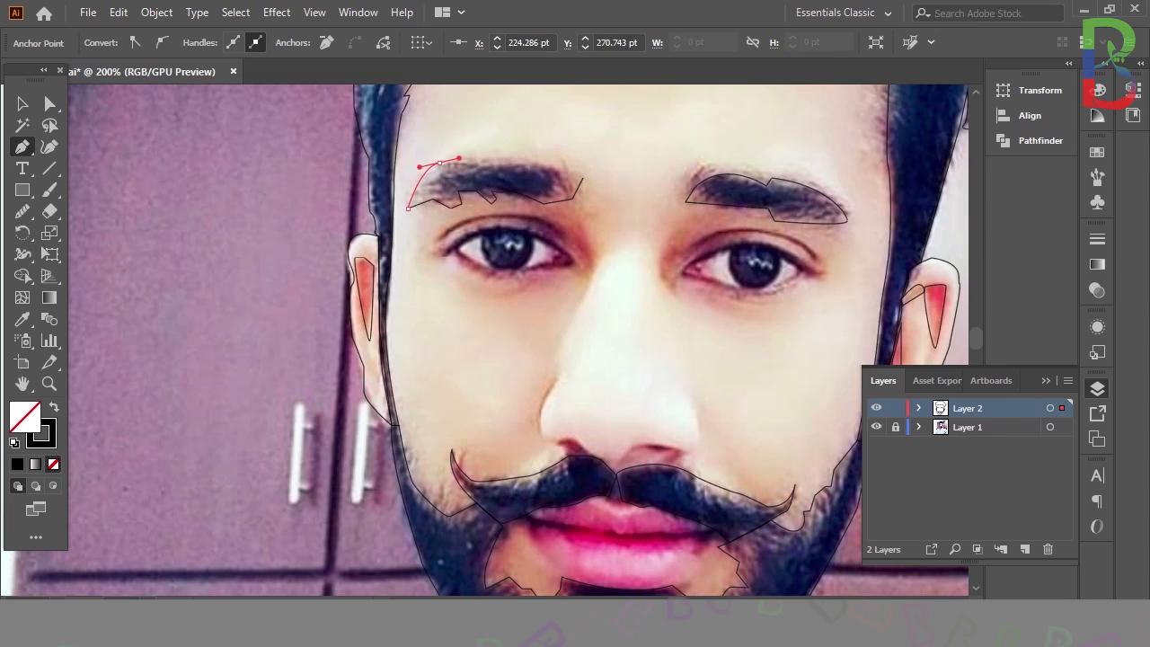
{"action": "left_click_drag", "start_coordinate": [556, 169], "coordinate": [560, 178]}
{"action": "left_click", "coordinate": [584, 178]}
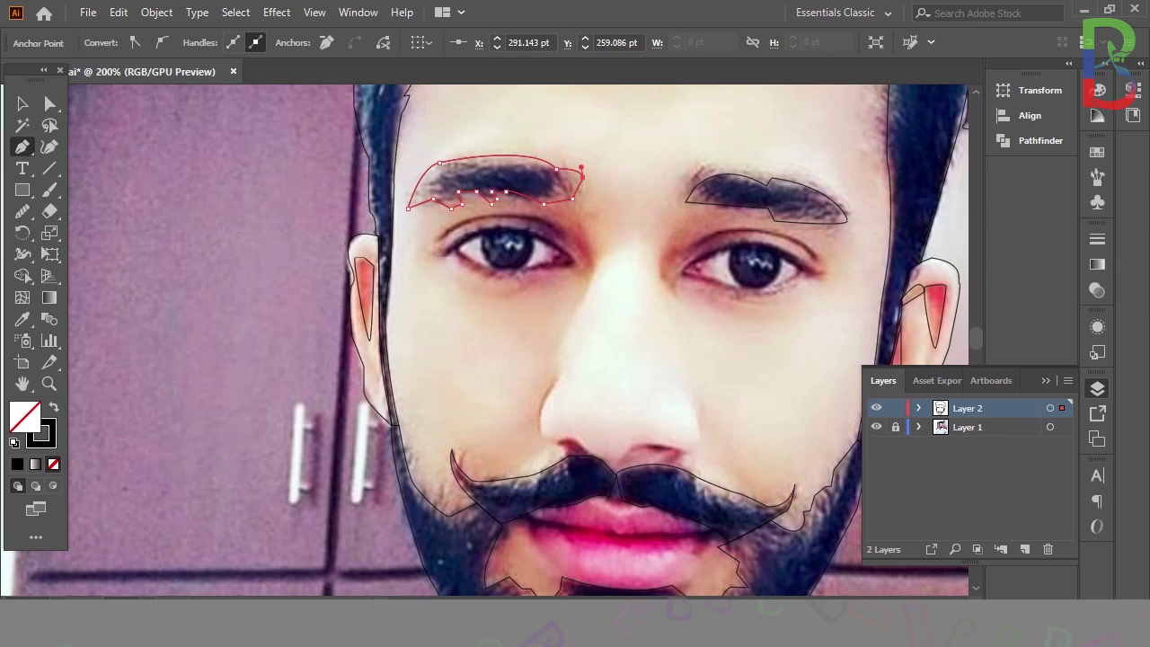
Outline the upper lash line of the right eye as a thin closed arc from inner to outer corner.
{"action": "left_click", "coordinate": [681, 274]}
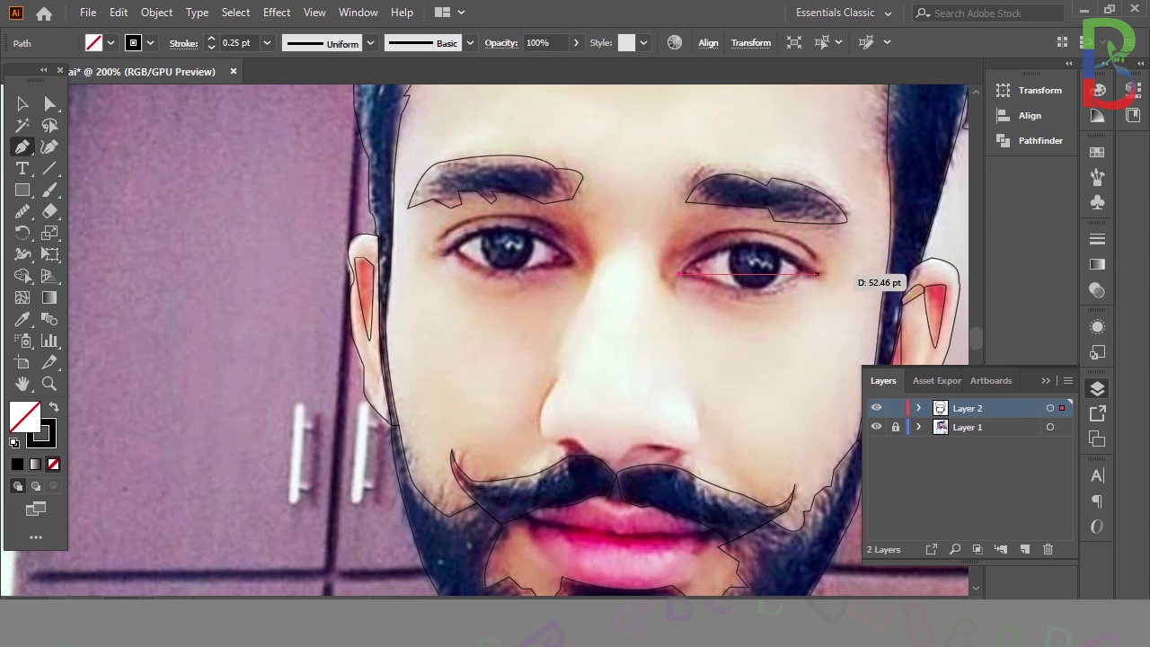
{"action": "left_click_drag", "start_coordinate": [816, 274], "coordinate": [881, 328]}
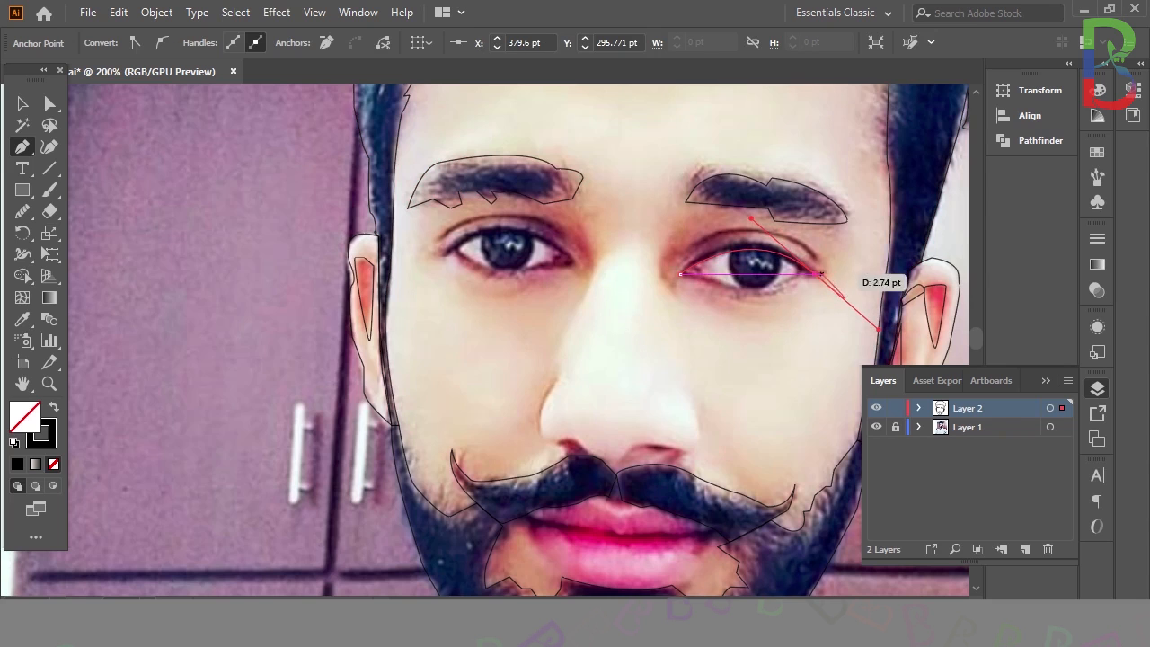
{"action": "left_click", "coordinate": [680, 274]}
{"action": "left_click_drag", "start_coordinate": [809, 213], "coordinate": [764, 198]}
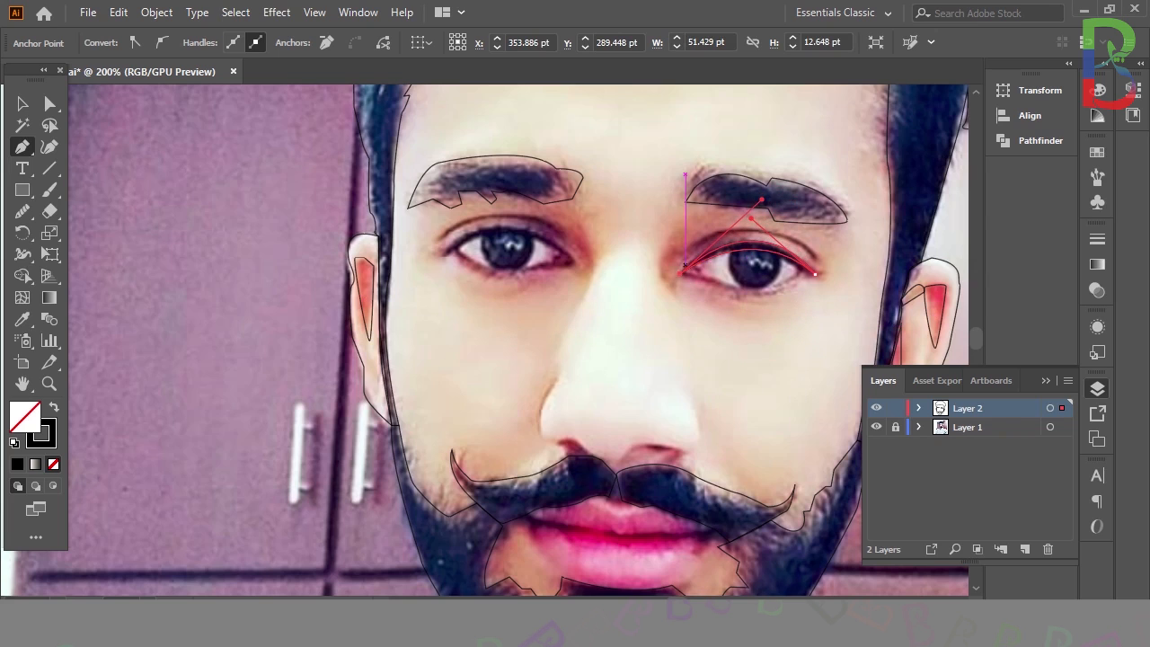
Outline the upper lash line of the left eye as a thin closed arc between its corners.
{"action": "left_click", "coordinate": [446, 258]}
{"action": "left_click_drag", "start_coordinate": [562, 254], "coordinate": [372, 323]}
{"action": "left_click_drag", "start_coordinate": [437, 258], "coordinate": [444, 258]}
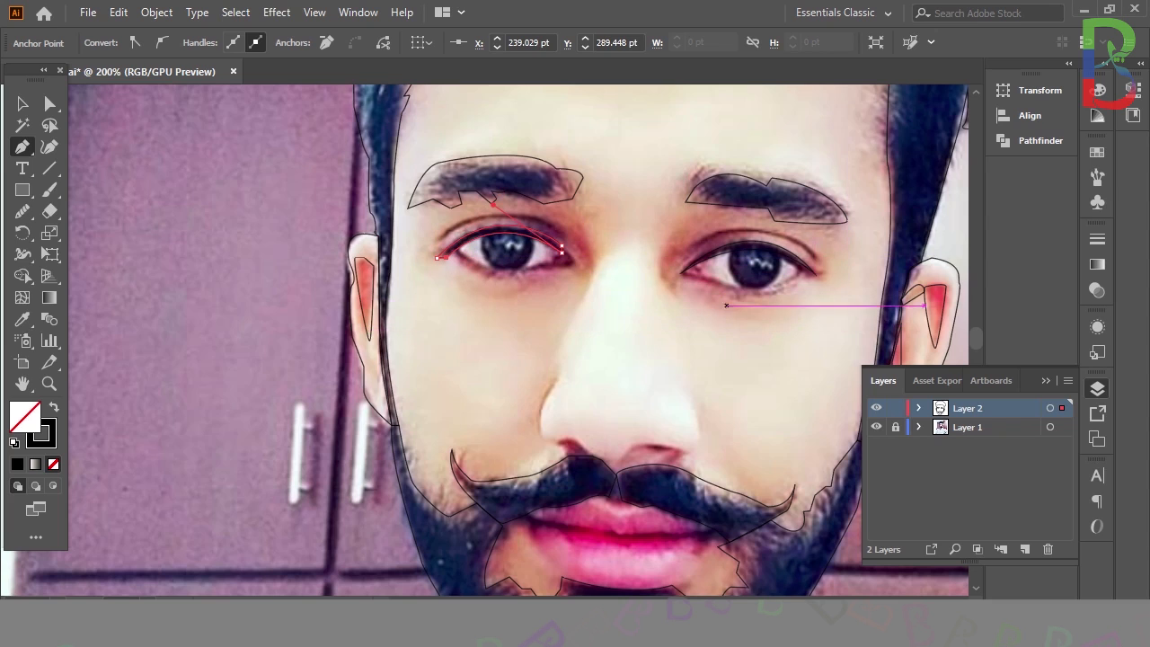
Outline the lower lid of the right eye as a thin closed curve between the two eye corners.
{"action": "left_click", "coordinate": [684, 273]}
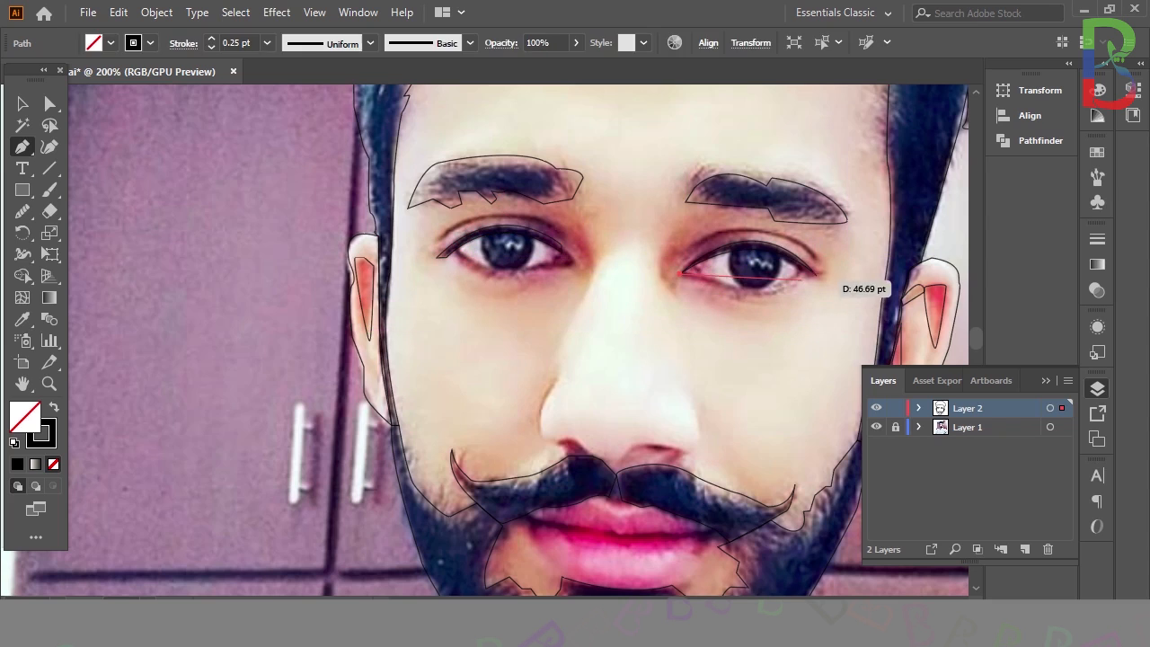
{"action": "left_click_drag", "start_coordinate": [812, 273], "coordinate": [807, 282]}
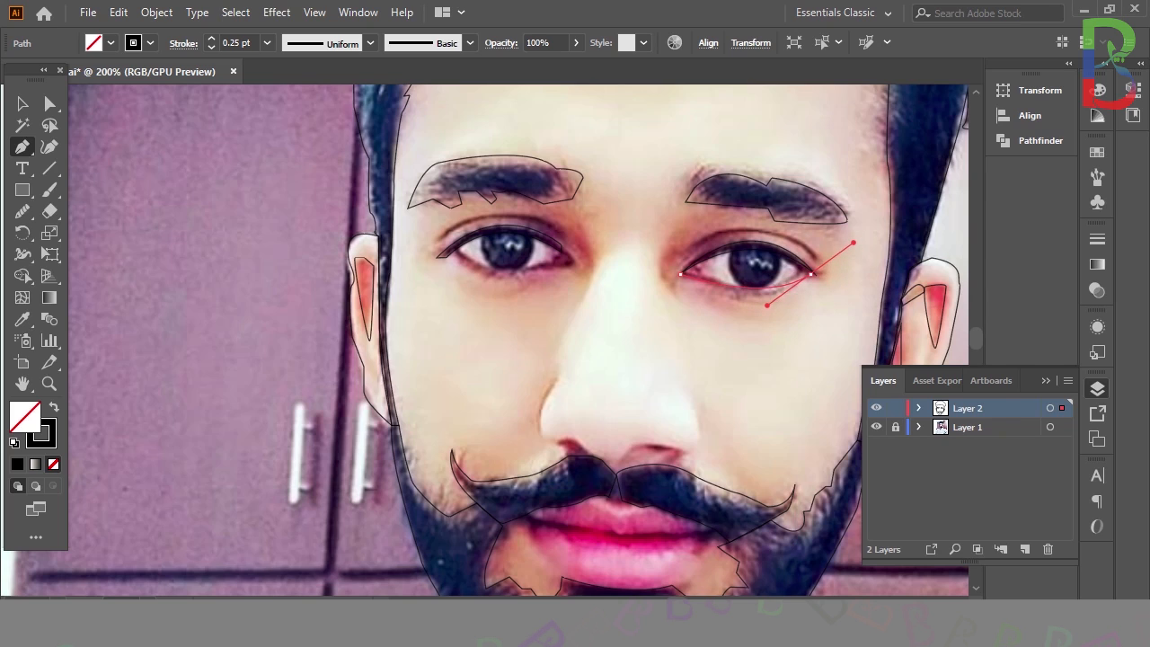
{"action": "left_click_drag", "start_coordinate": [854, 243], "coordinate": [853, 241]}
{"action": "key", "text": "ctrl+z"}
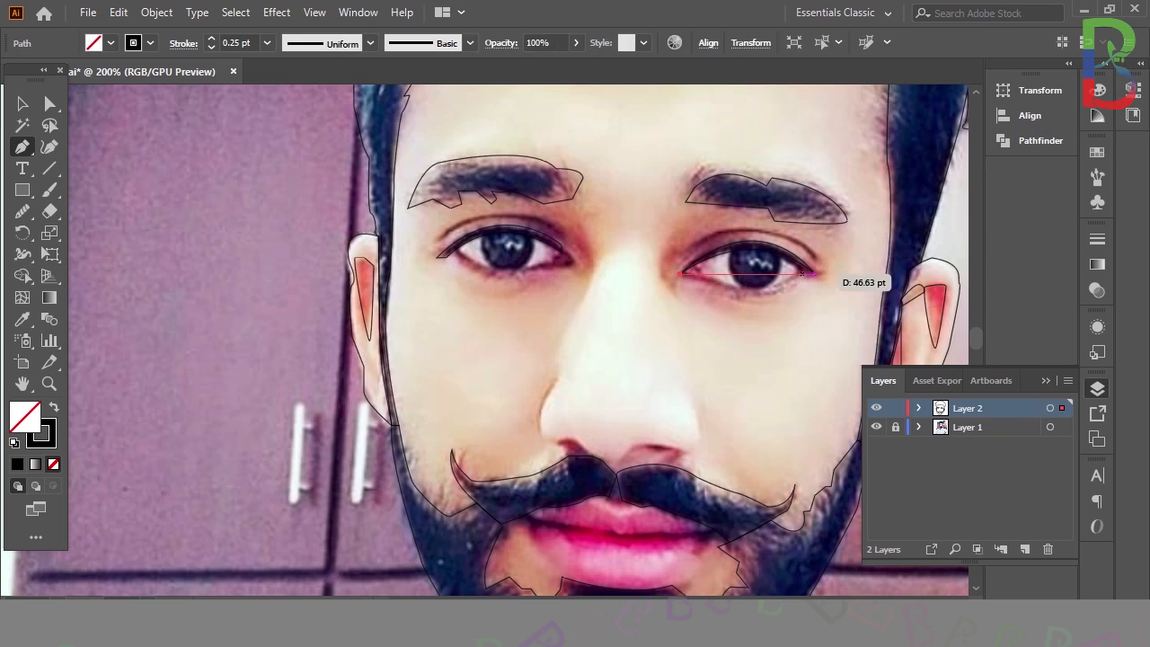
{"action": "left_click_drag", "start_coordinate": [833, 241], "coordinate": [832, 241]}
{"action": "left_click", "coordinate": [803, 274]}
{"action": "left_click", "coordinate": [681, 274]}
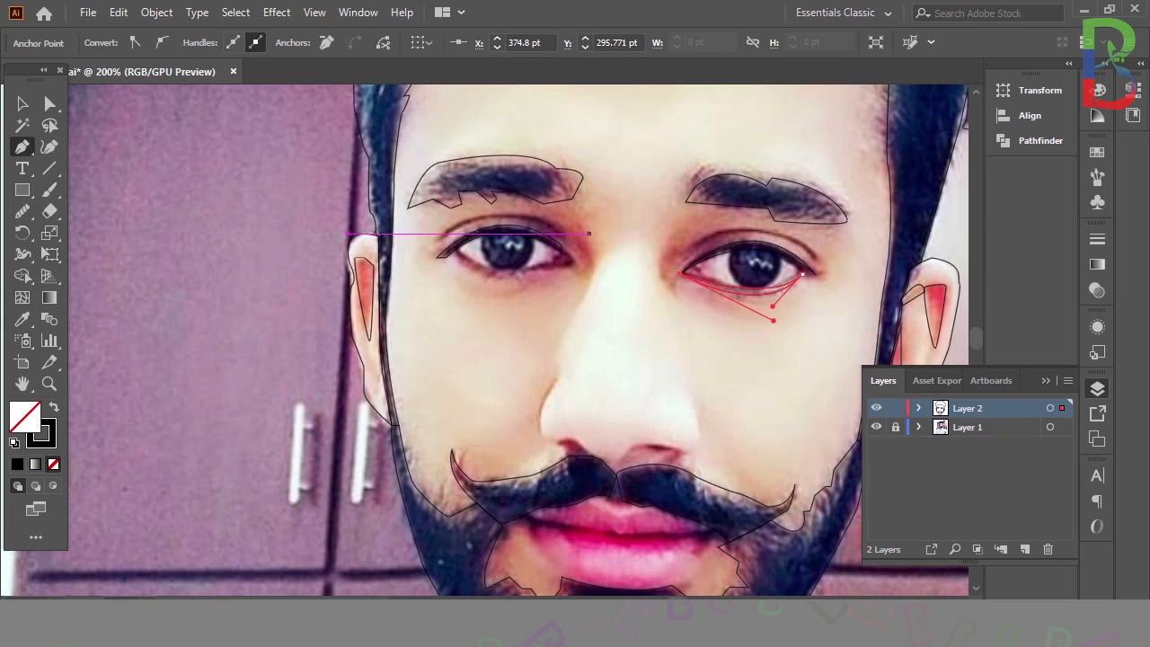
{"action": "key", "text": "ctrl+z"}
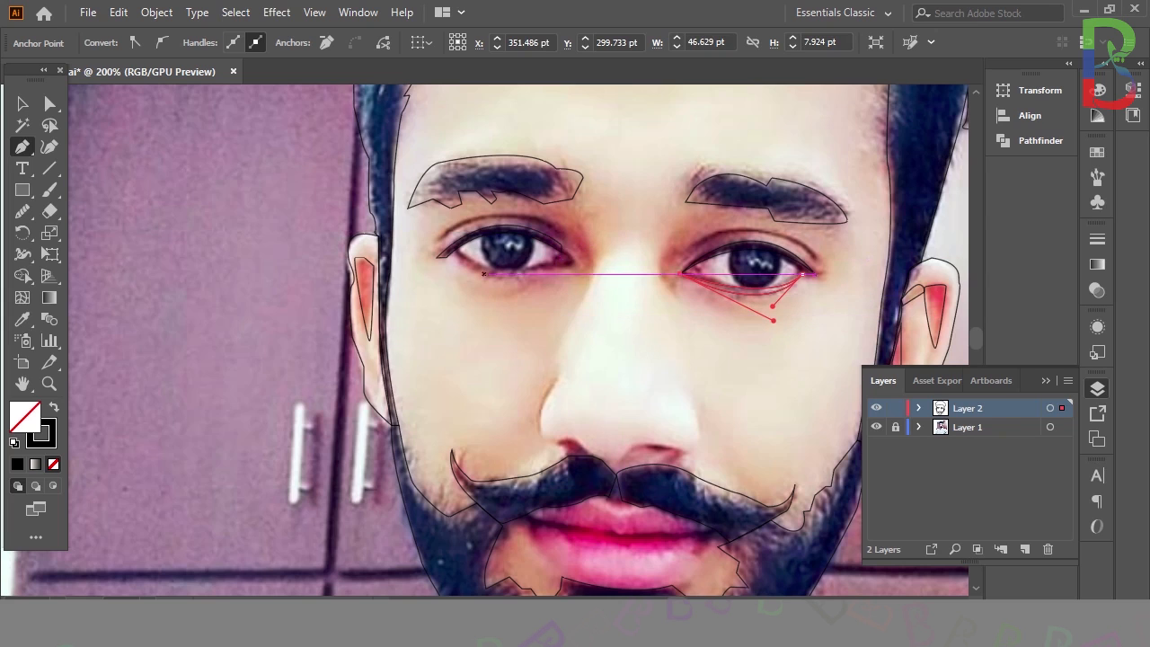
Outline the lower lid of the left eye, including its pointed inner corner, as a closed shape.
{"action": "left_click", "coordinate": [459, 247]}
{"action": "left_click_drag", "start_coordinate": [562, 253], "coordinate": [636, 213]}
{"action": "left_click", "coordinate": [562, 252]}
{"action": "left_click", "coordinate": [578, 258]}
{"action": "left_click", "coordinate": [553, 268]}
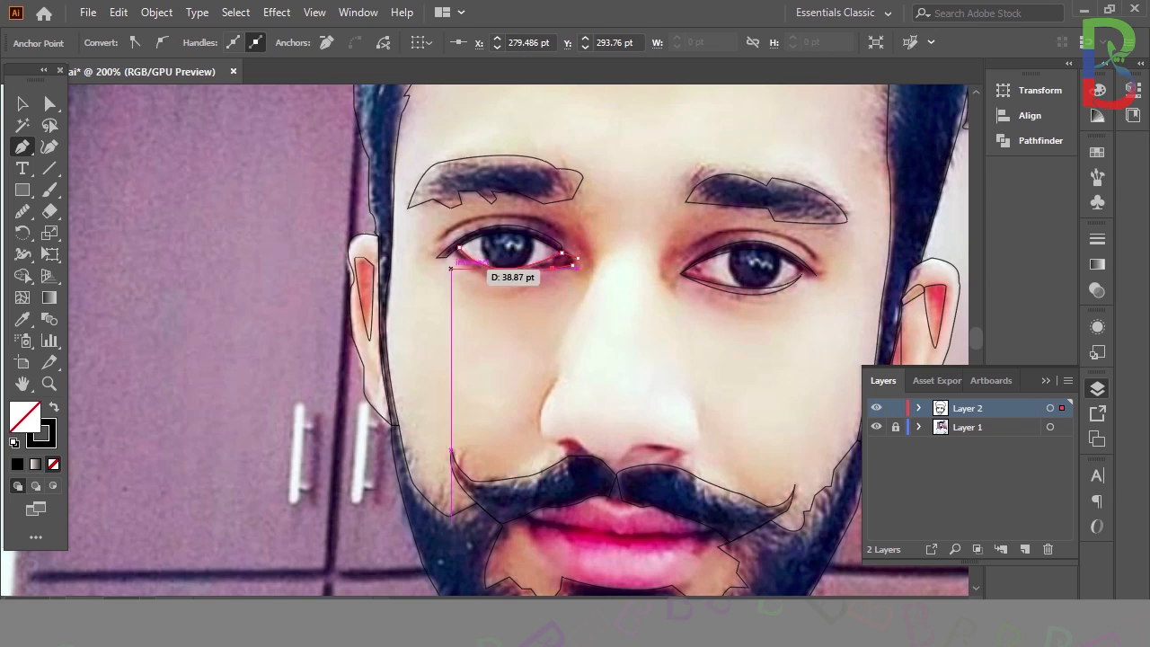
{"action": "left_click_drag", "start_coordinate": [451, 254], "coordinate": [443, 220]}
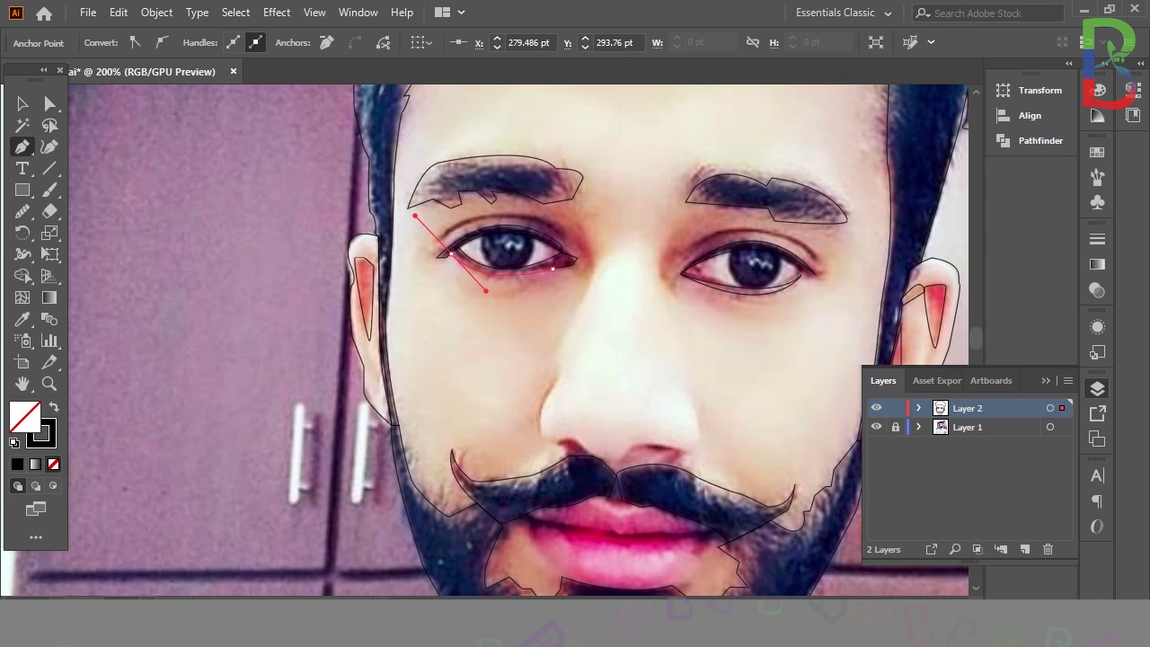
{"action": "left_click", "coordinate": [459, 247]}
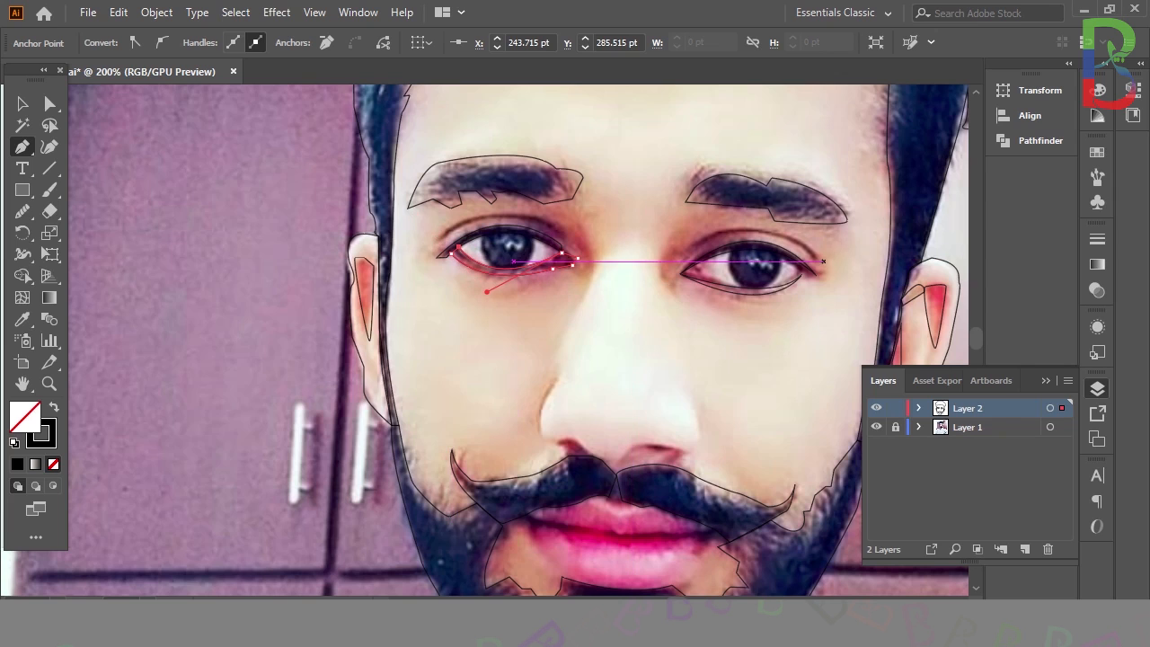
Outline the eyelid crease above the right eye as a thin closed arc.
{"action": "left_click", "coordinate": [815, 258]}
{"action": "left_click_drag", "start_coordinate": [685, 258], "coordinate": [674, 263]}
{"action": "left_click_drag", "start_coordinate": [612, 306], "coordinate": [621, 316]}
{"action": "left_click", "coordinate": [686, 258]}
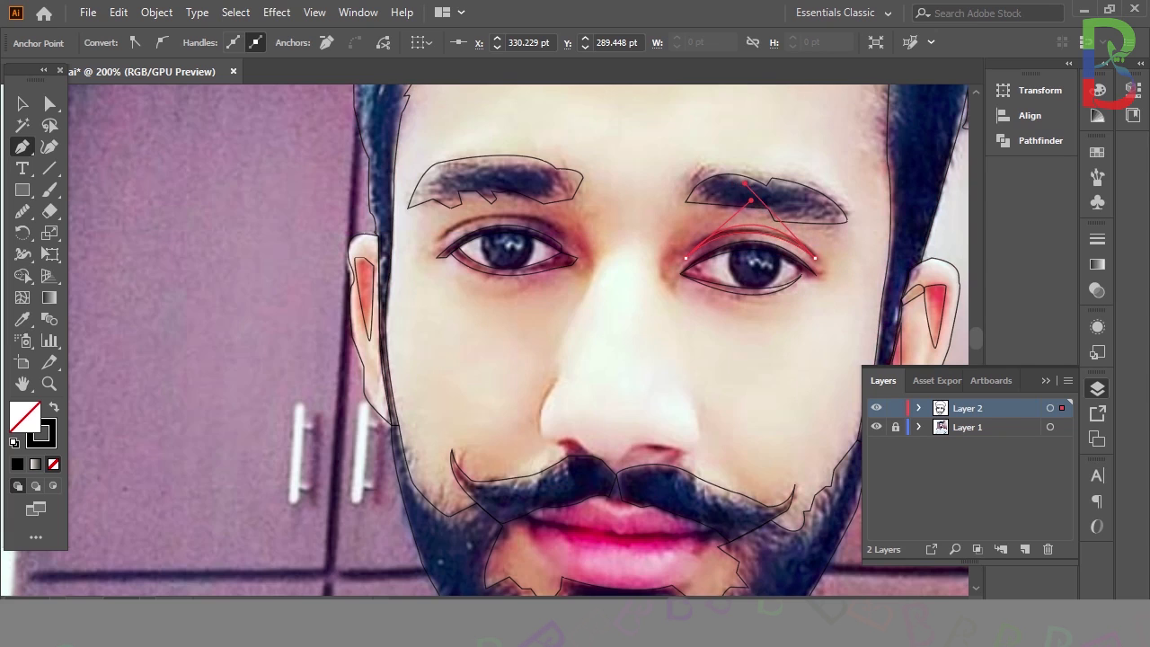
{"action": "left_click_drag", "start_coordinate": [686, 258], "coordinate": [620, 317]}
Outline the eyelid crease above the left eye as a closed arc that widens toward the nose.
{"action": "left_click", "coordinate": [437, 242]}
{"action": "left_click_drag", "start_coordinate": [563, 241], "coordinate": [600, 286]}
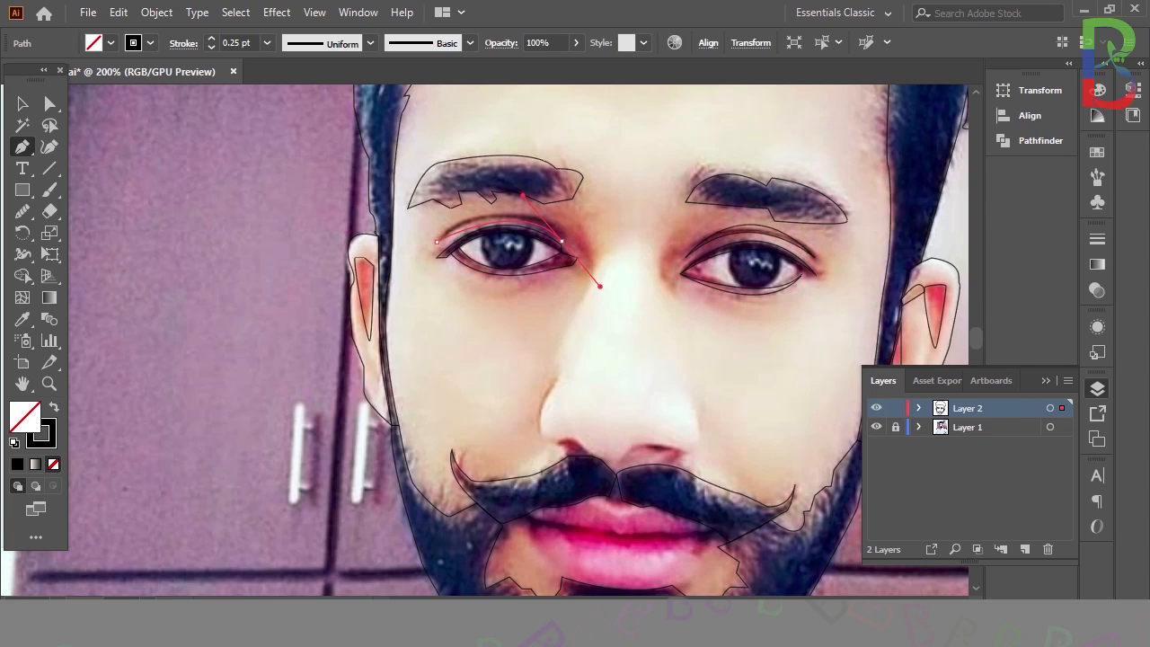
{"action": "left_click", "coordinate": [563, 246]}
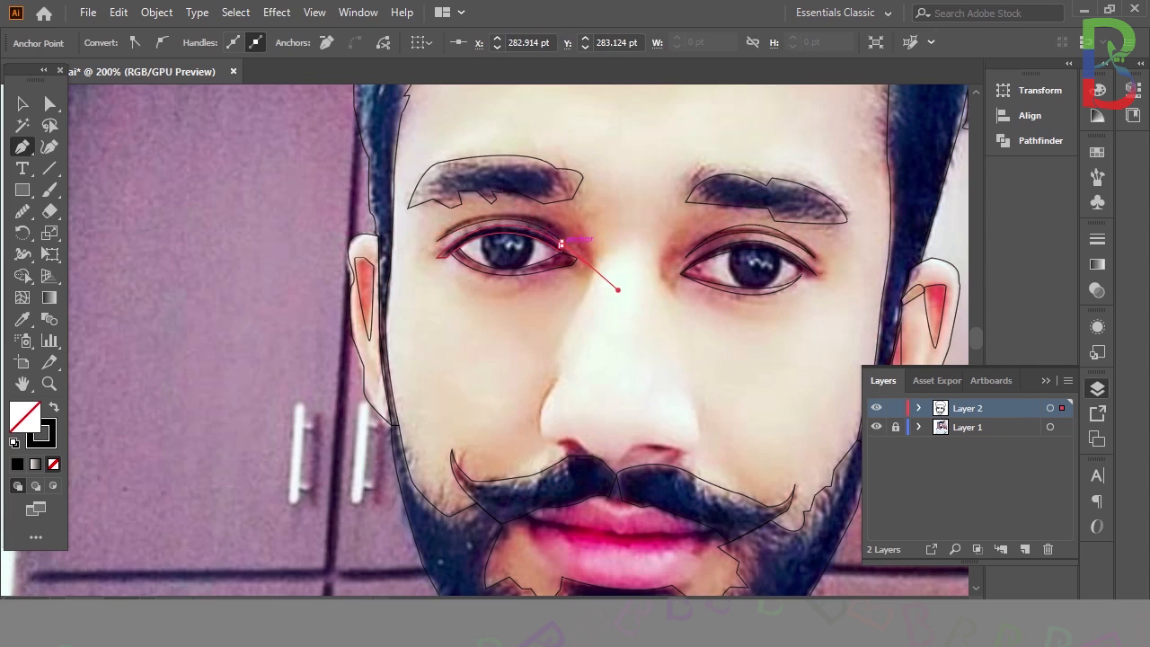
{"action": "key", "text": "ctrl+z"}
{"action": "left_click", "coordinate": [563, 241]}
{"action": "left_click", "coordinate": [584, 247]}
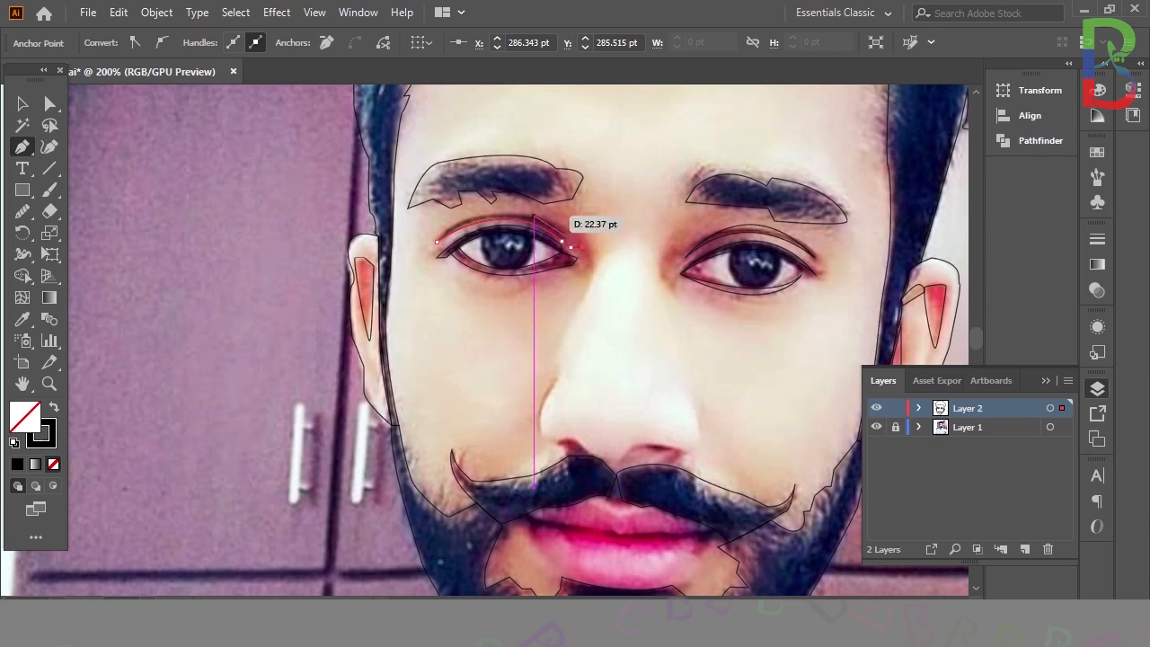
{"action": "left_click_drag", "start_coordinate": [534, 220], "coordinate": [505, 191]}
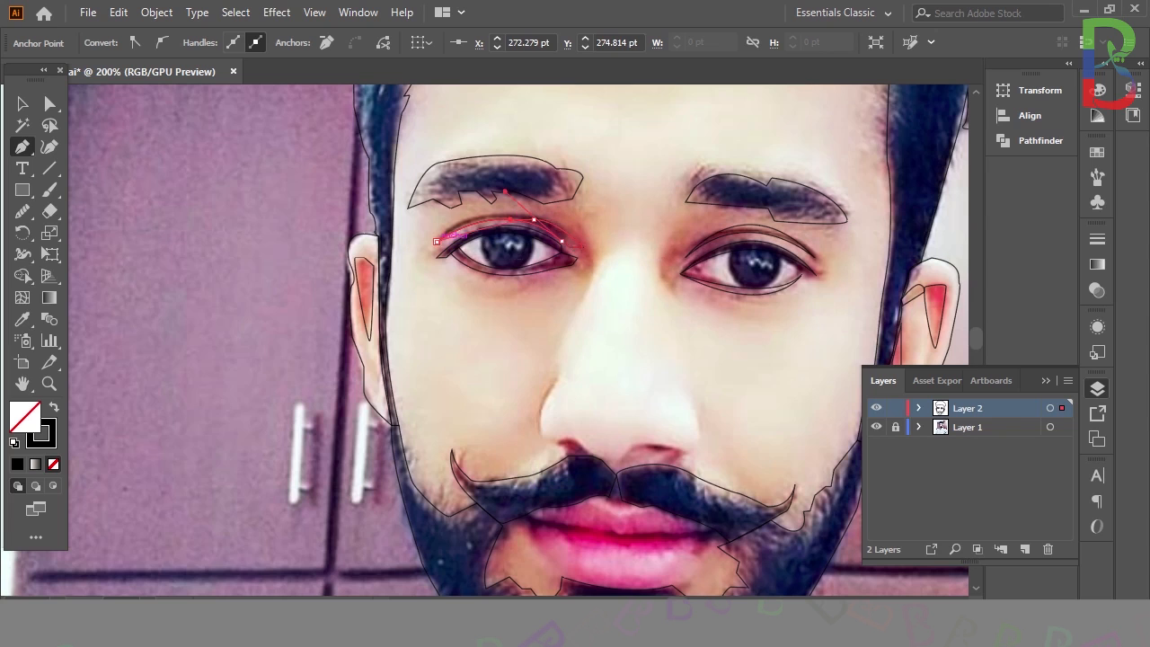
{"action": "left_click_drag", "start_coordinate": [403, 286], "coordinate": [383, 289]}
Smooth the upper curve of the left eyelid crease by adjusting its anchor point handle, and deselect the path.
{"action": "key", "text": "ctrl+plus"}
{"action": "key", "text": "ctrl+plus"}
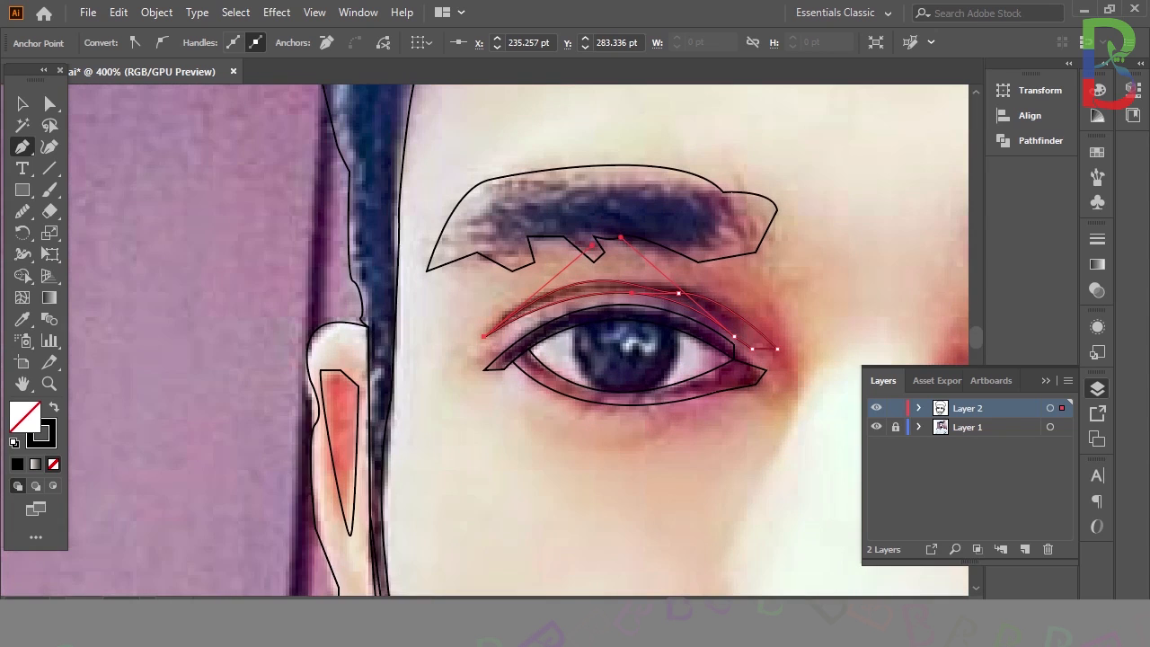
{"action": "key", "text": "a"}
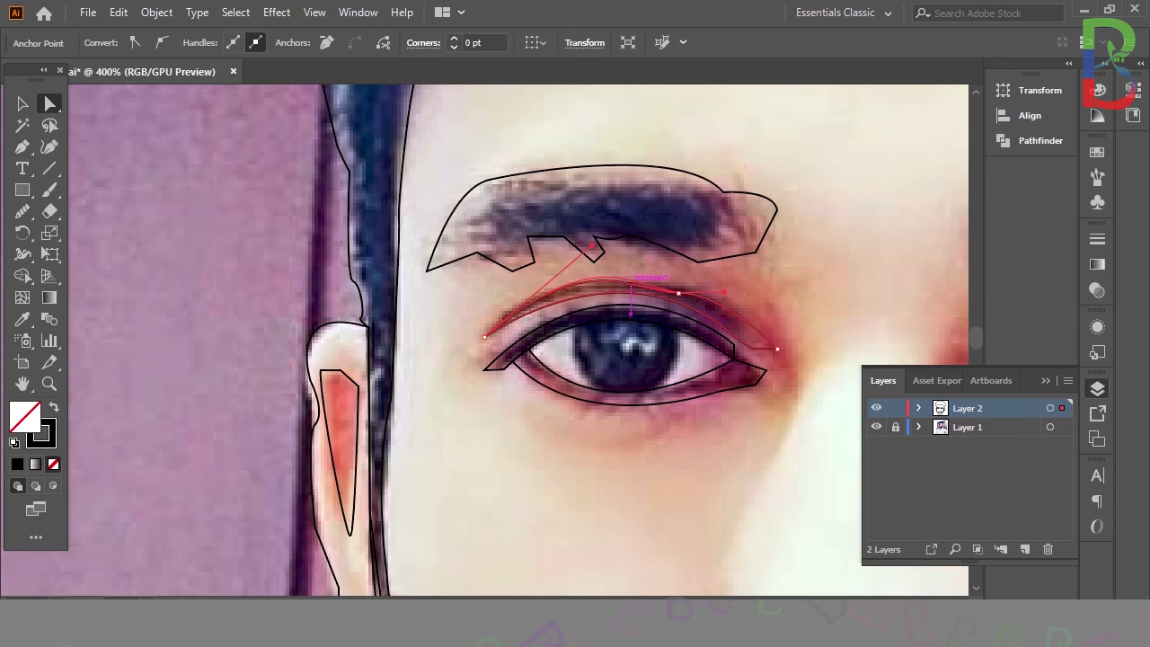
{"action": "left_click_drag", "start_coordinate": [724, 292], "coordinate": [679, 289]}
{"action": "left_click", "coordinate": [679, 293]}
{"action": "left_click", "coordinate": [716, 266]}
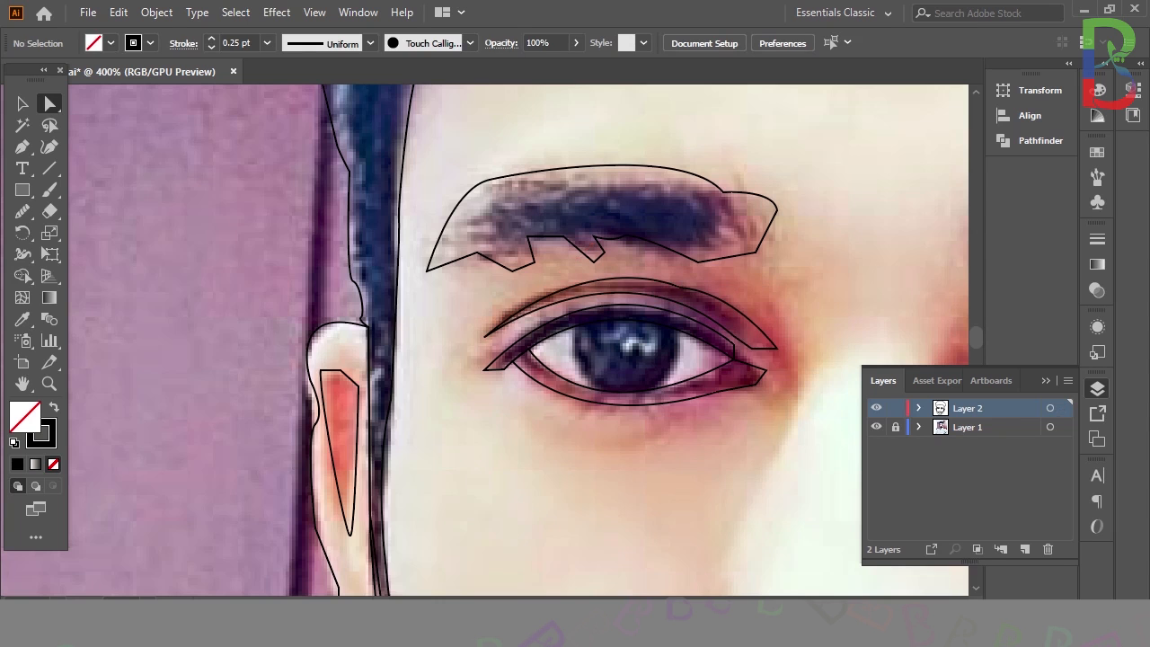
Trace the lower lip as a closed outline, from the left mouth corner along the lip line and around the bottom edge.
{"action": "key", "text": "ctrl+minus"}
{"action": "key", "text": "ctrl+minus"}
{"action": "key", "text": "ctrl+minus"}
{"action": "key", "text": "ctrl+minus"}
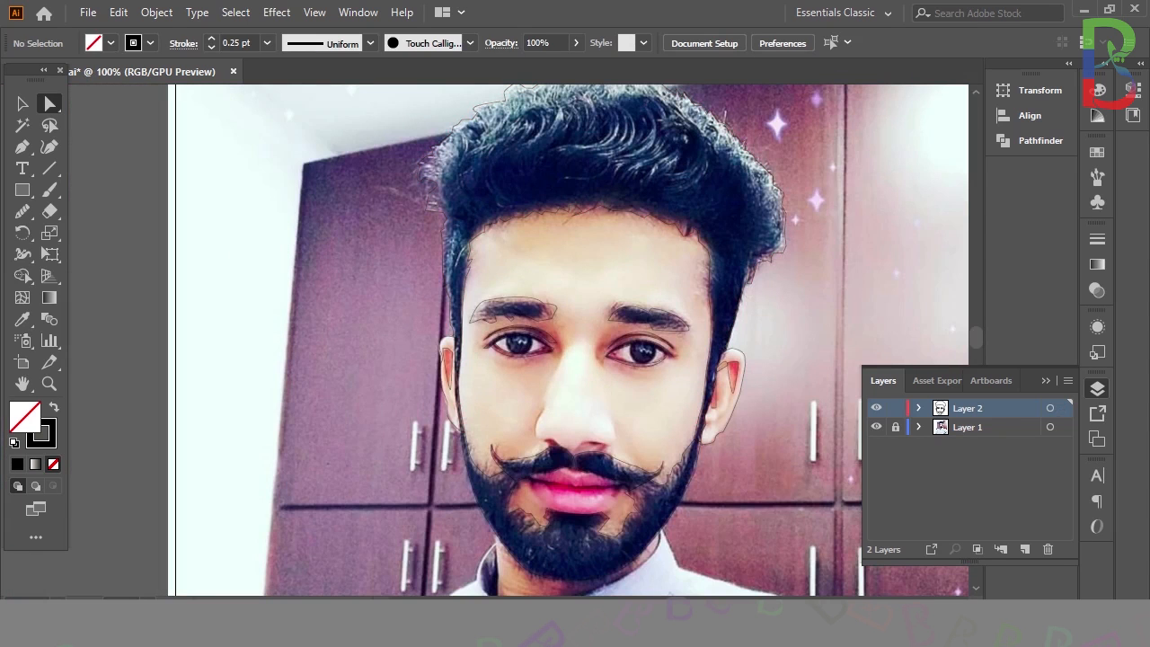
{"action": "scroll", "coordinate": [573, 341], "scroll_direction": "down", "scroll_amount": 3}
{"action": "key", "text": "ctrl+plus"}
{"action": "key", "text": "ctrl+plus"}
{"action": "key", "text": "ctrl+plus"}
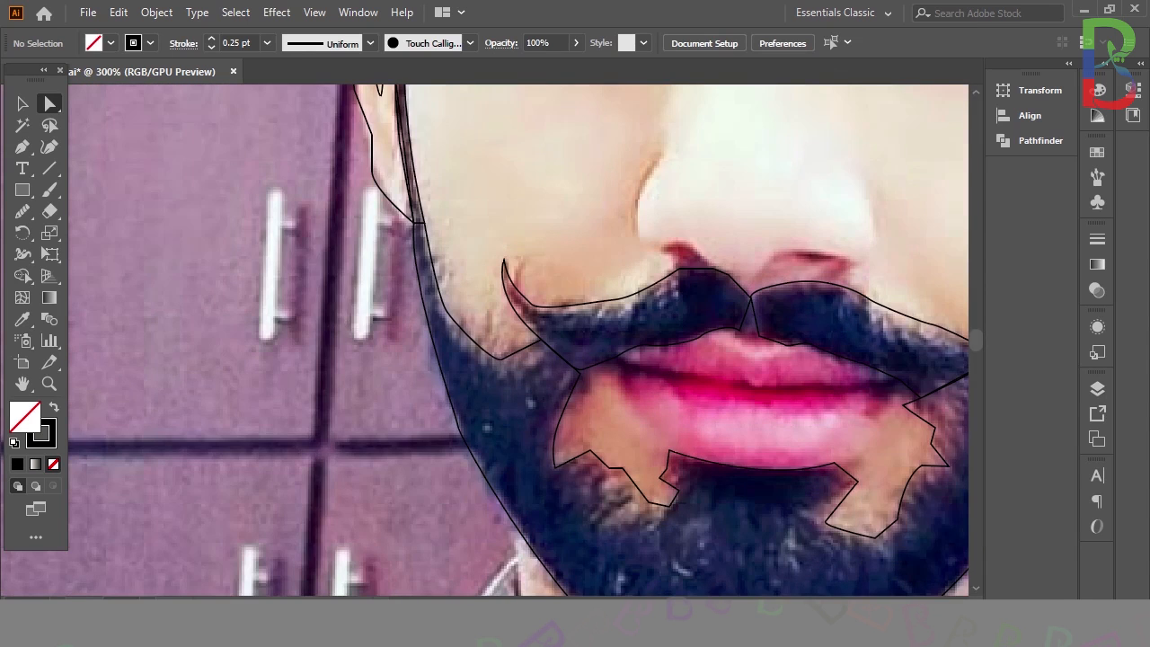
{"action": "left_click", "coordinate": [620, 370]}
{"action": "left_click_drag", "start_coordinate": [898, 390], "coordinate": [958, 368]}
{"action": "left_click", "coordinate": [899, 389]}
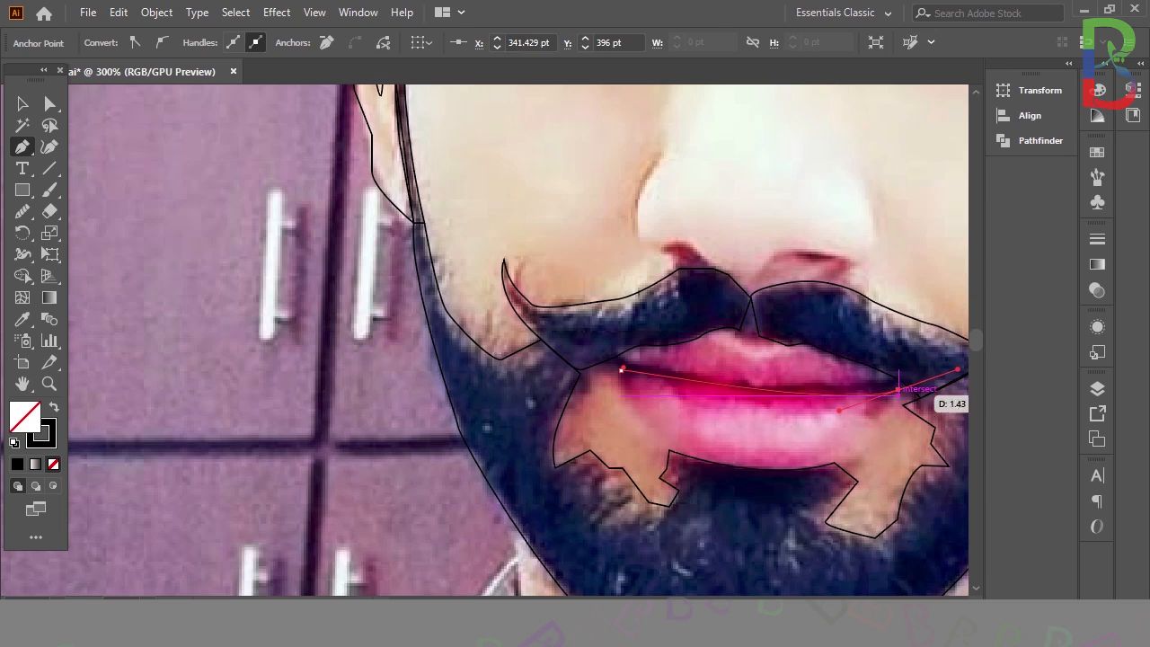
{"action": "left_click_drag", "start_coordinate": [773, 470], "coordinate": [893, 472]}
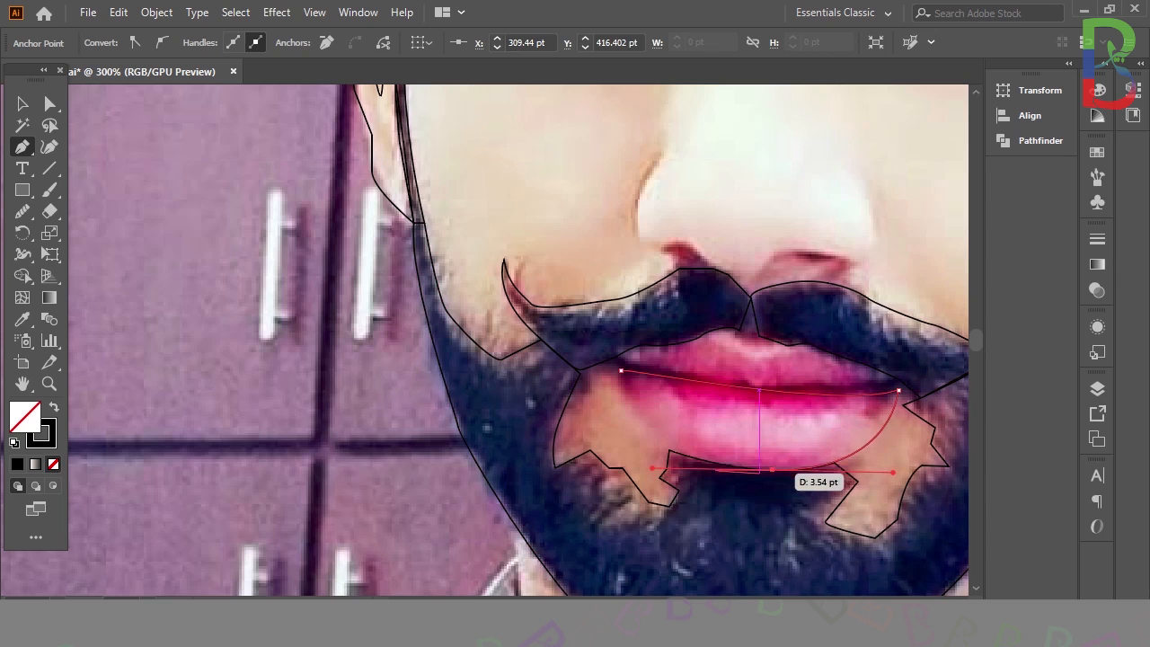
{"action": "left_click_drag", "start_coordinate": [635, 420], "coordinate": [627, 350]}
{"action": "left_click", "coordinate": [636, 420]}
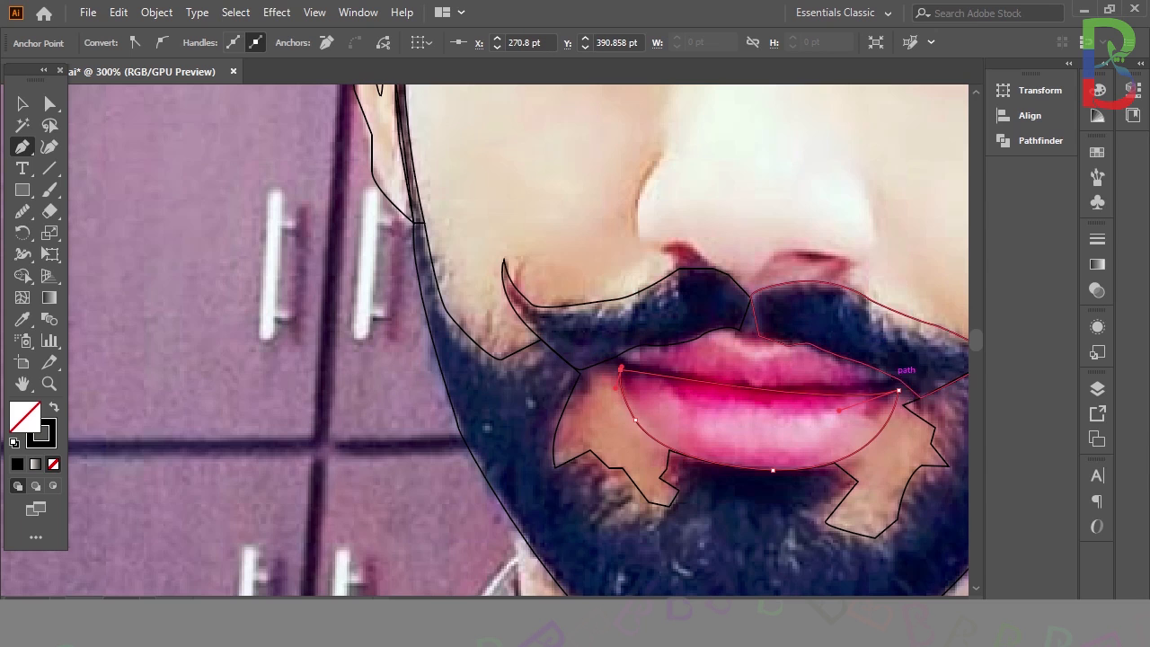
Trace the lower edge of the upper lip from the right mouth corner, past the central dip, to the left corner.
{"action": "left_click", "coordinate": [901, 381]}
{"action": "left_click_drag", "start_coordinate": [838, 384], "coordinate": [802, 385]}
{"action": "left_click", "coordinate": [759, 389]}
{"action": "left_click", "coordinate": [748, 381]}
{"action": "left_click", "coordinate": [729, 384]}
{"action": "left_click_drag", "start_coordinate": [691, 374], "coordinate": [635, 365]}
{"action": "left_click", "coordinate": [617, 357]}
Trace the upper edge of the upper lip from the left corner over the cupid's bow, closing the outline at the right corner.
{"action": "left_click", "coordinate": [643, 346]}
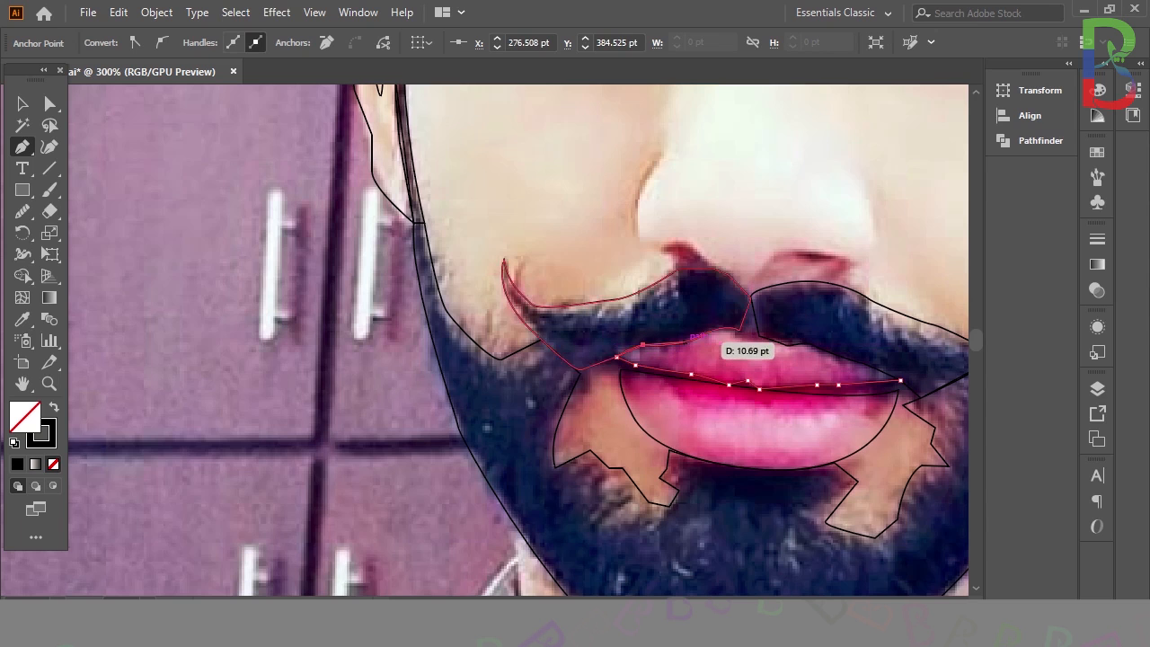
{"action": "left_click", "coordinate": [693, 339]}
{"action": "left_click", "coordinate": [739, 330]}
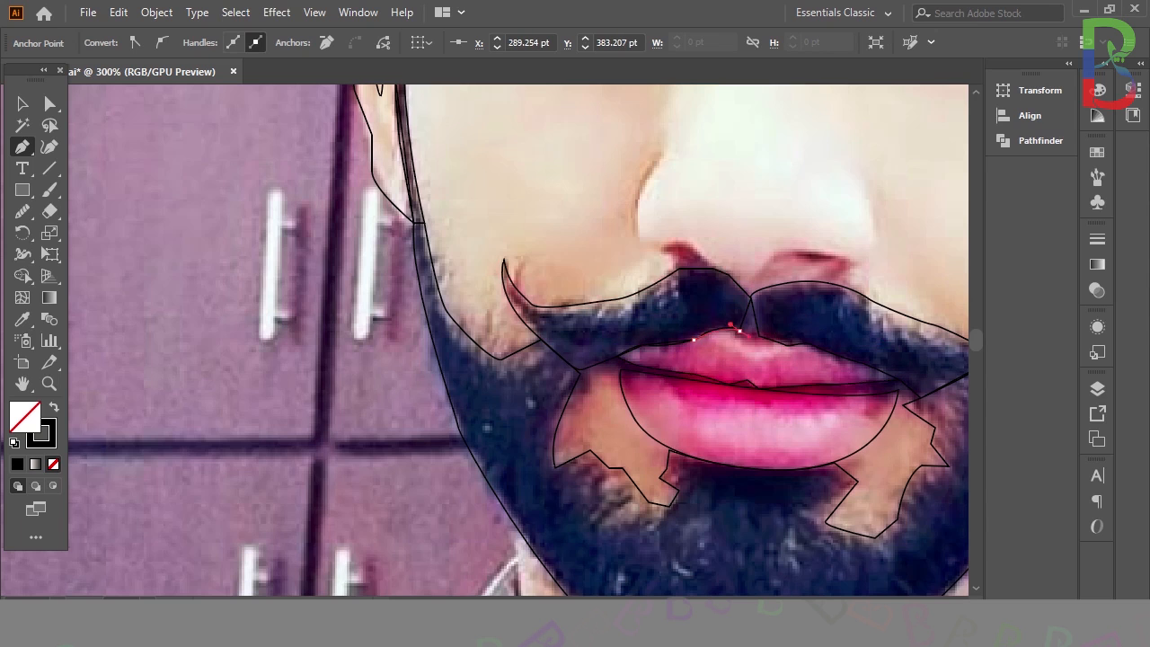
{"action": "left_click", "coordinate": [739, 330]}
{"action": "left_click", "coordinate": [759, 336]}
{"action": "left_click", "coordinate": [785, 344]}
{"action": "left_click", "coordinate": [812, 344]}
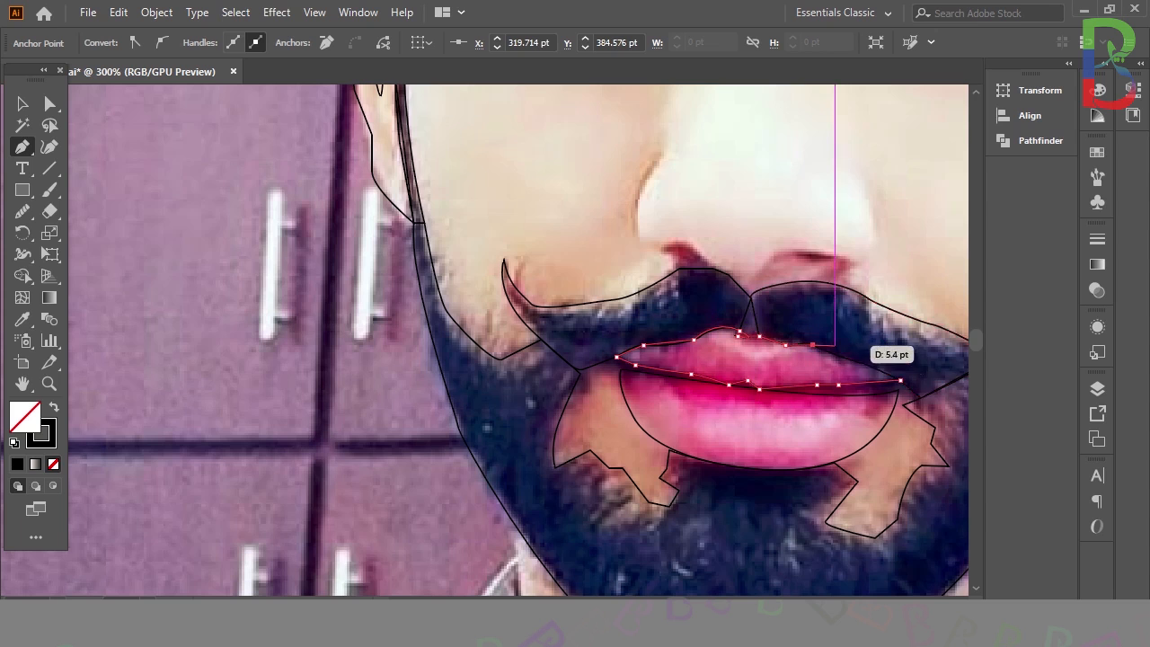
{"action": "left_click", "coordinate": [901, 382]}
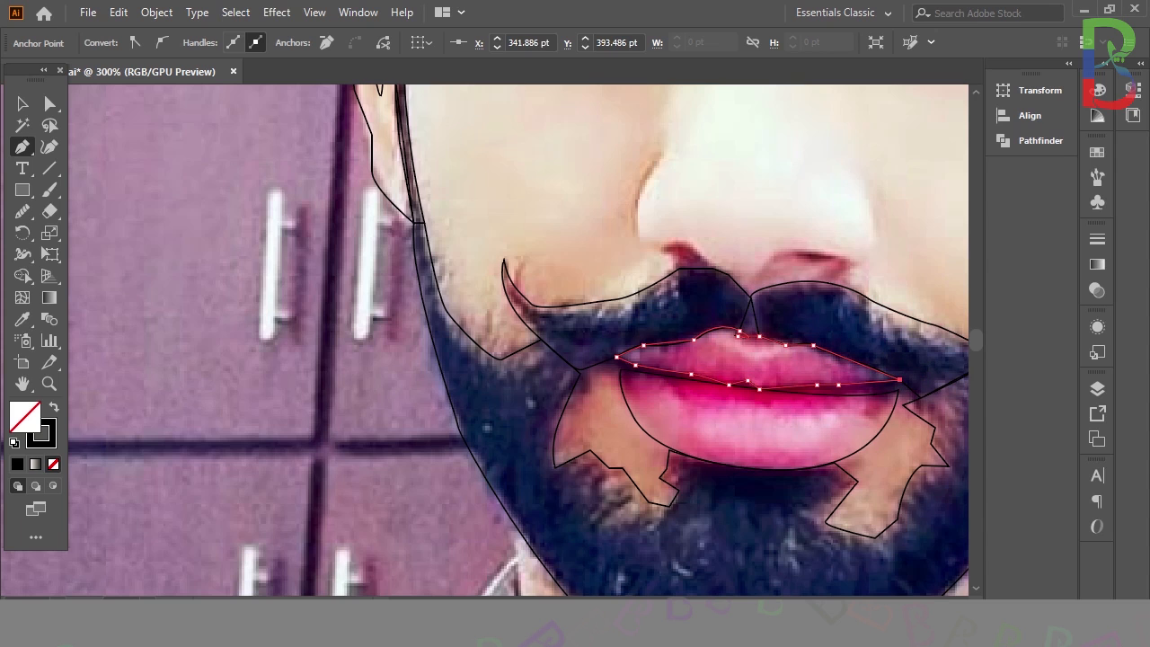
Trace the left side of the nose with the Pen tool, curving down around the wing to the left nostril.
{"action": "scroll", "coordinate": [518, 341], "scroll_direction": "up", "scroll_amount": 5}
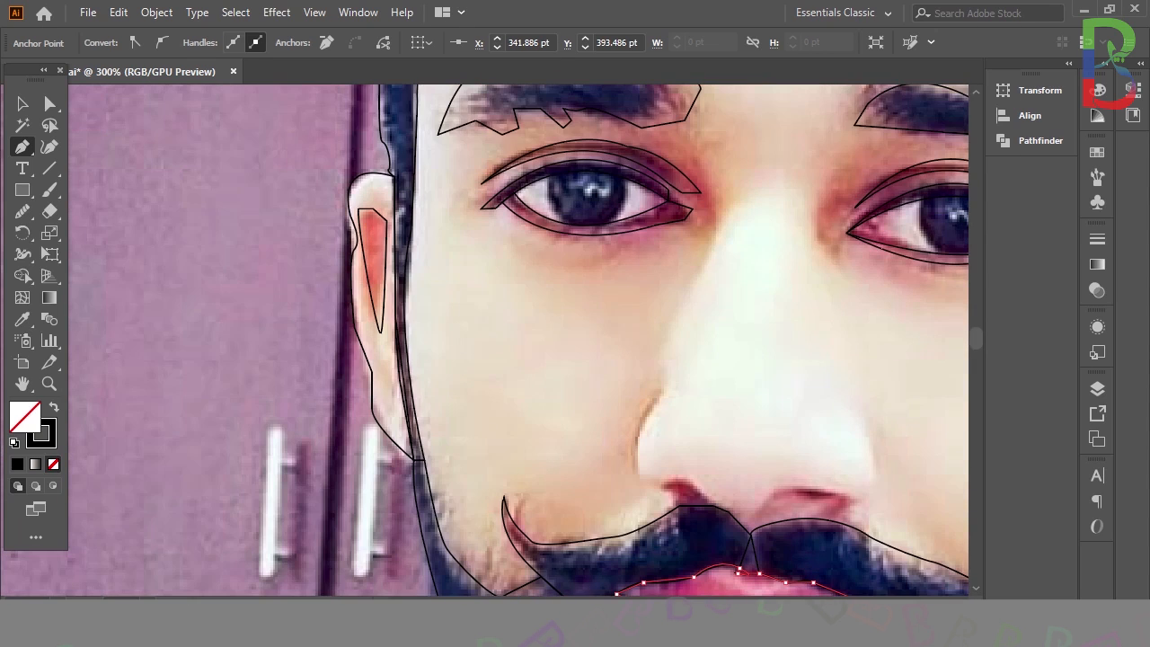
{"action": "key", "text": "ctrl+minus"}
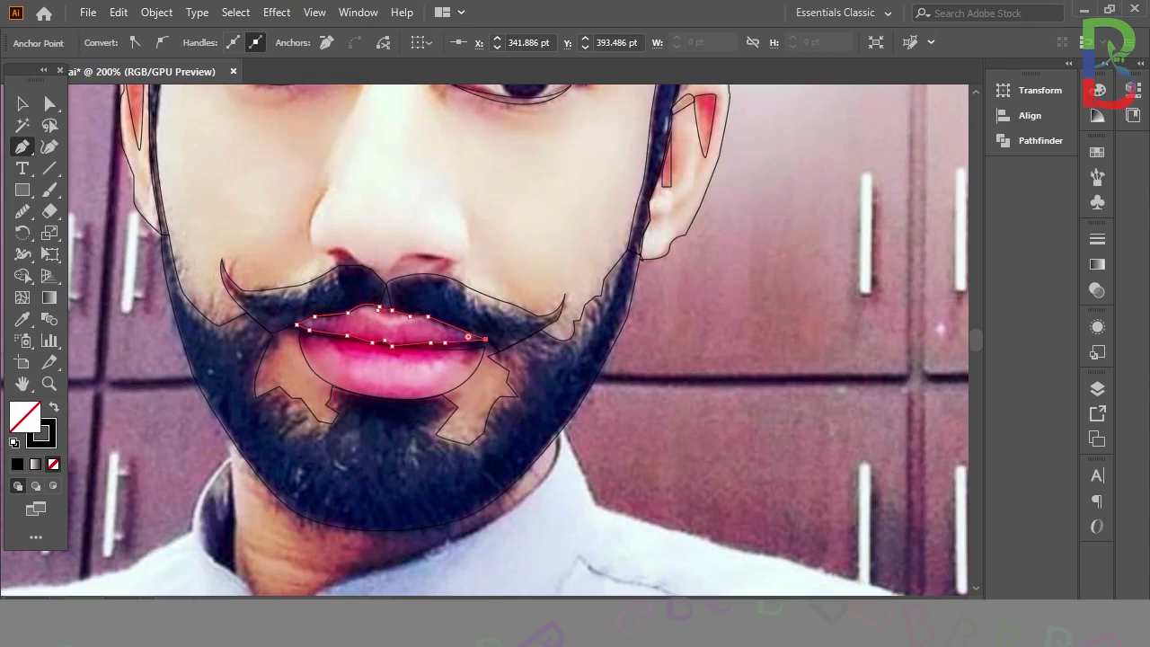
{"action": "key", "text": "ctrl+plus"}
{"action": "scroll", "coordinate": [485, 341], "scroll_direction": "left", "scroll_amount": 4}
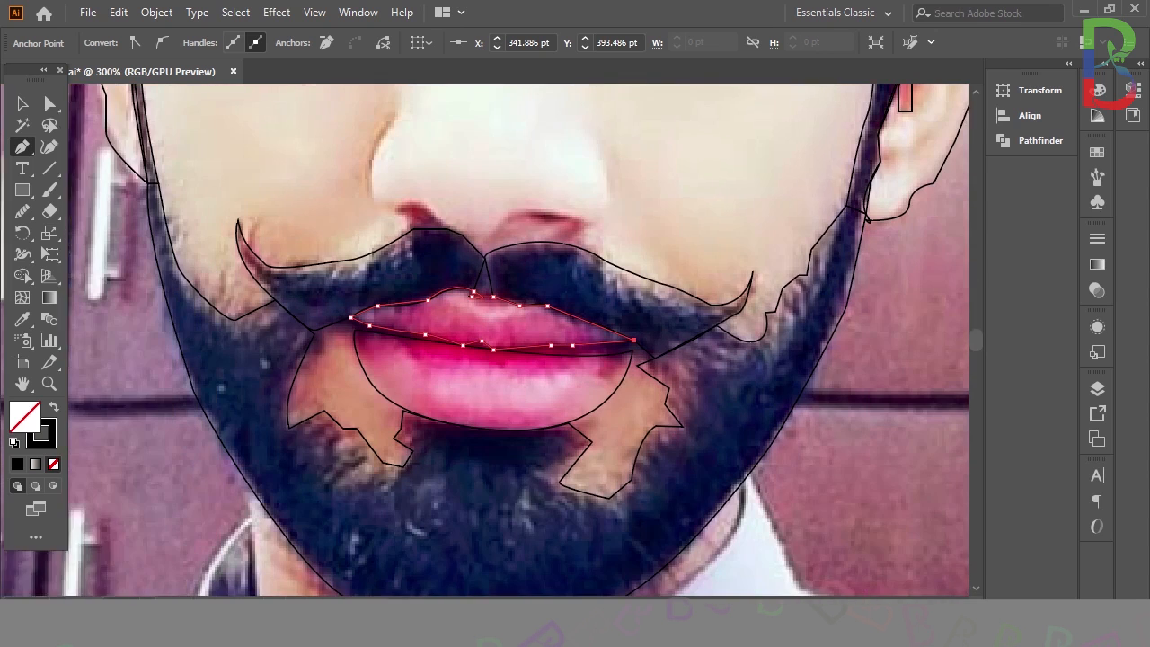
{"action": "scroll", "coordinate": [484, 340], "scroll_direction": "up", "scroll_amount": 4}
{"action": "left_click", "coordinate": [419, 329]}
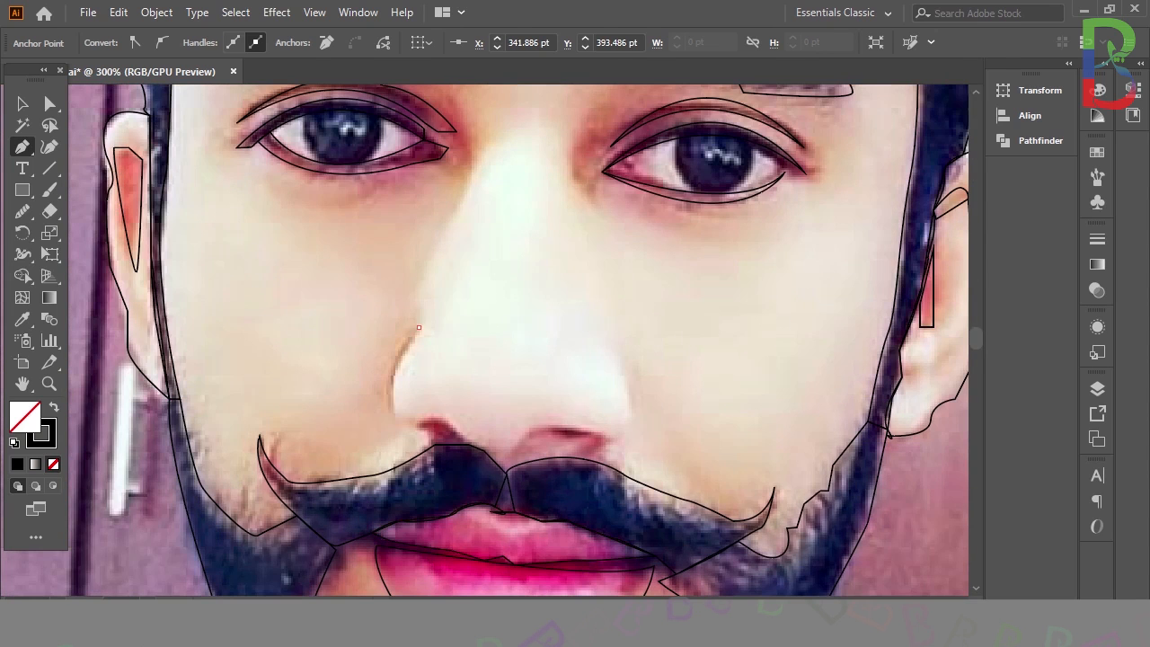
{"action": "left_click_drag", "start_coordinate": [394, 419], "coordinate": [537, 436]}
{"action": "left_click", "coordinate": [394, 420]}
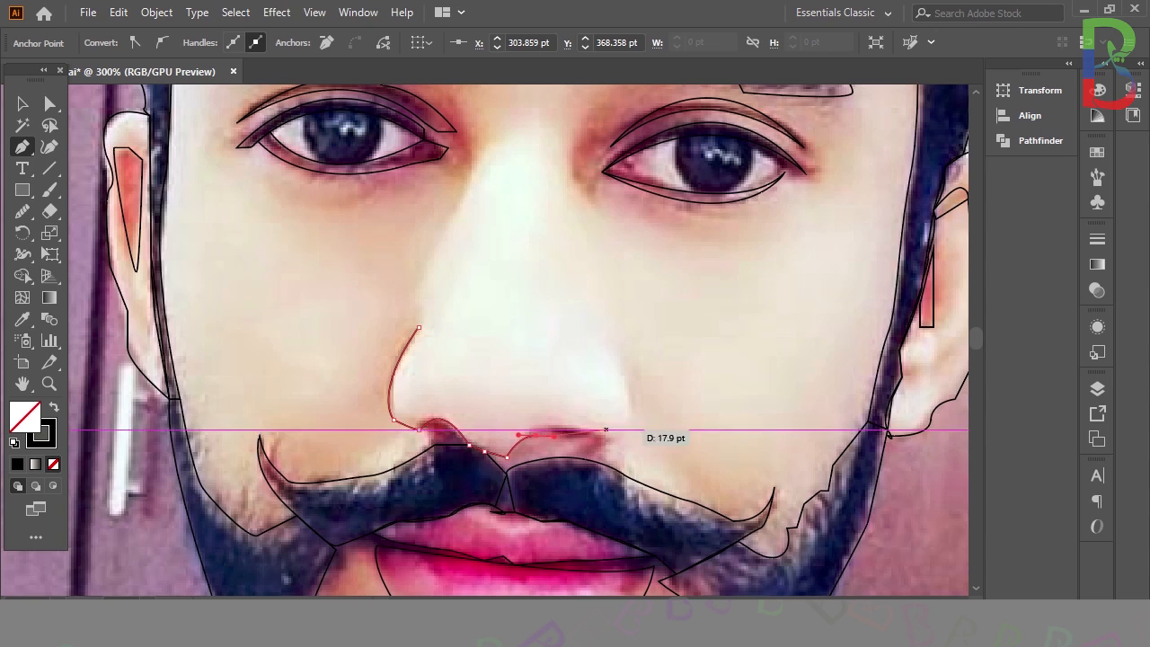
Outline the right nostril and bring the path back along the nose base toward the left nostril, and deselect it.
{"action": "left_click_drag", "start_coordinate": [610, 438], "coordinate": [484, 496]}
{"action": "key", "text": "ctrl+z"}
{"action": "key", "text": "ctrl+z"}
{"action": "left_click", "coordinate": [507, 474]}
{"action": "left_click", "coordinate": [484, 452]}
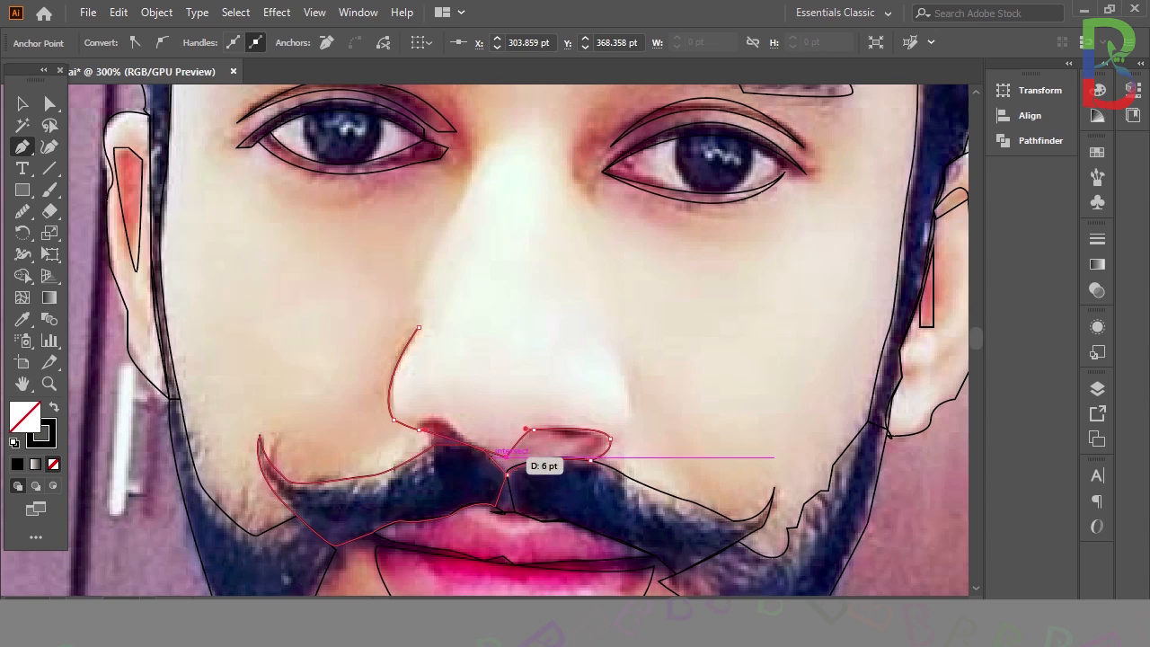
{"action": "left_click", "coordinate": [435, 444]}
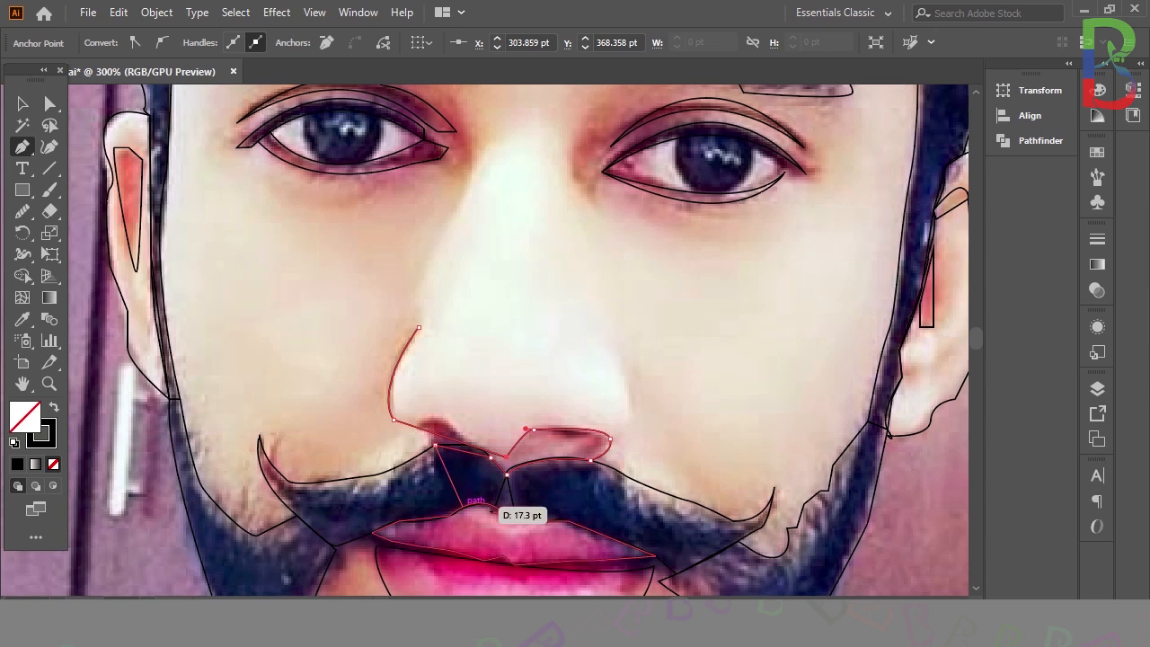
{"action": "left_click", "coordinate": [506, 474]}
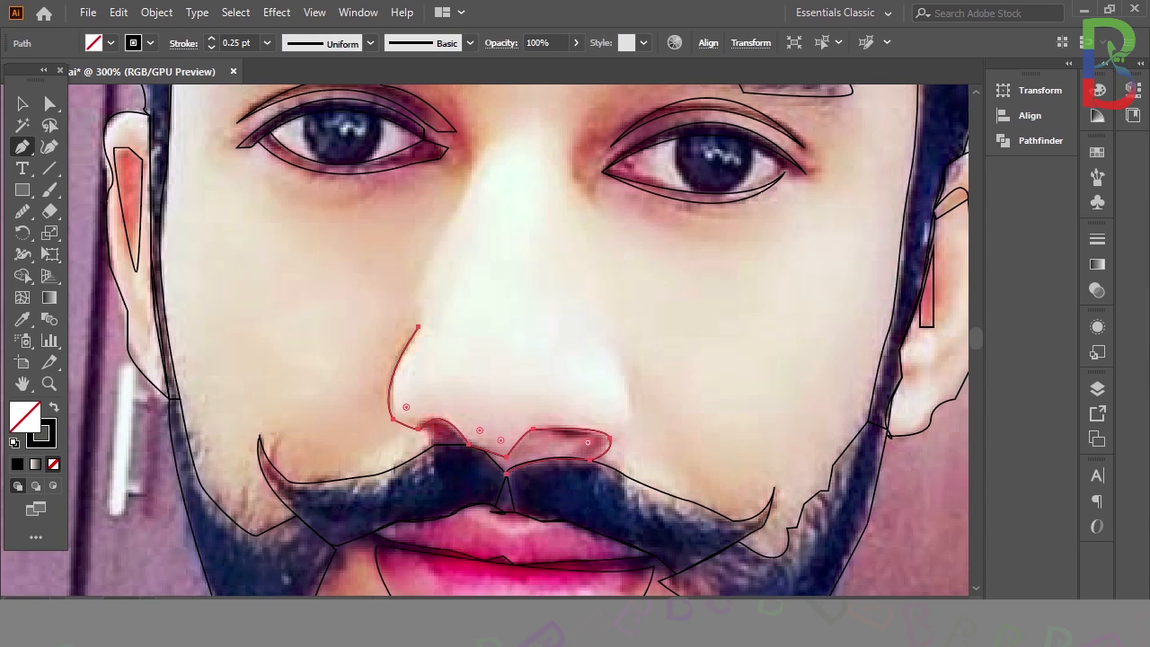
{"action": "left_click_drag", "start_coordinate": [507, 474], "coordinate": [630, 554]}
{"action": "scroll", "coordinate": [733, 320], "scroll_direction": "up", "scroll_amount": 2}
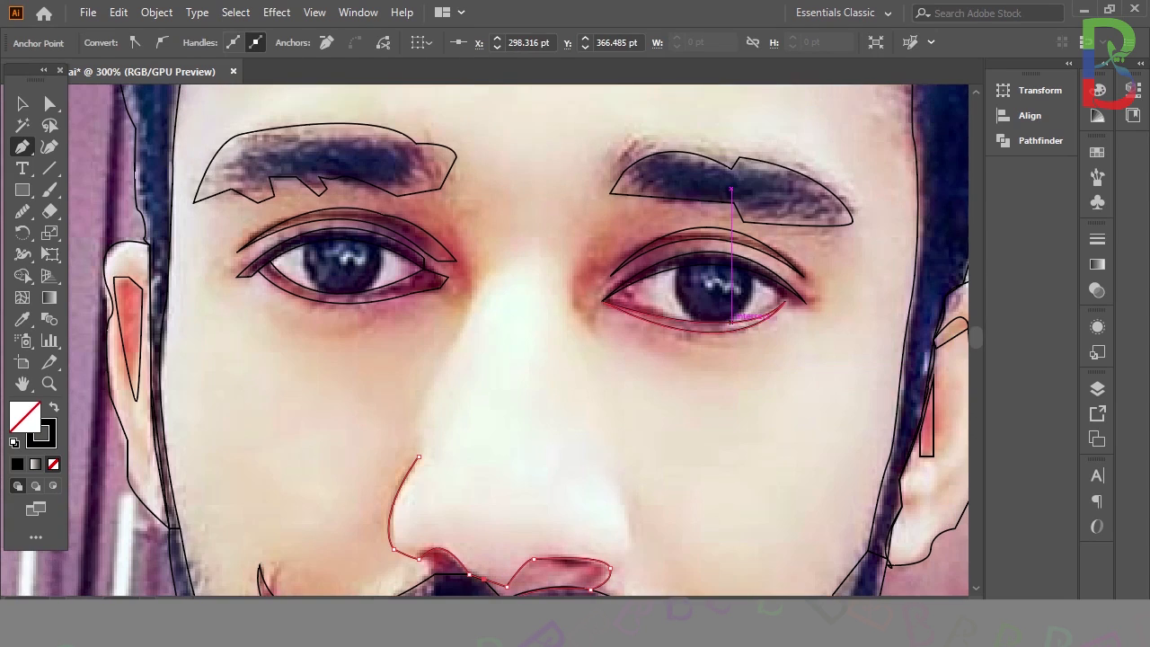
{"action": "key", "text": "ctrl+0"}
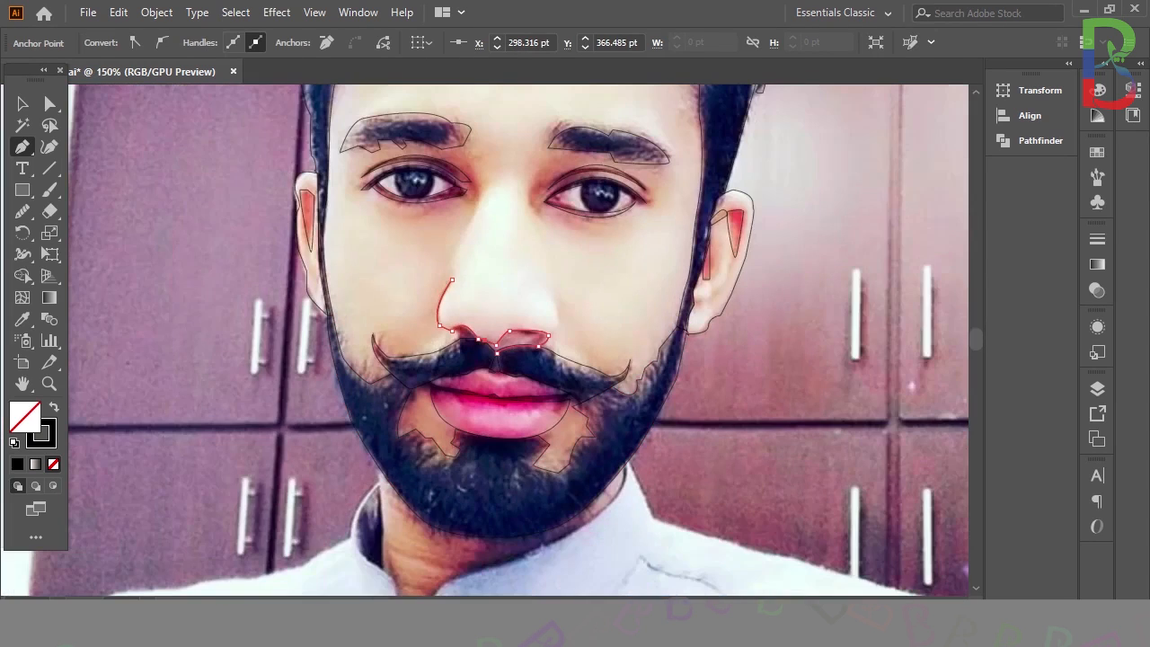
{"action": "key", "text": "ctrl+1"}
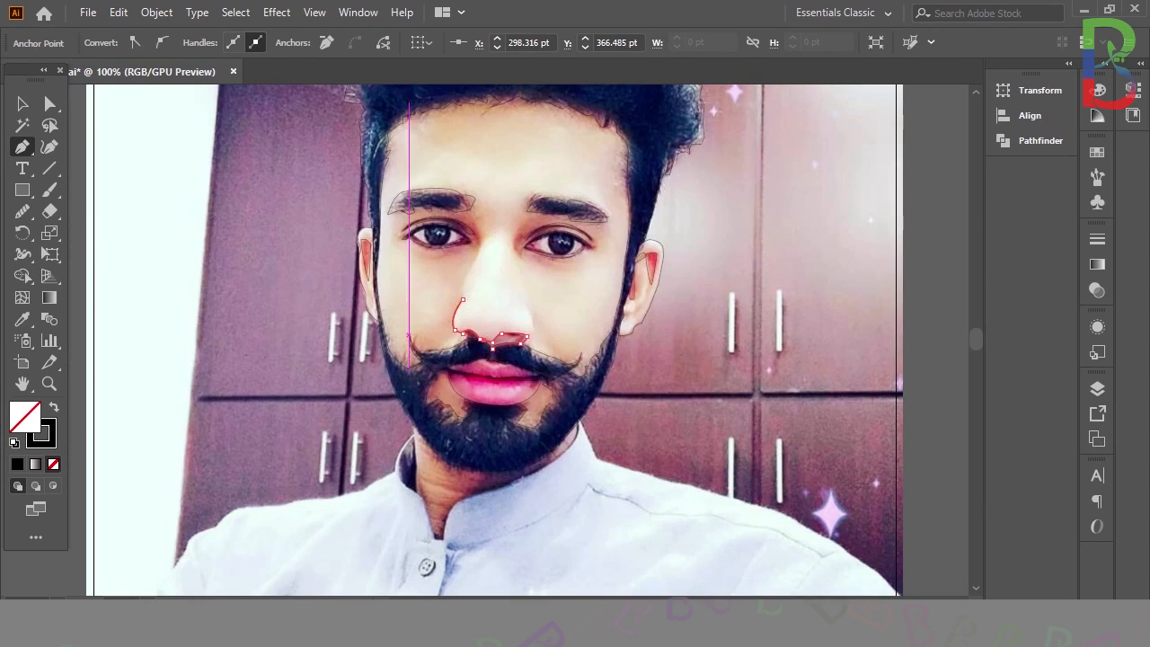
{"action": "key", "text": "v"}
{"action": "key", "text": "ctrl+shift+a"}
{"action": "scroll", "coordinate": [494, 341], "scroll_direction": "up", "scroll_amount": 2}
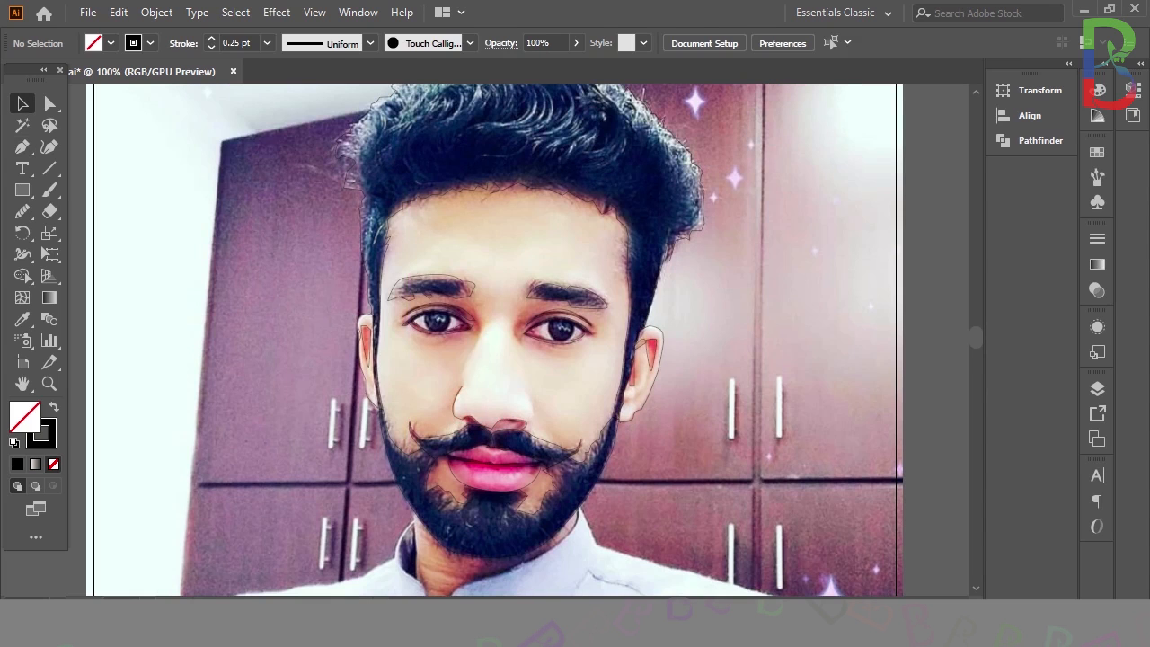
Outline the visible opening of the right eye as a closed almond shape with curved upper and lower edges.
{"action": "key", "text": "ctrl+equal"}
{"action": "key", "text": "ctrl+equal"}
{"action": "key", "text": "ctrl+equal"}
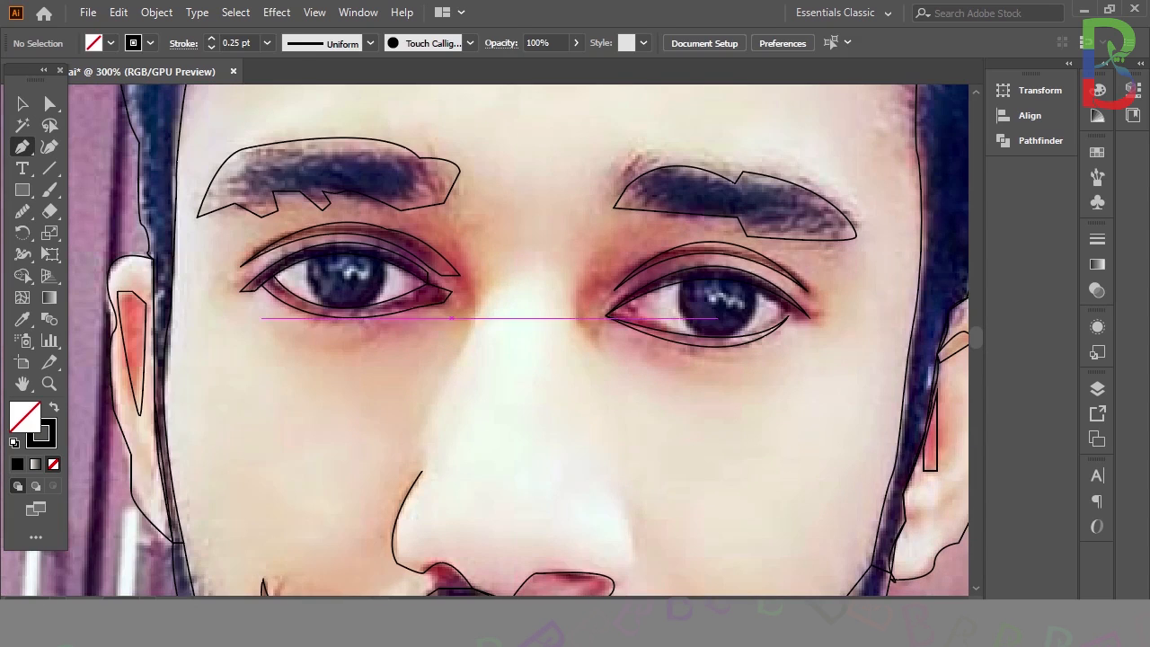
{"action": "left_click_drag", "start_coordinate": [788, 313], "coordinate": [488, 385]}
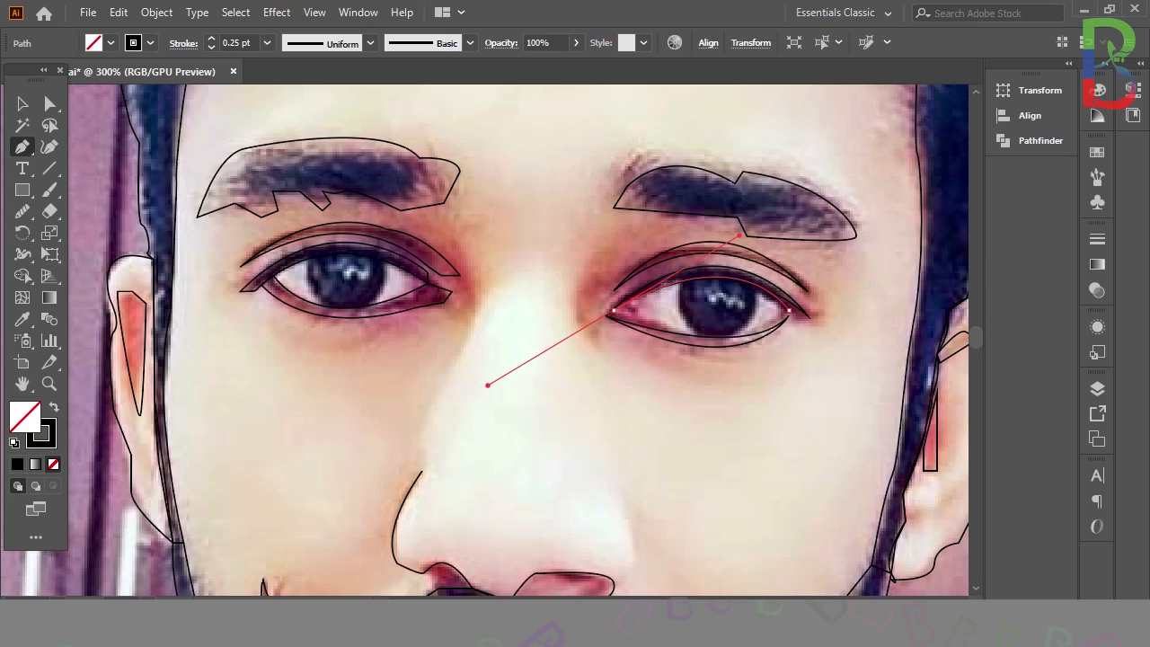
{"action": "left_click", "coordinate": [614, 310]}
{"action": "left_click_drag", "start_coordinate": [789, 311], "coordinate": [845, 252]}
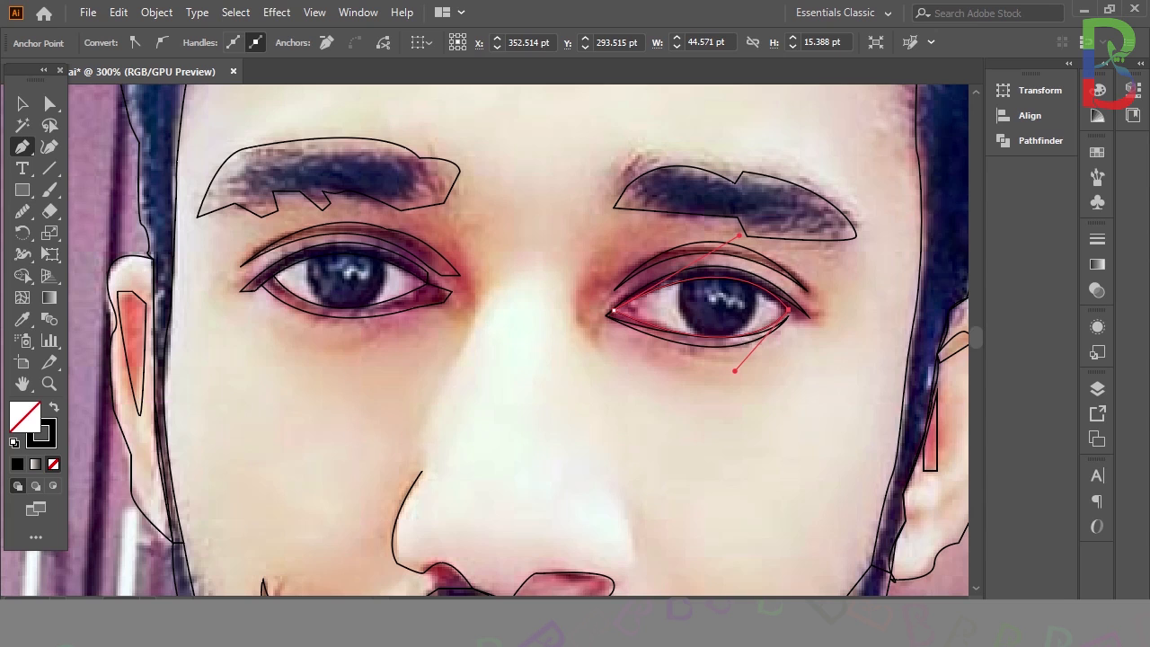
Outline the visible opening of the left eye as a closed almond shape inside the eyelid lines.
{"action": "left_click", "coordinate": [261, 275]}
{"action": "left_click", "coordinate": [428, 284]}
{"action": "left_click_drag", "start_coordinate": [273, 275], "coordinate": [181, 328]}
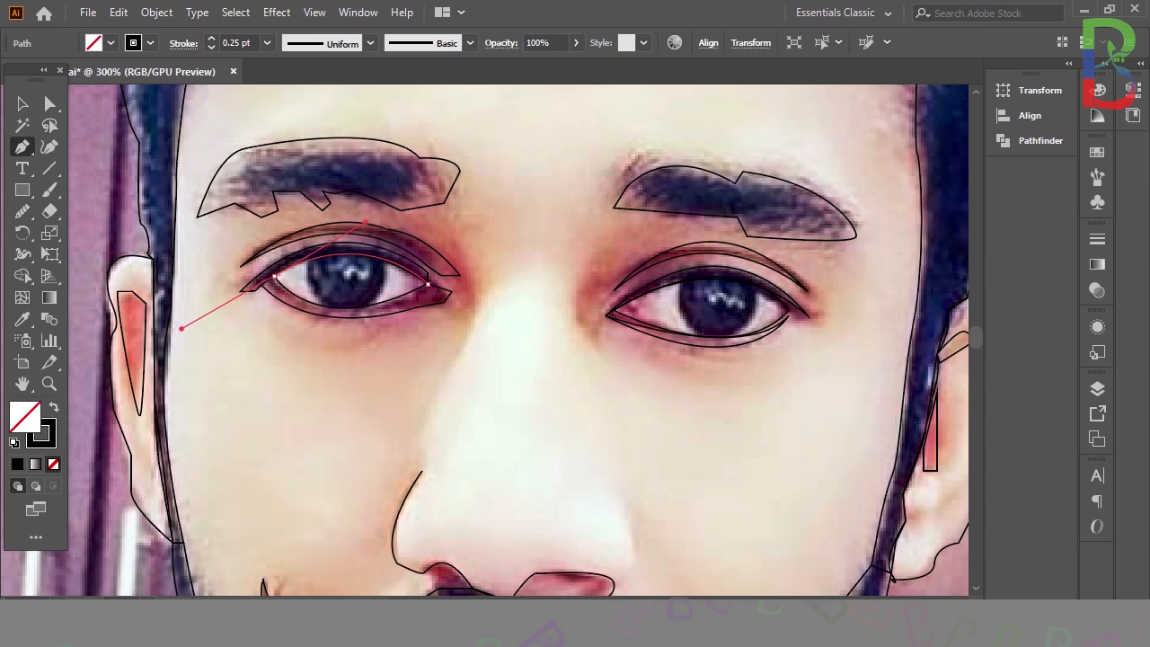
{"action": "left_click", "coordinate": [275, 276]}
{"action": "left_click_drag", "start_coordinate": [427, 284], "coordinate": [322, 342]}
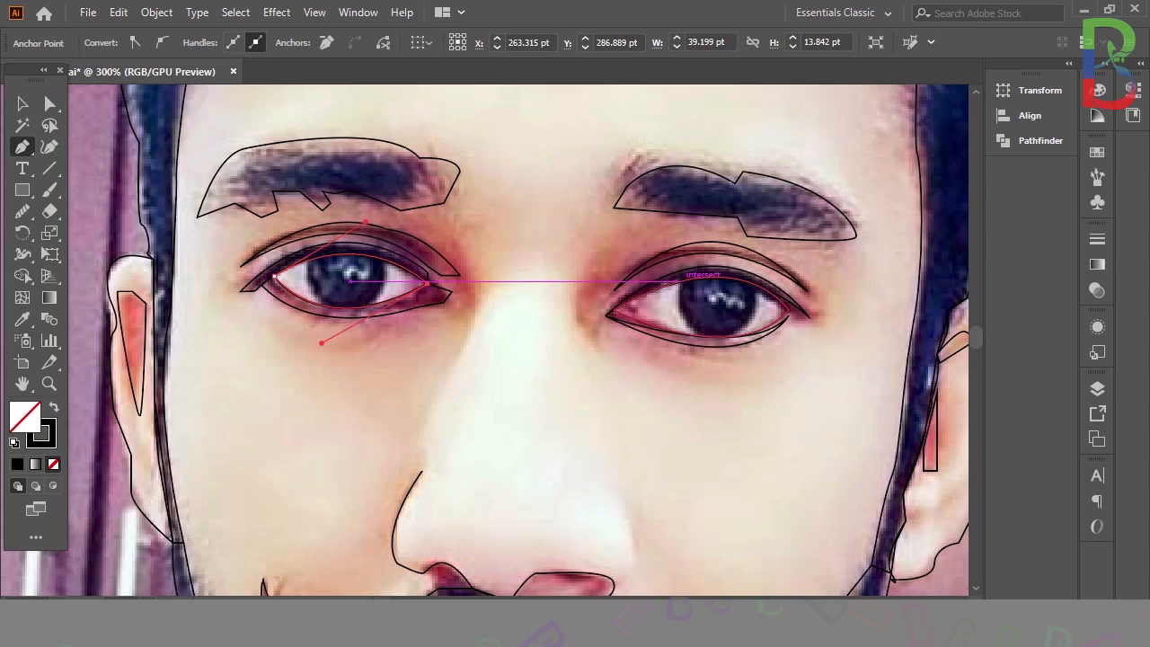
Trace the right eye's iris as a closed rounded outline that is flattened along the upper lid.
{"action": "left_click", "coordinate": [682, 281]}
{"action": "left_click_drag", "start_coordinate": [692, 333], "coordinate": [715, 357]}
{"action": "left_click", "coordinate": [691, 333]}
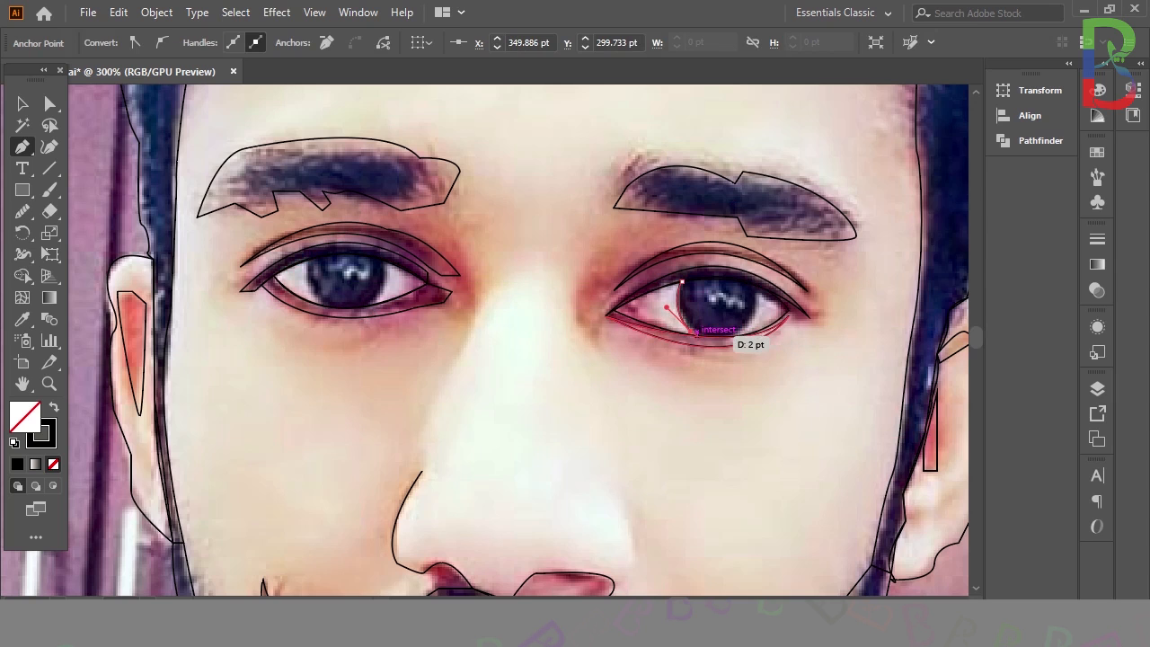
{"action": "left_click", "coordinate": [737, 337]}
{"action": "left_click_drag", "start_coordinate": [757, 296], "coordinate": [754, 273]}
{"action": "left_click", "coordinate": [757, 297]}
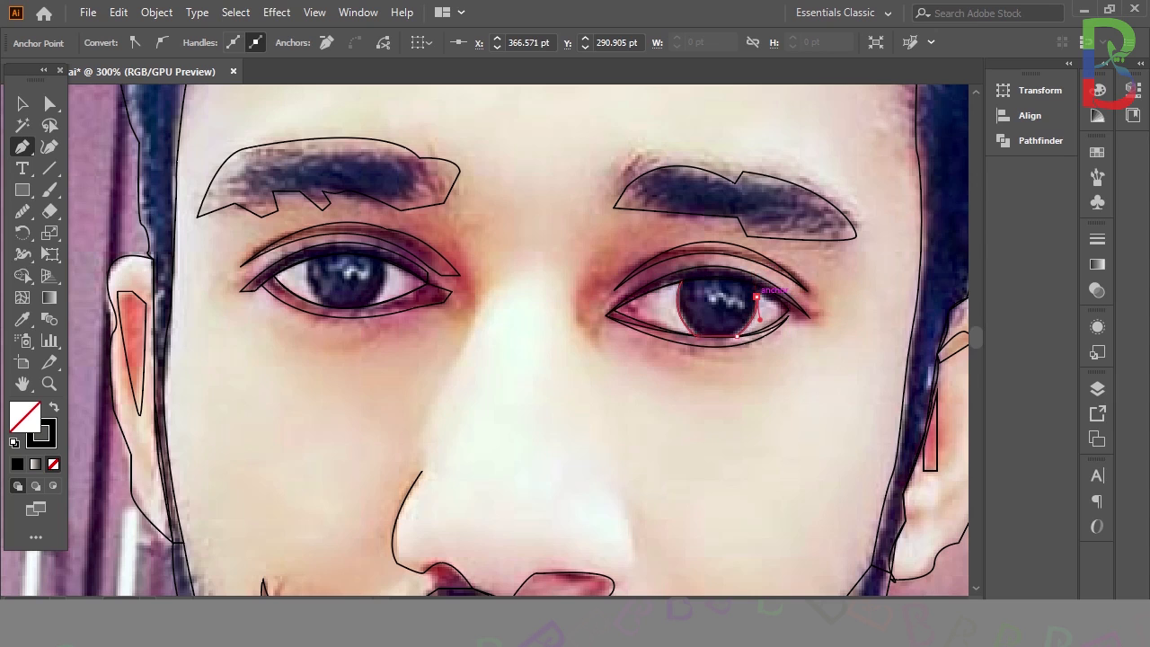
{"action": "left_click_drag", "start_coordinate": [682, 282], "coordinate": [664, 294]}
{"action": "key", "text": "ctrl+z"}
{"action": "left_click", "coordinate": [746, 281]}
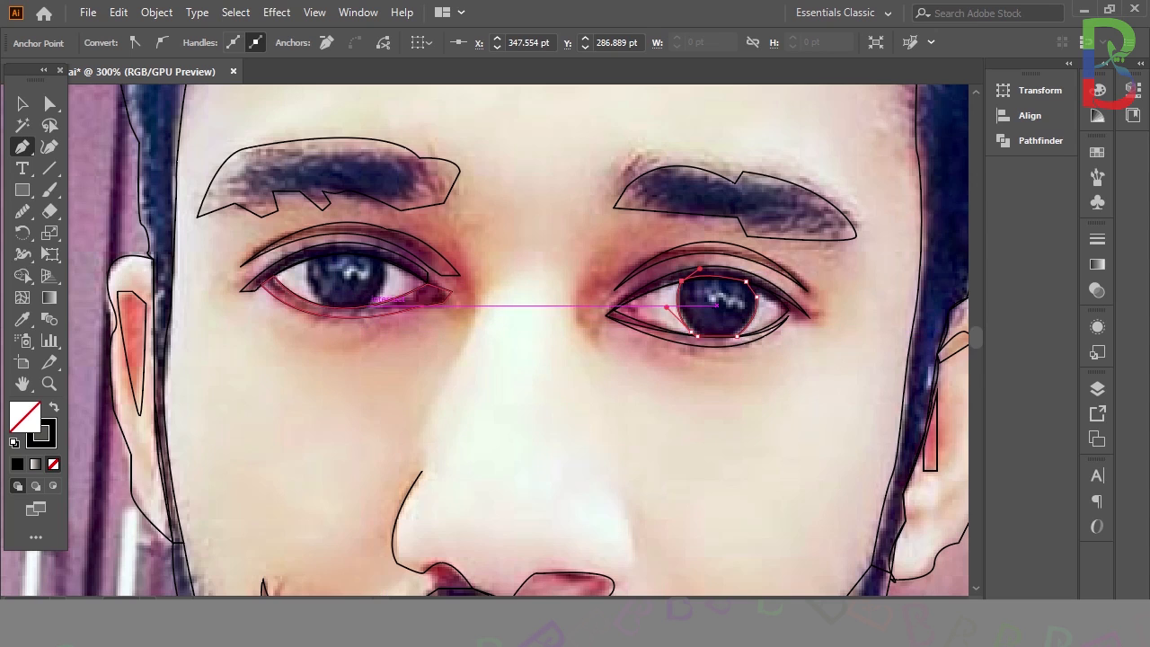
Trace the left eye's iris as a closed rounded outline cut off by the upper lid, and deselect it.
{"action": "left_click", "coordinate": [367, 306]}
{"action": "left_click_drag", "start_coordinate": [385, 262], "coordinate": [384, 220]}
{"action": "left_click", "coordinate": [388, 262]}
{"action": "left_click_drag", "start_coordinate": [304, 262], "coordinate": [268, 280]}
{"action": "left_click", "coordinate": [304, 262]}
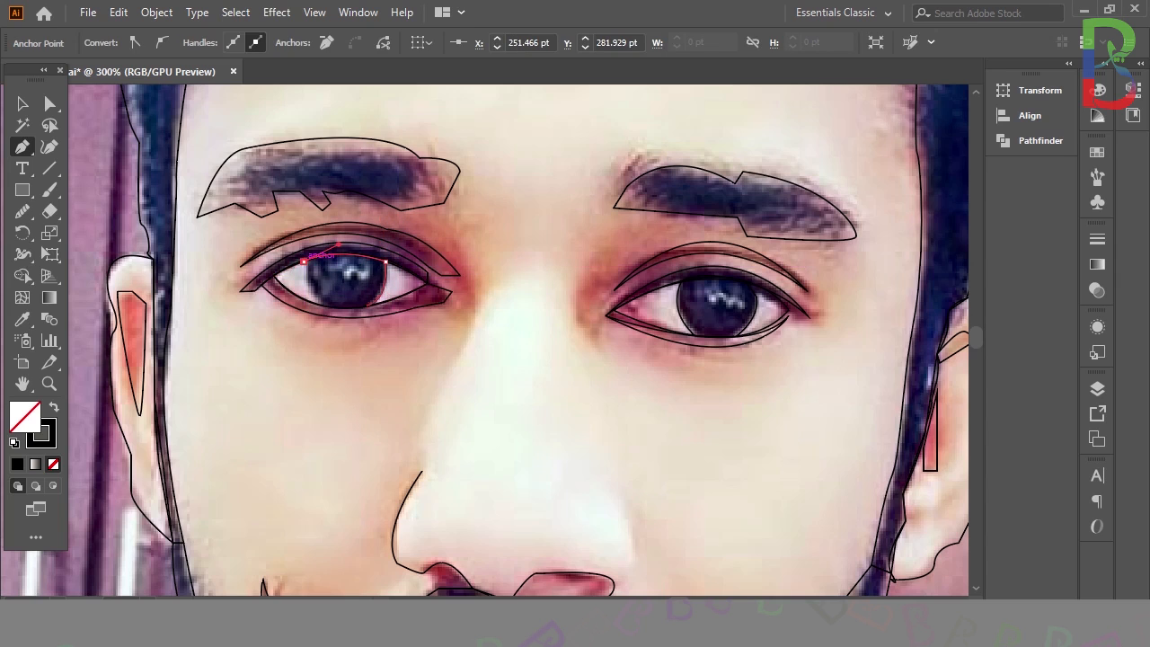
{"action": "left_click_drag", "start_coordinate": [317, 307], "coordinate": [371, 297]}
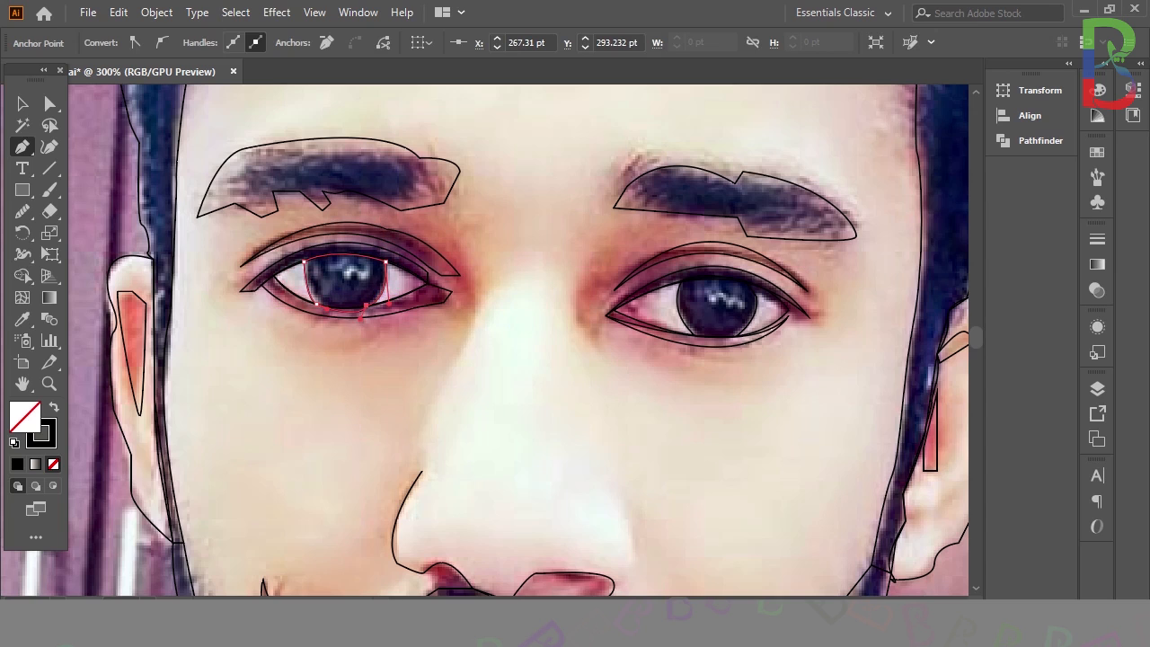
{"action": "key", "text": "v"}
{"action": "key", "text": "ctrl+shift+a"}
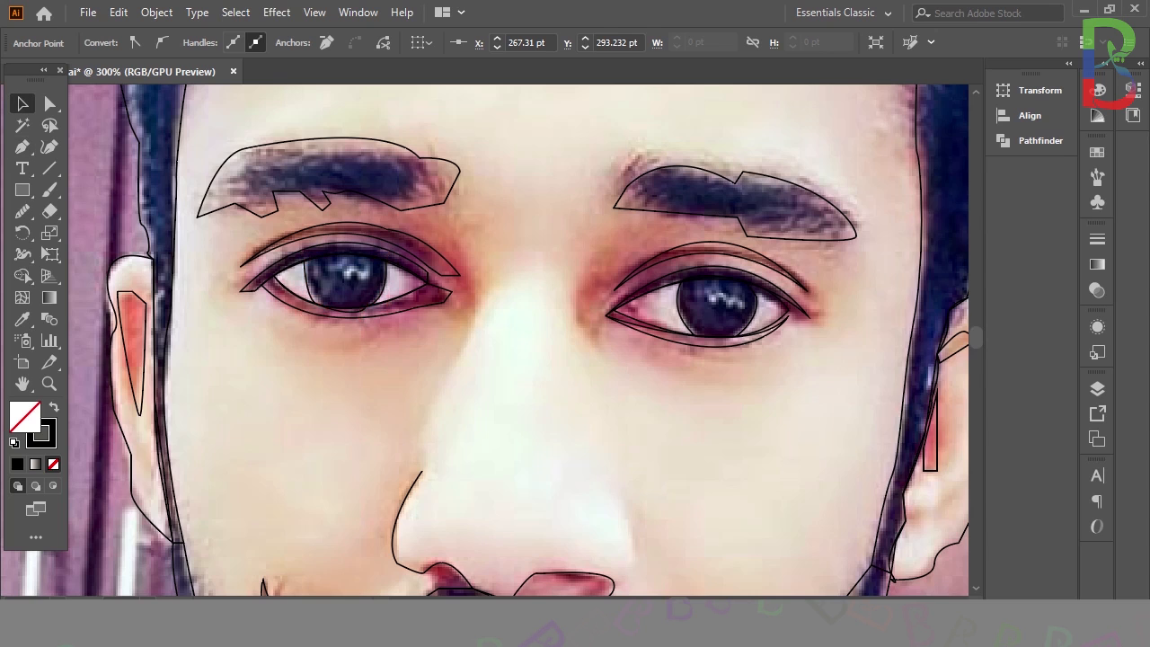
Fill the left eye white with light grey and the left iris with dark navy, using colours sampled from the photo's eyes.
{"action": "left_click", "coordinate": [285, 288]}
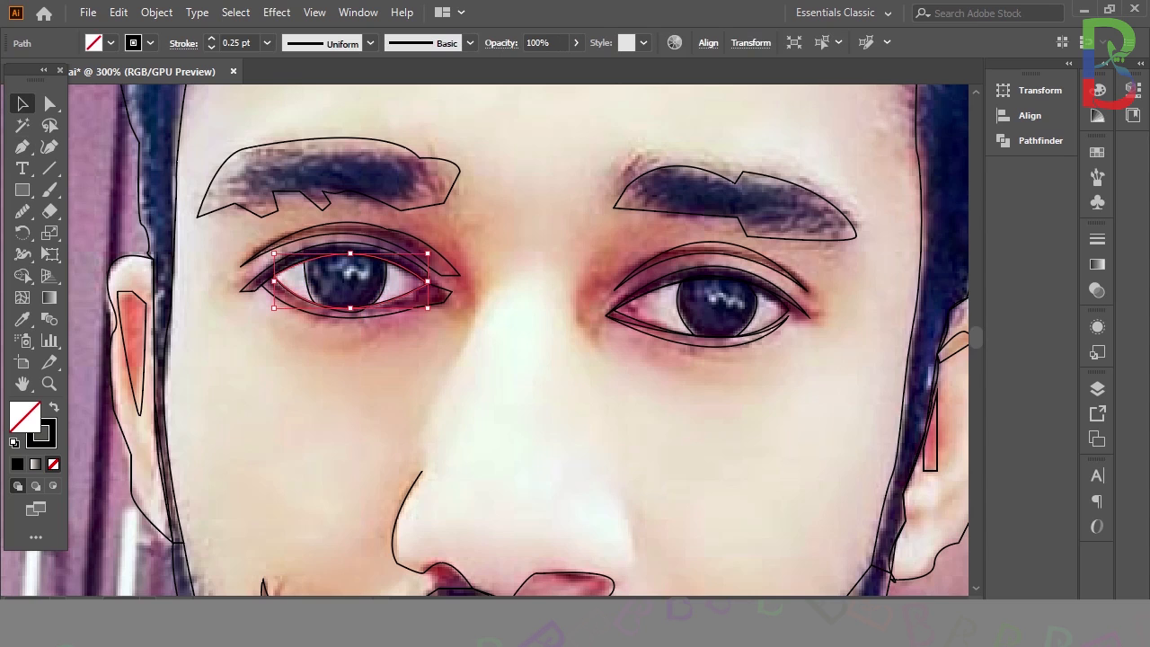
{"action": "left_click", "coordinate": [22, 319]}
{"action": "left_click", "coordinate": [294, 278]}
{"action": "left_click", "coordinate": [23, 104]}
{"action": "left_click", "coordinate": [386, 284]}
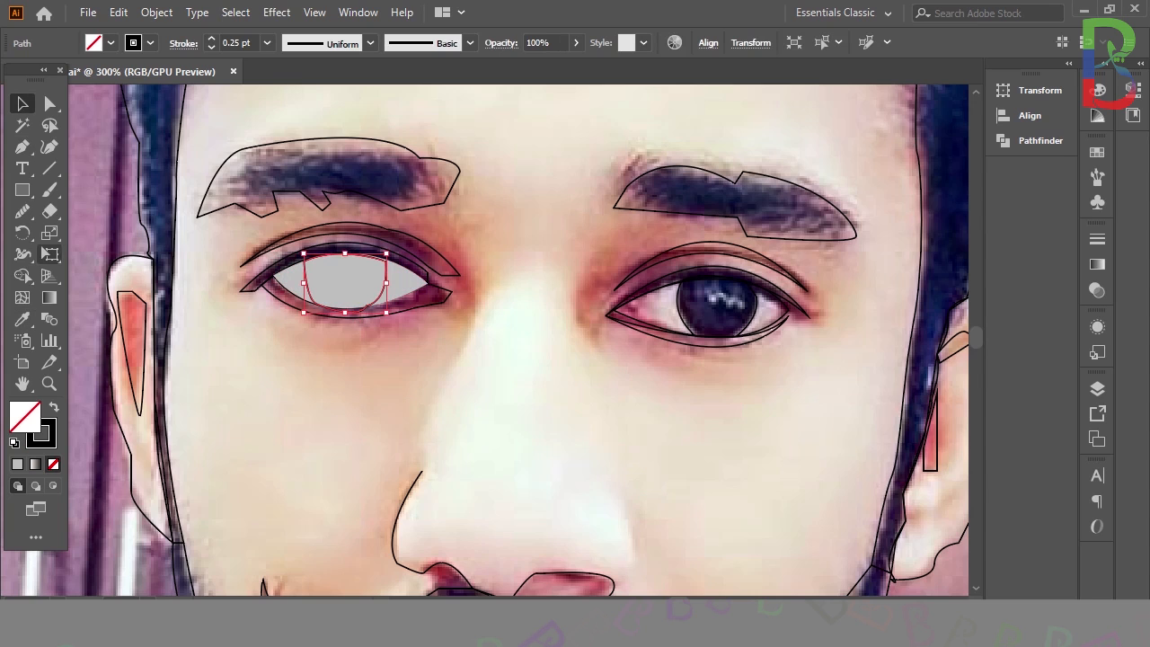
{"action": "left_click", "coordinate": [22, 319]}
{"action": "left_click", "coordinate": [710, 314]}
{"action": "left_click", "coordinate": [22, 104]}
Fill the right eye white with pale pink sampled from the photo and its iris with the left iris's dark navy, and deselect.
{"action": "left_click", "coordinate": [654, 287]}
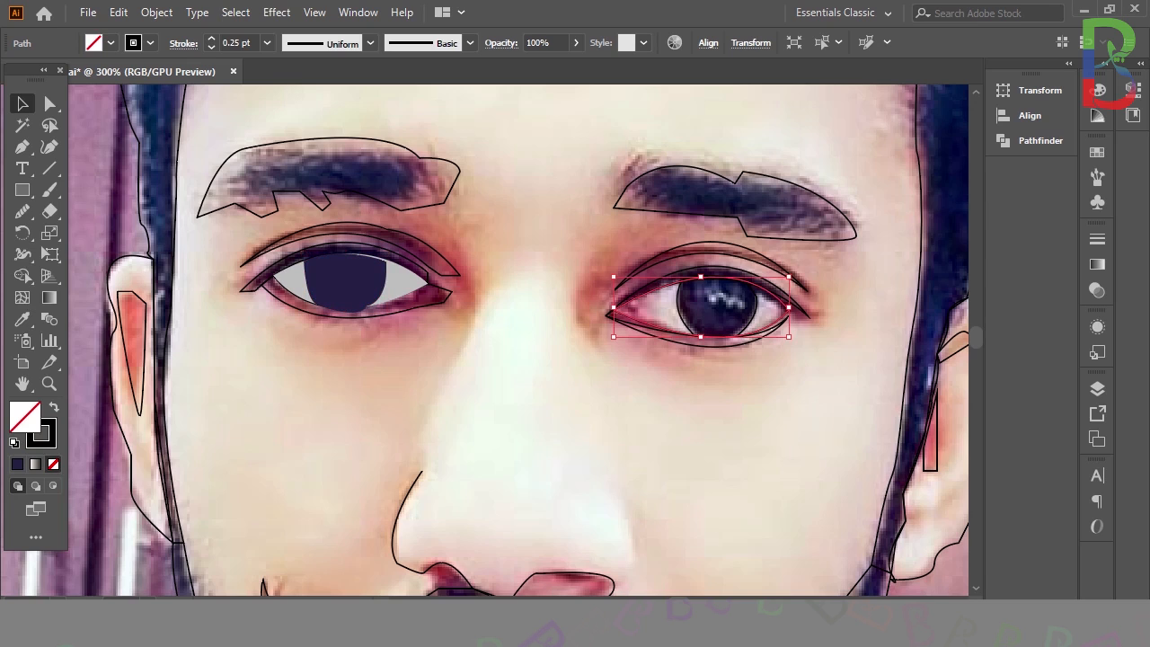
{"action": "key", "text": "i"}
{"action": "left_click", "coordinate": [647, 310]}
{"action": "key", "text": "v"}
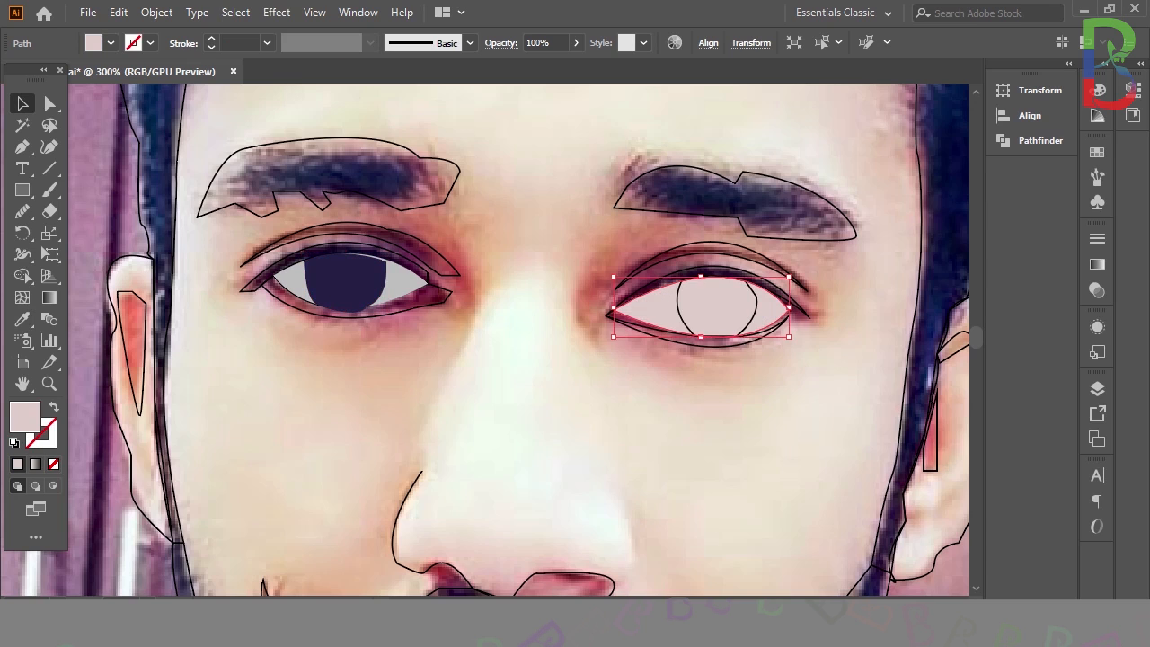
{"action": "left_click", "coordinate": [692, 297]}
{"action": "key", "text": "i"}
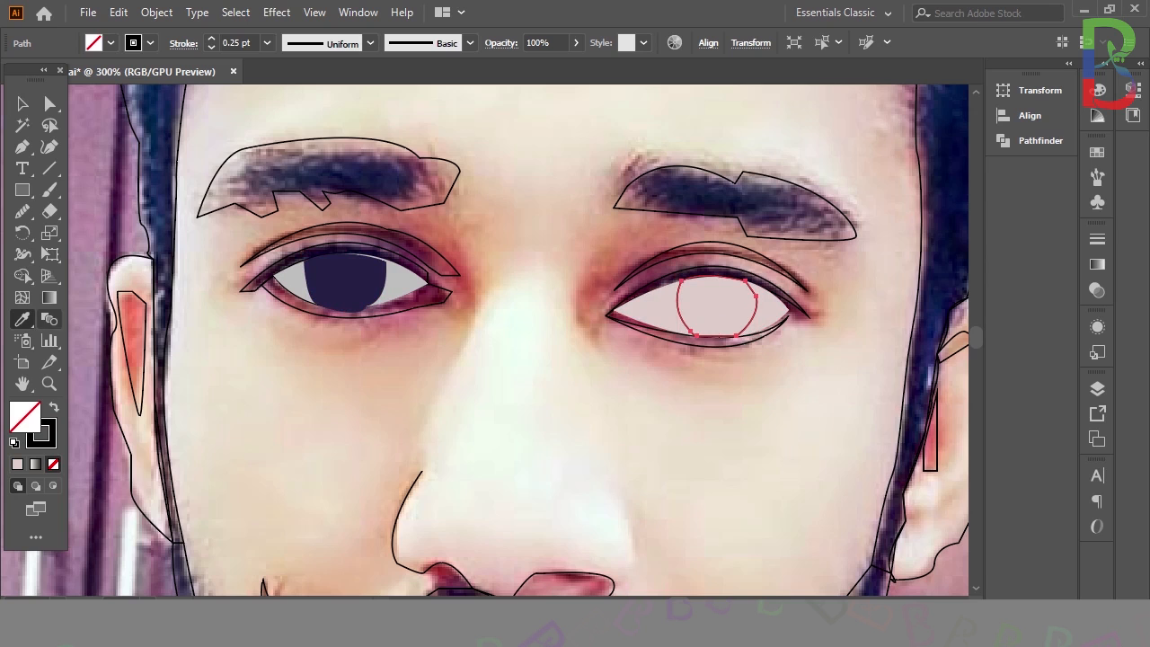
{"action": "left_click", "coordinate": [346, 283]}
{"action": "key", "text": "v"}
{"action": "key", "text": "ctrl+shift+a"}
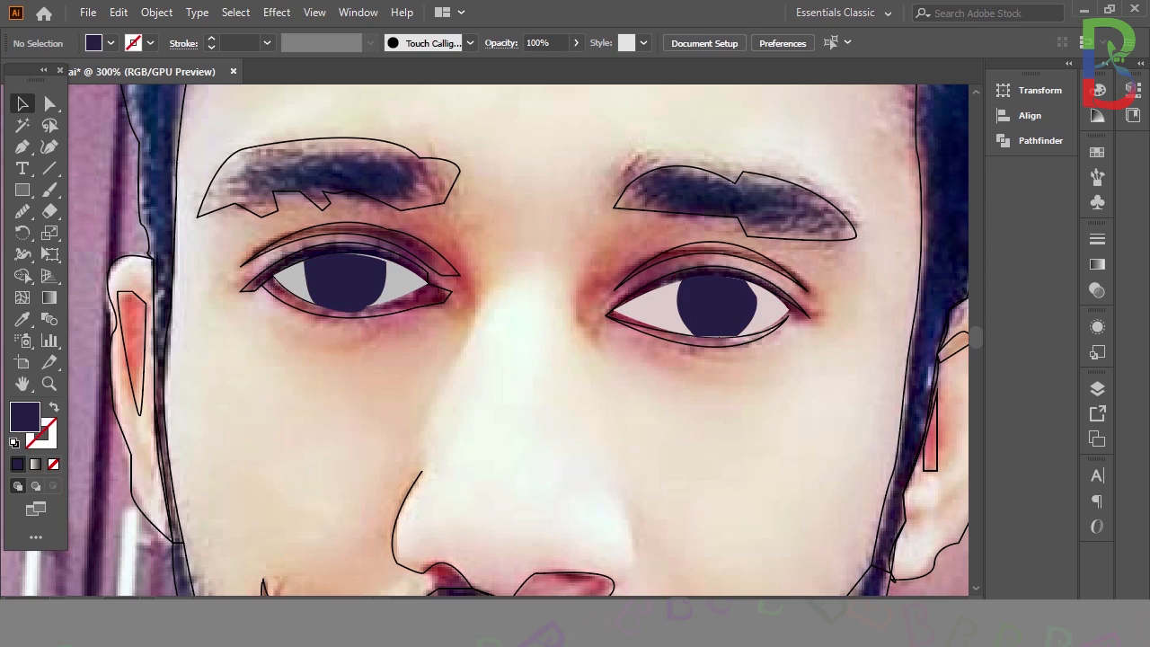
{"action": "key", "text": "ctrl+minus"}
{"action": "key", "text": "ctrl+minus"}
{"action": "key", "text": "ctrl+minus"}
{"action": "key", "text": "ctrl+plus"}
{"action": "key", "text": "ctrl+plus"}
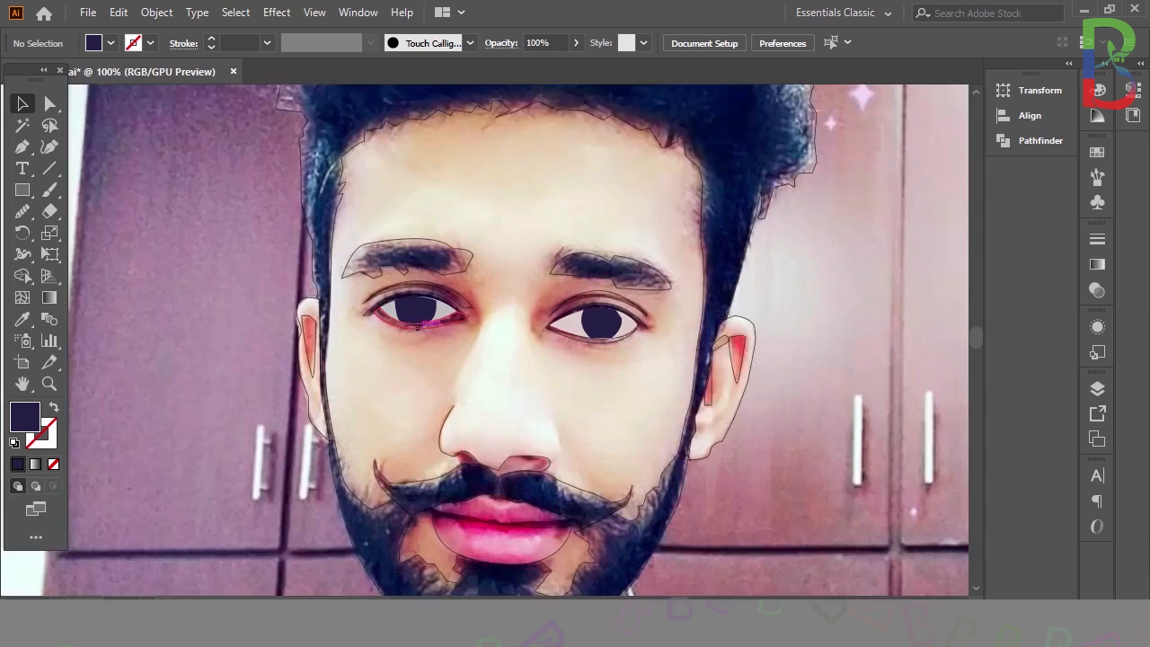
{"action": "scroll", "coordinate": [486, 342], "scroll_direction": "down", "scroll_amount": 5}
{"action": "key", "text": "i"}
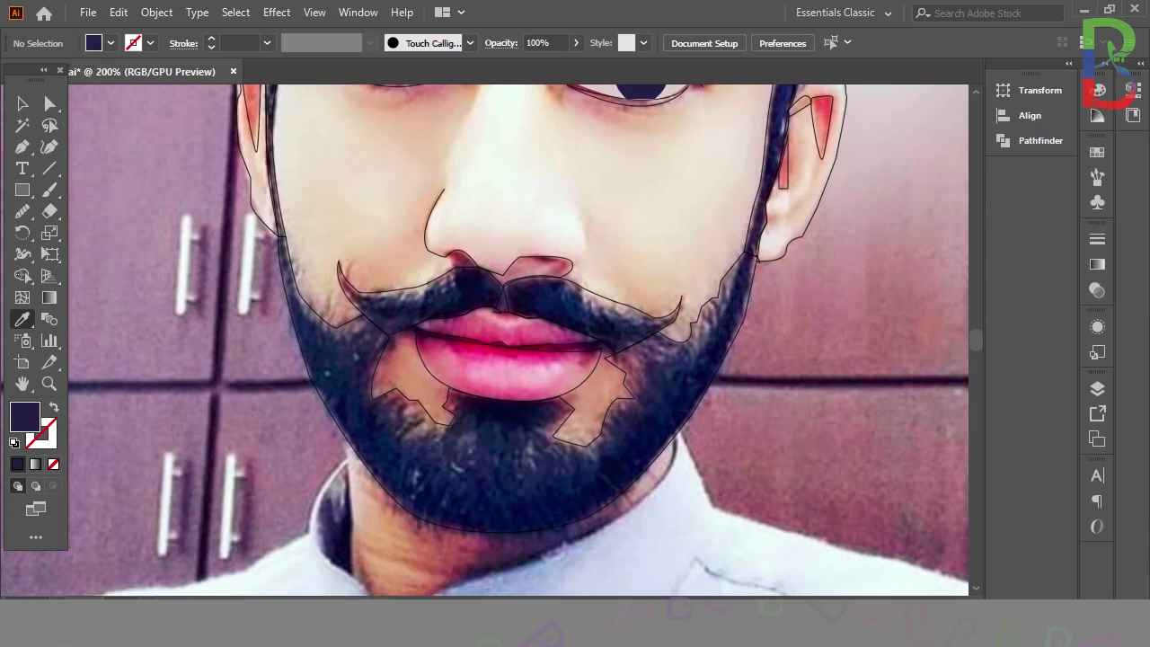
Fill the lower lip with light pink and the upper lip with dark pink, using colours sampled from the photo.
{"action": "left_click", "coordinate": [486, 373], "text": "ctrl"}
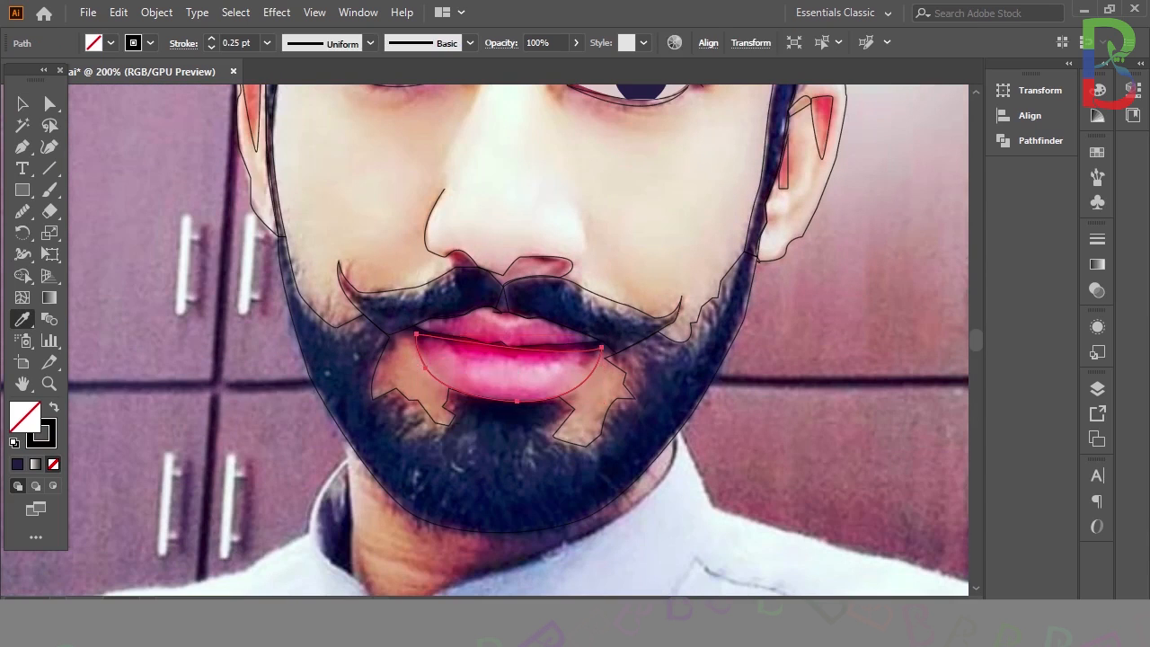
{"action": "left_click", "coordinate": [526, 372]}
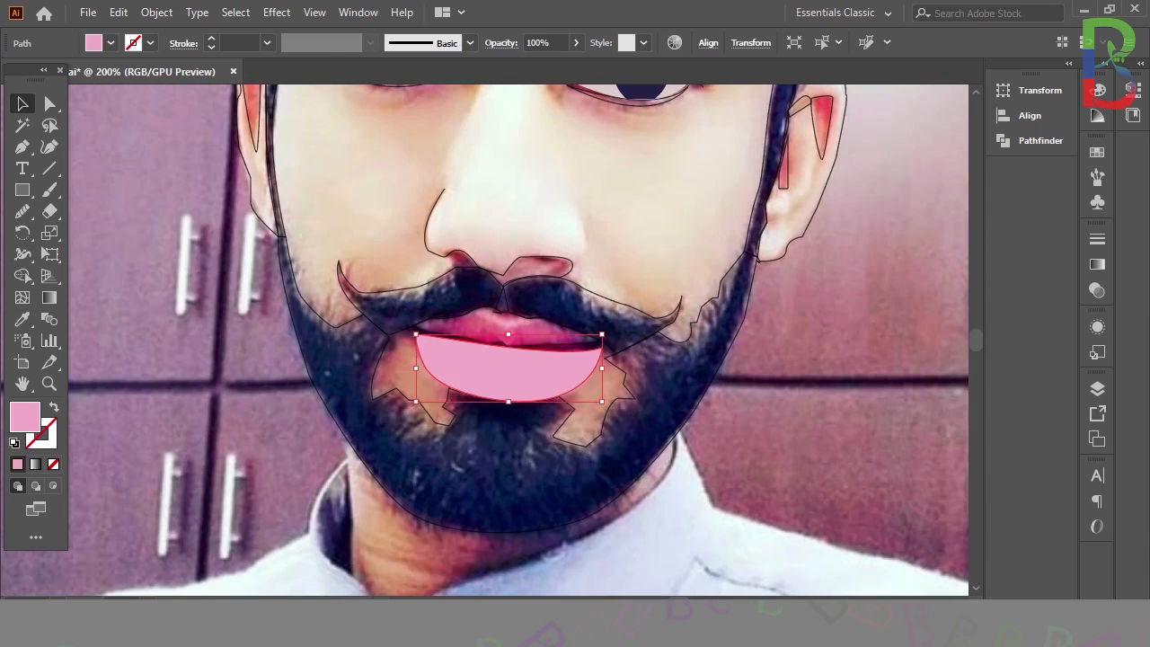
{"action": "left_click", "coordinate": [512, 310], "text": "ctrl"}
{"action": "left_click", "coordinate": [510, 331]}
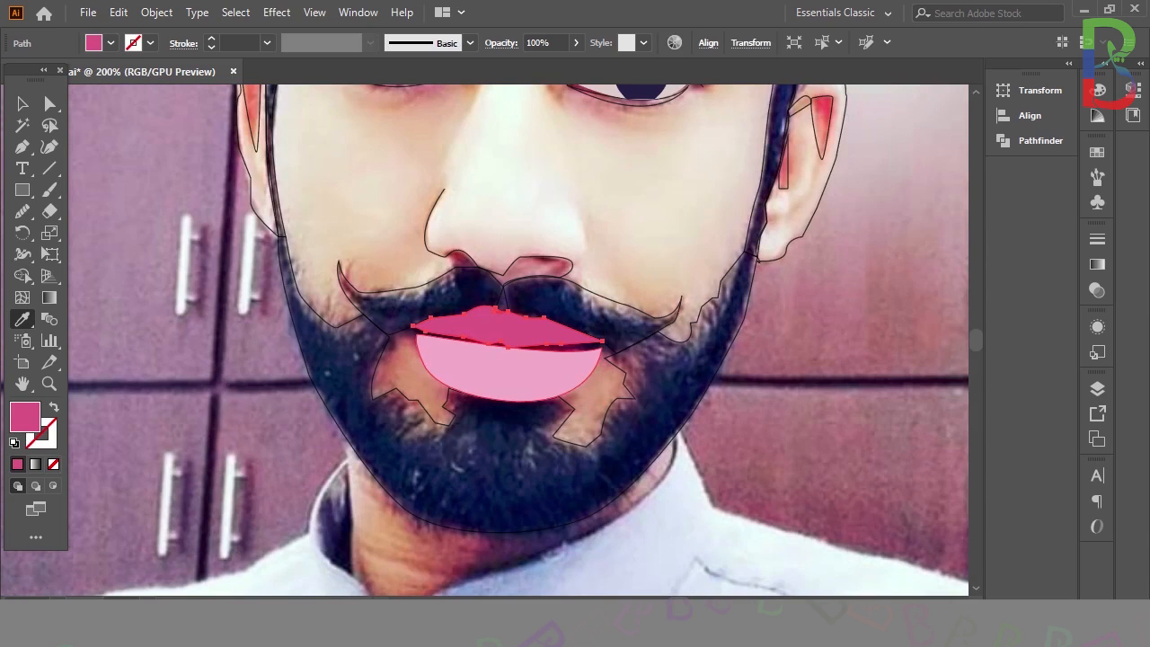
Recolour the lower lip with the upper lip's dark pink and deselect it.
{"action": "left_click", "coordinate": [22, 104]}
{"action": "left_click", "coordinate": [508, 373]}
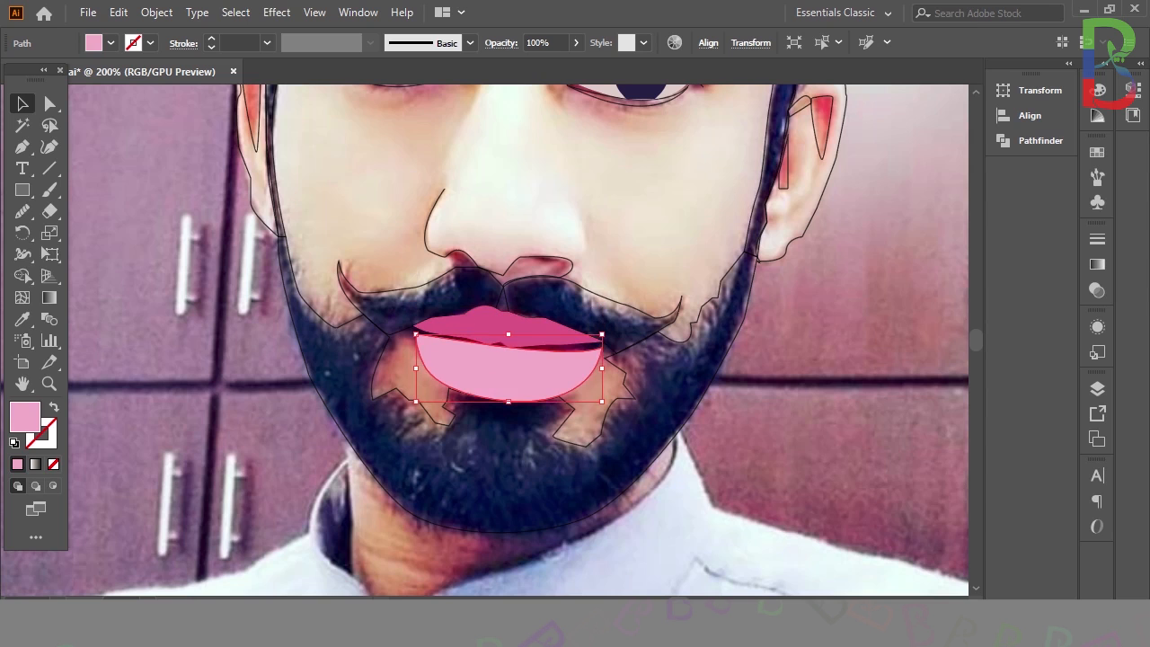
{"action": "key", "text": "i"}
{"action": "left_click", "coordinate": [503, 324]}
{"action": "left_click", "coordinate": [23, 104]}
{"action": "left_click", "coordinate": [144, 171]}
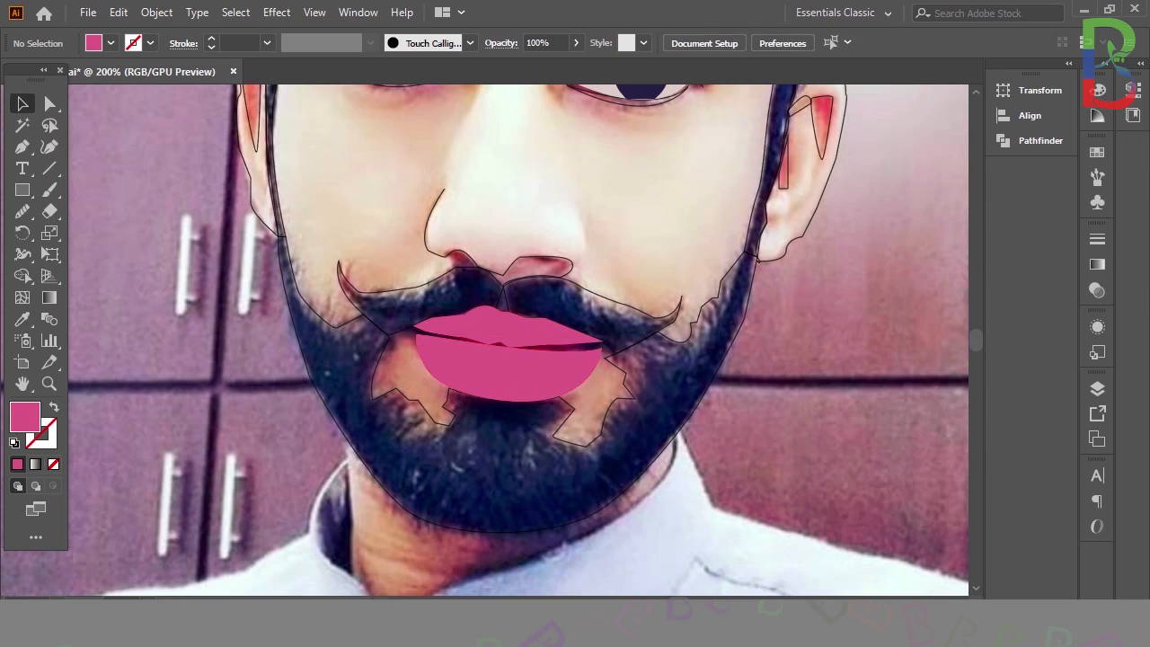
Display the document's layers and toggle Layer 1's visibility off and on to check the traced shapes.
{"action": "key", "text": "ctrl+minus"}
{"action": "key", "text": "ctrl+minus"}
{"action": "key", "text": "ctrl+minus"}
{"action": "key", "text": "F7"}
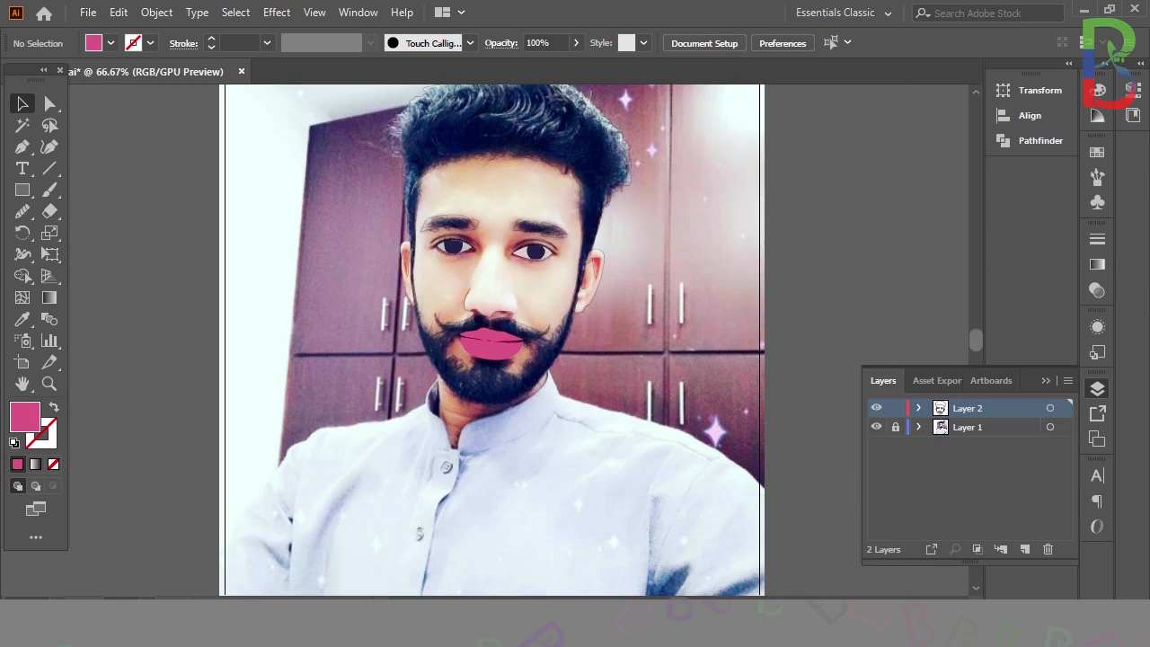
{"action": "left_click", "coordinate": [896, 408]}
{"action": "left_click", "coordinate": [876, 427]}
{"action": "left_click", "coordinate": [876, 427]}
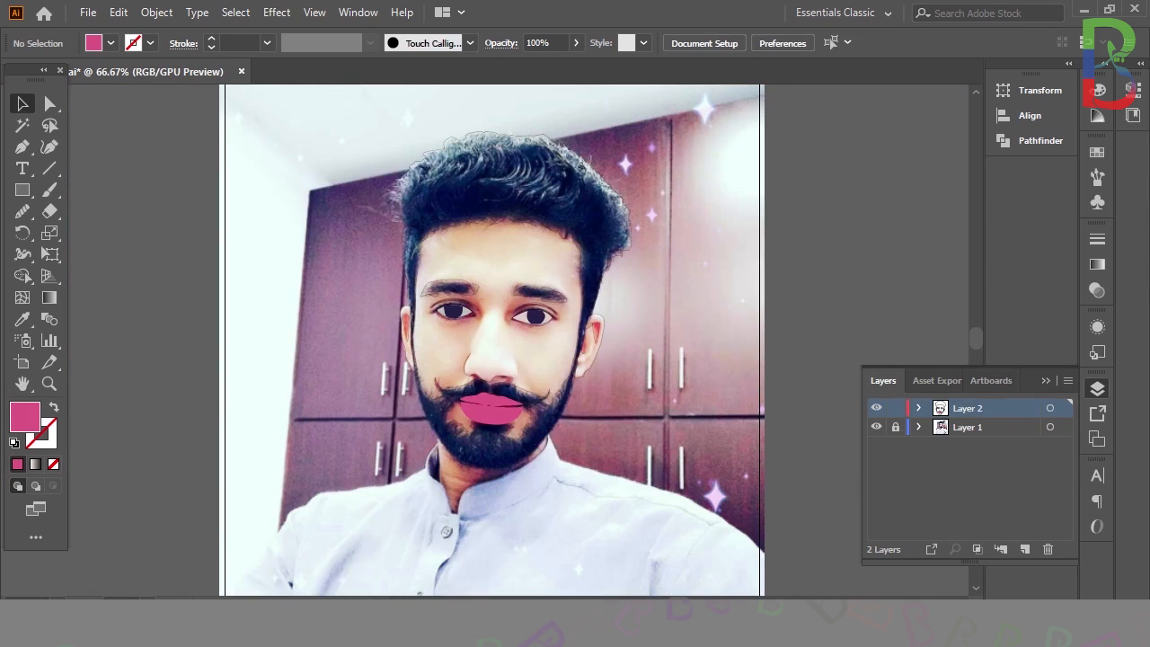
Fill the hair outline with dark blue sampled from the photo's hair.
{"action": "left_click", "coordinate": [529, 136]}
{"action": "key", "text": "i"}
{"action": "left_click", "coordinate": [540, 176]}
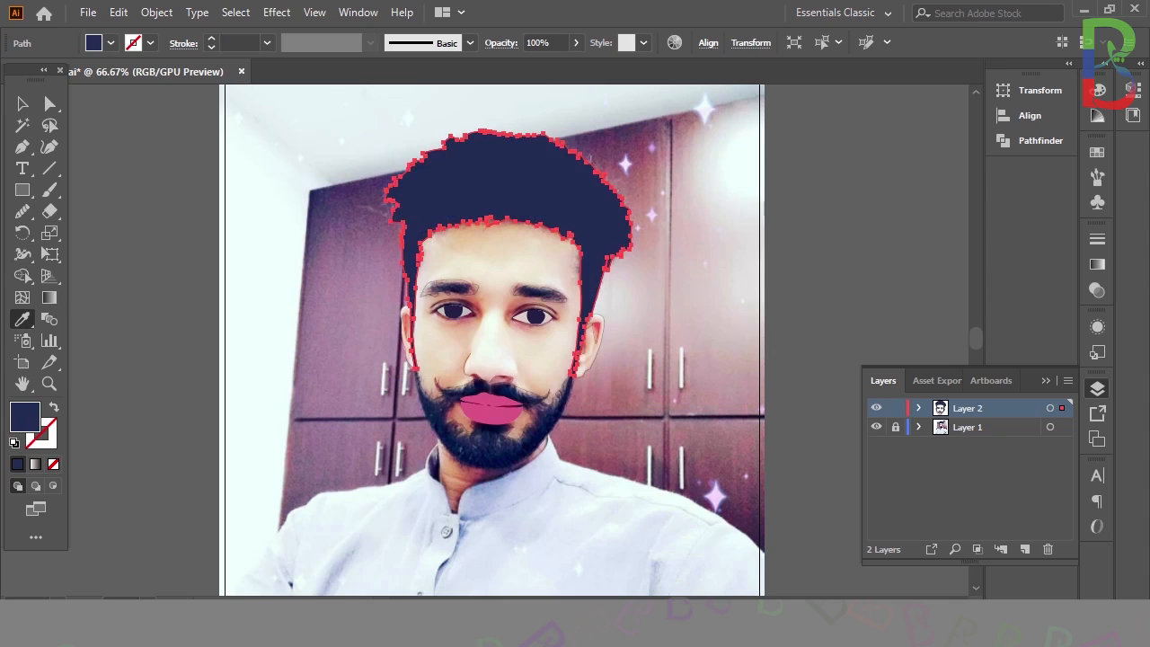
Fill the right half of the moustache with a near-black navy sampled from the photo.
{"action": "key", "text": "v"}
{"action": "left_click", "coordinate": [566, 392]}
{"action": "left_click", "coordinate": [549, 390]}
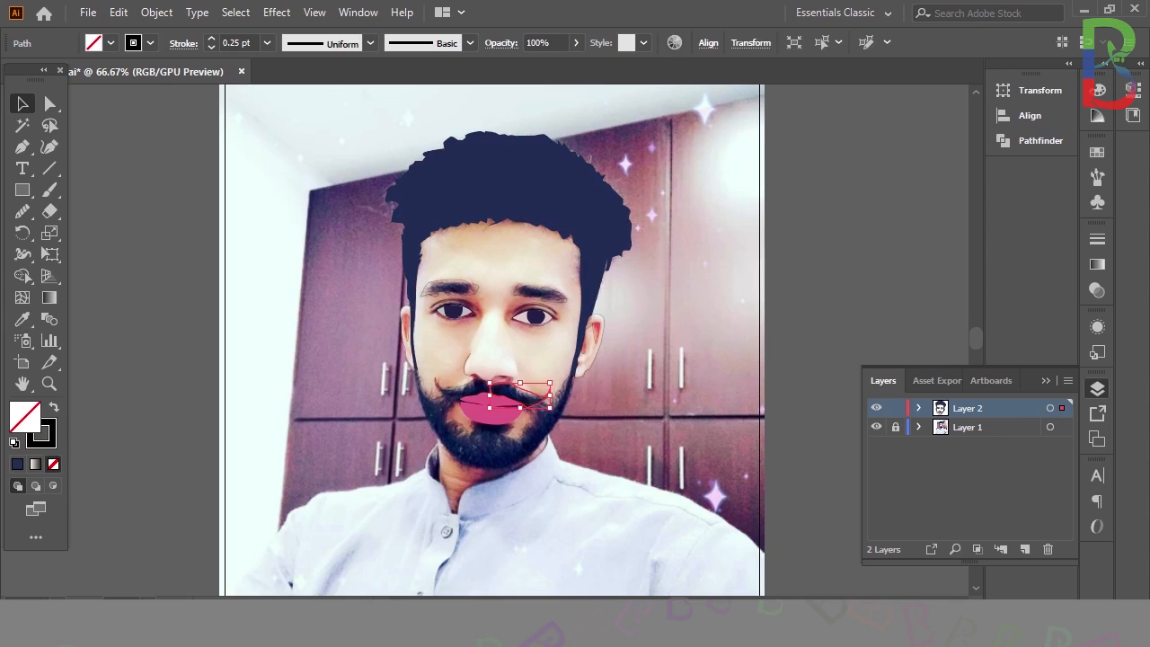
{"action": "key", "text": "i"}
{"action": "left_click", "coordinate": [516, 393]}
{"action": "key", "text": "v"}
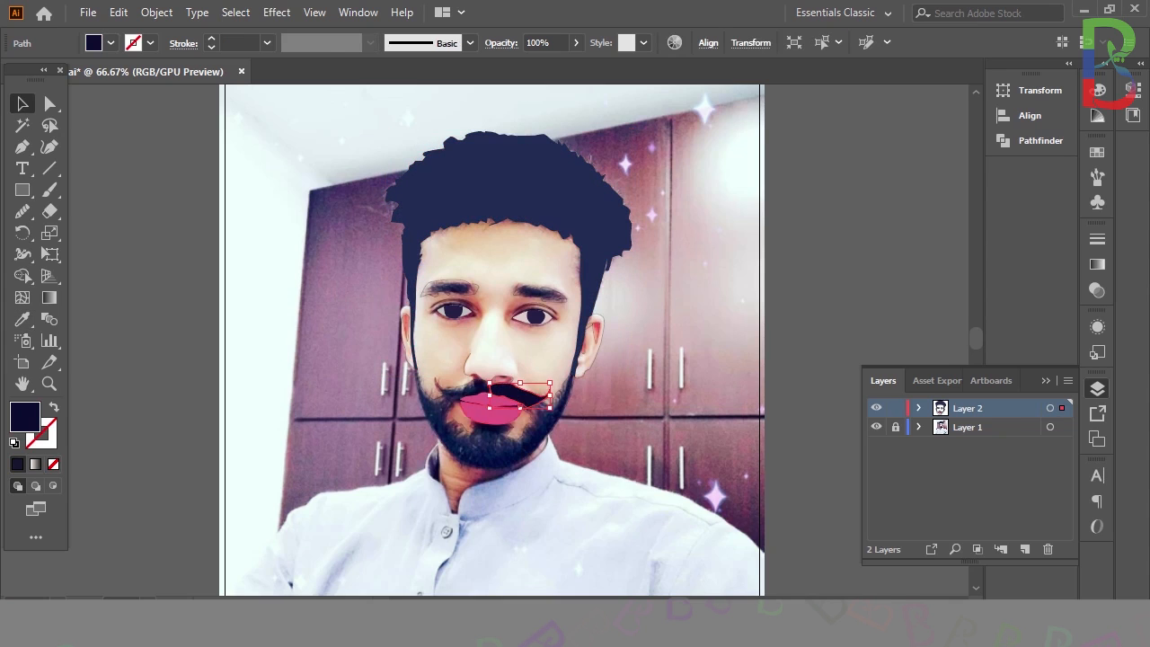
Fill the beard and the left half of the moustache with the right moustache half's near-black navy, and deselect.
{"action": "left_click", "coordinate": [449, 397]}
{"action": "key", "text": "i"}
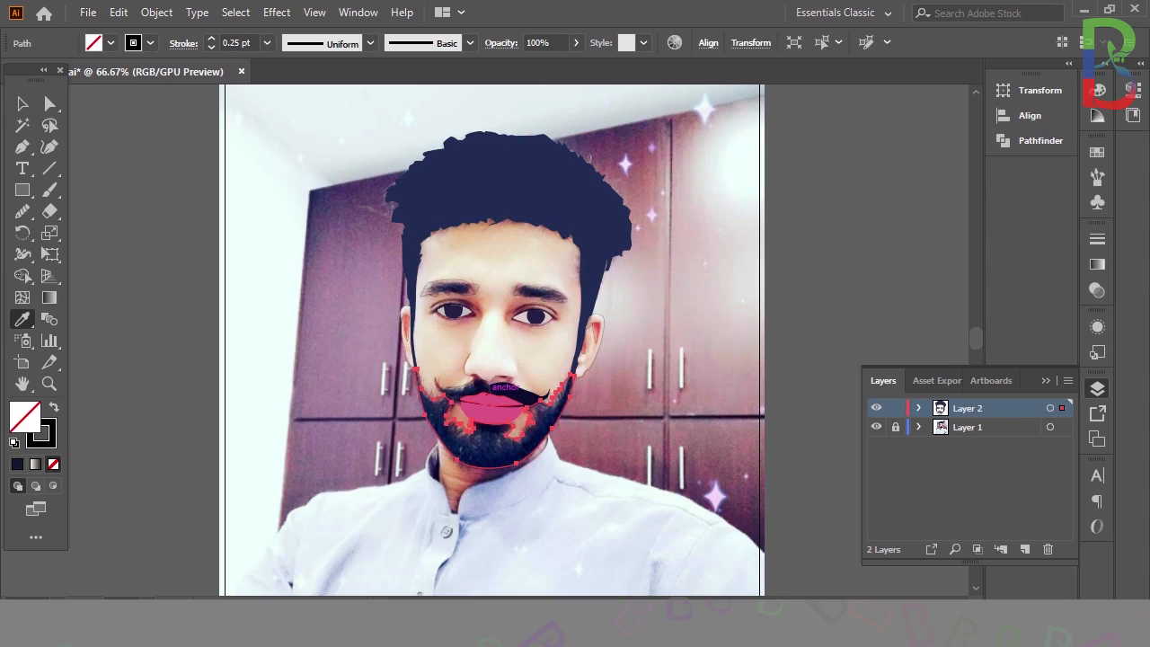
{"action": "left_click", "coordinate": [508, 392]}
{"action": "key", "text": "v"}
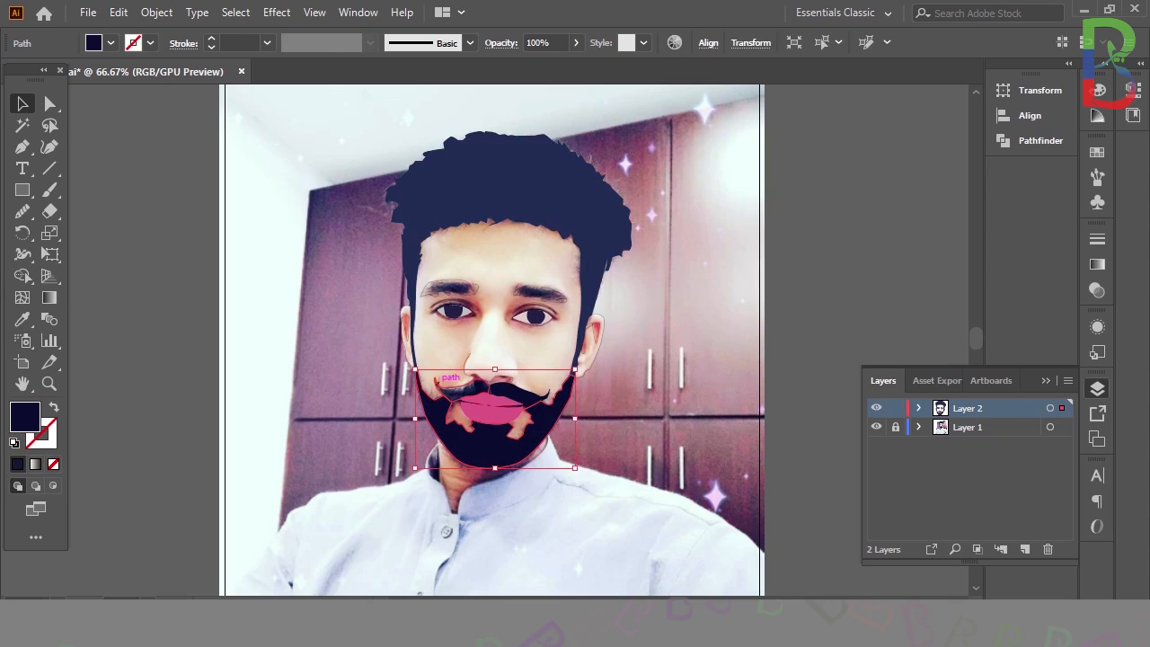
{"action": "left_click", "coordinate": [439, 385]}
{"action": "key", "text": "i"}
{"action": "left_click", "coordinate": [509, 392]}
{"action": "key", "text": "v"}
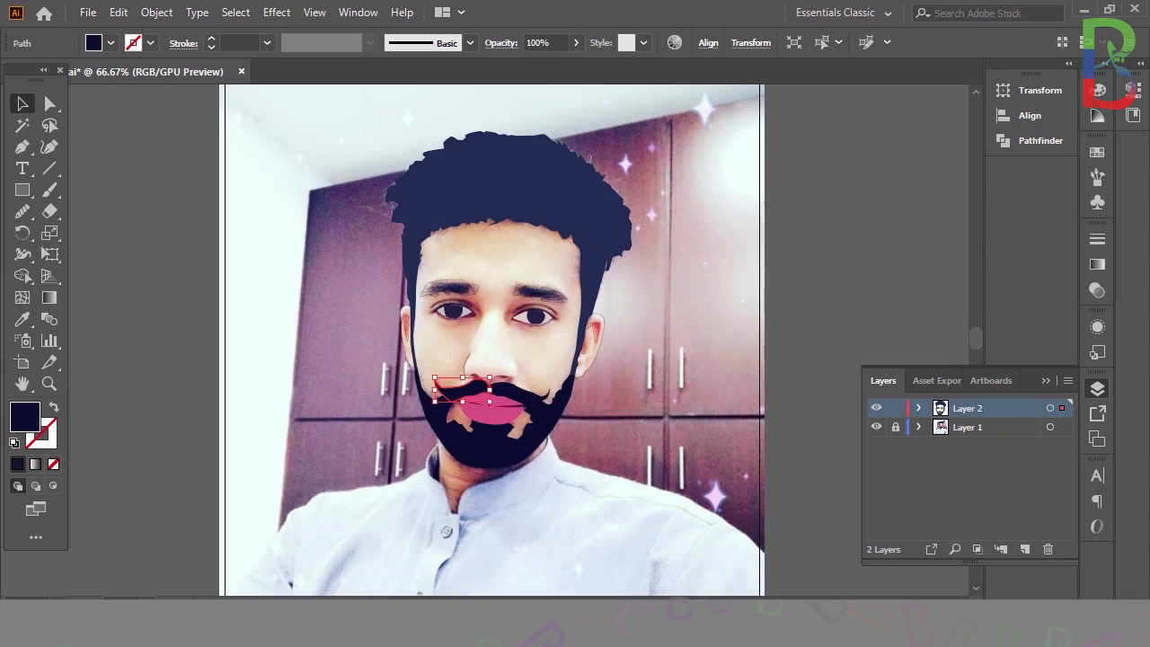
{"action": "key", "text": "ctrl+shift+a"}
Hide the photo on Layer 1 and examine the coloured face shapes both close up and as a whole.
{"action": "left_click", "coordinate": [877, 427]}
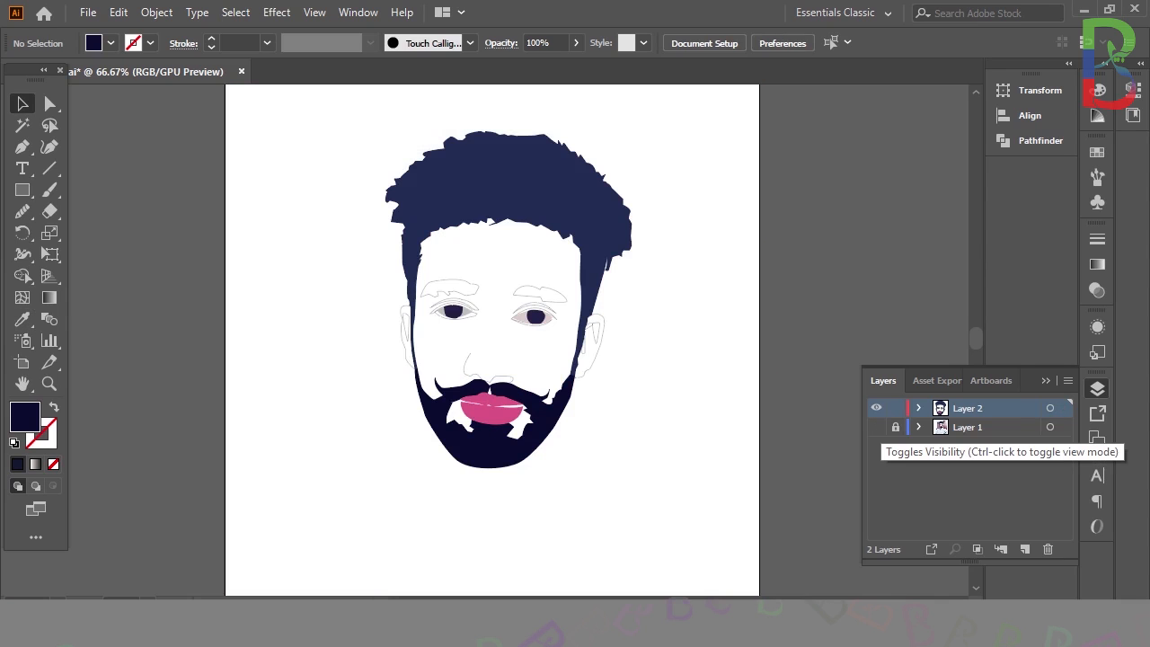
{"action": "key", "text": "ctrl+plus"}
{"action": "key", "text": "ctrl+plus"}
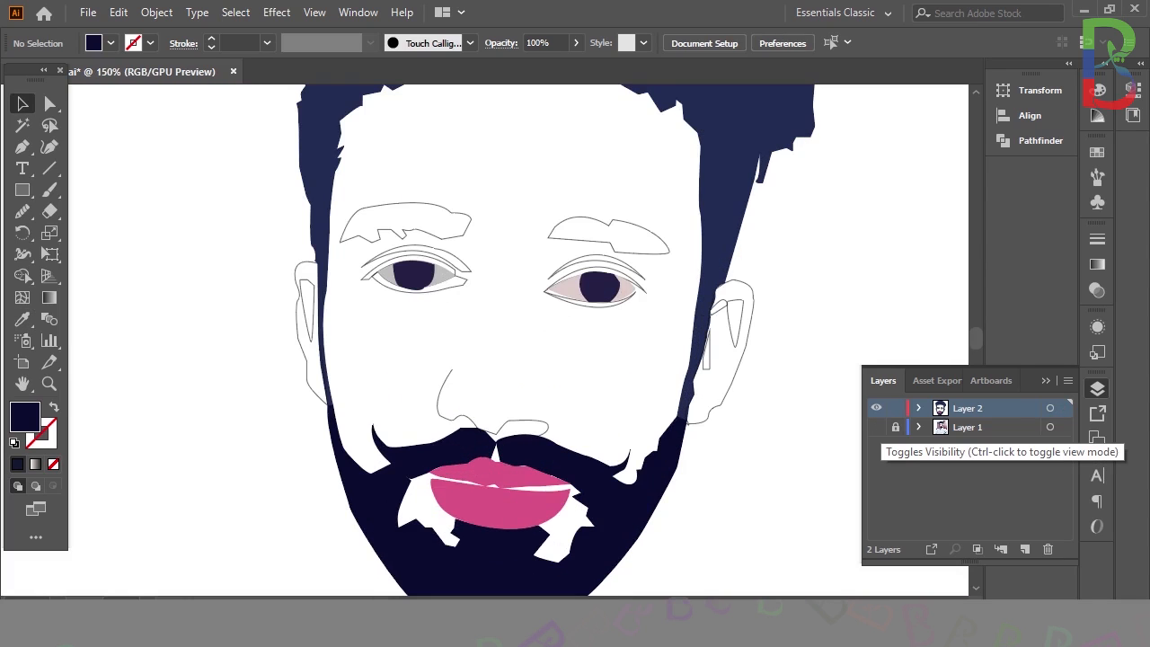
{"action": "key", "text": "ctrl+minus"}
{"action": "key", "text": "ctrl+minus"}
{"action": "key", "text": "ctrl+minus"}
{"action": "key", "text": "ctrl+minus"}
{"action": "key", "text": "ctrl+minus"}
{"action": "key", "text": "ctrl+minus"}
{"action": "key", "text": "ctrl+minus"}
{"action": "key", "text": "ctrl+minus"}
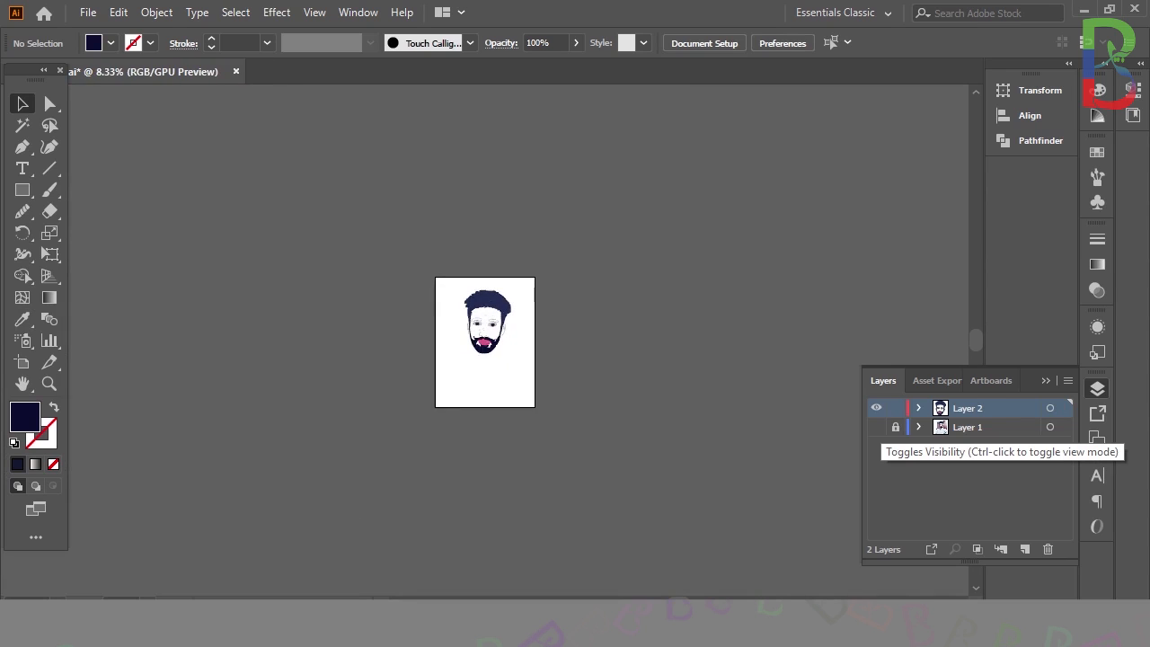
{"action": "key", "text": "ctrl+plus"}
{"action": "key", "text": "ctrl+plus"}
{"action": "key", "text": "ctrl+plus"}
{"action": "key", "text": "ctrl+plus"}
{"action": "key", "text": "ctrl+plus"}
{"action": "key", "text": "ctrl+plus"}
{"action": "scroll", "coordinate": [484, 340], "scroll_direction": "up", "scroll_amount": 2}
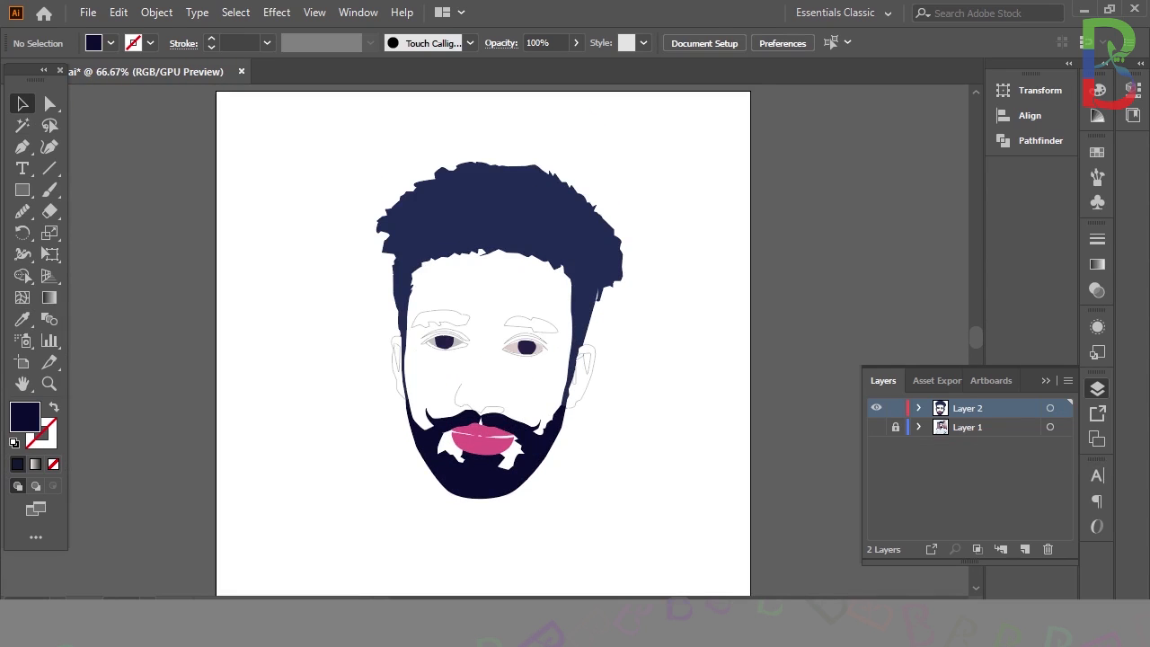
Recolour the hair with the beard's near-black navy, deselect it and show Layer 1 again.
{"action": "left_click", "coordinate": [505, 212]}
{"action": "key", "text": "i"}
{"action": "left_click", "coordinate": [485, 479]}
{"action": "key", "text": "v"}
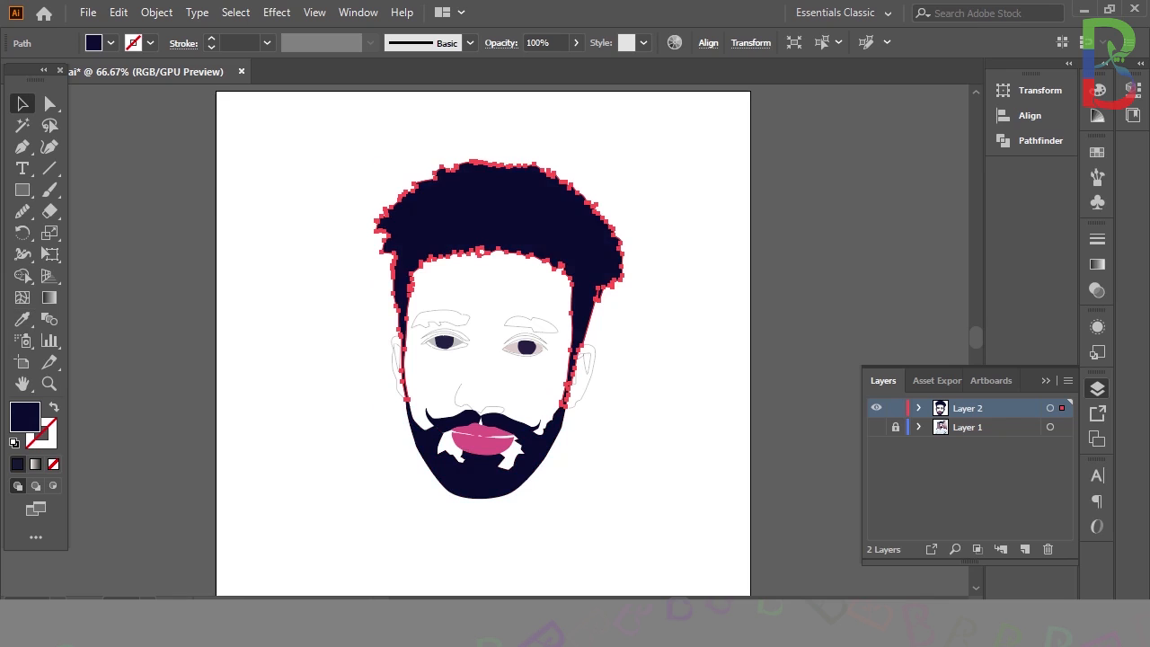
{"action": "key", "text": "ctrl+shift+a"}
{"action": "left_click", "coordinate": [877, 427]}
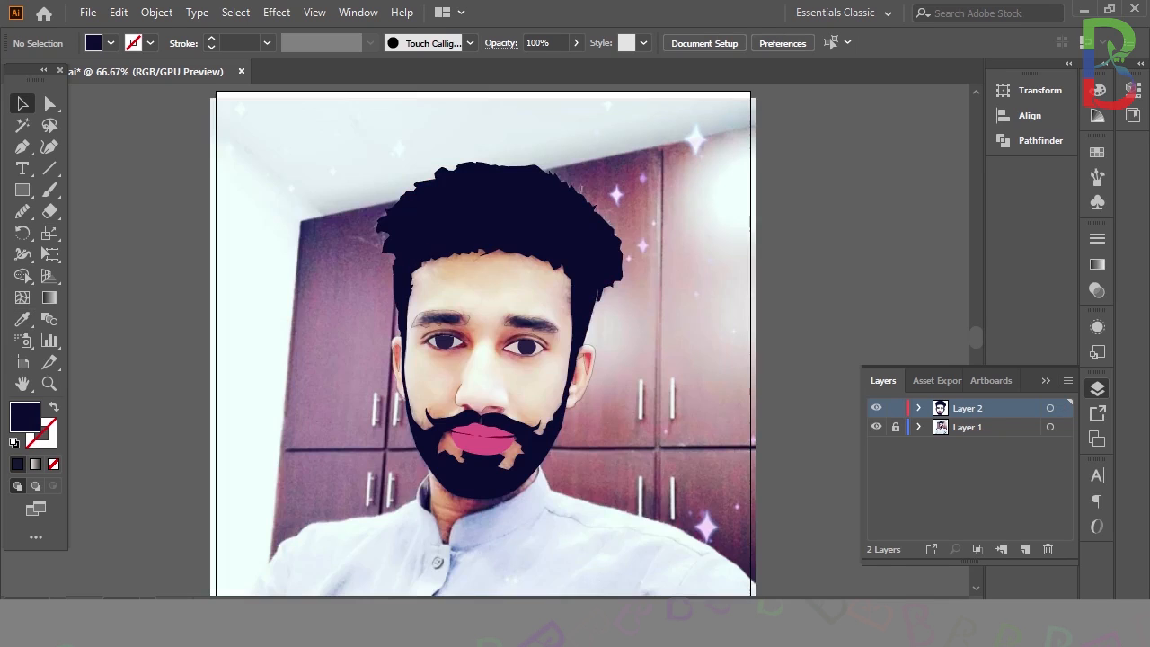
Try to fill the right ear outline with pale pink sampled from the photo, and undo the fill.
{"action": "key", "text": "ctrl+plus"}
{"action": "key", "text": "ctrl+plus"}
{"action": "key", "text": "ctrl+plus"}
{"action": "key", "text": "i"}
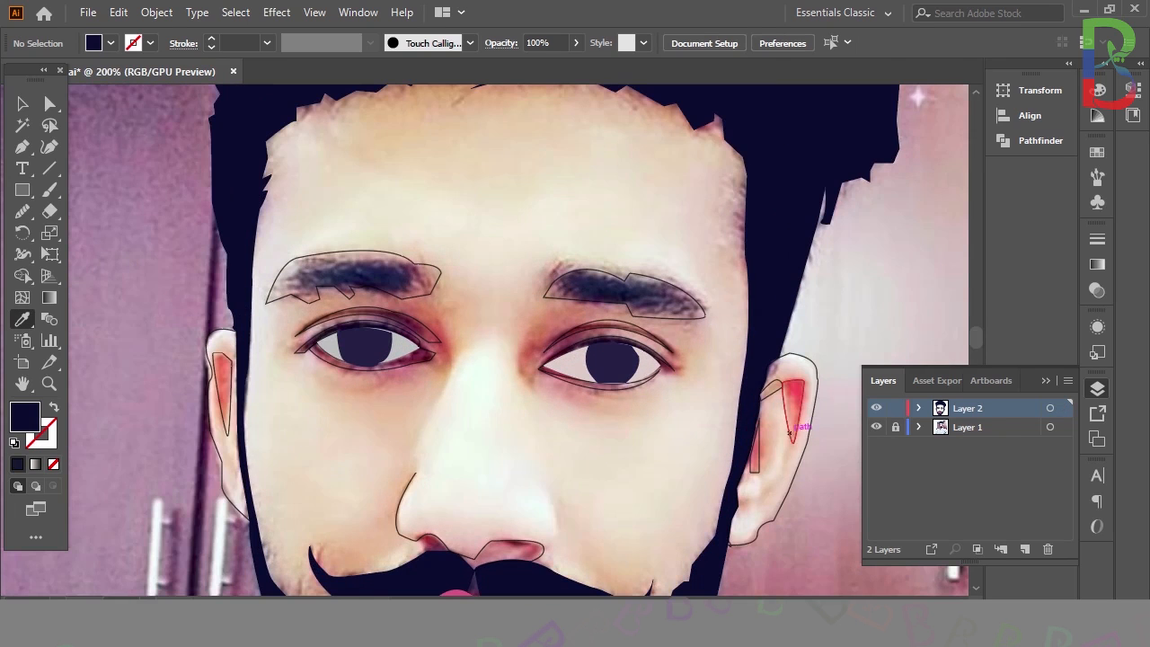
{"action": "left_click", "coordinate": [790, 435]}
{"action": "key", "text": "ctrl+z"}
{"action": "key", "text": "v"}
{"action": "left_click", "coordinate": [807, 439]}
{"action": "key", "text": "i"}
{"action": "left_click", "coordinate": [784, 457]}
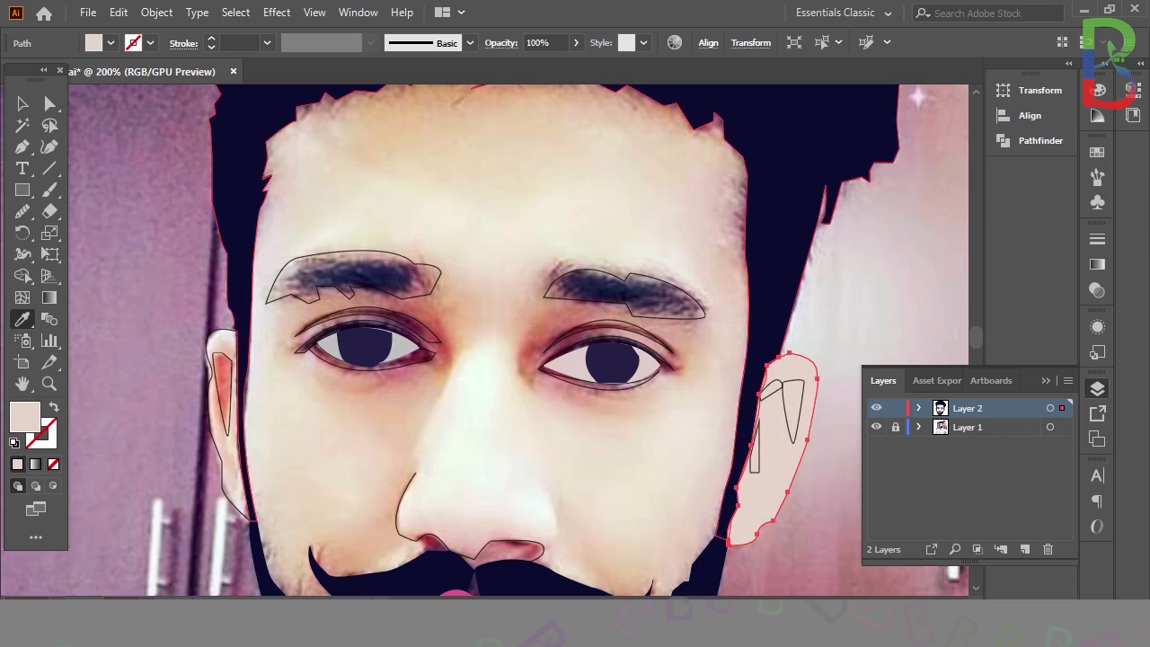
{"action": "key", "text": "ctrl+z"}
Fill the triangular shape inside the right ear with crimson sampled from the photo.
{"action": "key", "text": "v"}
{"action": "left_click", "coordinate": [789, 431]}
{"action": "key", "text": "i"}
{"action": "left_click", "coordinate": [796, 399]}
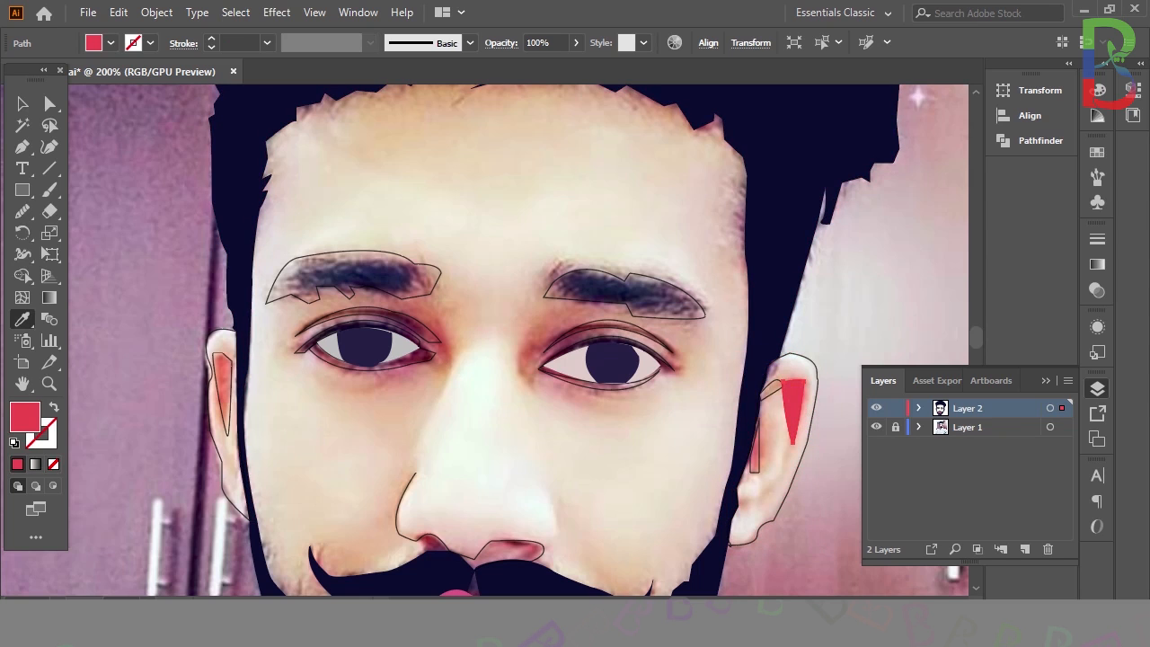
Fill the small upper fold of the right ear with light brown sampled from the photo.
{"action": "key", "text": "v"}
{"action": "left_click", "coordinate": [757, 447]}
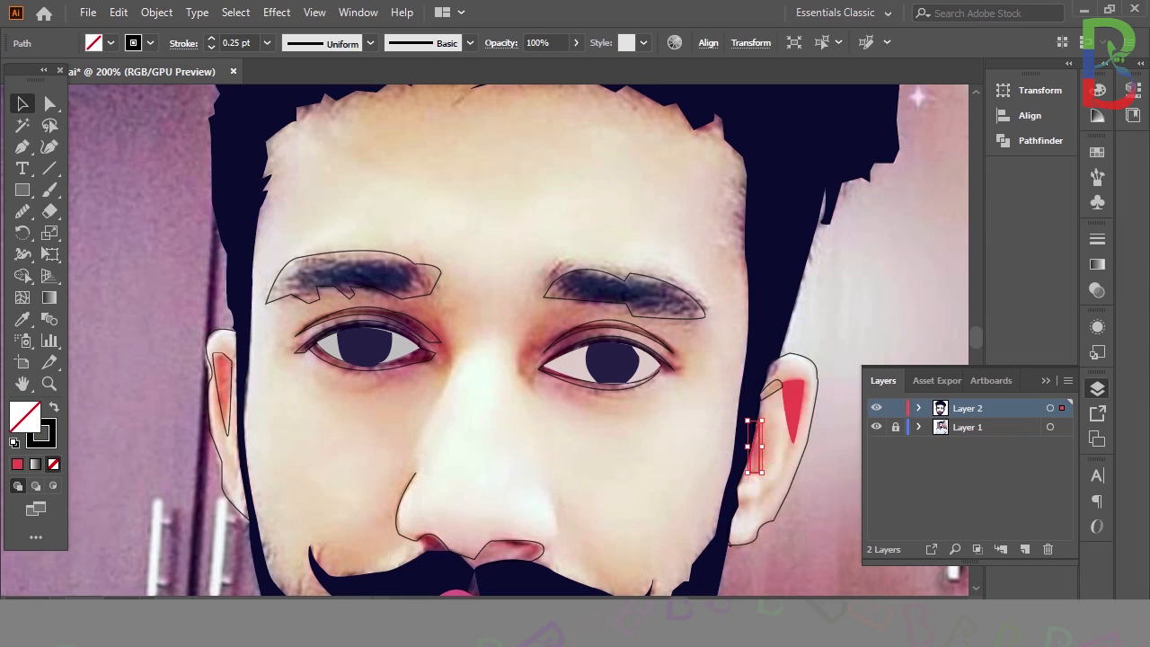
{"action": "key", "text": "i"}
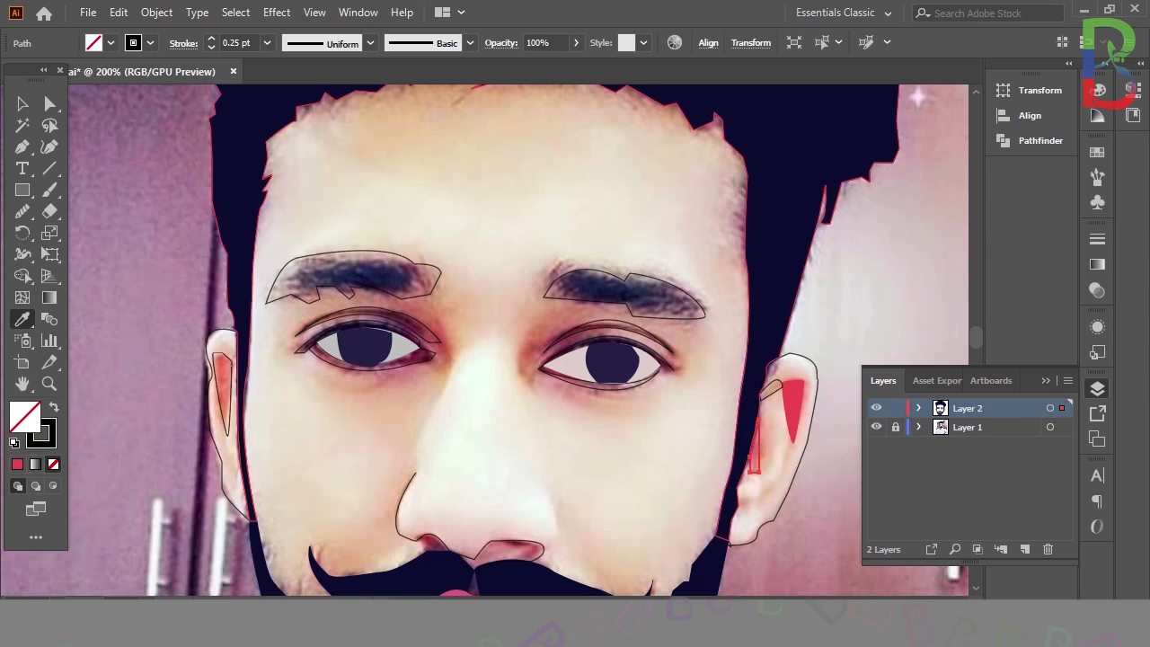
{"action": "key", "text": "v"}
{"action": "left_click", "coordinate": [771, 390]}
{"action": "key", "text": "i"}
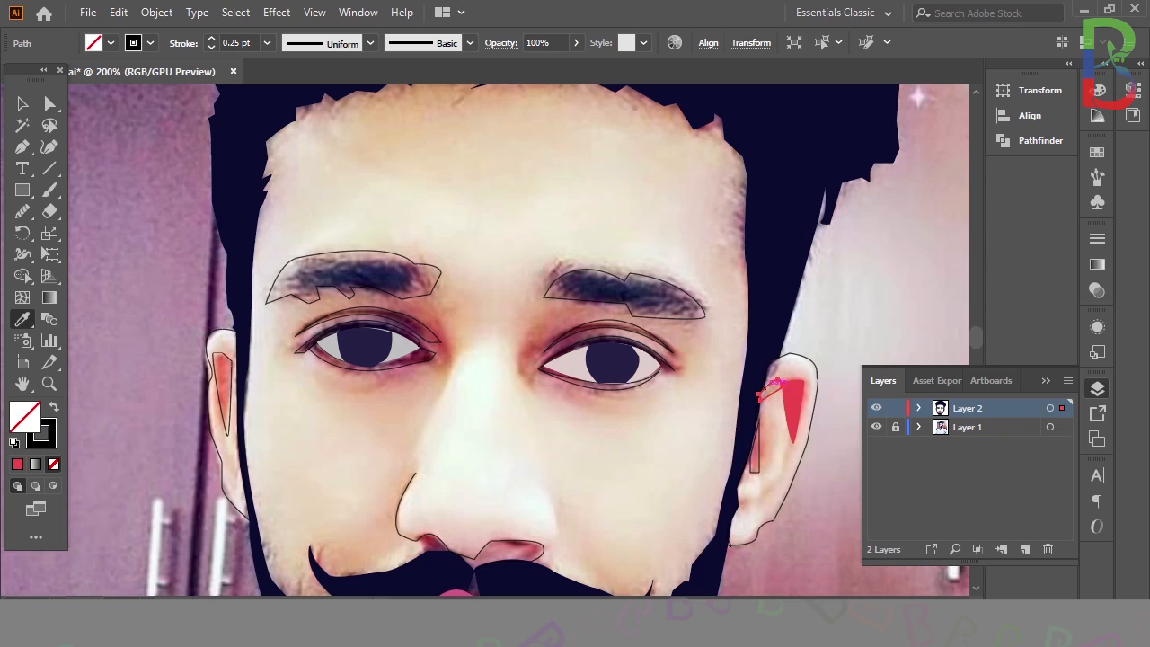
{"action": "left_click", "coordinate": [773, 389]}
{"action": "key", "text": "p"}
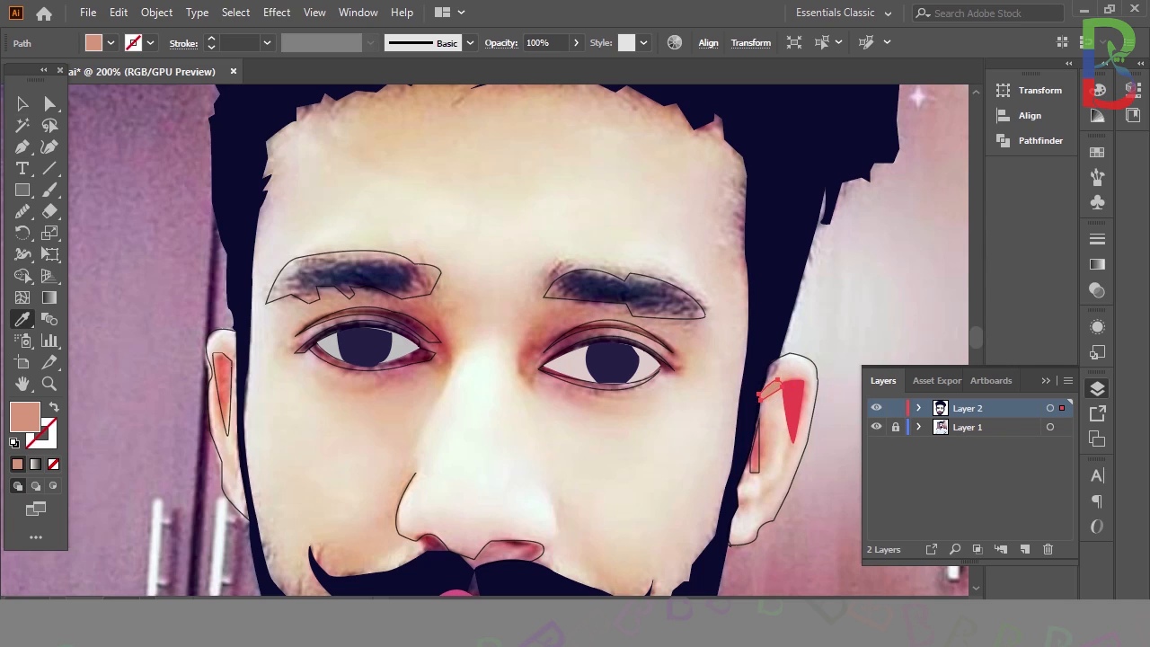
Fill the inner shape of the left ear with brownish red sampled from the photo.
{"action": "left_click", "coordinate": [22, 103]}
{"action": "left_click", "coordinate": [231, 360]}
{"action": "left_click", "coordinate": [22, 319]}
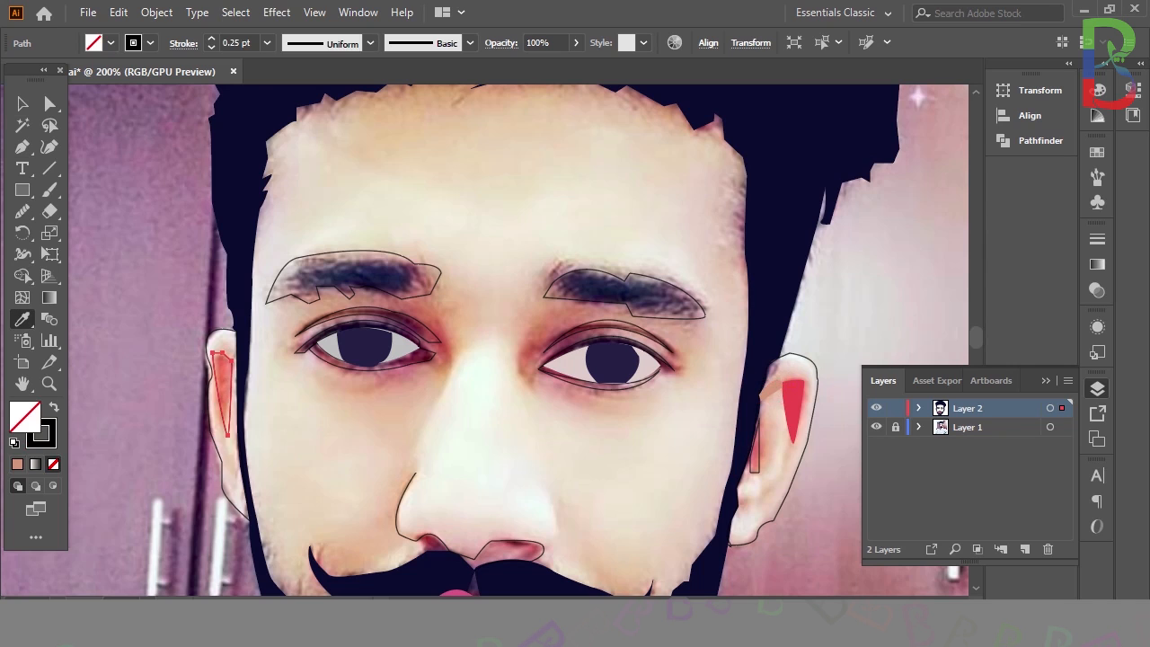
{"action": "left_click", "coordinate": [222, 371]}
Fill the left ear outline with pale beige sampled from the skin of the cheek.
{"action": "left_click", "coordinate": [23, 103]}
{"action": "left_click", "coordinate": [224, 330]}
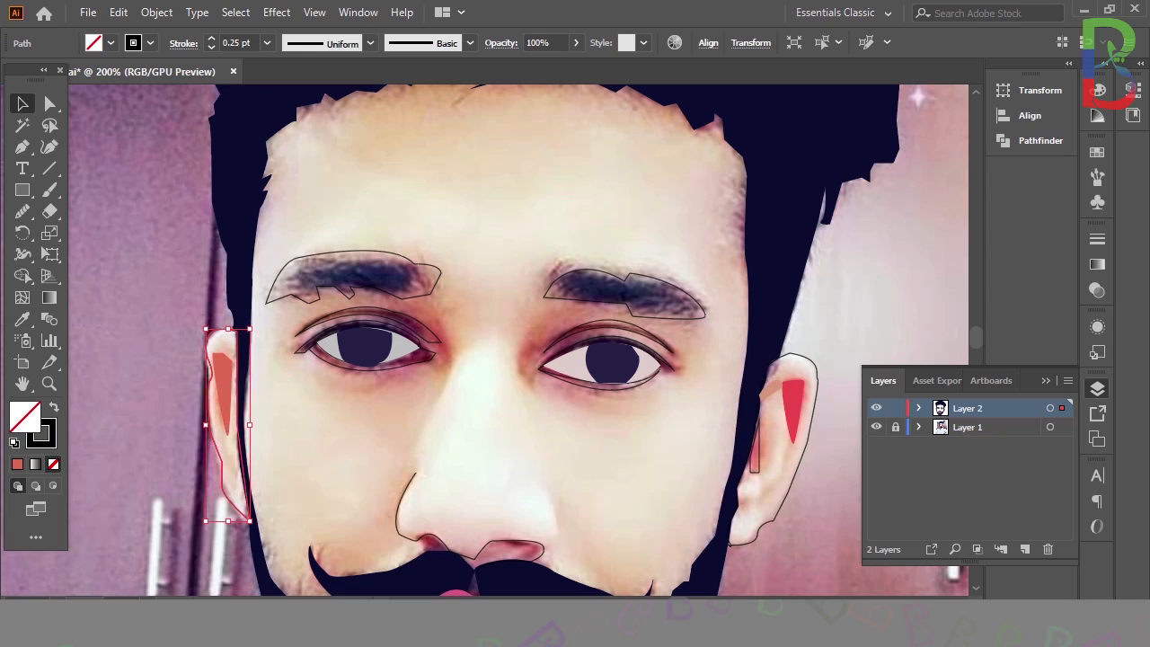
{"action": "left_click", "coordinate": [22, 319]}
{"action": "left_click", "coordinate": [286, 395]}
{"action": "left_click", "coordinate": [296, 427]}
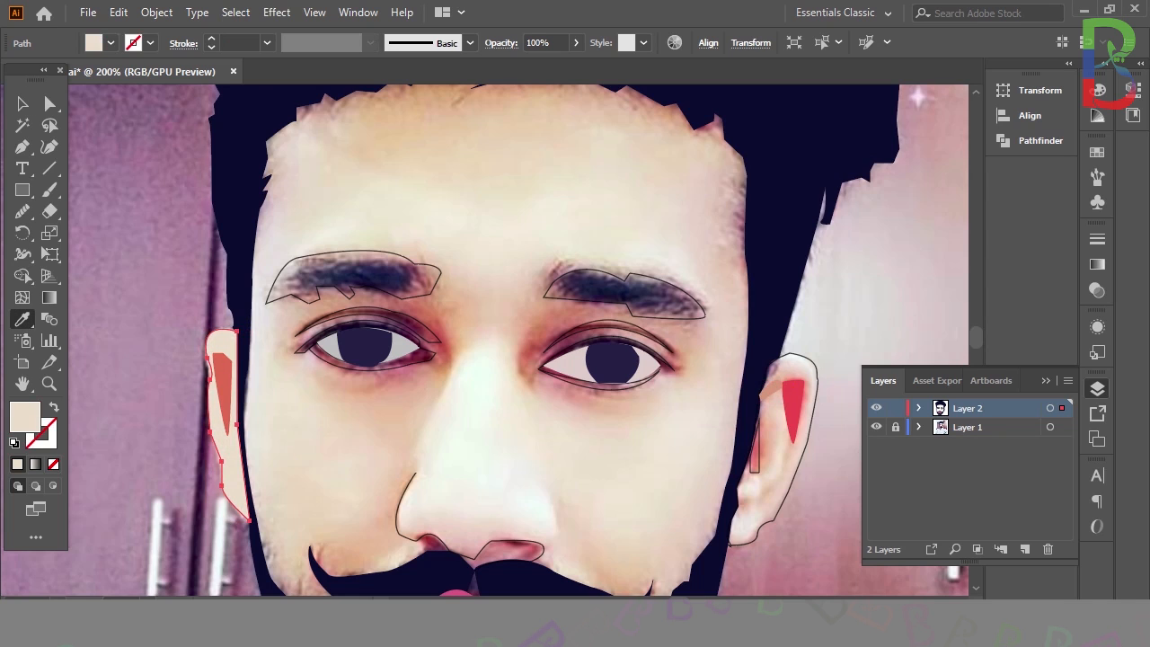
Fill the right ear with the left ear's pale beige, hide Layer 1 and deselect the ear.
{"action": "key", "text": "v"}
{"action": "left_click", "coordinate": [817, 373]}
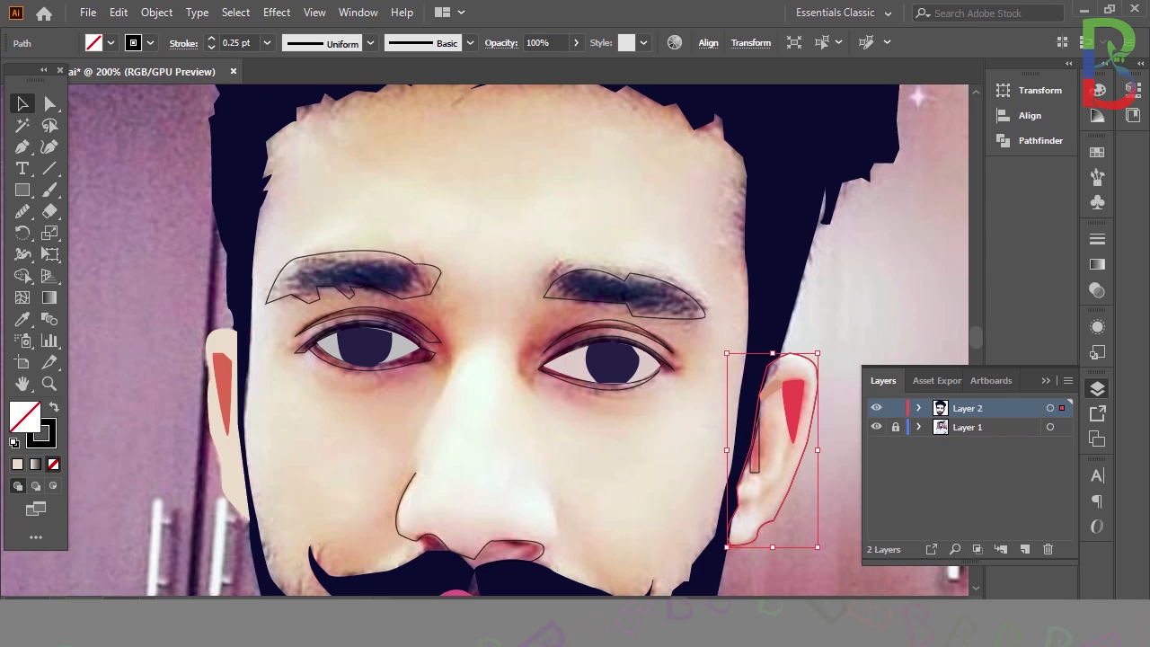
{"action": "key", "text": "i"}
{"action": "left_click", "coordinate": [232, 457]}
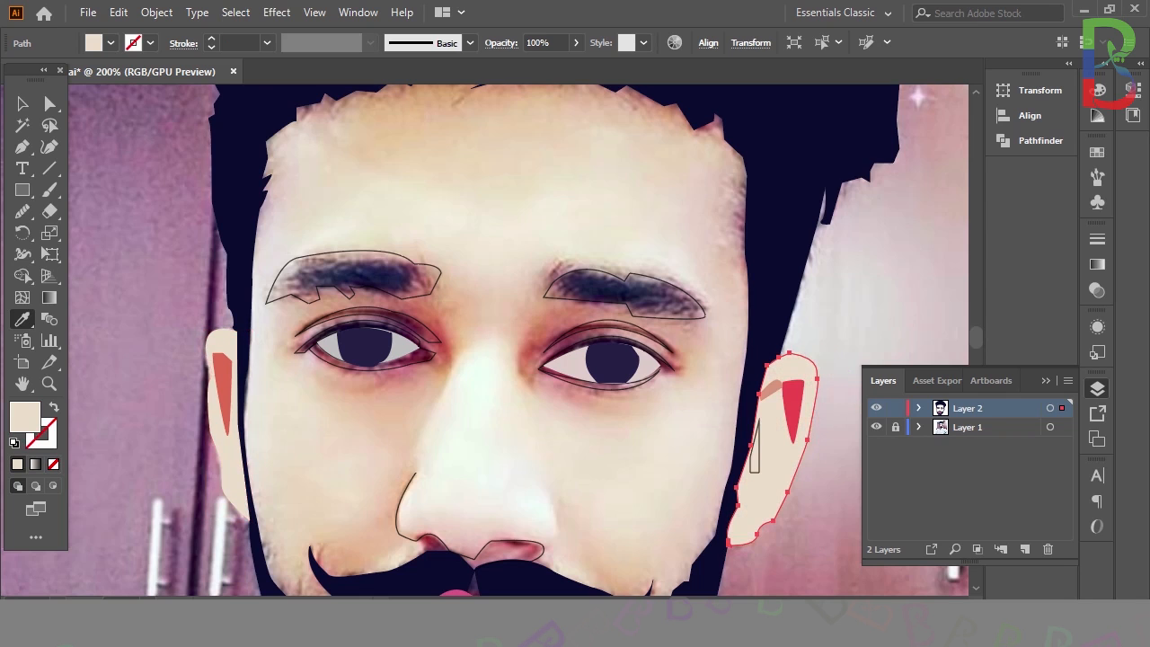
{"action": "left_click", "coordinate": [877, 427]}
{"action": "key", "text": "ctrl+1"}
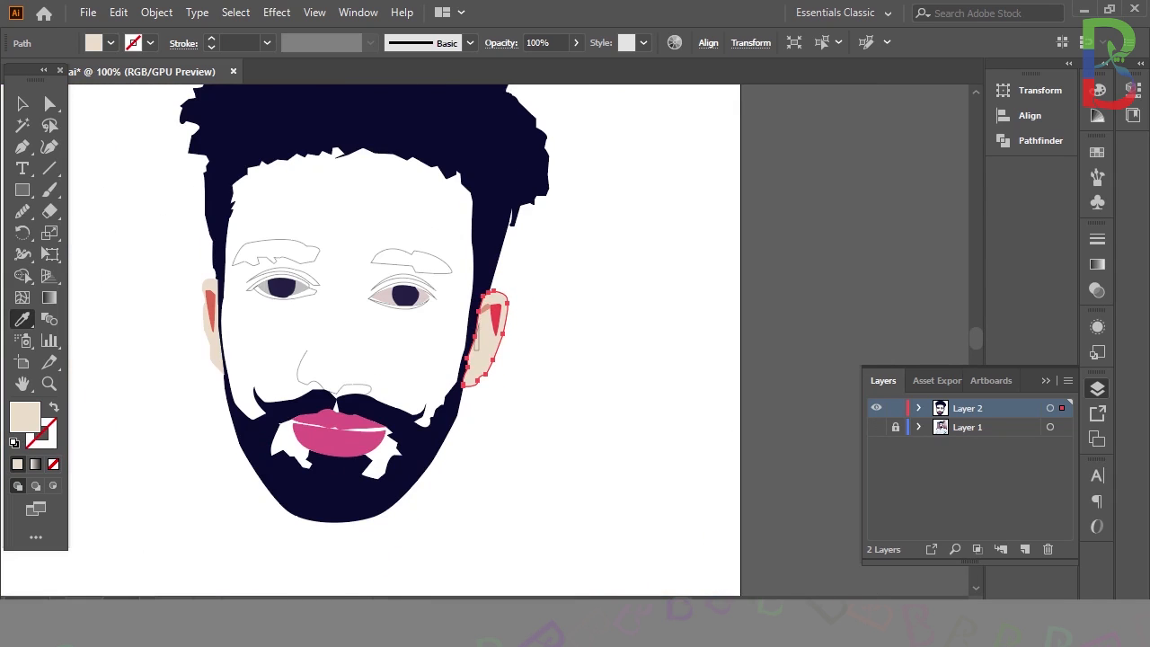
{"action": "left_click", "coordinate": [23, 103]}
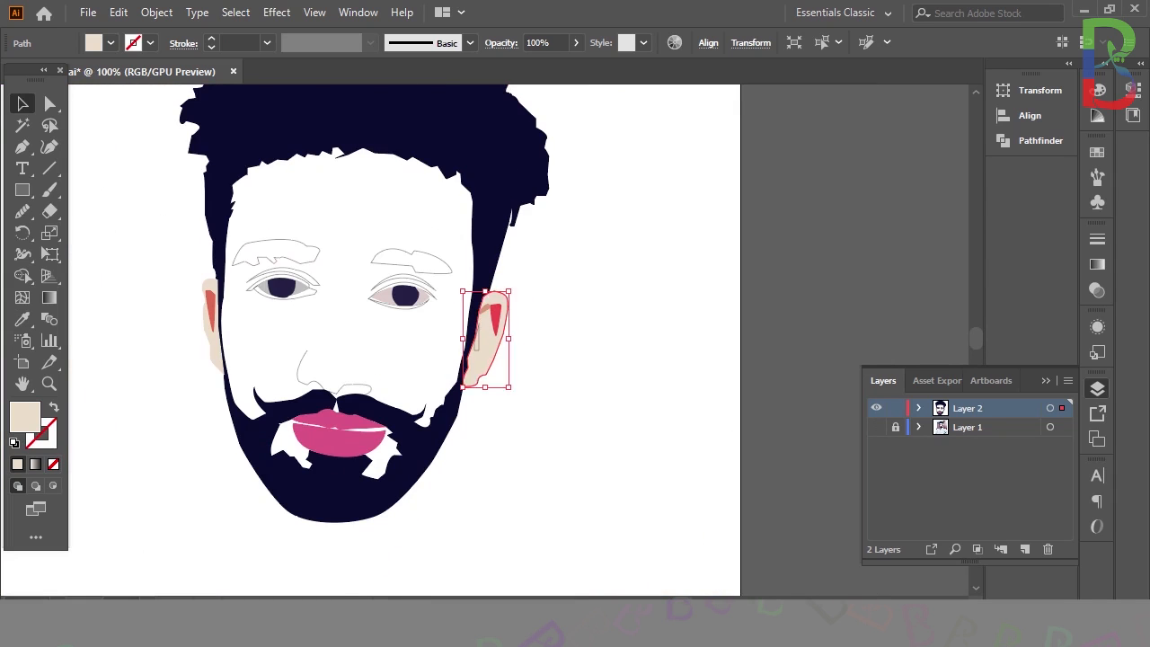
{"action": "left_click", "coordinate": [134, 184]}
Fill both eyebrows with the hair's near-black navy and deselect them.
{"action": "left_click", "coordinate": [269, 241]}
{"action": "key", "text": "i"}
{"action": "left_click", "coordinate": [220, 315]}
{"action": "key", "text": "v"}
{"action": "left_click", "coordinate": [411, 261]}
{"action": "key", "text": "i"}
{"action": "left_click", "coordinate": [221, 315]}
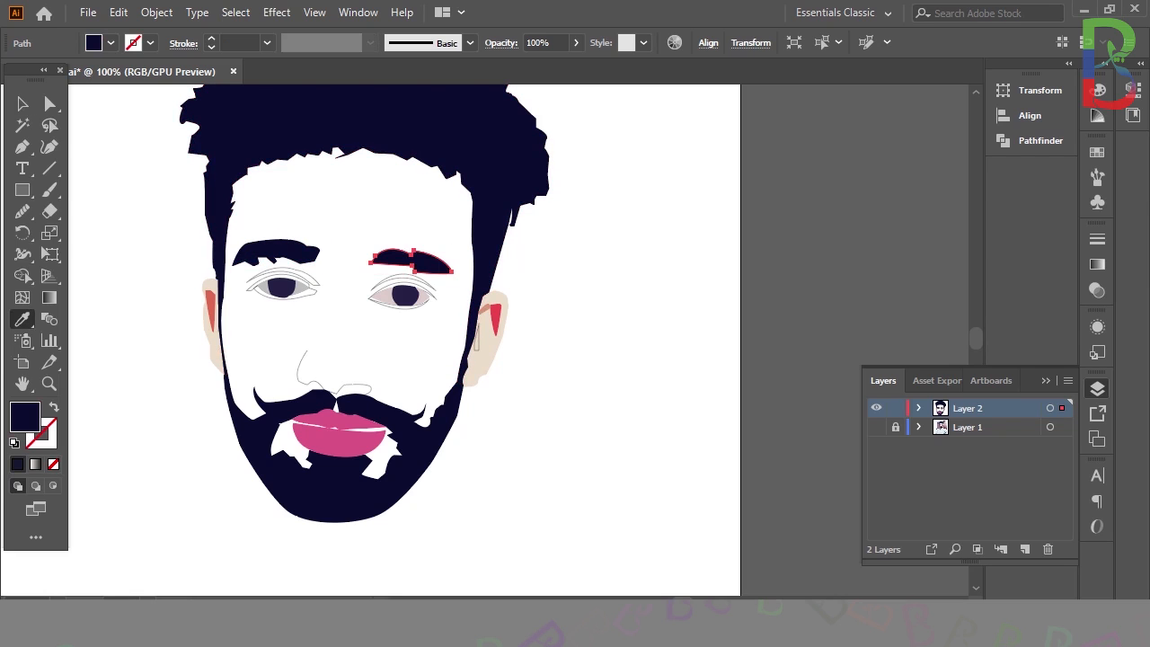
{"action": "key", "text": "v"}
{"action": "key", "text": "ctrl+shift+a"}
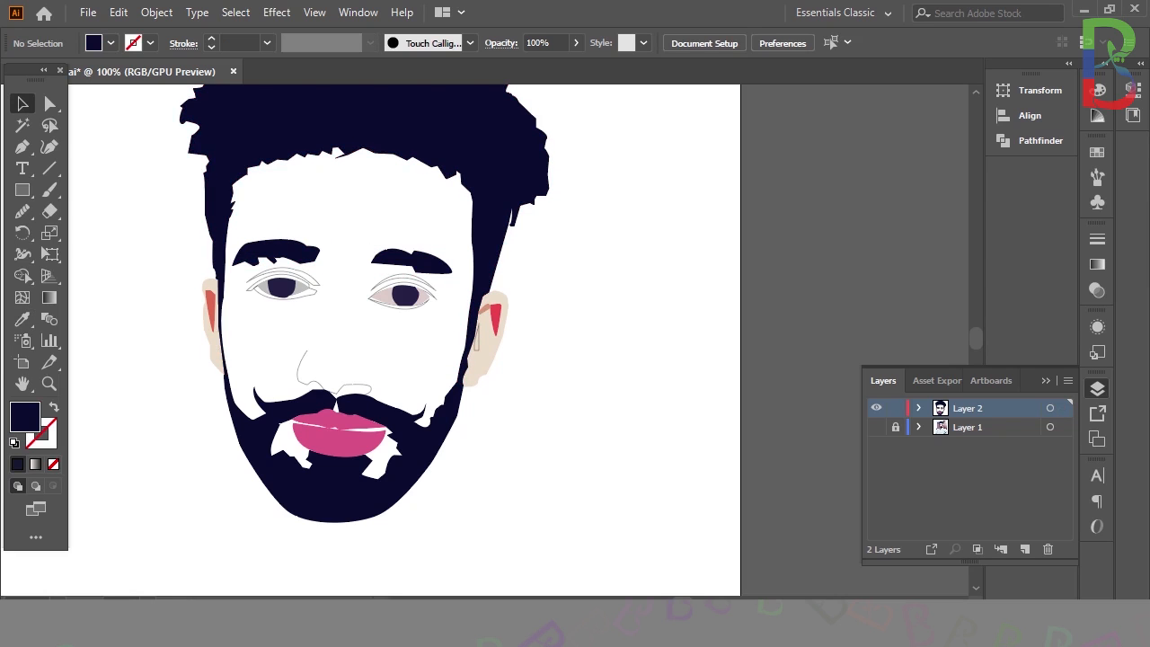
Show Layer 1 and refill the white of the right eye with pale lilac sampled from the photo.
{"action": "key", "text": "ctrl+plus"}
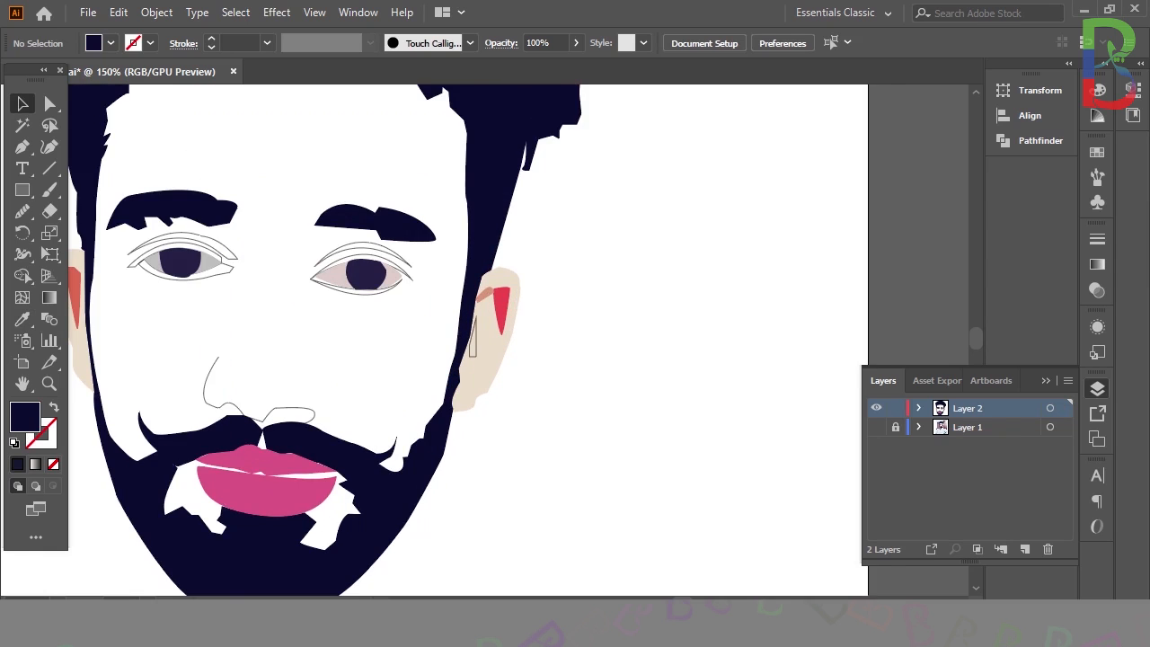
{"action": "scroll", "coordinate": [467, 342], "scroll_direction": "left", "scroll_amount": 5}
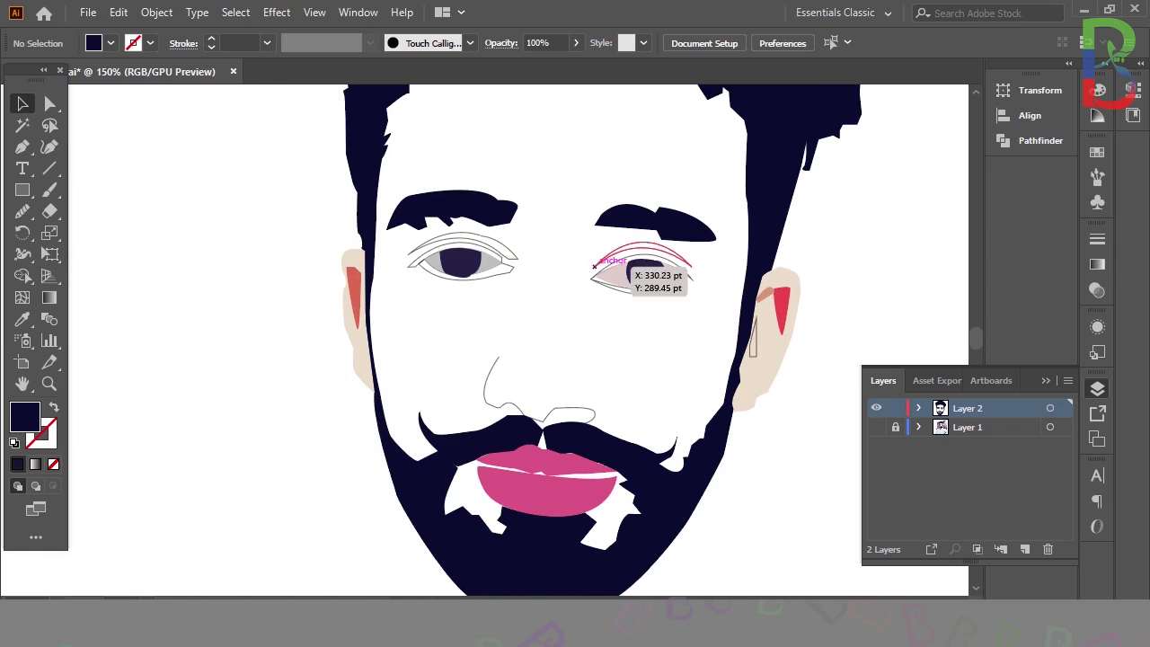
{"action": "left_click", "coordinate": [618, 277]}
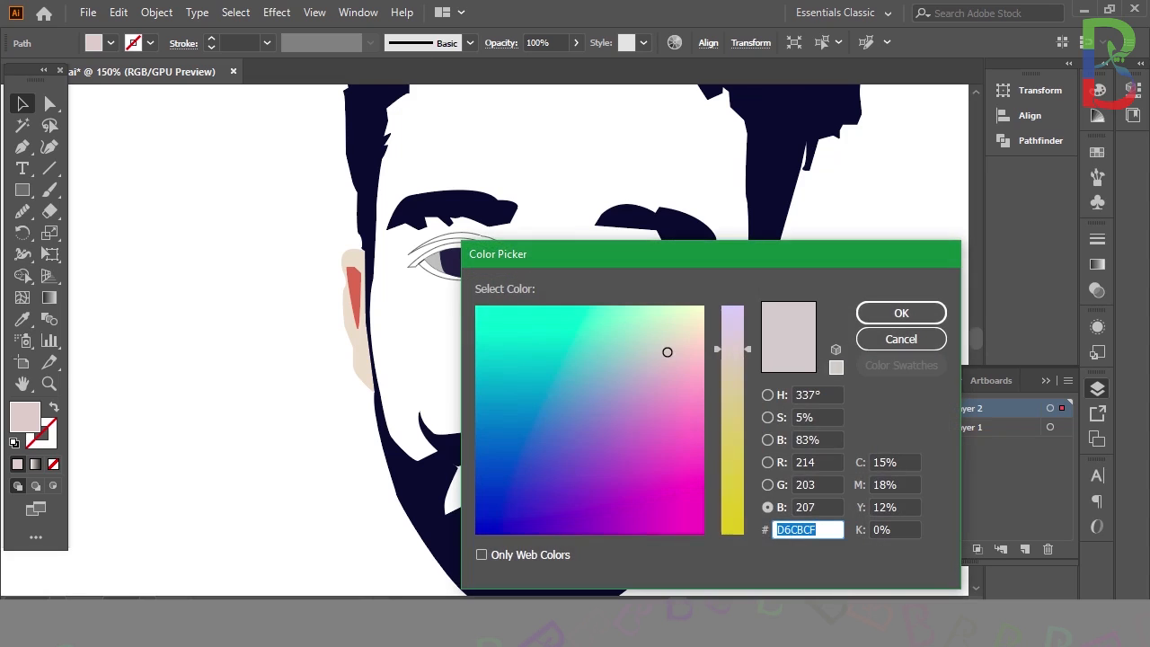
{"action": "left_click", "coordinate": [778, 529]}
{"action": "key", "text": "Return"}
{"action": "key", "text": "ctrl+="}
{"action": "key", "text": "ctrl+="}
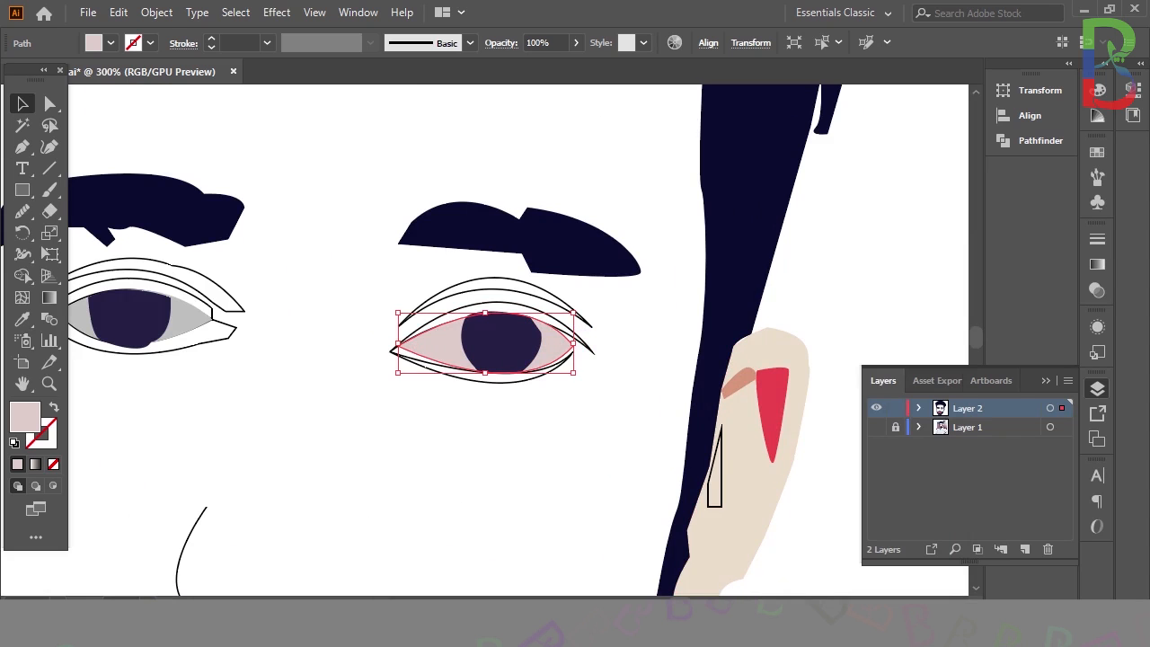
{"action": "left_click", "coordinate": [876, 427]}
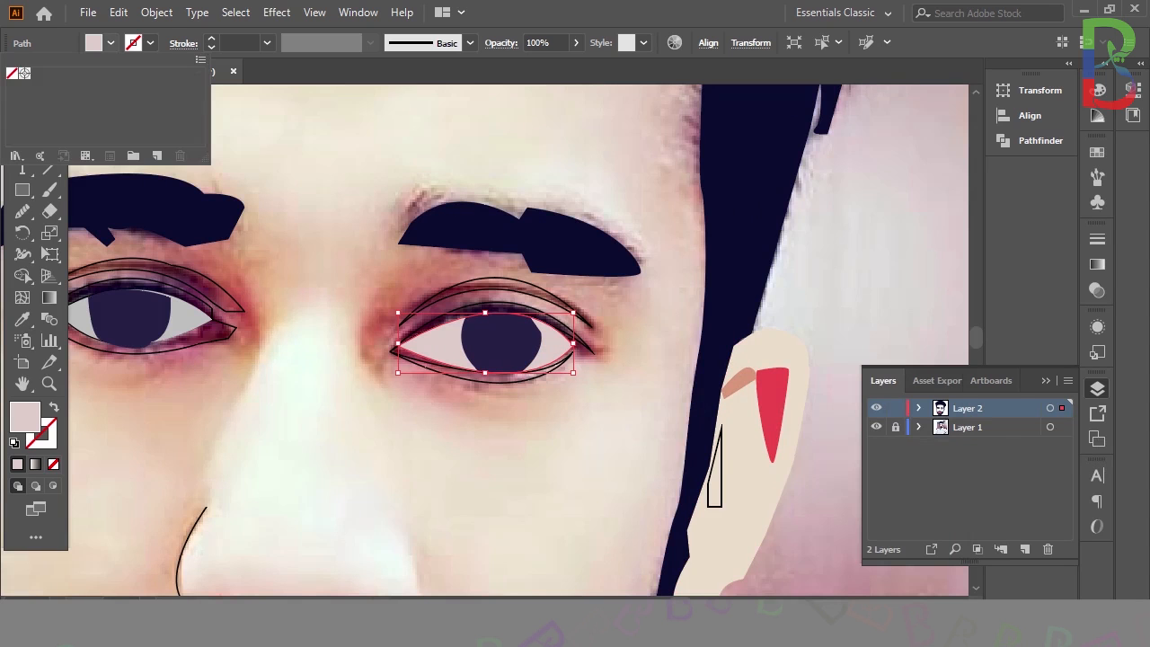
{"action": "left_click", "coordinate": [11, 73]}
{"action": "key", "text": "Escape"}
{"action": "left_click", "coordinate": [23, 319]}
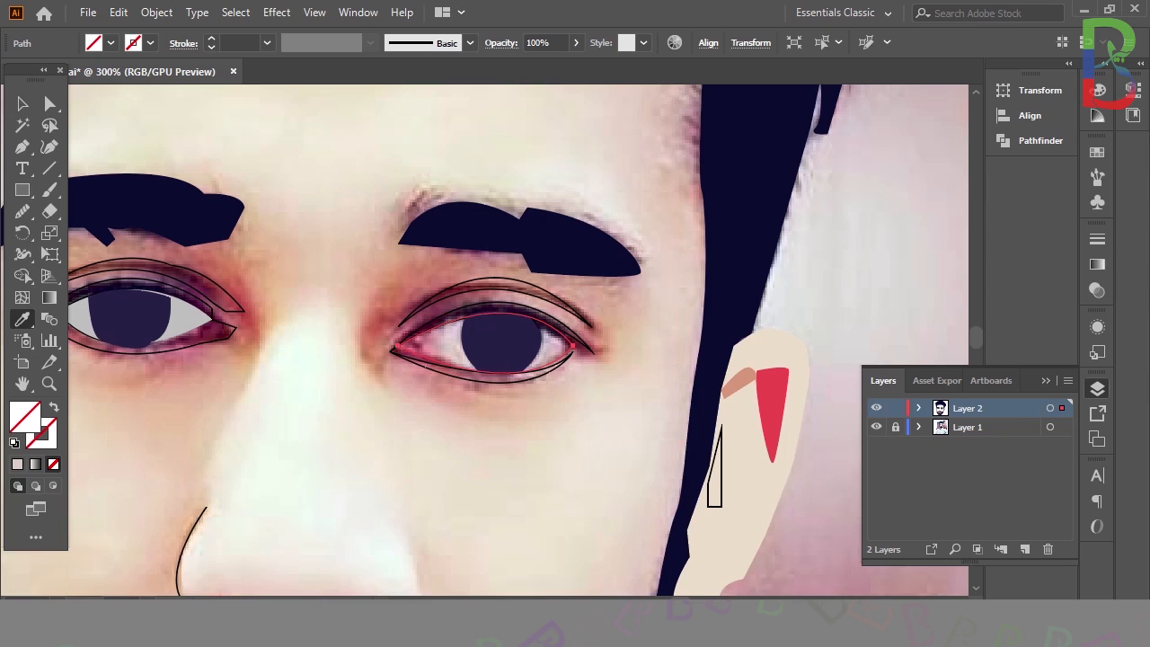
{"action": "left_click", "coordinate": [435, 340]}
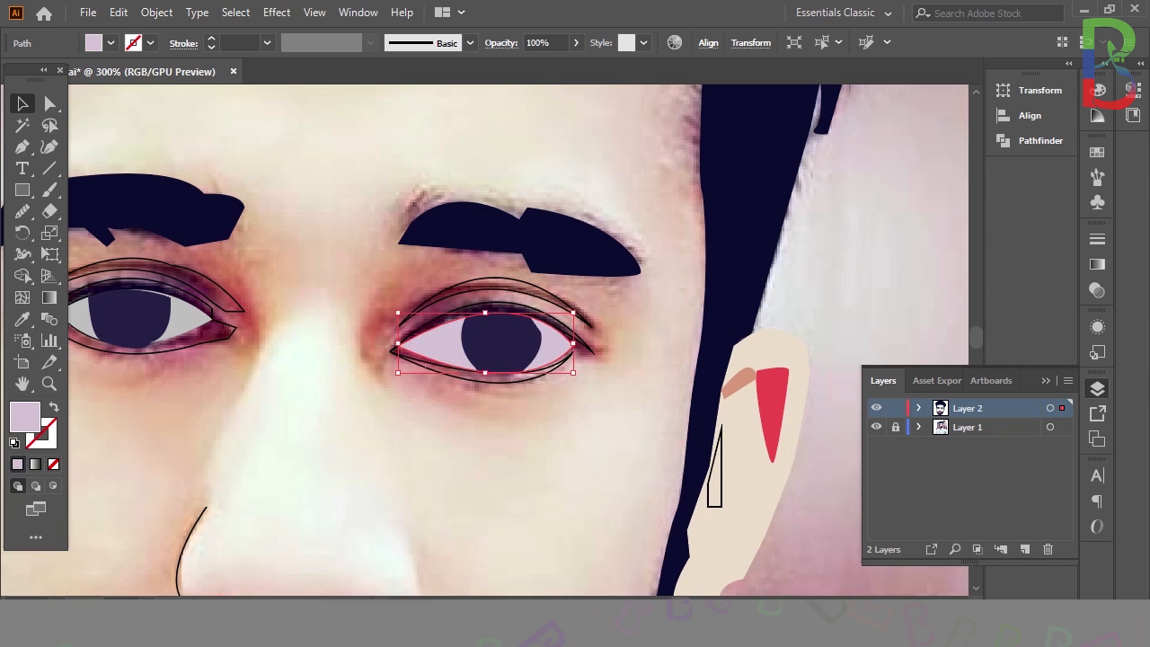
Fill the right eye's lid shapes with photo-sampled colours: reddish brown for the crease, mauve for the lower lid, dark purple for the upper lash line.
{"action": "left_click", "coordinate": [528, 282], "text": "ctrl"}
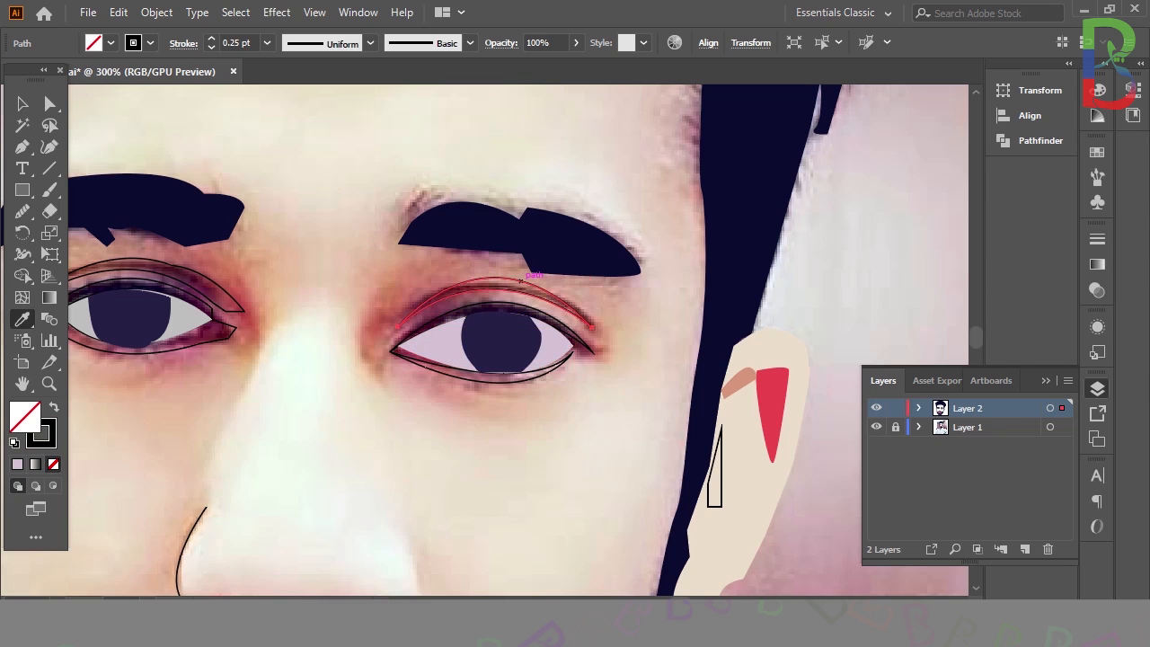
{"action": "left_click", "coordinate": [522, 282]}
{"action": "left_click", "coordinate": [515, 380], "text": "ctrl"}
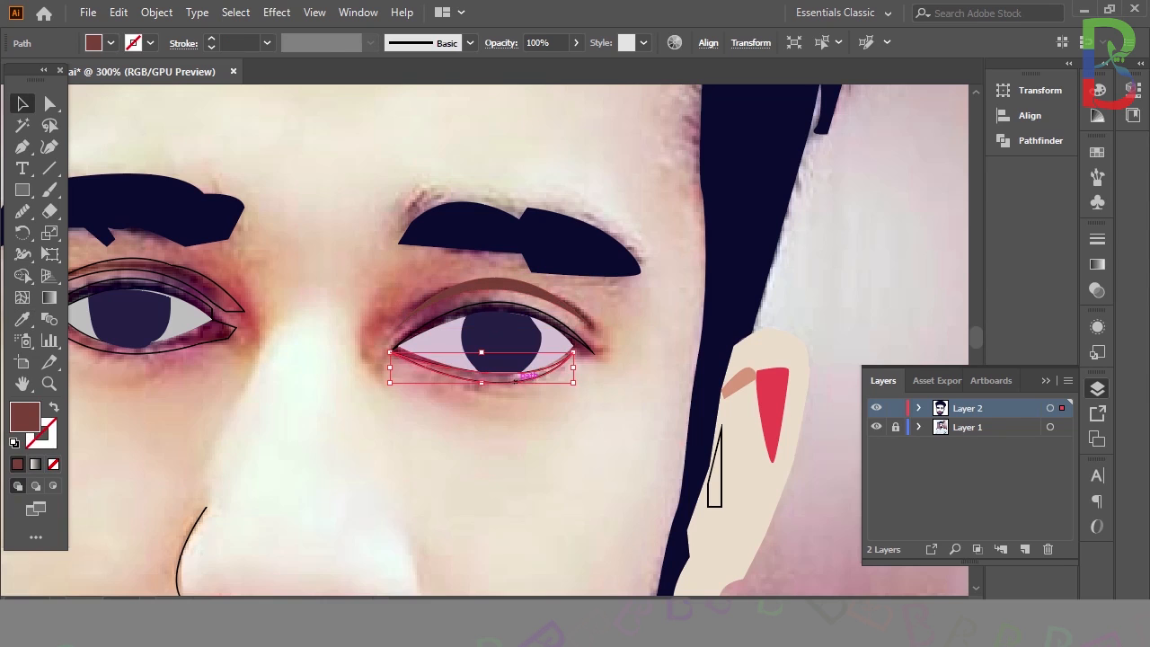
{"action": "left_click", "coordinate": [496, 381]}
{"action": "left_click", "coordinate": [491, 381]}
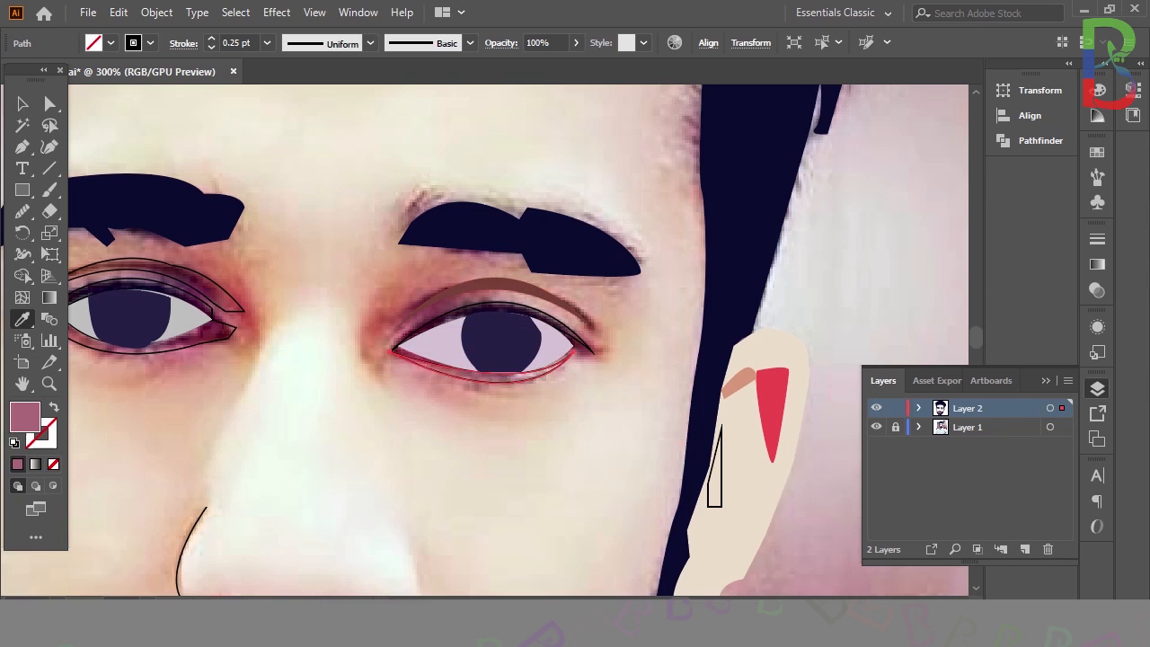
{"action": "left_click", "coordinate": [473, 304], "text": "ctrl"}
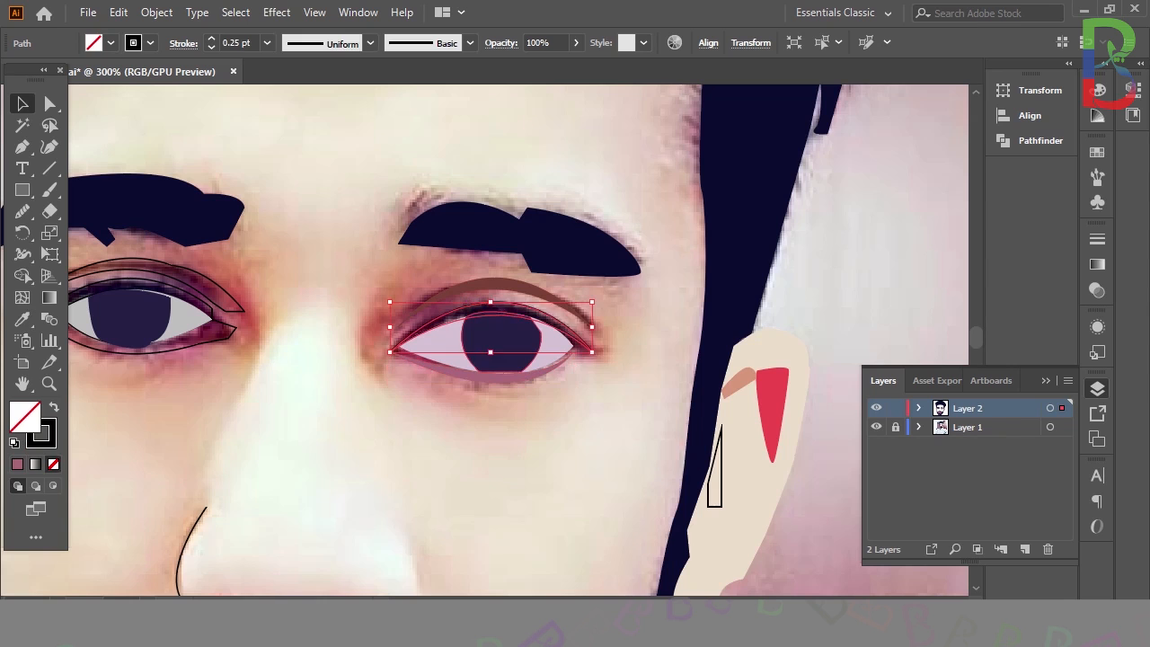
{"action": "left_click", "coordinate": [490, 337]}
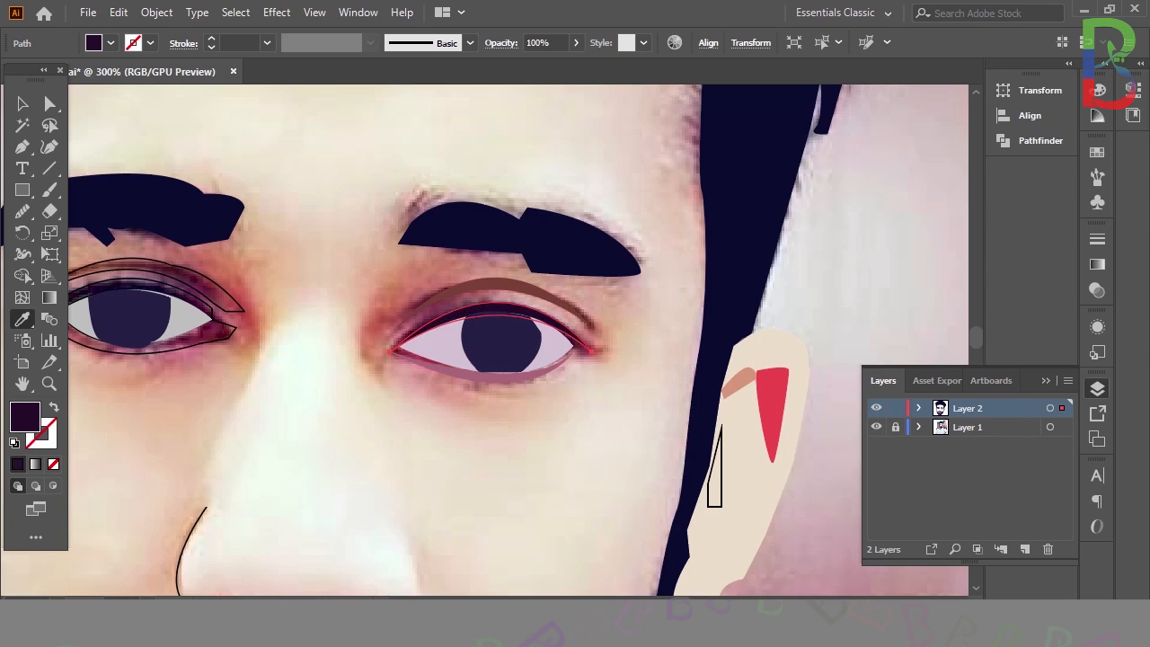
Fill the left eye's lower lid and eyelid crease with dark burgundy tones sampled from the photo.
{"action": "scroll", "coordinate": [519, 341], "scroll_direction": "left", "scroll_amount": 5}
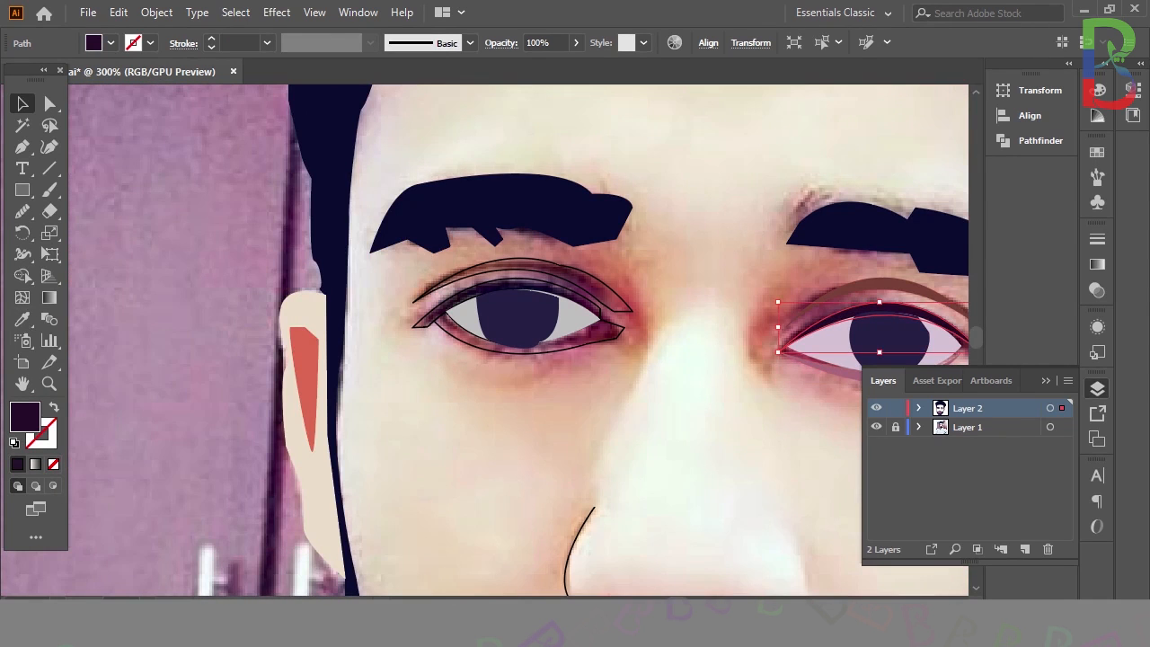
{"action": "left_click", "coordinate": [539, 348], "text": "ctrl"}
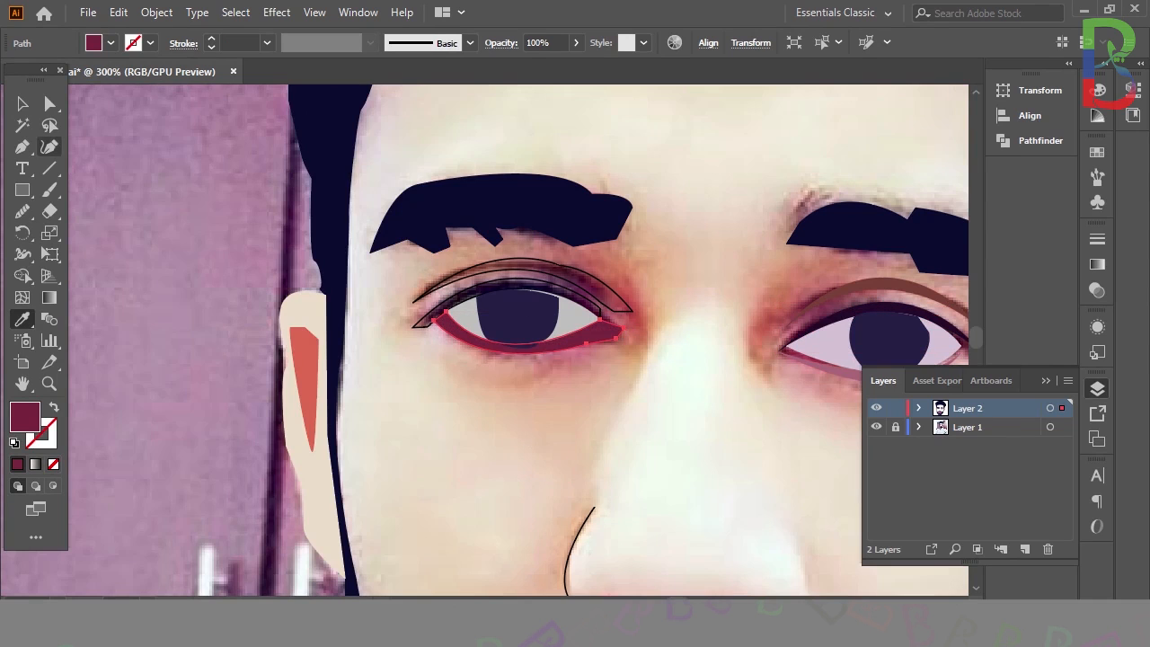
{"action": "key", "text": "v"}
{"action": "left_click", "coordinate": [521, 269]}
{"action": "key", "text": "i"}
{"action": "left_click", "coordinate": [618, 304]}
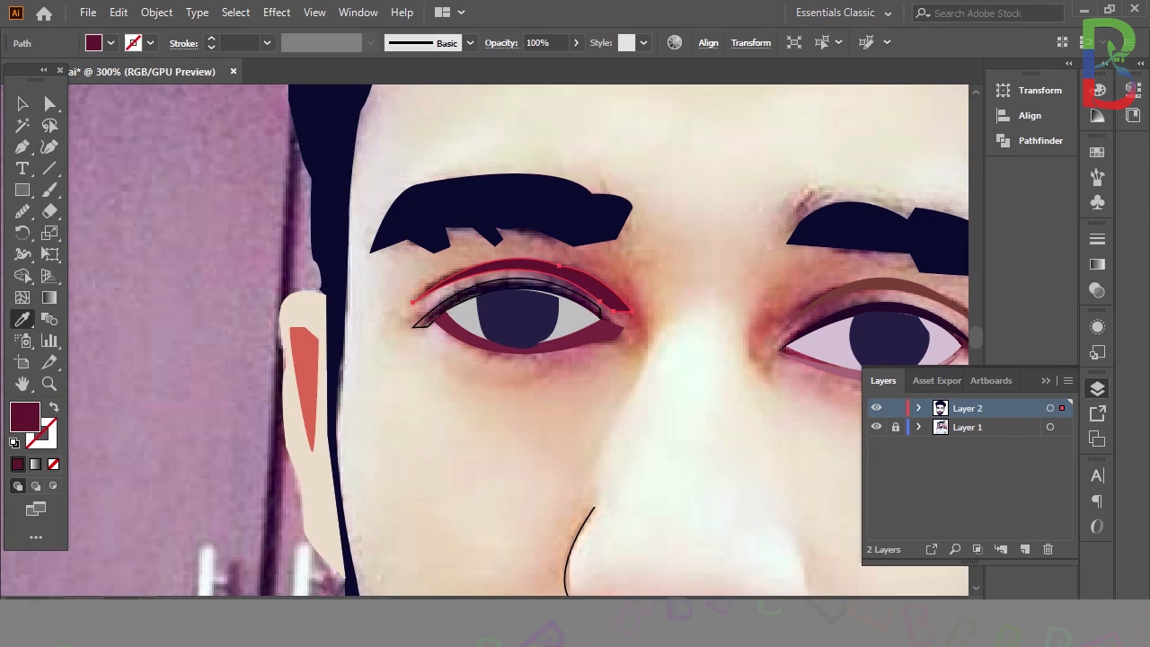
Fill the left eye's upper lash line with near-black purple sampled from the photo.
{"action": "key", "text": "v"}
{"action": "left_click", "coordinate": [420, 320]}
{"action": "key", "text": "i"}
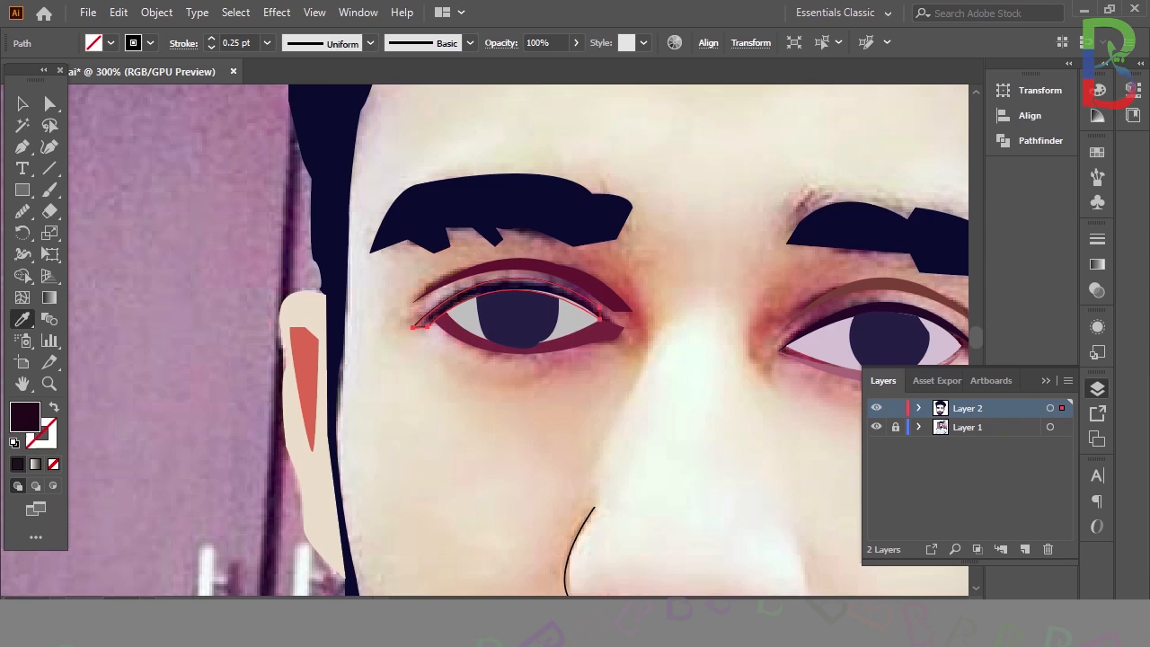
{"action": "left_click", "coordinate": [876, 307]}
{"action": "key", "text": "a"}
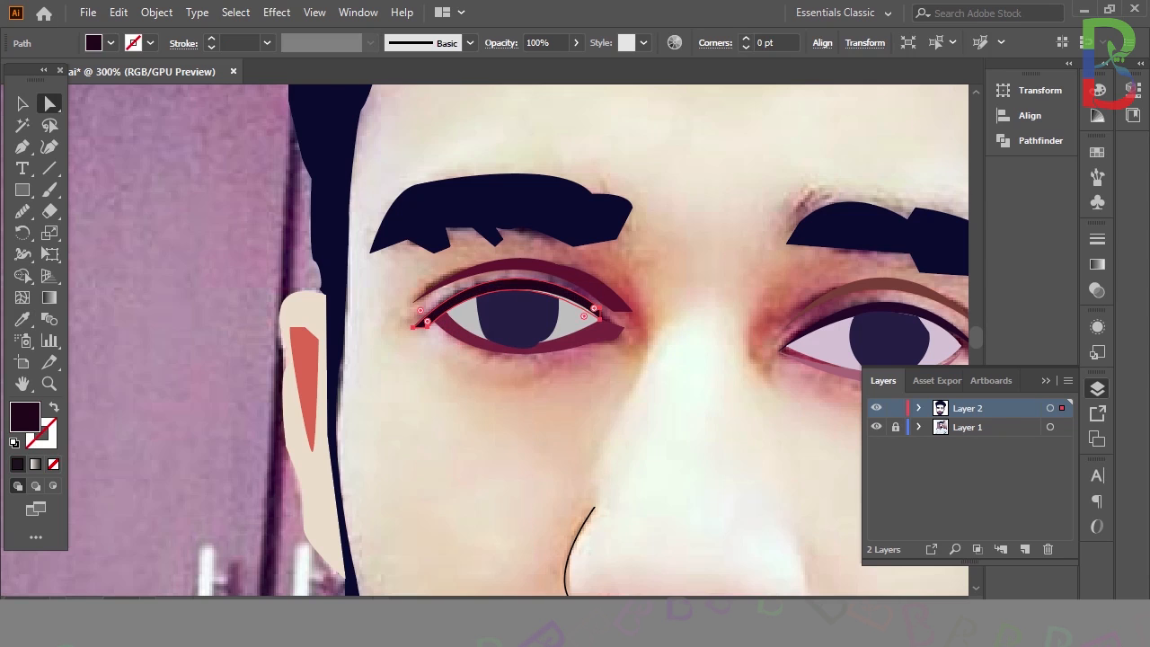
Hide Layer 1 and deselect the left eye's lash line.
{"action": "left_click", "coordinate": [876, 427]}
{"action": "key", "text": "ctrl+minus"}
{"action": "key", "text": "ctrl+minus"}
{"action": "key", "text": "ctrl+minus"}
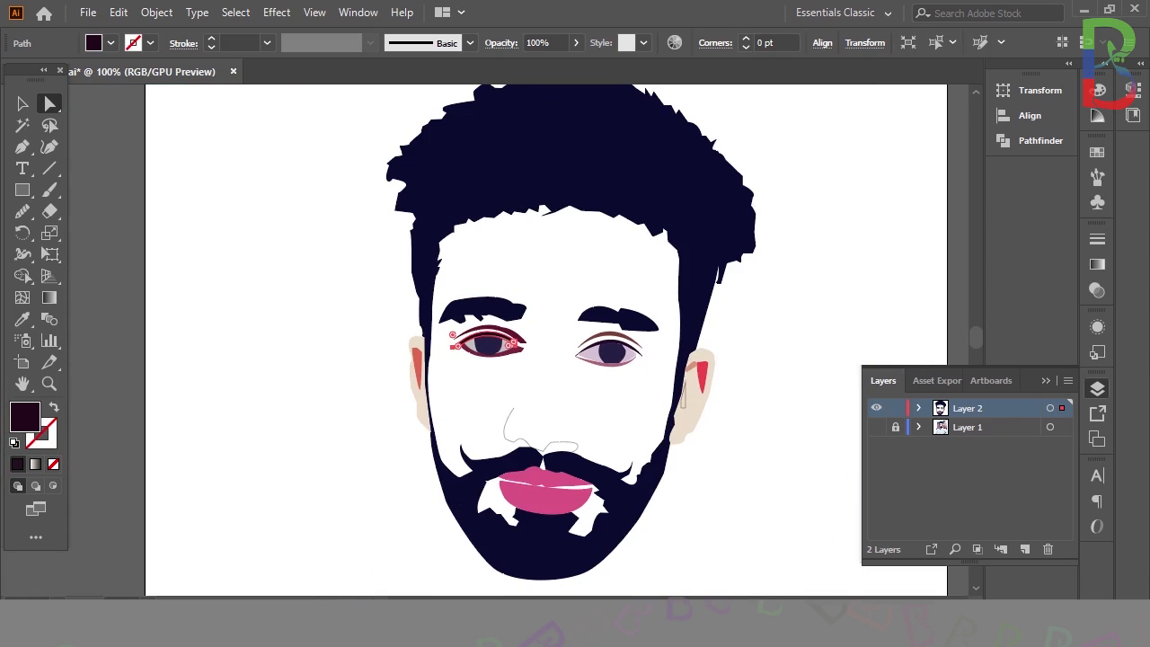
{"action": "key", "text": "ctrl+shift+a"}
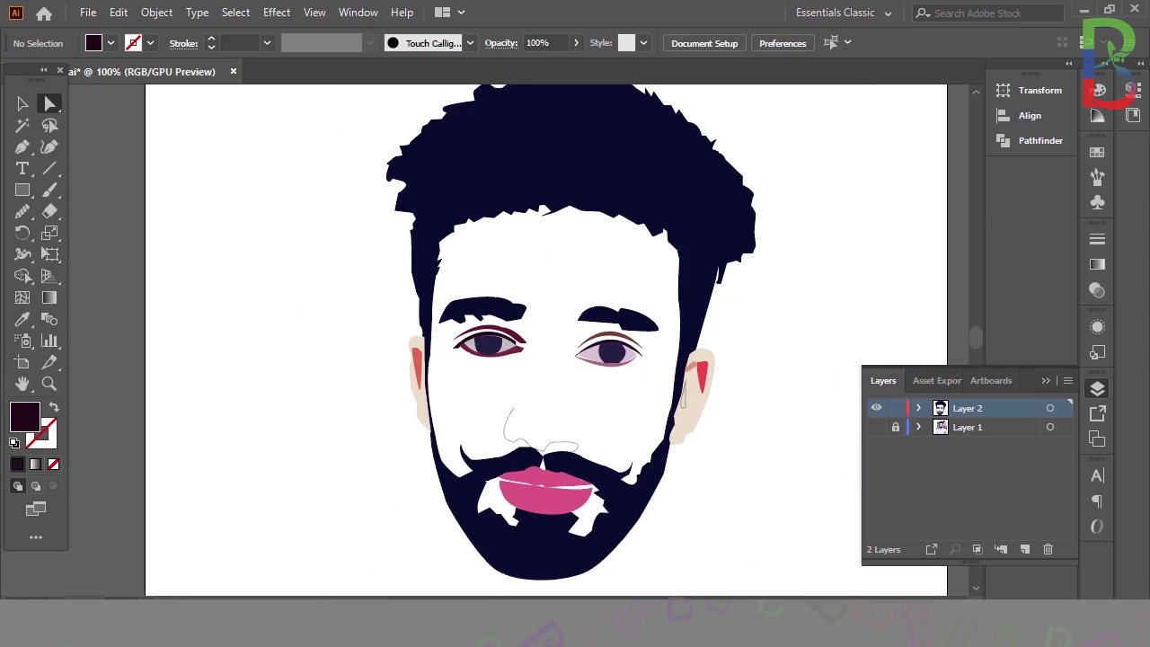
Show and unlock Layer 1 beneath the traced shapes around the nose.
{"action": "key", "text": "ctrl+plus"}
{"action": "key", "text": "ctrl+plus"}
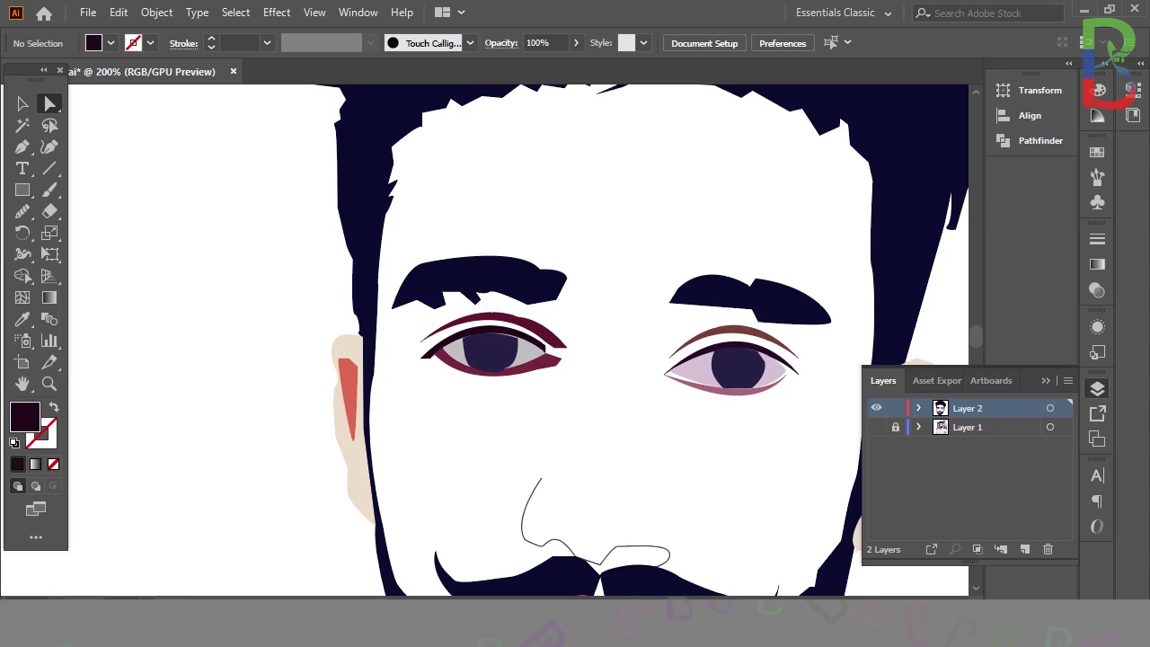
{"action": "left_click", "coordinate": [877, 427]}
{"action": "scroll", "coordinate": [519, 341], "scroll_direction": "down", "scroll_amount": 2}
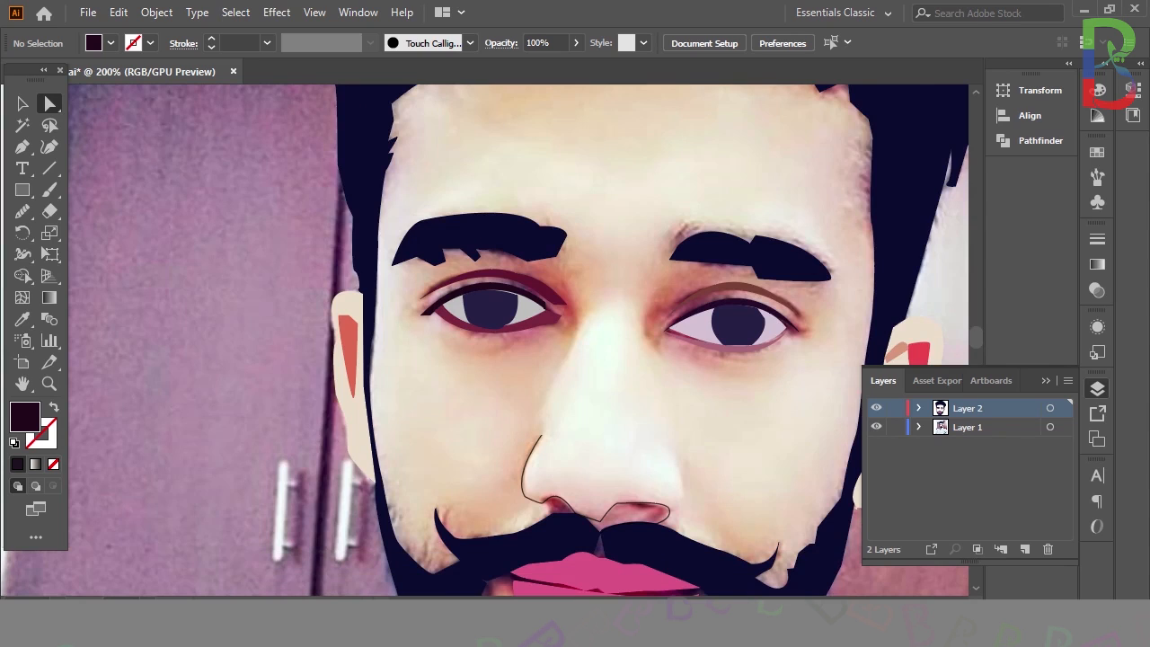
Remove the existing open outline of the nose and get the Pen tool ready for a new path.
{"action": "left_click", "coordinate": [528, 456]}
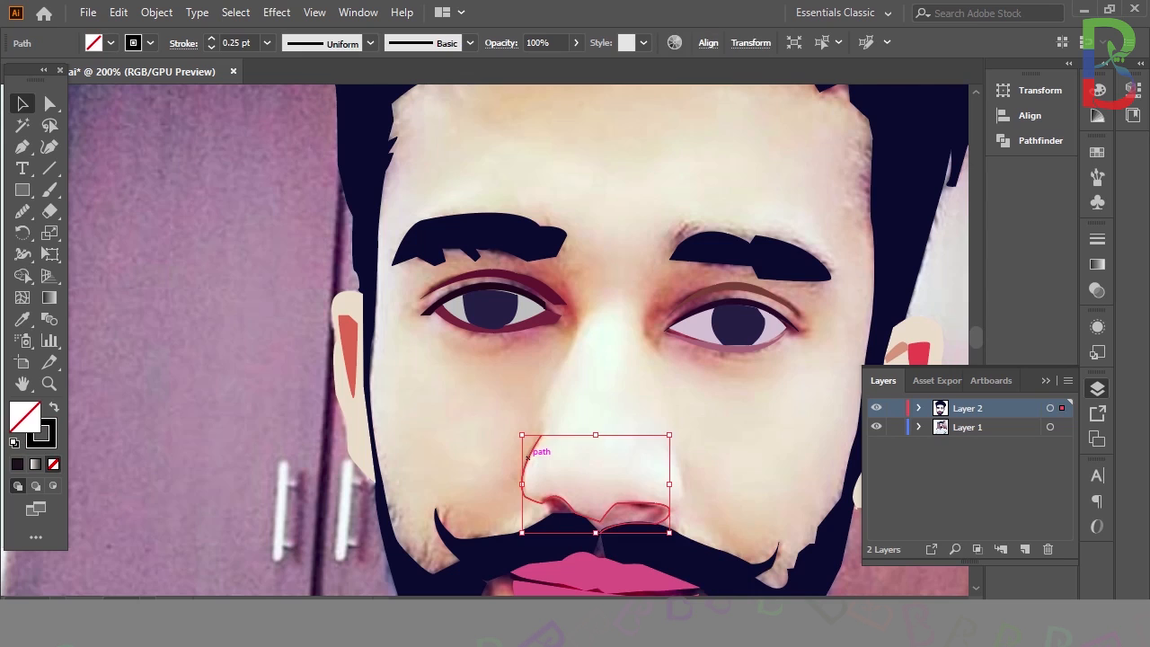
{"action": "key", "text": "p"}
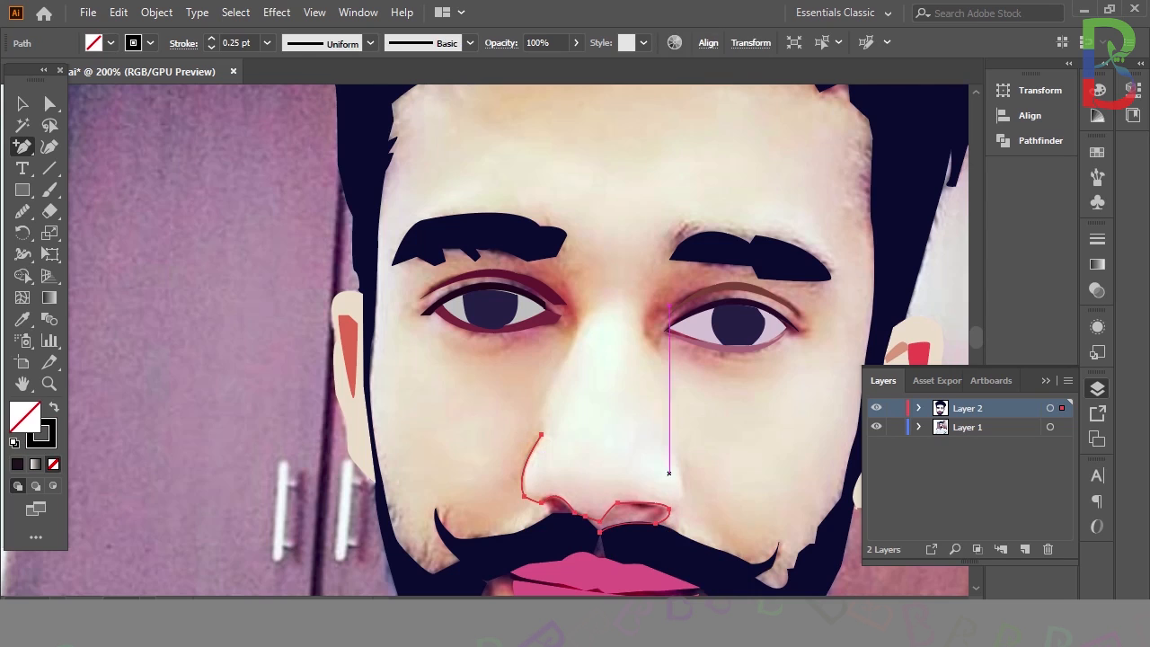
{"action": "left_click", "coordinate": [669, 473]}
{"action": "key", "text": "Return"}
{"action": "key", "text": "v"}
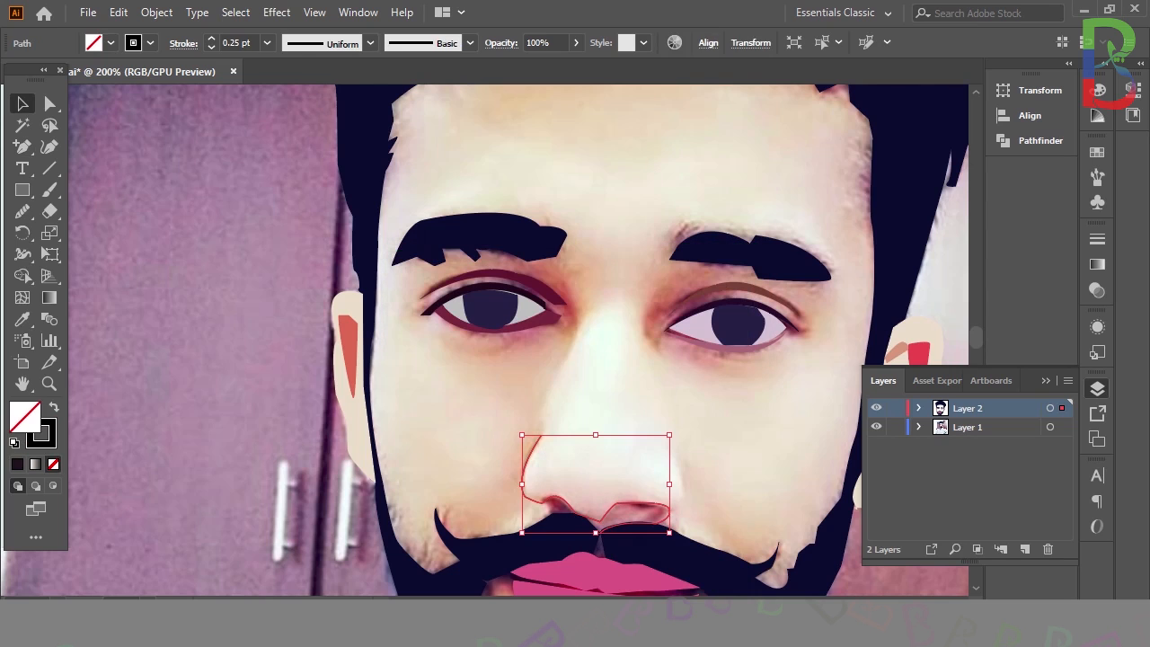
{"action": "key", "text": "ctrl+shift+a"}
{"action": "left_click_drag", "start_coordinate": [22, 146], "coordinate": [85, 146]}
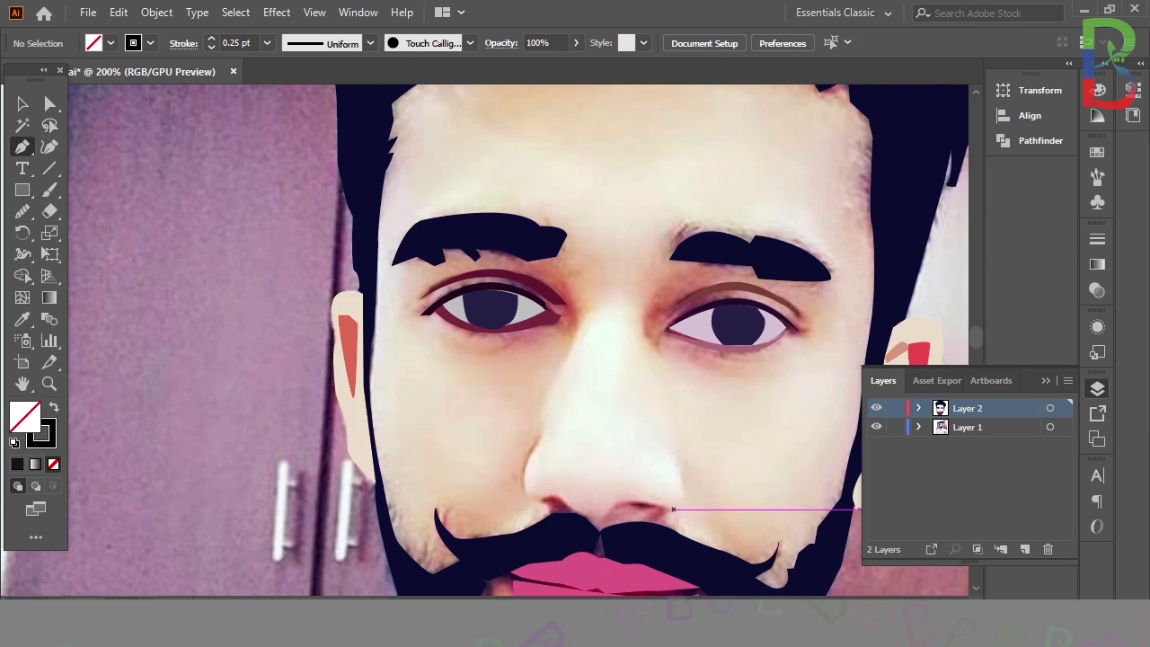
Trace the lower contour of the nose from the right wing under both nostrils and around the left wing.
{"action": "left_click", "coordinate": [680, 458]}
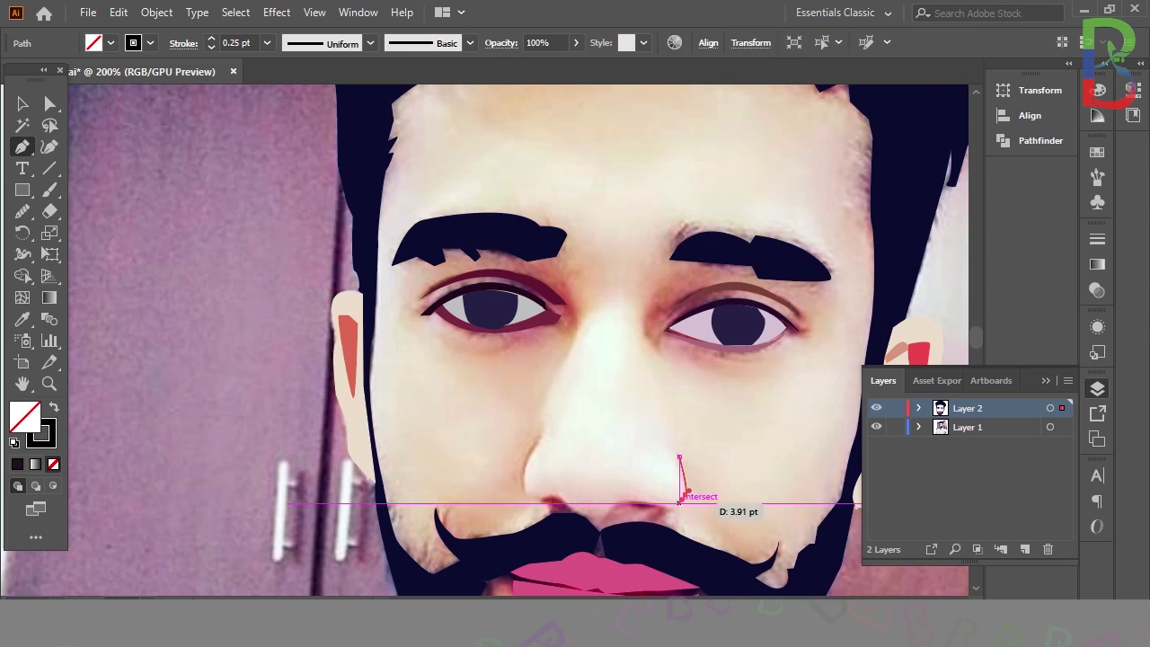
{"action": "left_click_drag", "start_coordinate": [685, 494], "coordinate": [670, 510]}
{"action": "left_click_drag", "start_coordinate": [601, 522], "coordinate": [575, 551]}
{"action": "left_click", "coordinate": [596, 529]}
{"action": "left_click", "coordinate": [586, 517]}
{"action": "key", "text": "Escape"}
{"action": "left_click", "coordinate": [576, 514]}
{"action": "left_click_drag", "start_coordinate": [540, 500], "coordinate": [518, 510]}
{"action": "left_click", "coordinate": [540, 500]}
{"action": "left_click", "coordinate": [522, 484]}
{"action": "left_click_drag", "start_coordinate": [536, 438], "coordinate": [552, 421]}
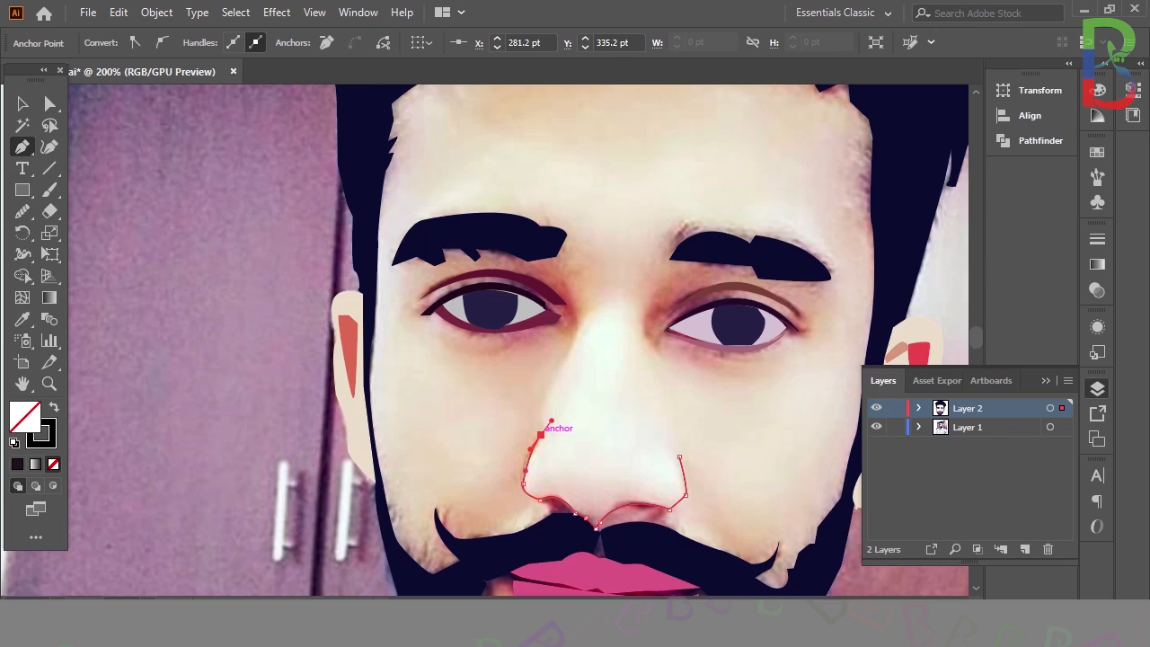
Continue the nose outline up the left side, over the bridge between the eyes and down the right side, closing the path.
{"action": "left_click", "coordinate": [544, 409]}
{"action": "left_click", "coordinate": [577, 329]}
{"action": "left_click", "coordinate": [578, 319]}
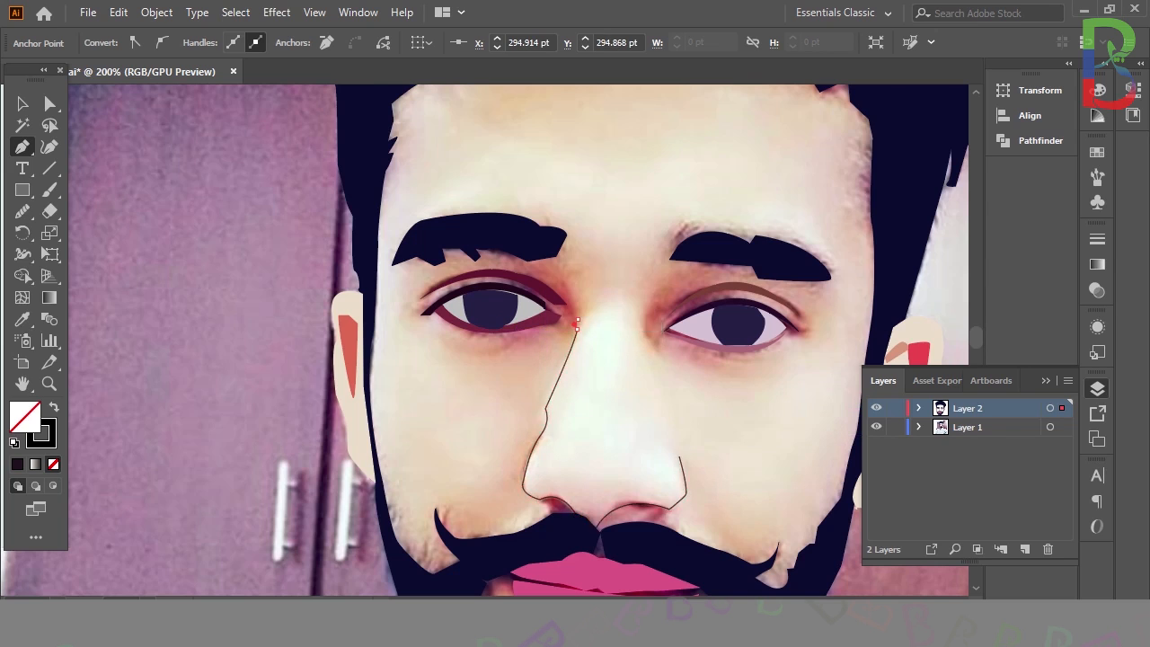
{"action": "left_click_drag", "start_coordinate": [605, 297], "coordinate": [644, 320]}
{"action": "left_click", "coordinate": [645, 333]}
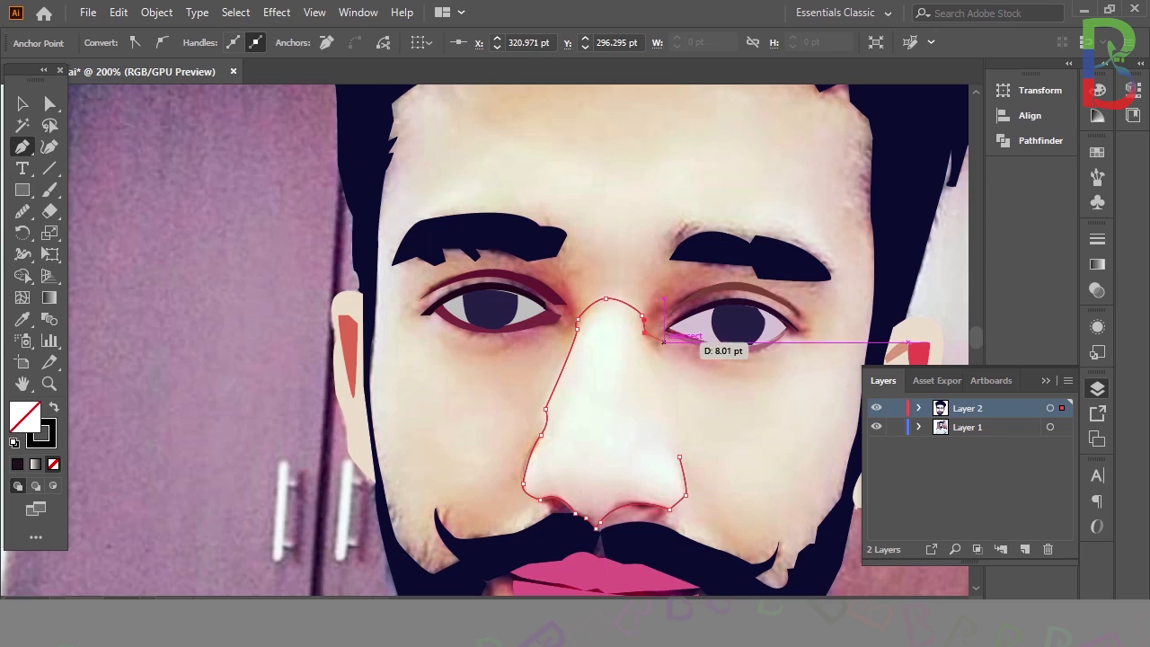
{"action": "left_click", "coordinate": [659, 353]}
{"action": "left_click", "coordinate": [677, 449]}
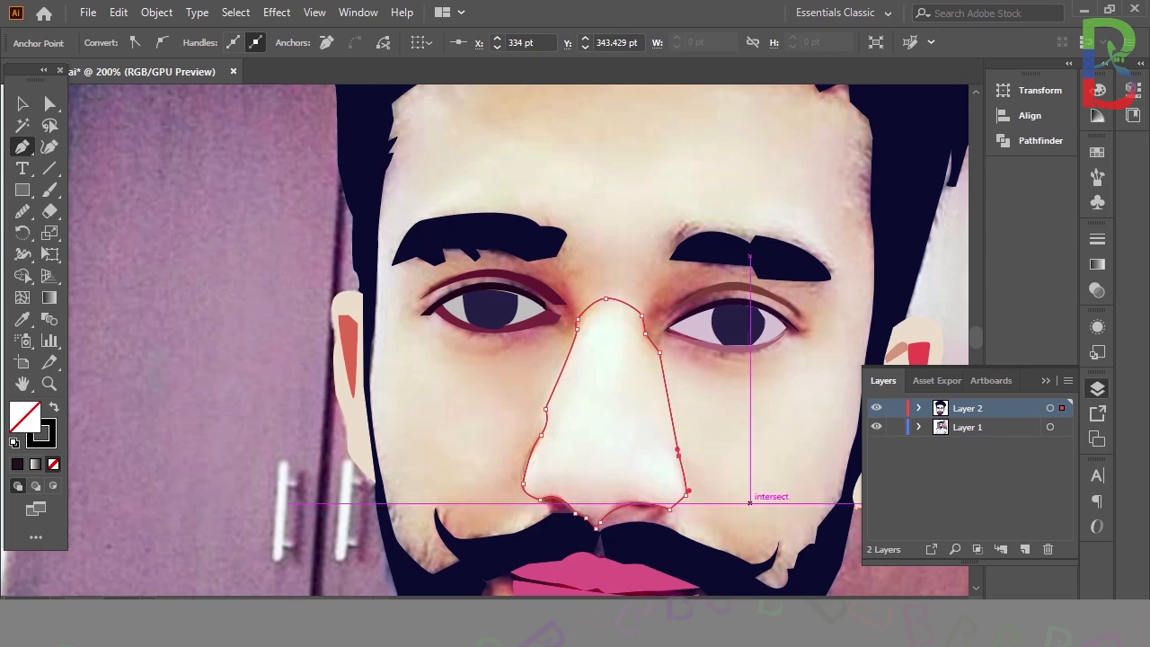
Fill the nose shape with the near-white tone sampled from the nose bridge in the photo.
{"action": "left_click", "coordinate": [23, 319]}
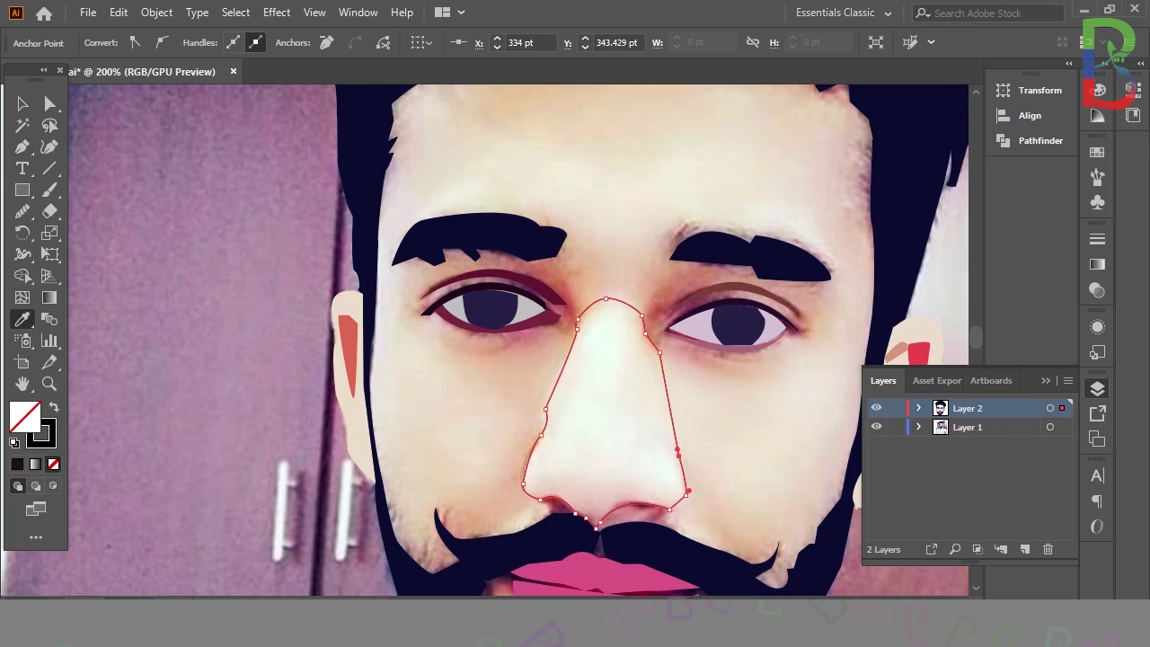
{"action": "left_click", "coordinate": [607, 378]}
{"action": "key", "text": "p"}
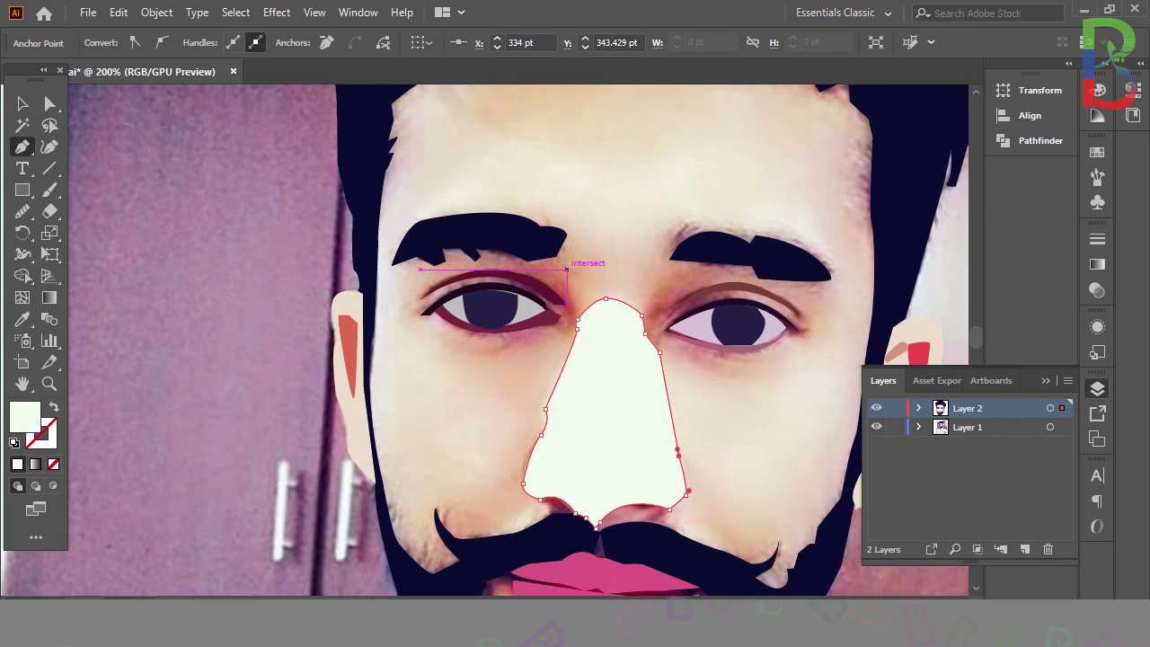
{"action": "left_click", "coordinate": [567, 268]}
{"action": "key", "text": "ctrl+z"}
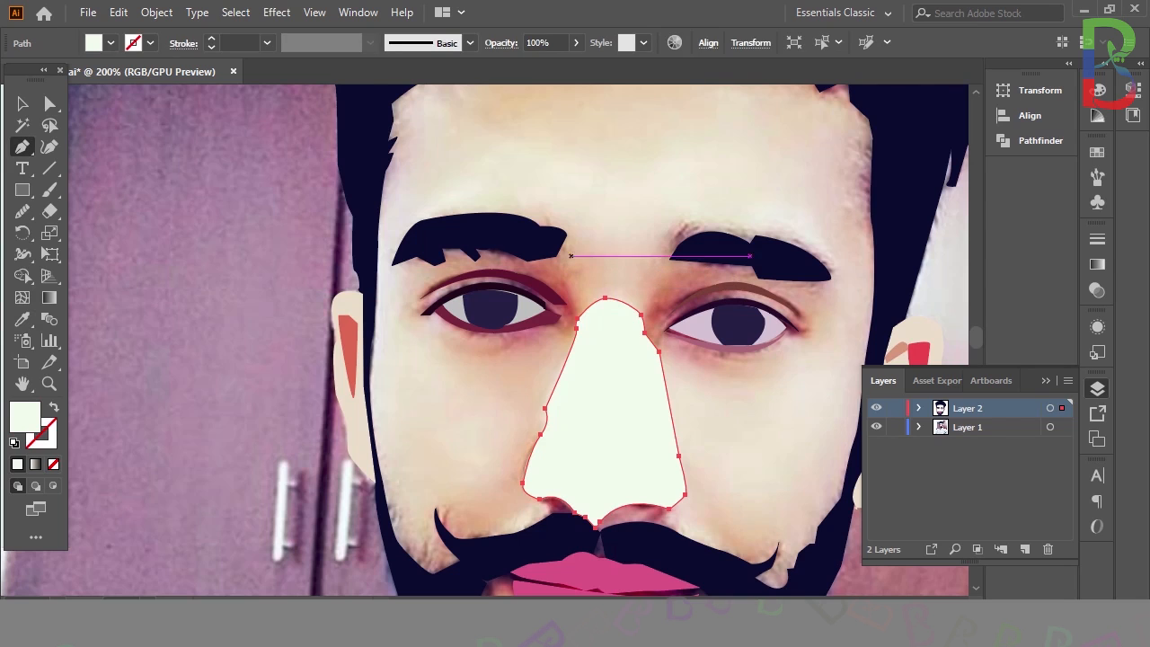
Trace a new brow-shadow path from the left eyebrow's inner end across the nose bridge and under the right eyebrow, with no fill.
{"action": "left_click", "coordinate": [557, 256]}
{"action": "left_click", "coordinate": [567, 236]}
{"action": "left_click", "coordinate": [587, 257]}
{"action": "left_click", "coordinate": [664, 249]}
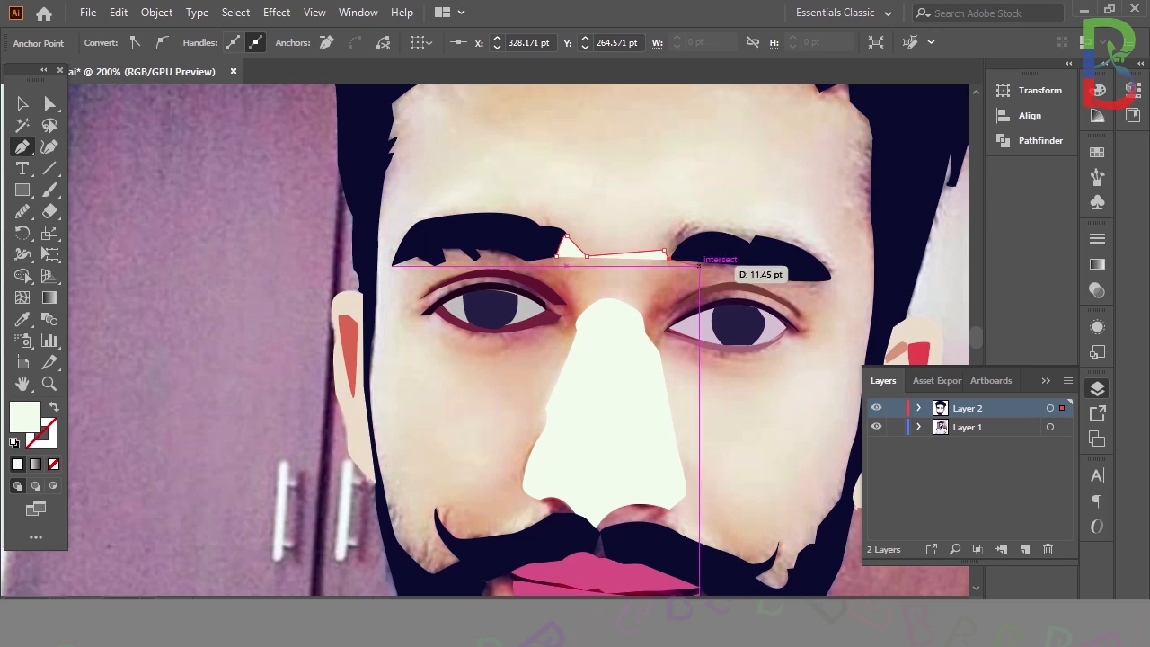
{"action": "left_click", "coordinate": [670, 259]}
{"action": "left_click", "coordinate": [753, 267]}
{"action": "left_click", "coordinate": [759, 277]}
{"action": "left_click", "coordinate": [829, 278]}
{"action": "key", "text": "/"}
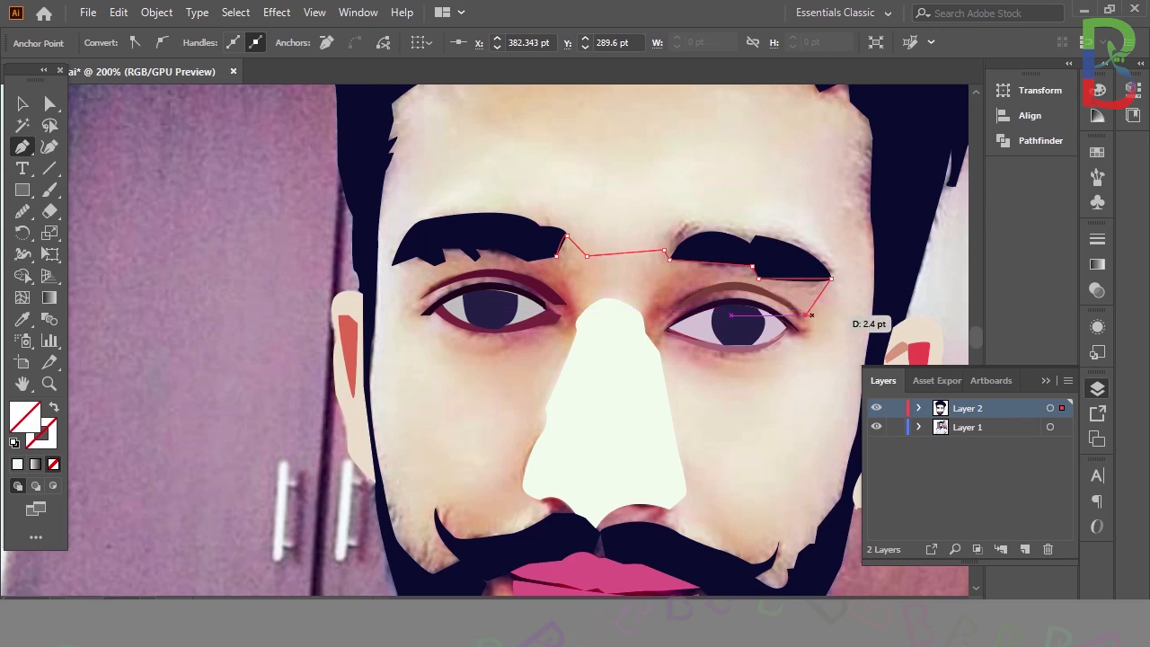
Continue the shadow path from the right eye's outer corner over its upper lid, down to the nose side and over the nose top.
{"action": "key", "text": "Escape"}
{"action": "left_click", "coordinate": [806, 314]}
{"action": "left_click_drag", "start_coordinate": [664, 310], "coordinate": [602, 365]}
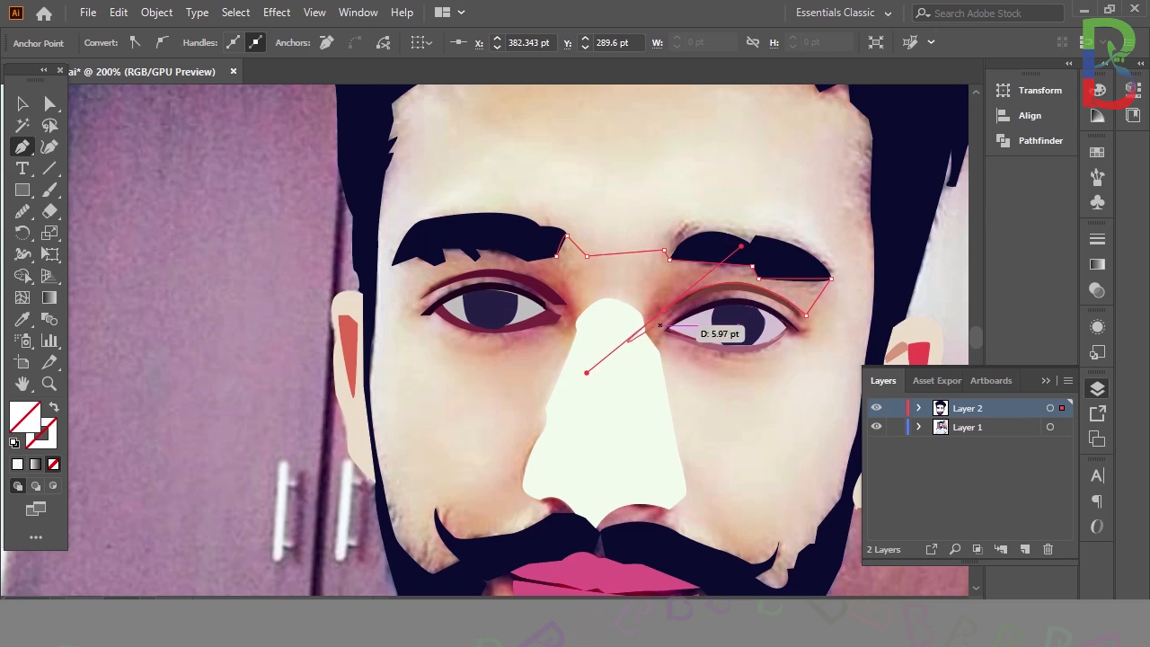
{"action": "left_click", "coordinate": [662, 314]}
{"action": "left_click", "coordinate": [660, 351]}
{"action": "key", "text": "Escape"}
{"action": "left_click", "coordinate": [645, 332]}
{"action": "left_click_drag", "start_coordinate": [575, 322], "coordinate": [534, 386]}
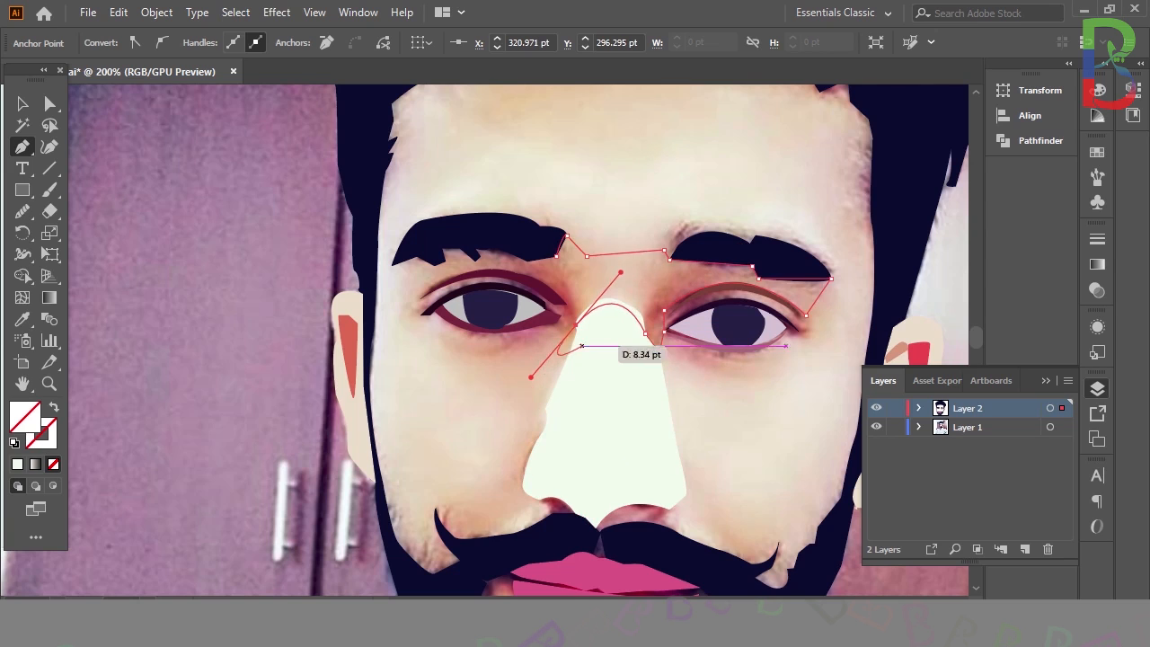
Extend the shadow path over the left eye's upper lid and up its outer side to the outer end of the left eyebrow.
{"action": "left_click_drag", "start_coordinate": [575, 325], "coordinate": [590, 303]}
{"action": "left_click_drag", "start_coordinate": [493, 265], "coordinate": [415, 260]}
{"action": "key", "text": "Escape"}
{"action": "left_click", "coordinate": [567, 306]}
{"action": "left_click", "coordinate": [435, 266]}
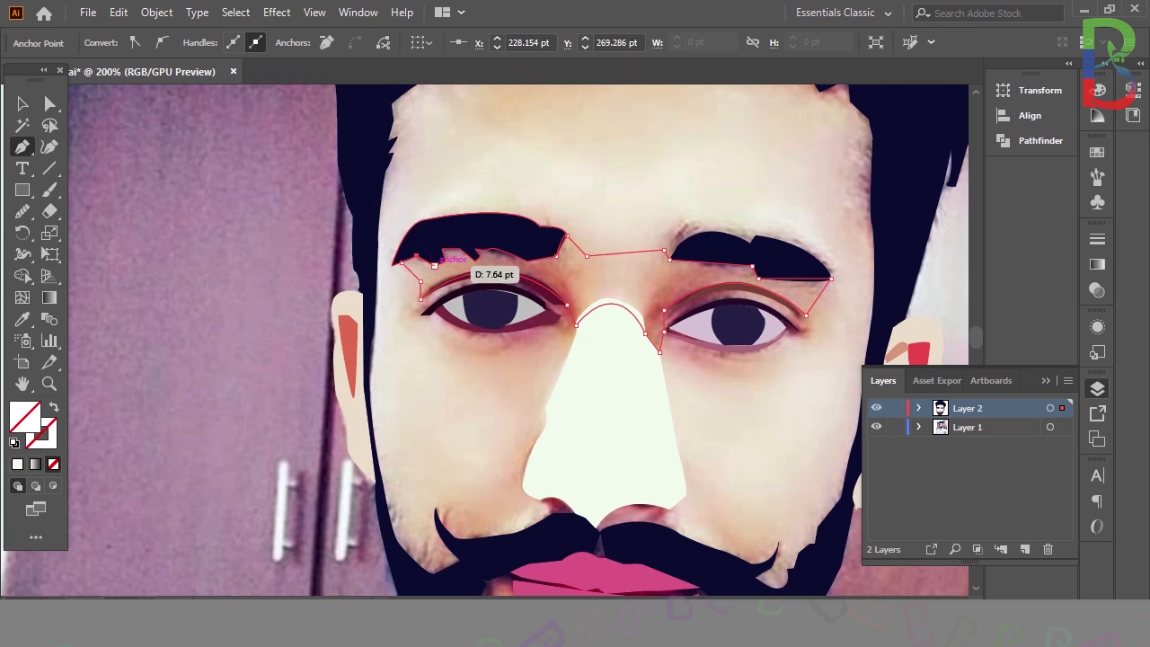
Follow the jagged lower edge of the left eyebrow back to its inner end and close the shadow path.
{"action": "left_click", "coordinate": [445, 261]}
{"action": "left_click", "coordinate": [442, 250]}
{"action": "left_click", "coordinate": [460, 249]}
{"action": "left_click", "coordinate": [476, 248]}
{"action": "left_click", "coordinate": [525, 257]}
{"action": "left_click_drag", "start_coordinate": [555, 256], "coordinate": [566, 237]}
Fill the brow-shadow shape with a sampled tan skin tone and check it with the photo layer briefly hidden.
{"action": "key", "text": "i"}
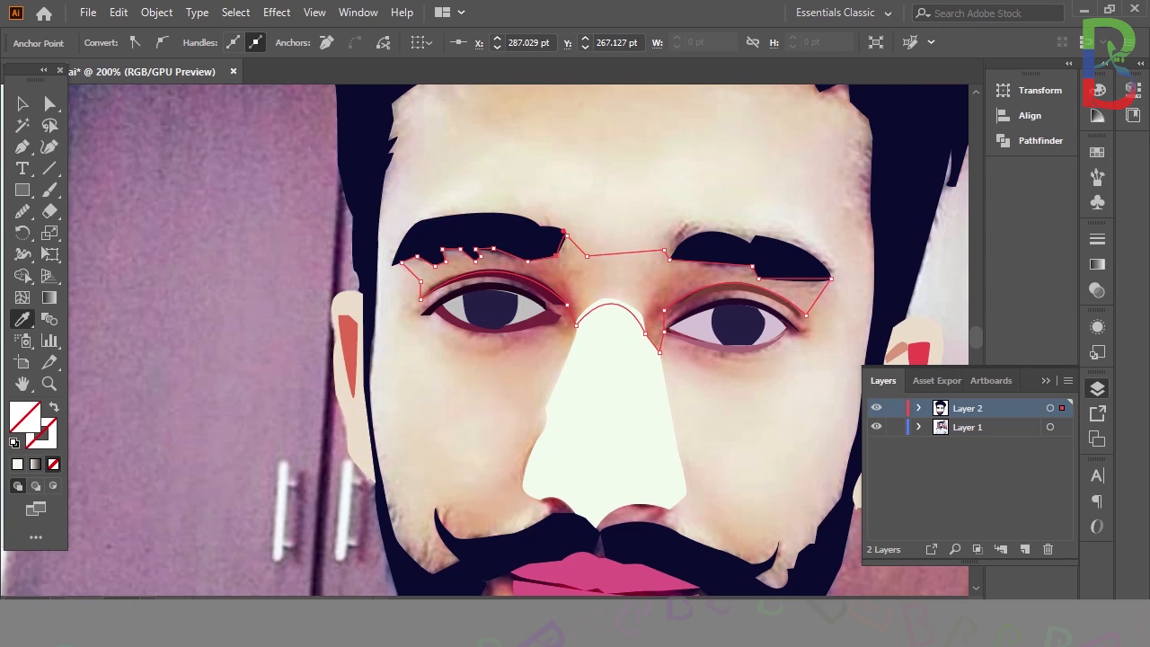
{"action": "left_click", "coordinate": [349, 303]}
{"action": "key", "text": "v"}
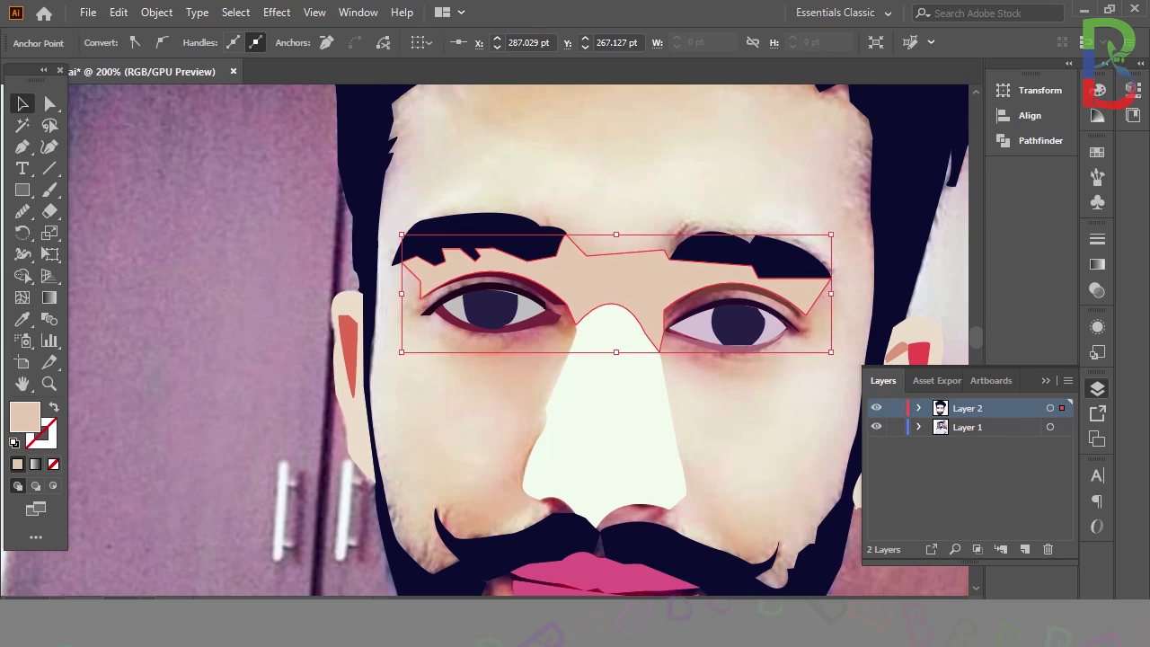
{"action": "left_click", "coordinate": [260, 297]}
{"action": "left_click", "coordinate": [877, 427]}
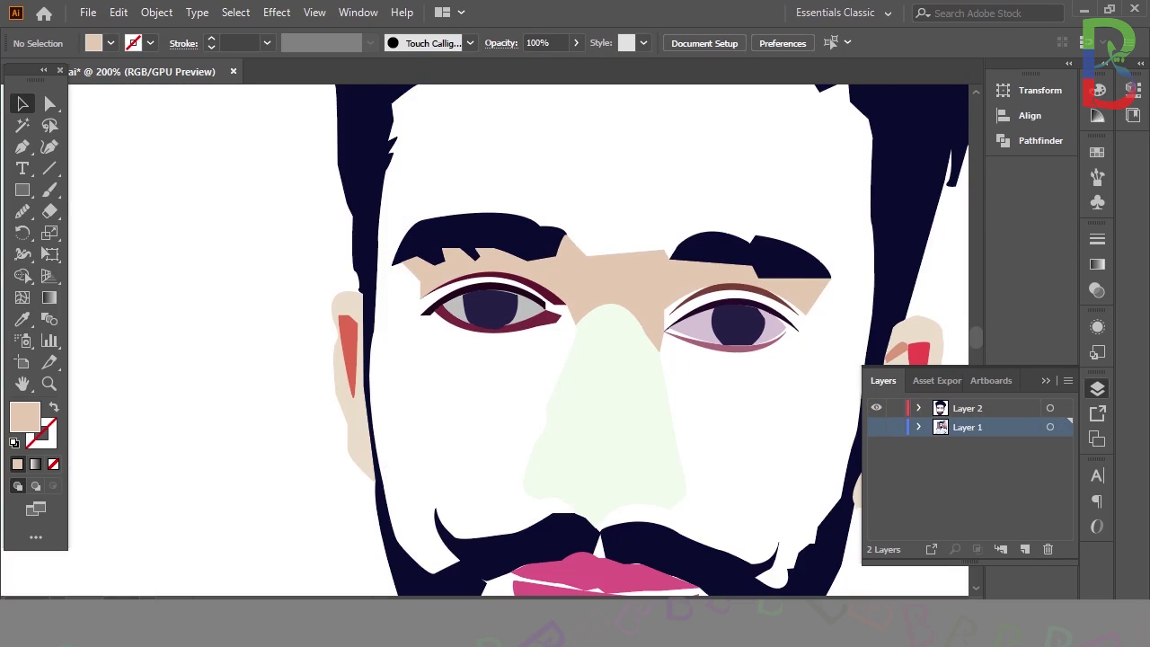
{"action": "left_click", "coordinate": [876, 427]}
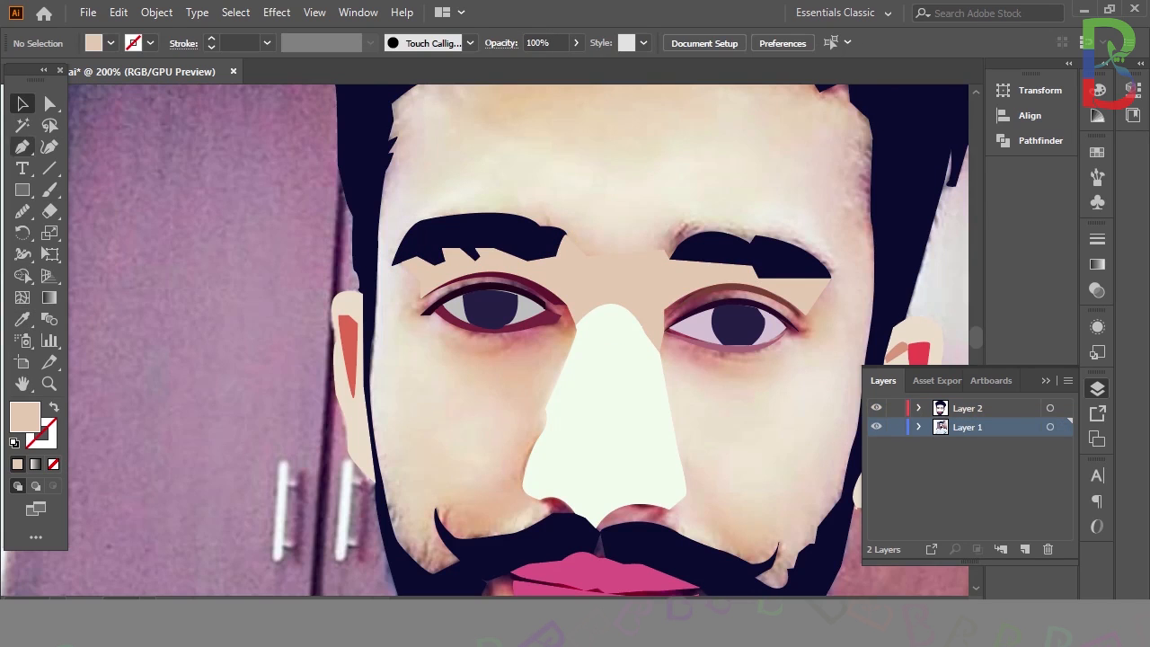
Recolour the nose shape with the beige skin tone sampled from the left cheek in the photo.
{"action": "key", "text": "i"}
{"action": "left_click", "coordinate": [618, 215]}
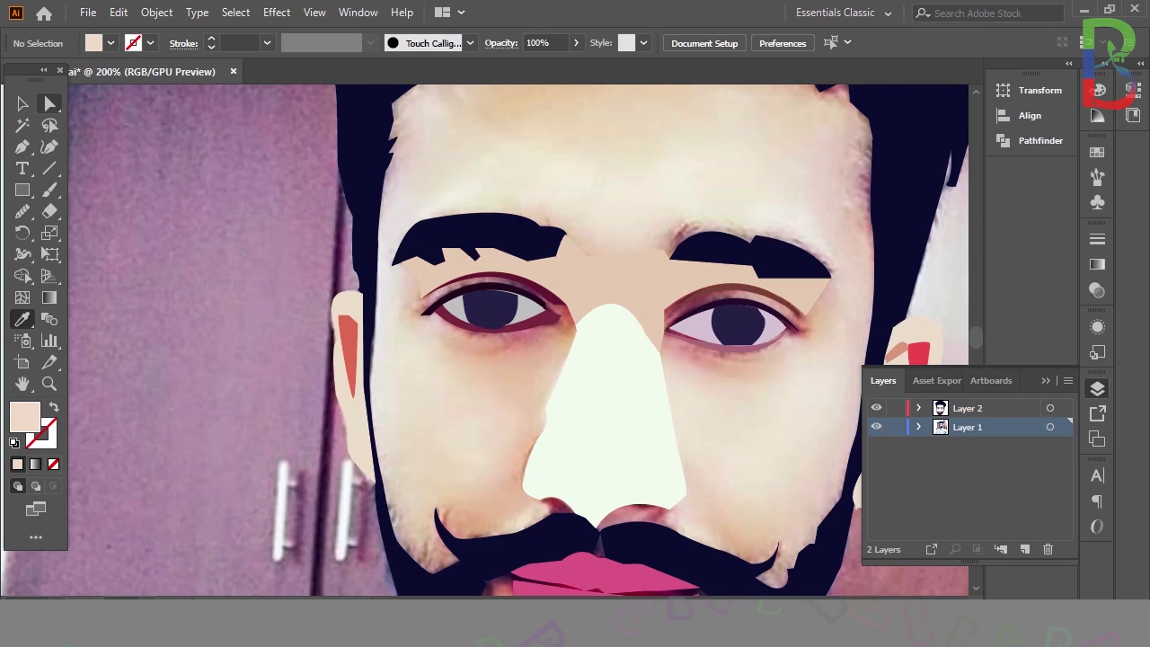
{"action": "left_click", "coordinate": [611, 404], "text": "ctrl"}
{"action": "left_click", "coordinate": [503, 377]}
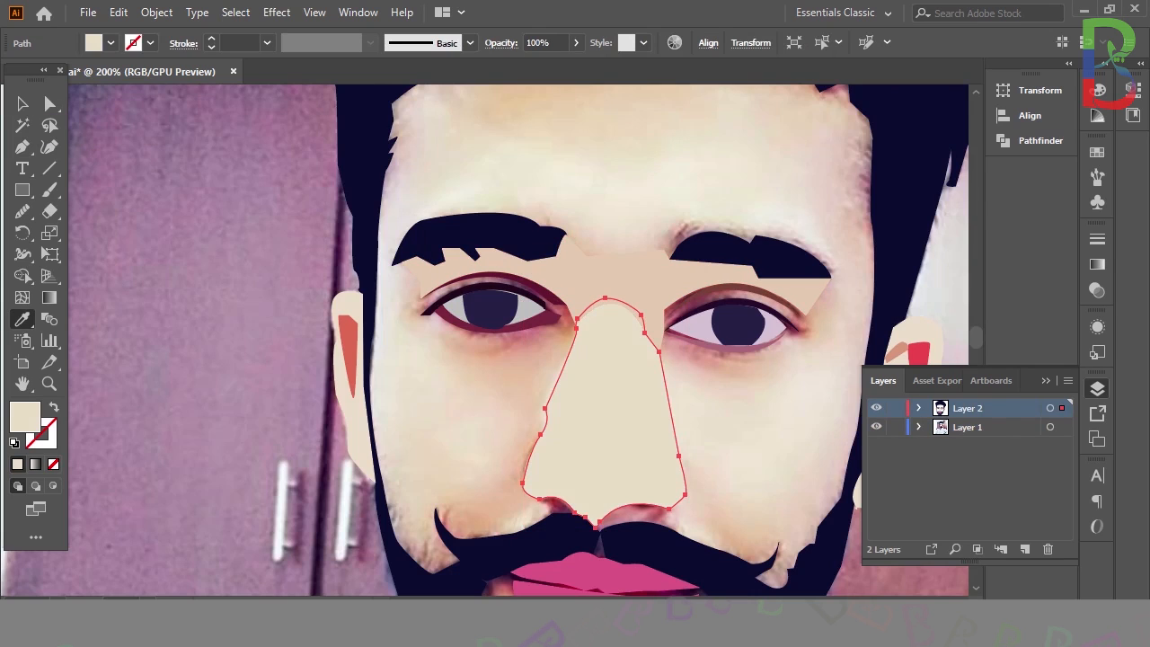
{"action": "key", "text": "v"}
Hide the photo layer, Layer 1, and review the vector face at 100% and slightly closer.
{"action": "left_click", "coordinate": [876, 427]}
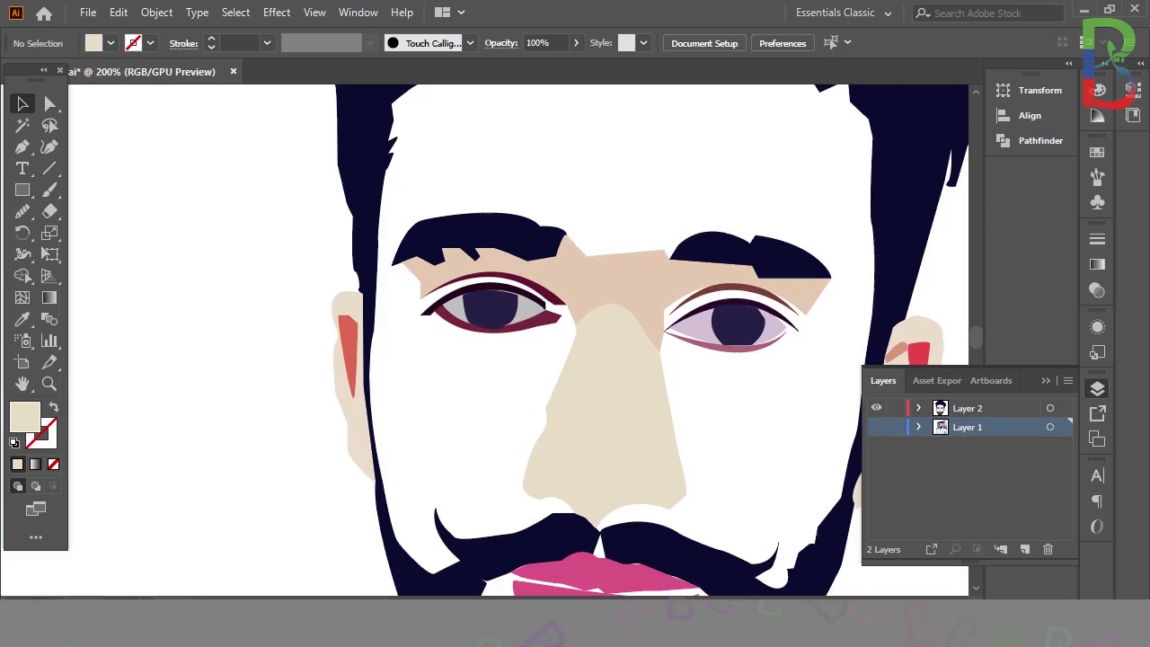
{"action": "key", "text": "ctrl+1"}
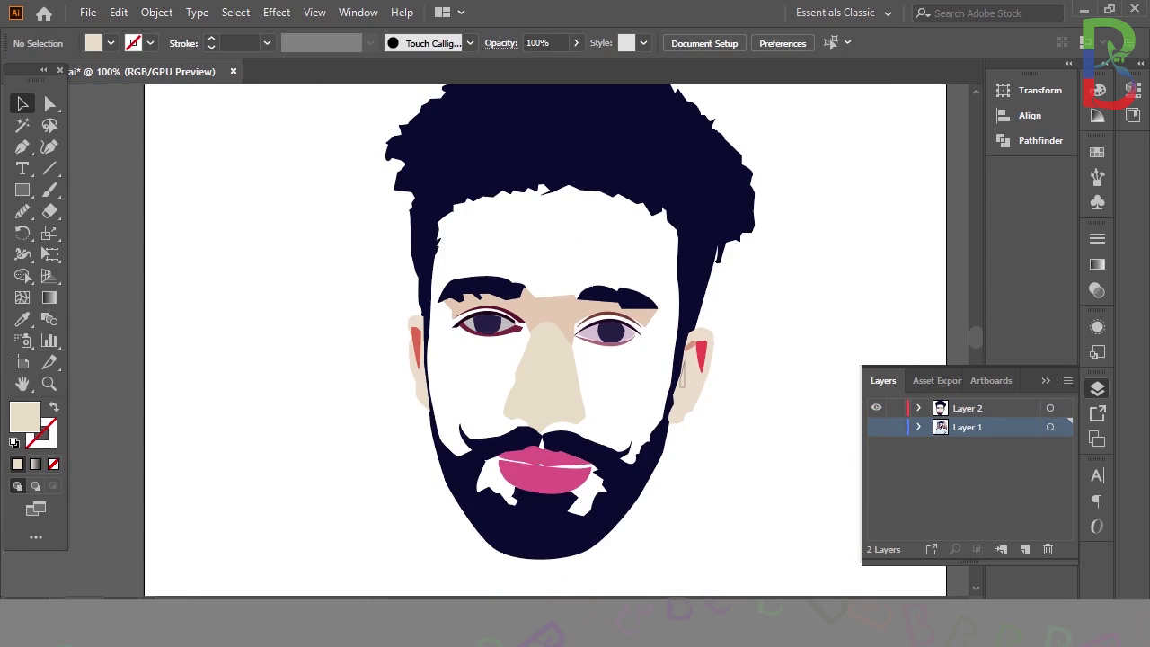
{"action": "key", "text": "ctrl+equal"}
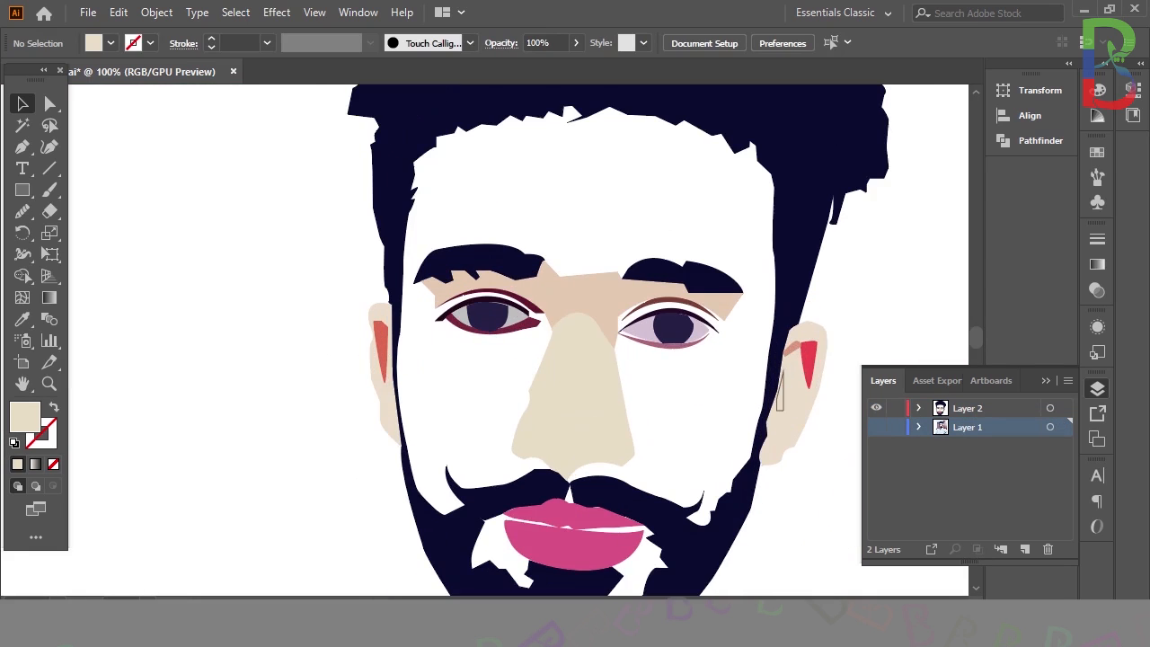